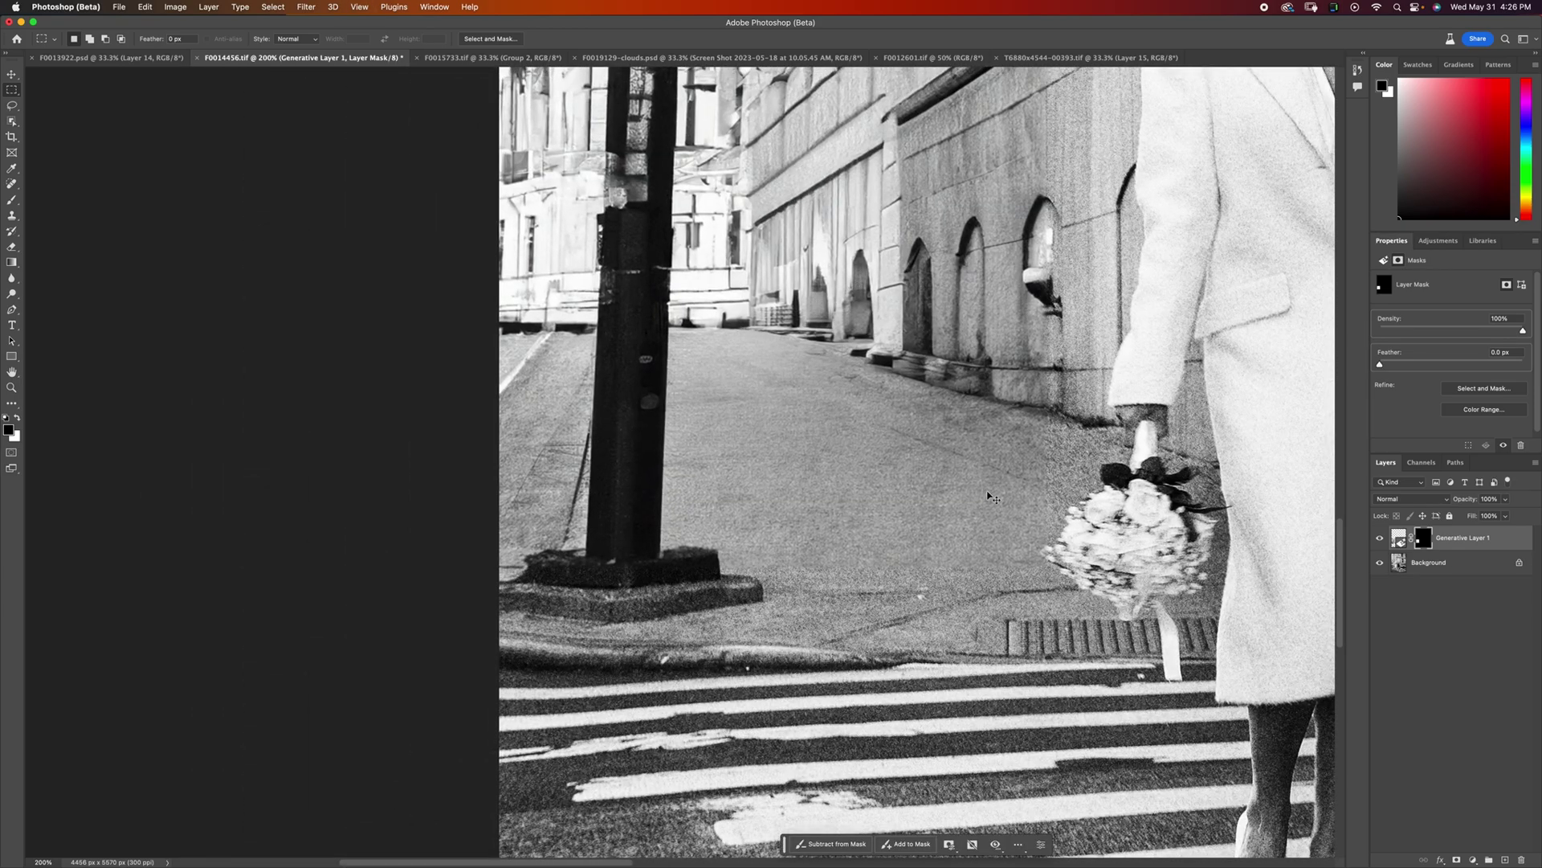
- Examine the generated street area around the lamp post, building wall and bouquet at high magnification and in the full photo
scroll(993, 498, up, 1)
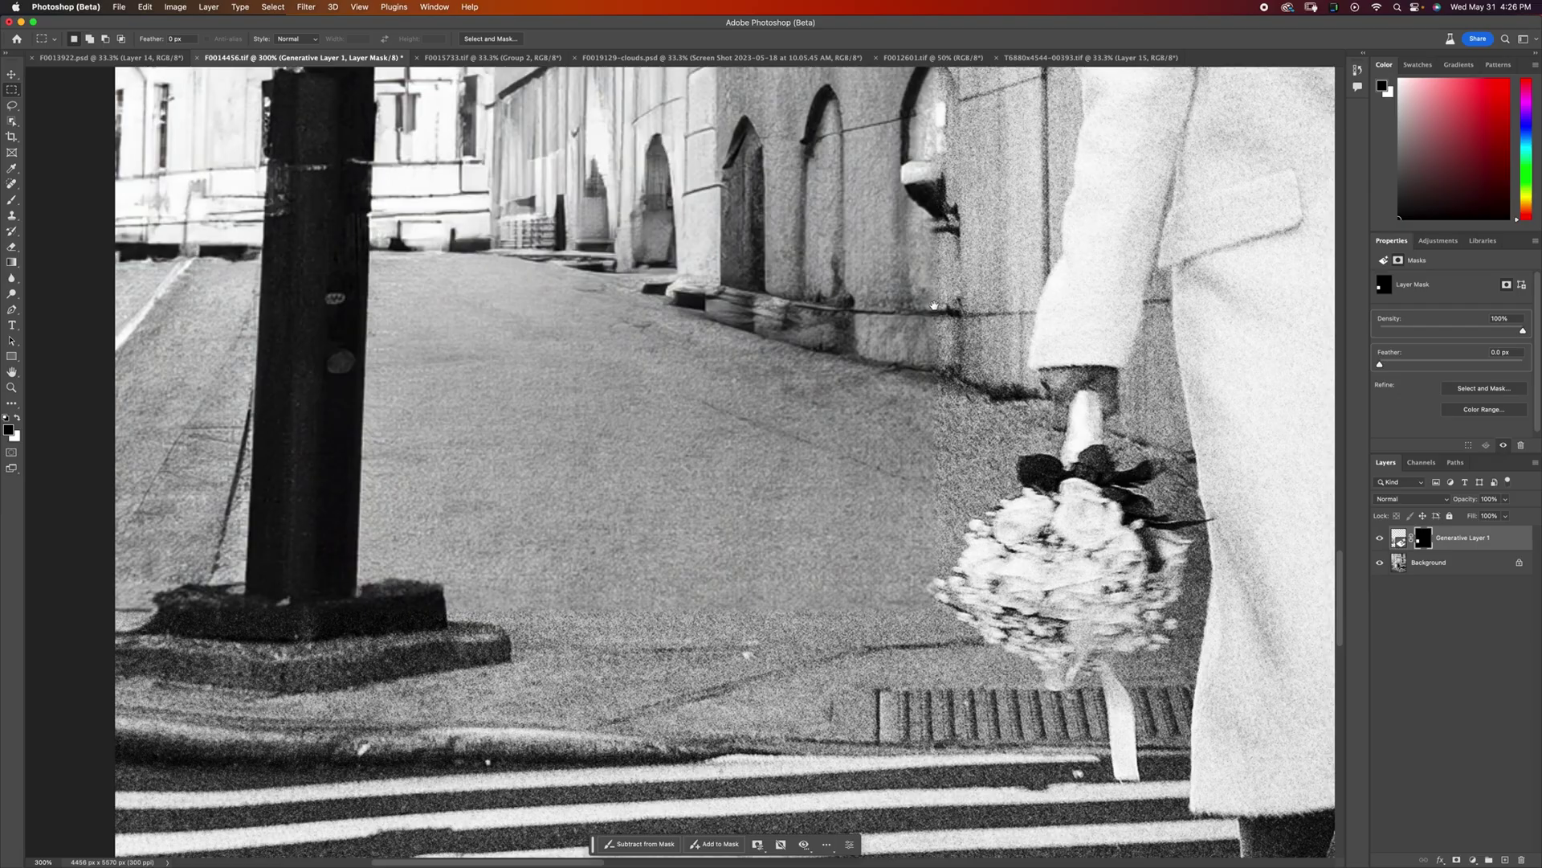
drag(938, 300, 941, 350)
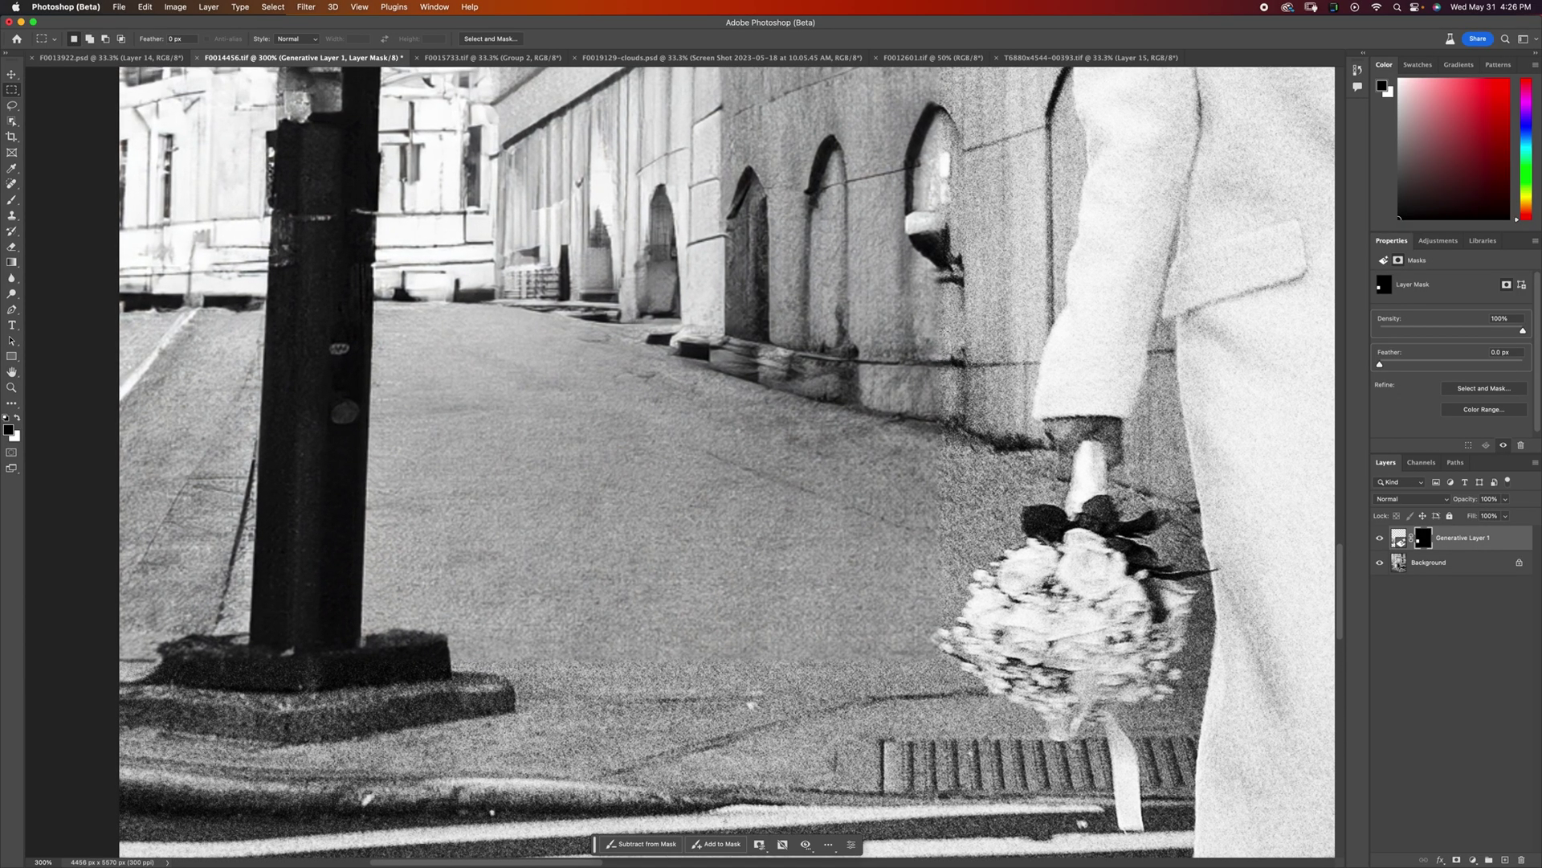
scroll(922, 422, up, 10)
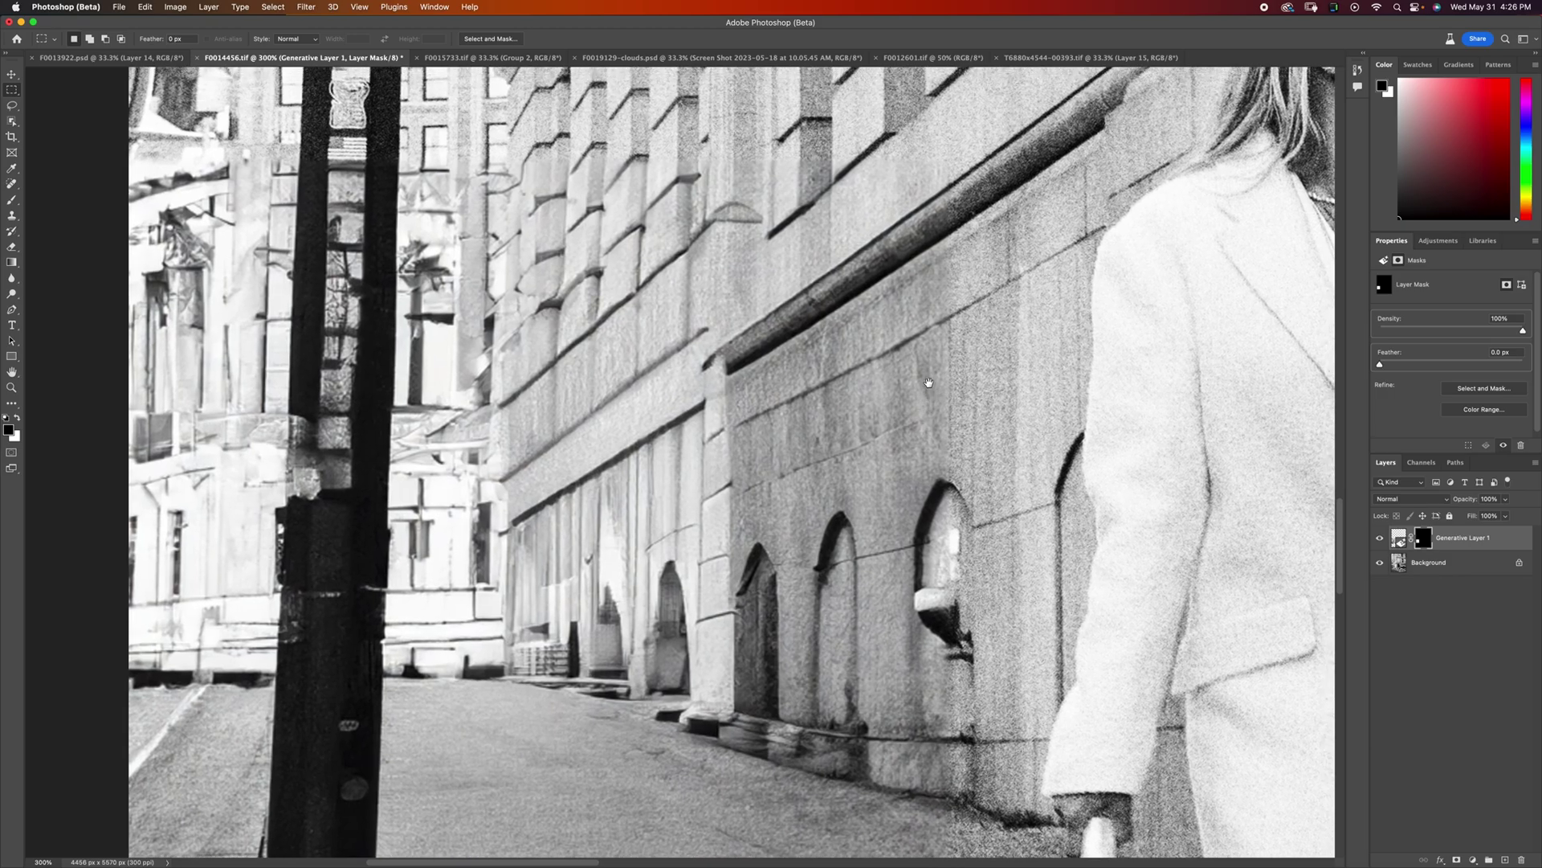
scroll(938, 351, down, 10)
scroll(938, 351, left, 5)
key(b)
mouse_move(711, 514)
mouse_down()
mouse_move(692, 251)
mouse_move(711, 527)
mouse_move(739, 650)
mouse_move(618, 571)
mouse_move(578, 592)
mouse_move(533, 688)
mouse_move(586, 157)
mouse_move(618, 89)
mouse_up()
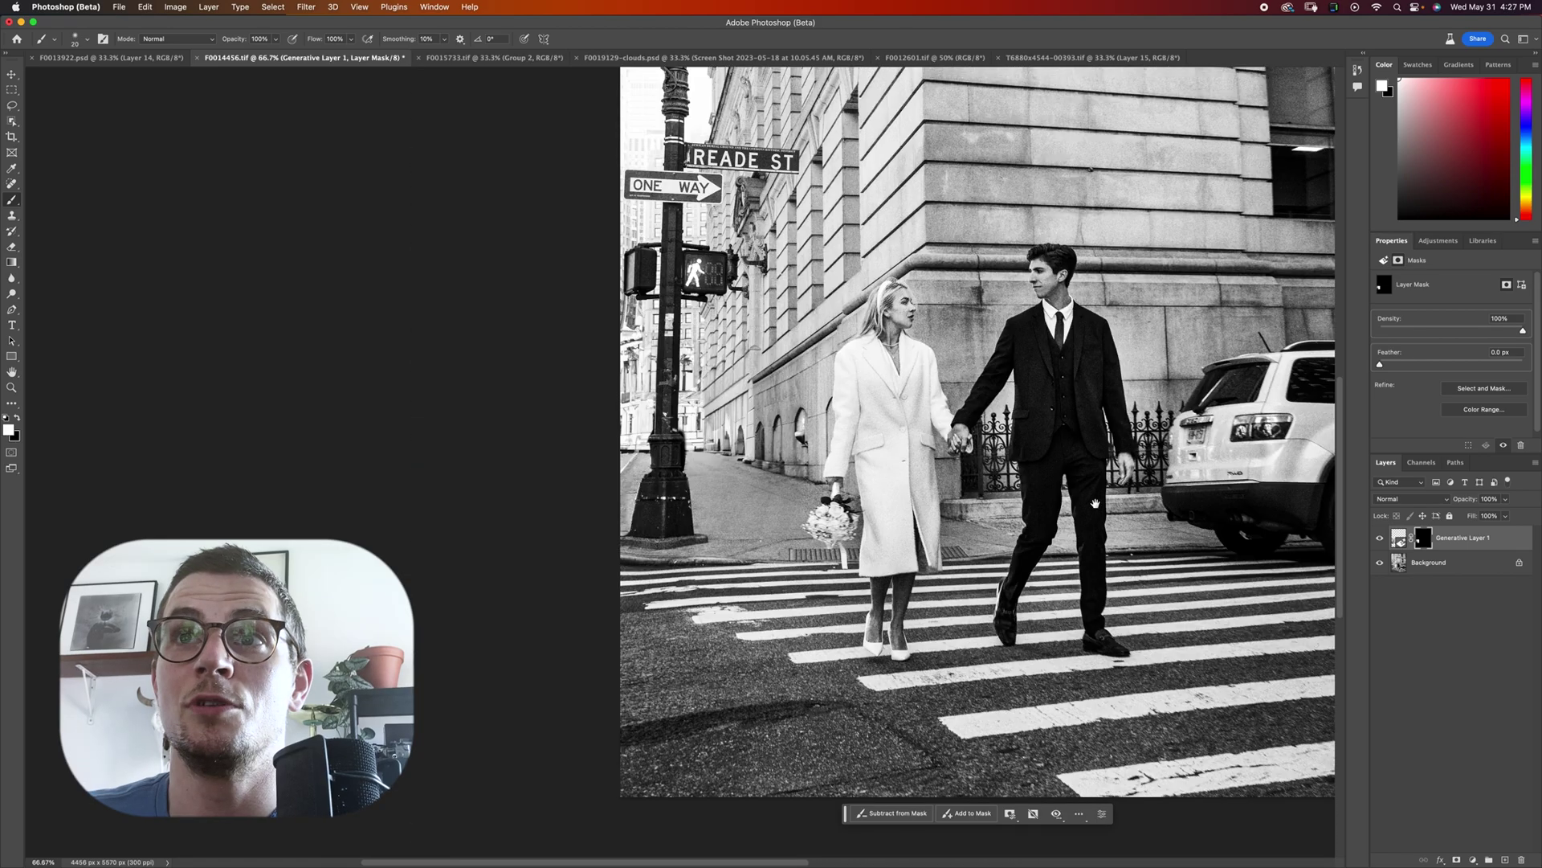
key(super+minus)
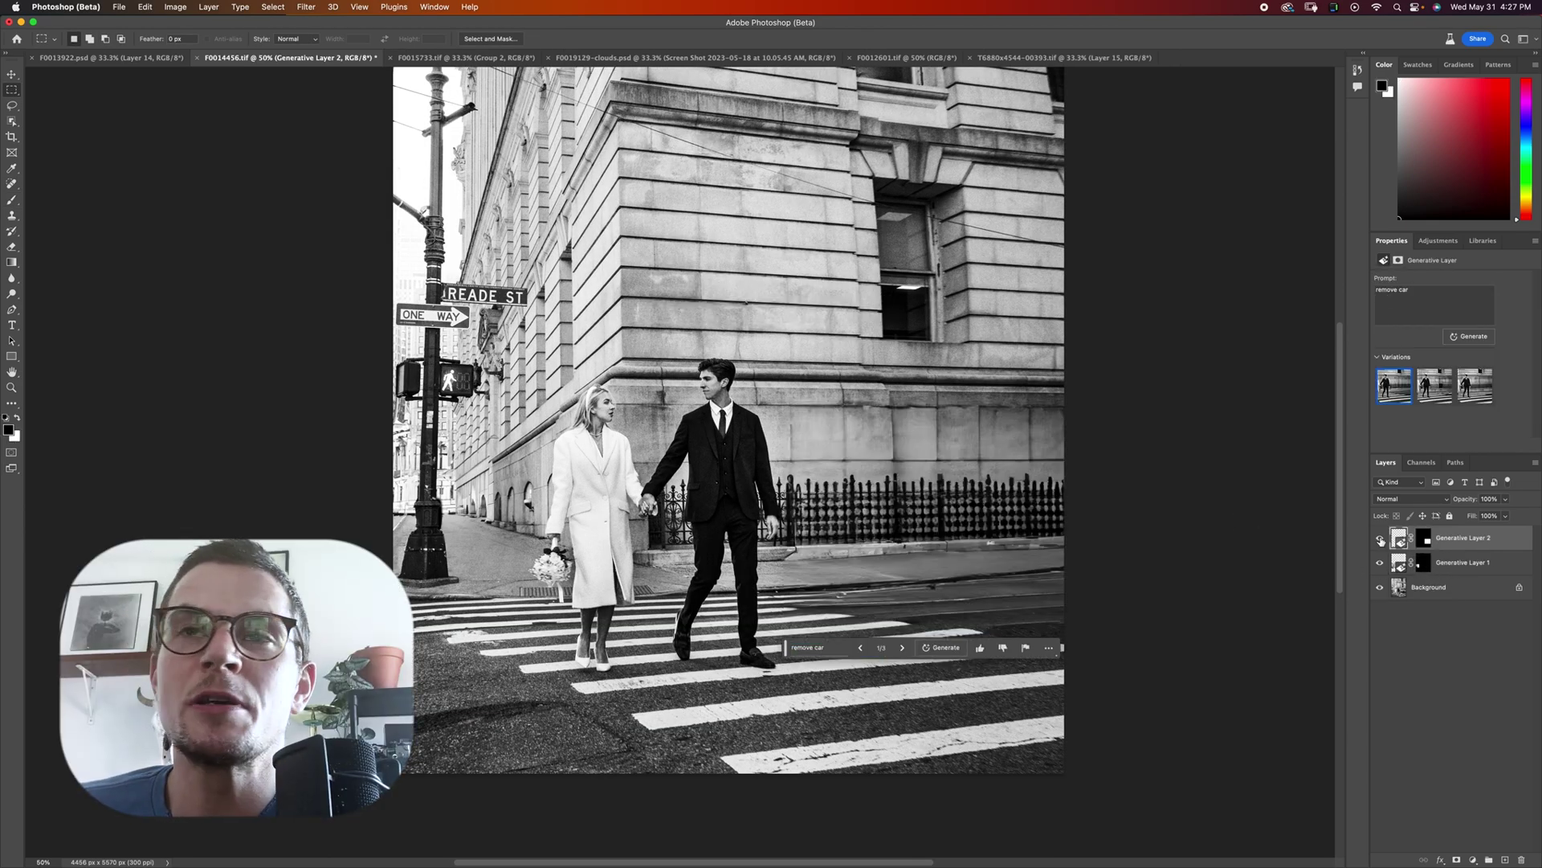
- Compare the photo with and without the car removal by toggling the visibility of Generative Layer 2
click(1380, 538)
click(1380, 538)
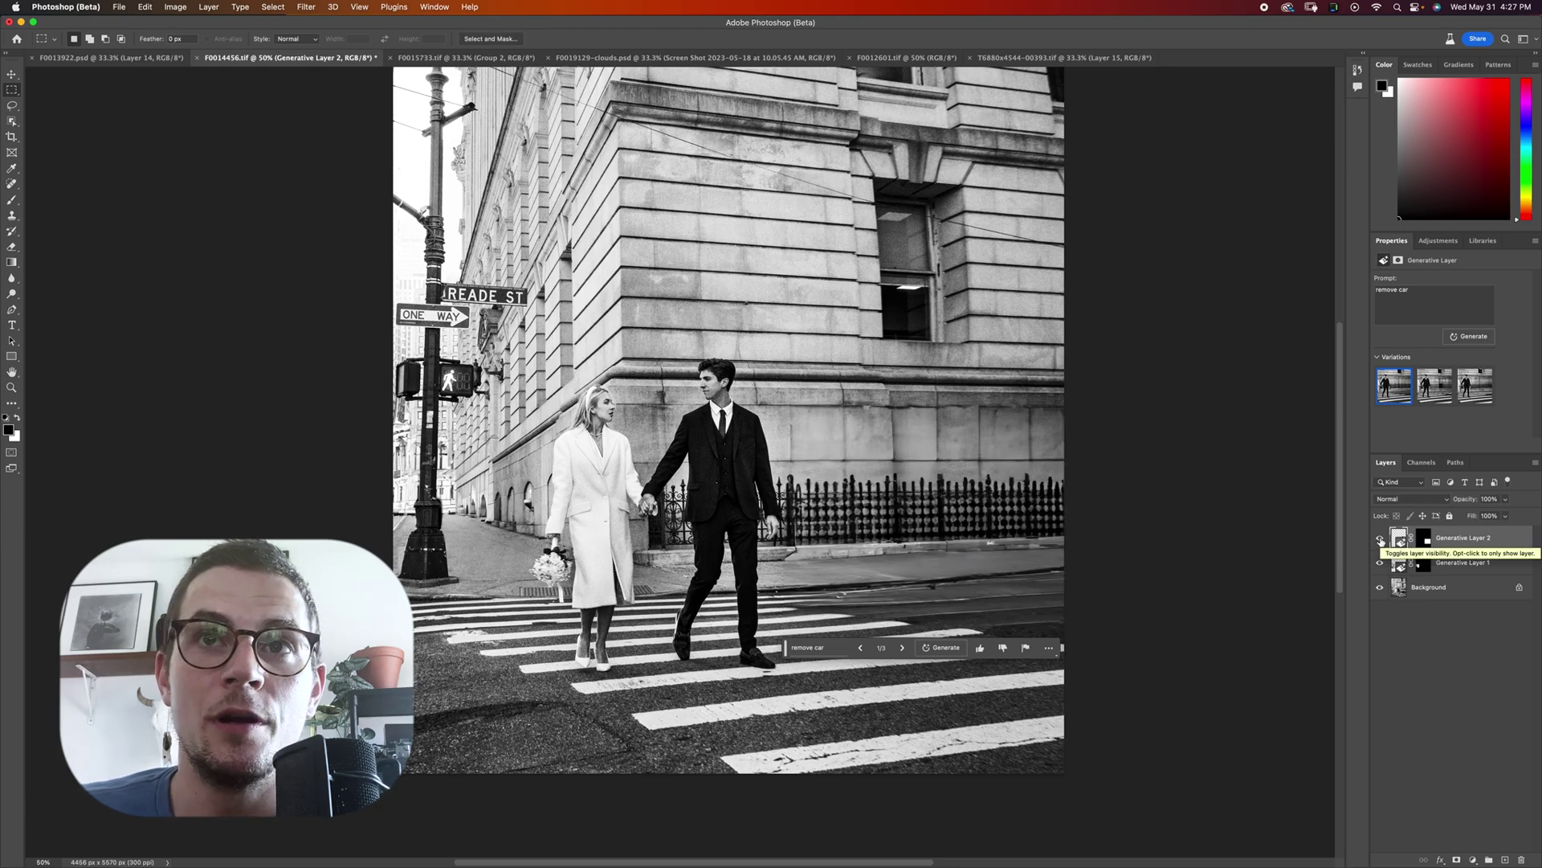
click(1380, 538)
click(1380, 538)
- Examine the car-removal fill up close along the fence, curb and crosswalk stripes, and check it in the whole photo
scroll(1010, 503, up, 6)
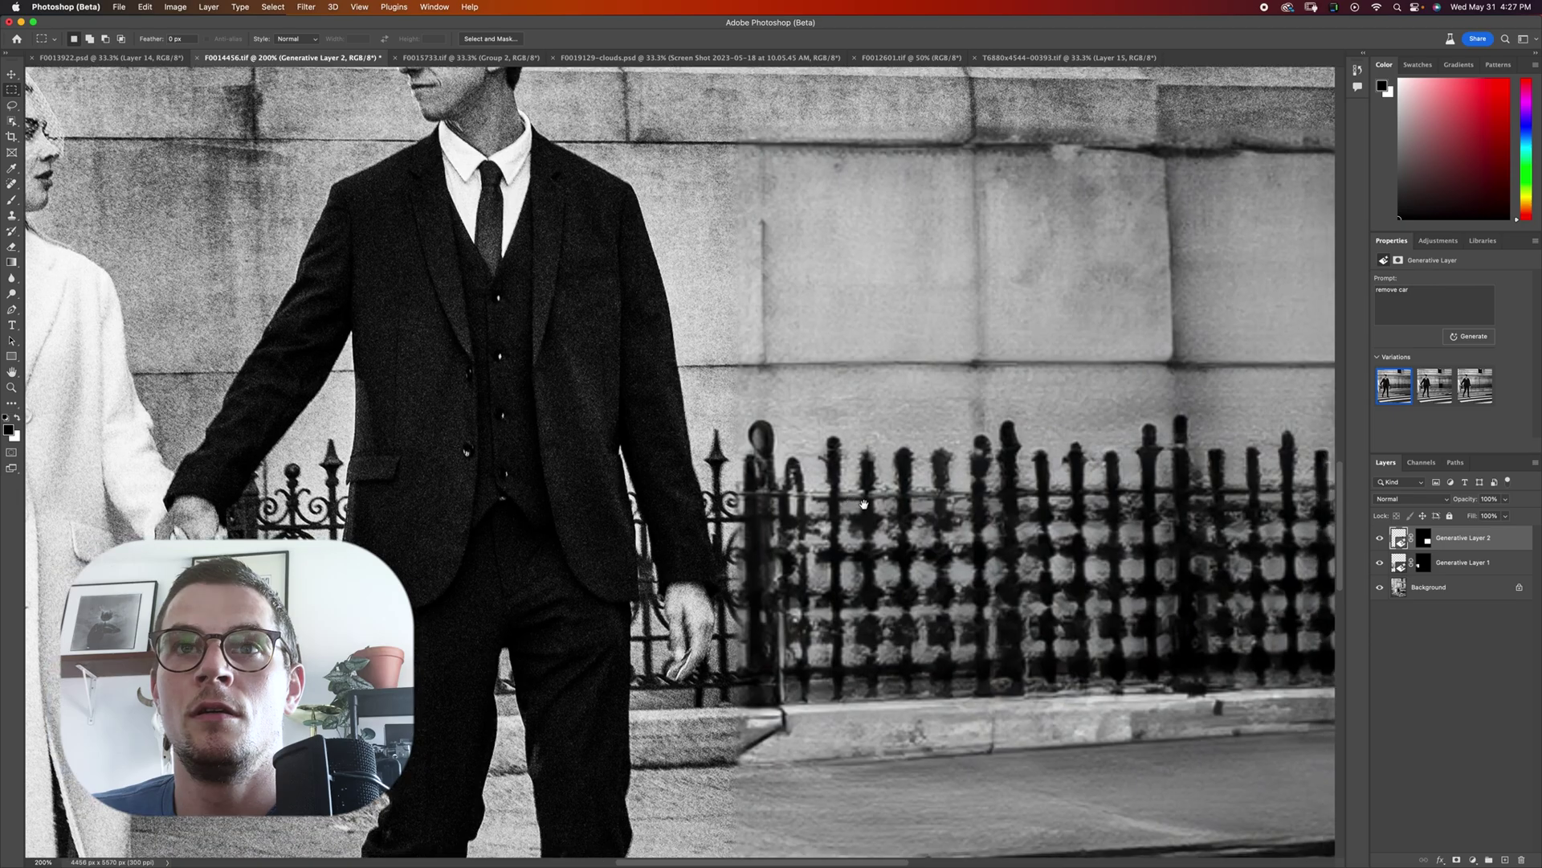
scroll(1021, 502, left, 10)
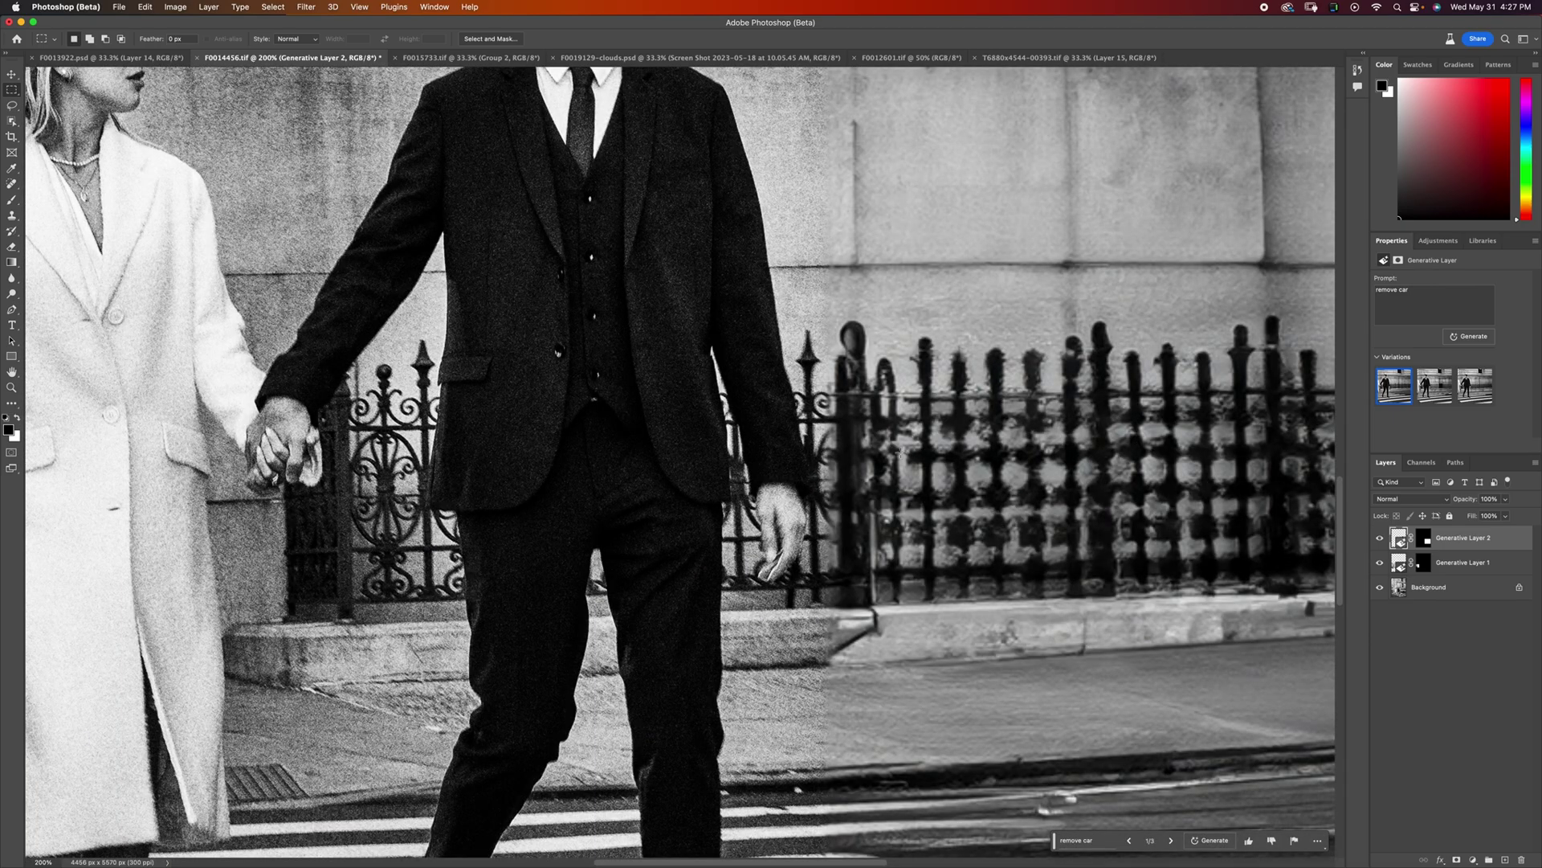
scroll(422, 479, down, 8)
scroll(586, 367, up, 10)
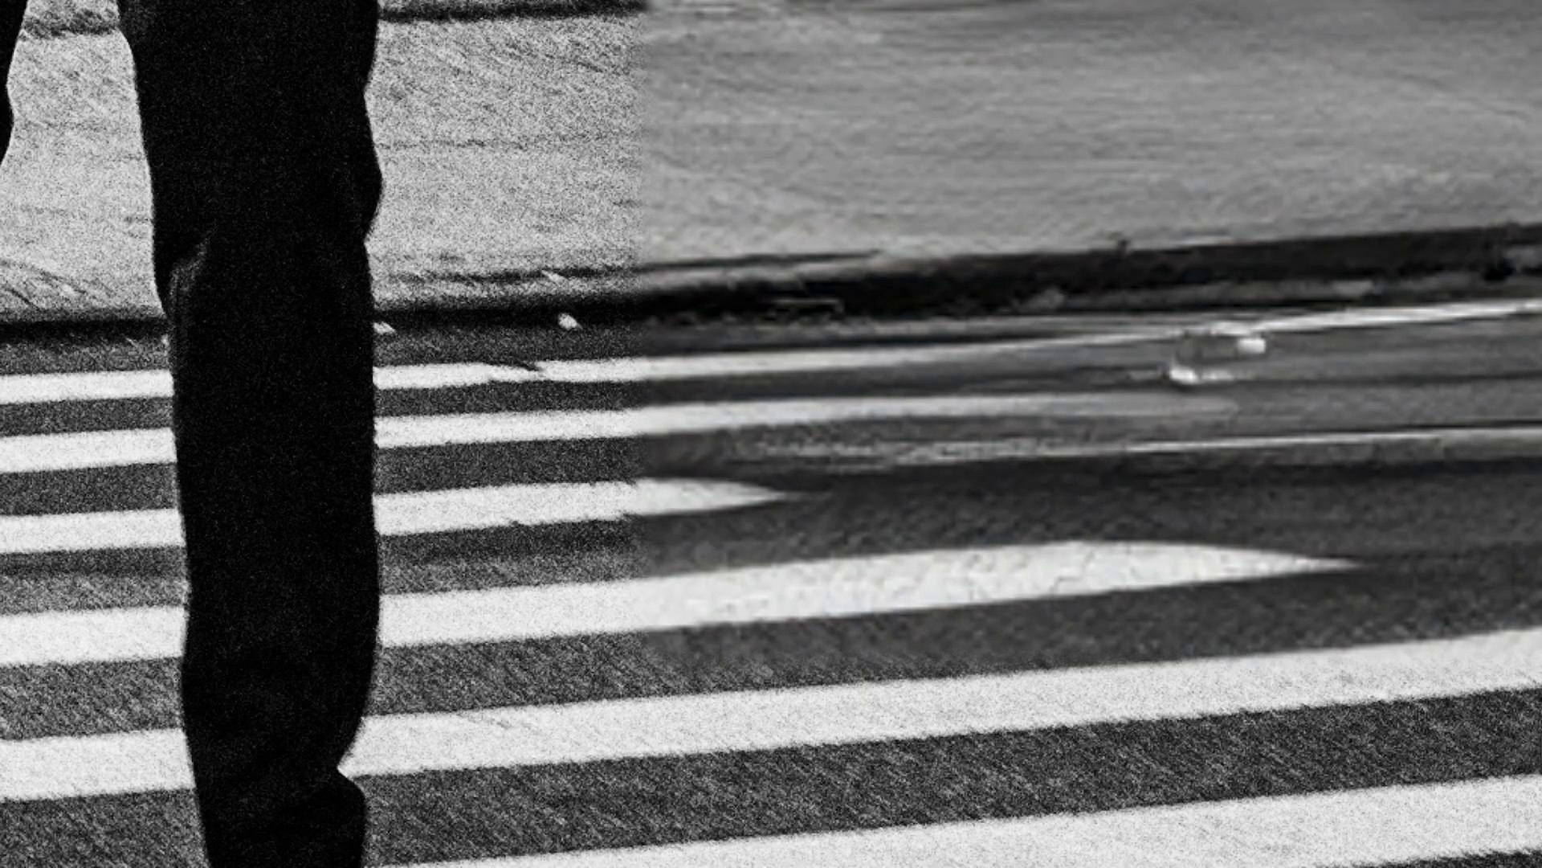
drag(1465, 654, 588, 619)
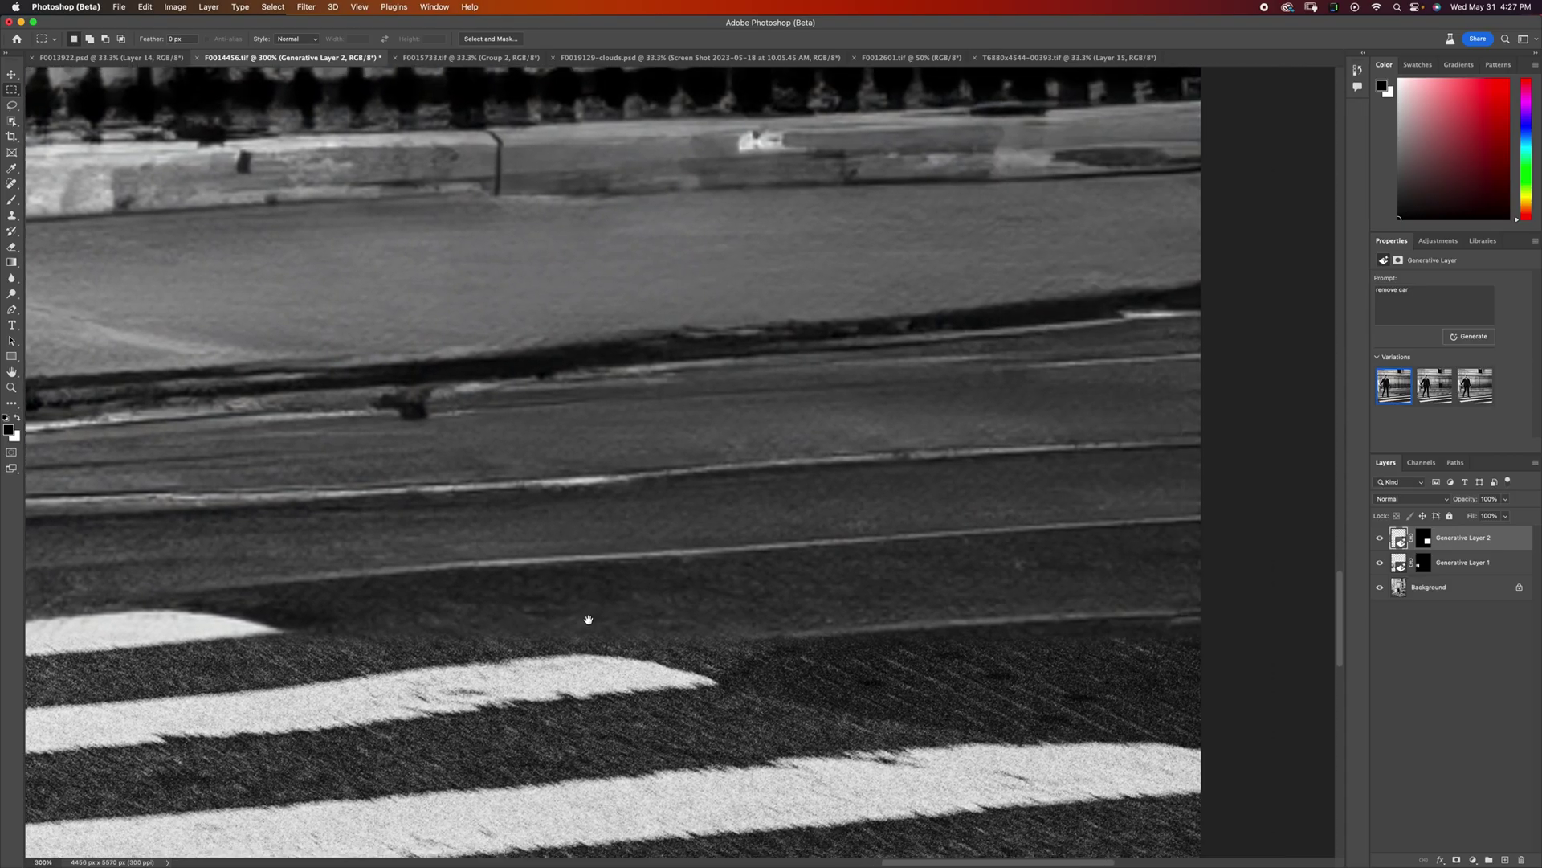
scroll(588, 619, right, 3)
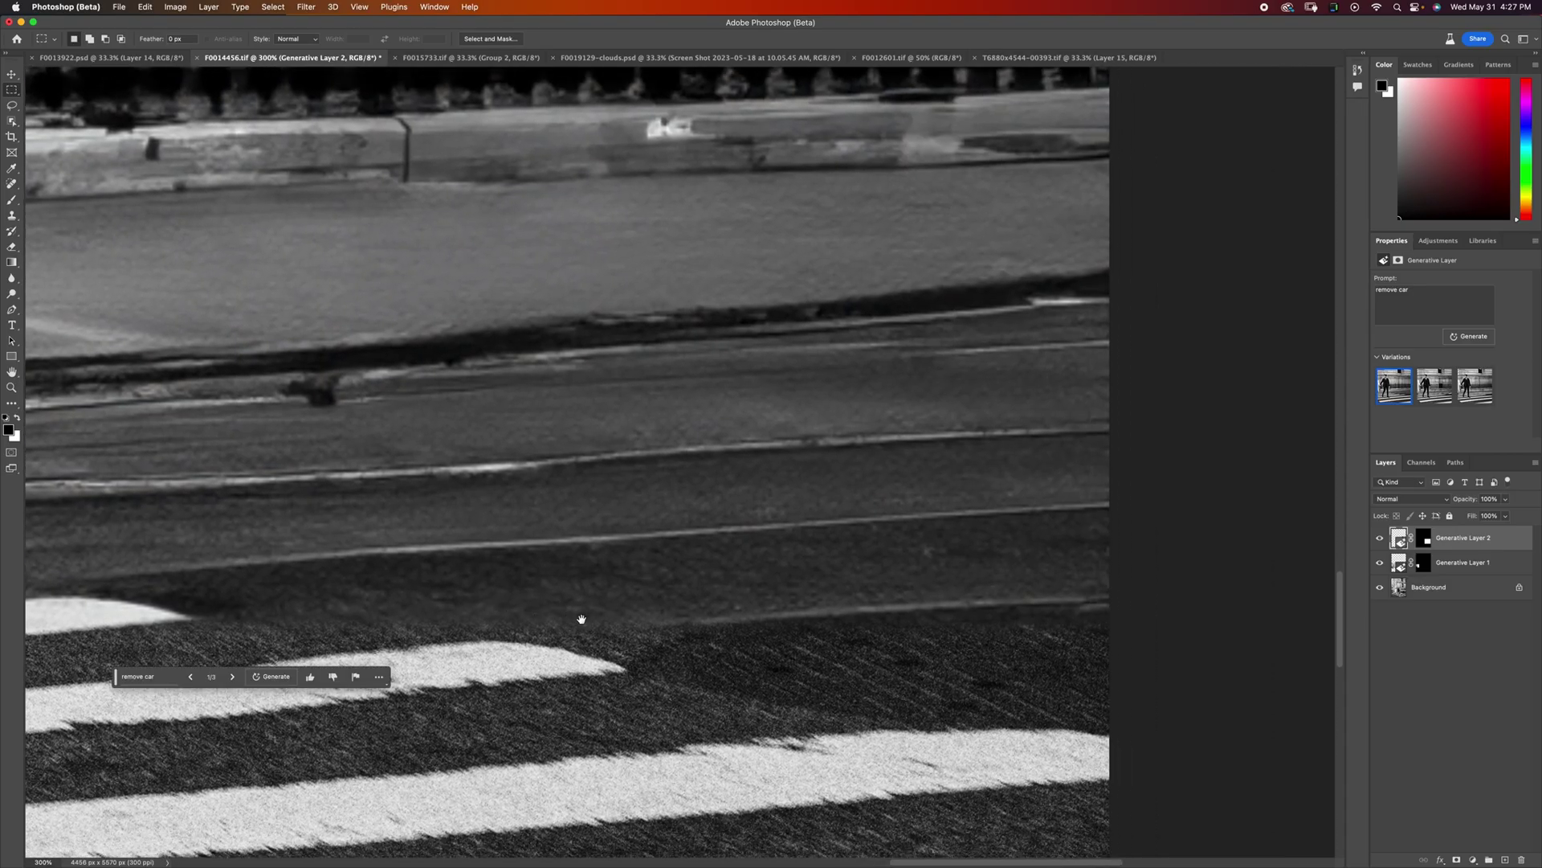
key(super+minus)
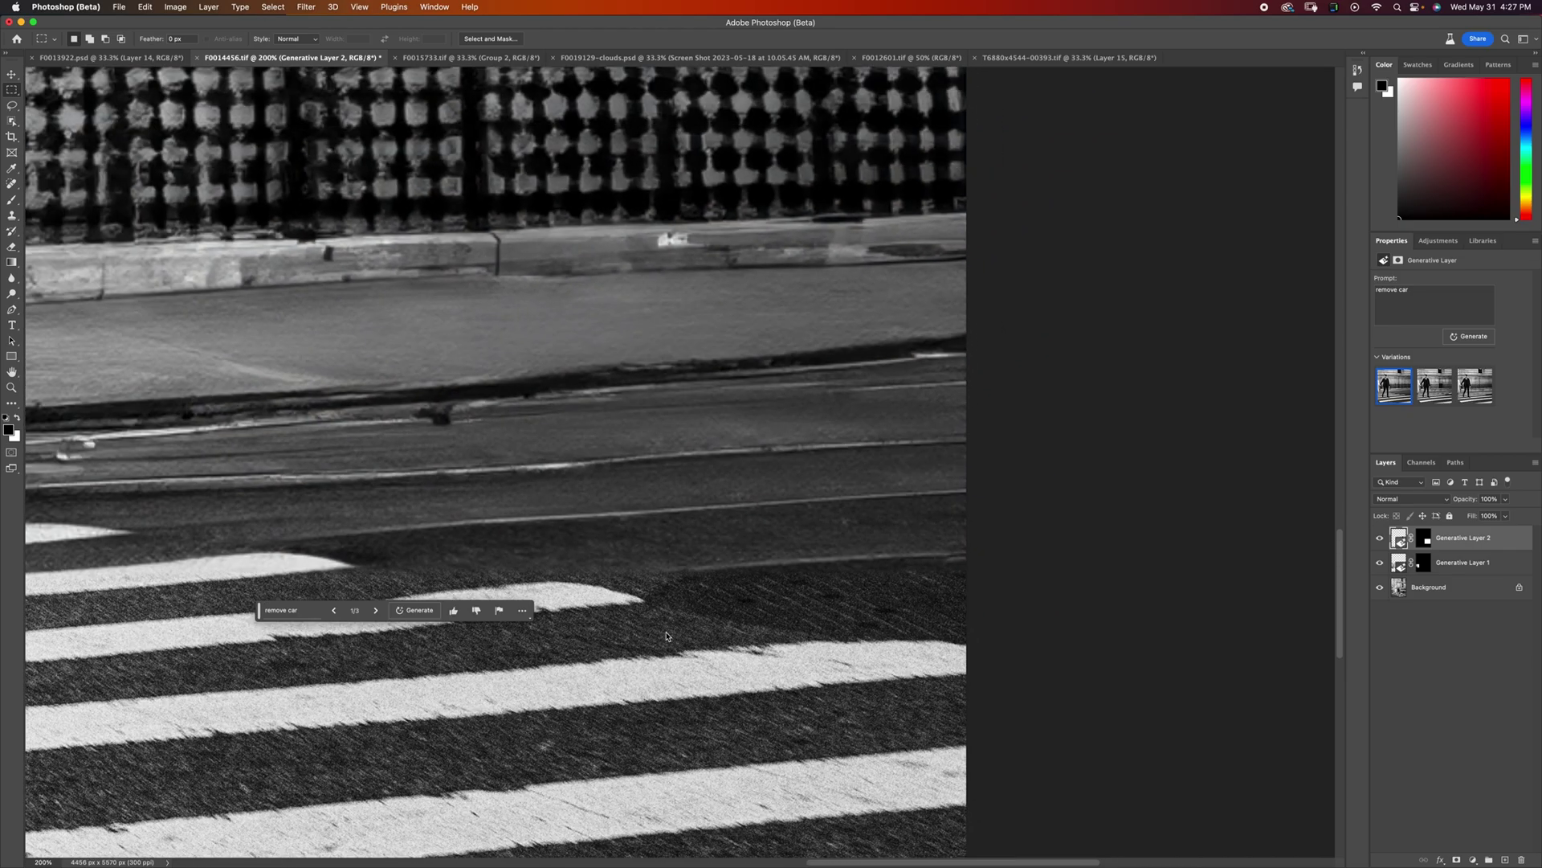
key(super+minus)
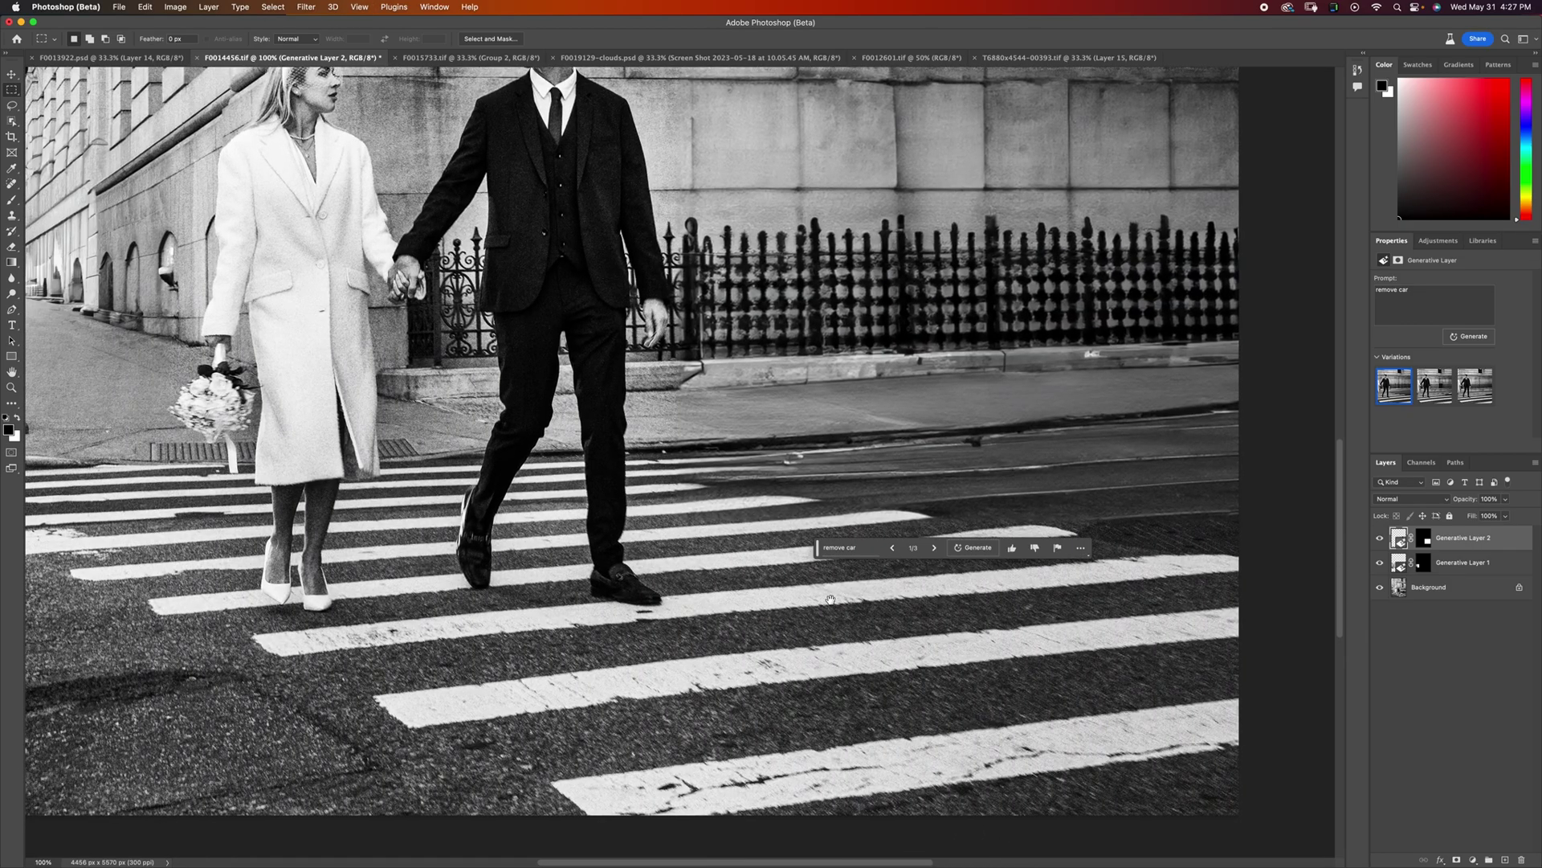
key(super+minus)
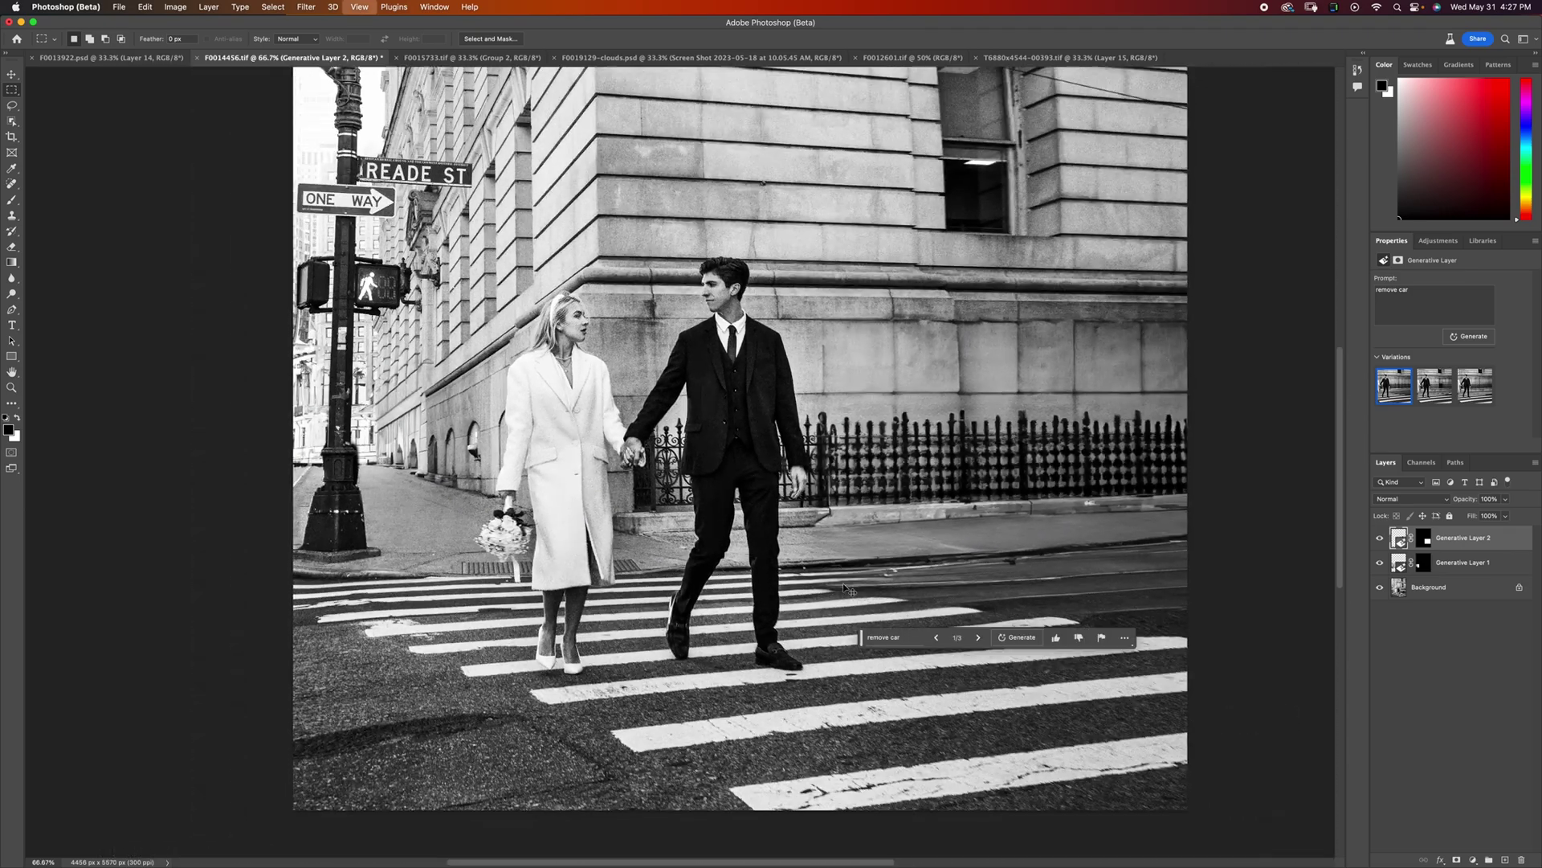
key(super+minus)
key(super+minus)
key(super+plus)
drag(860, 411, 868, 492)
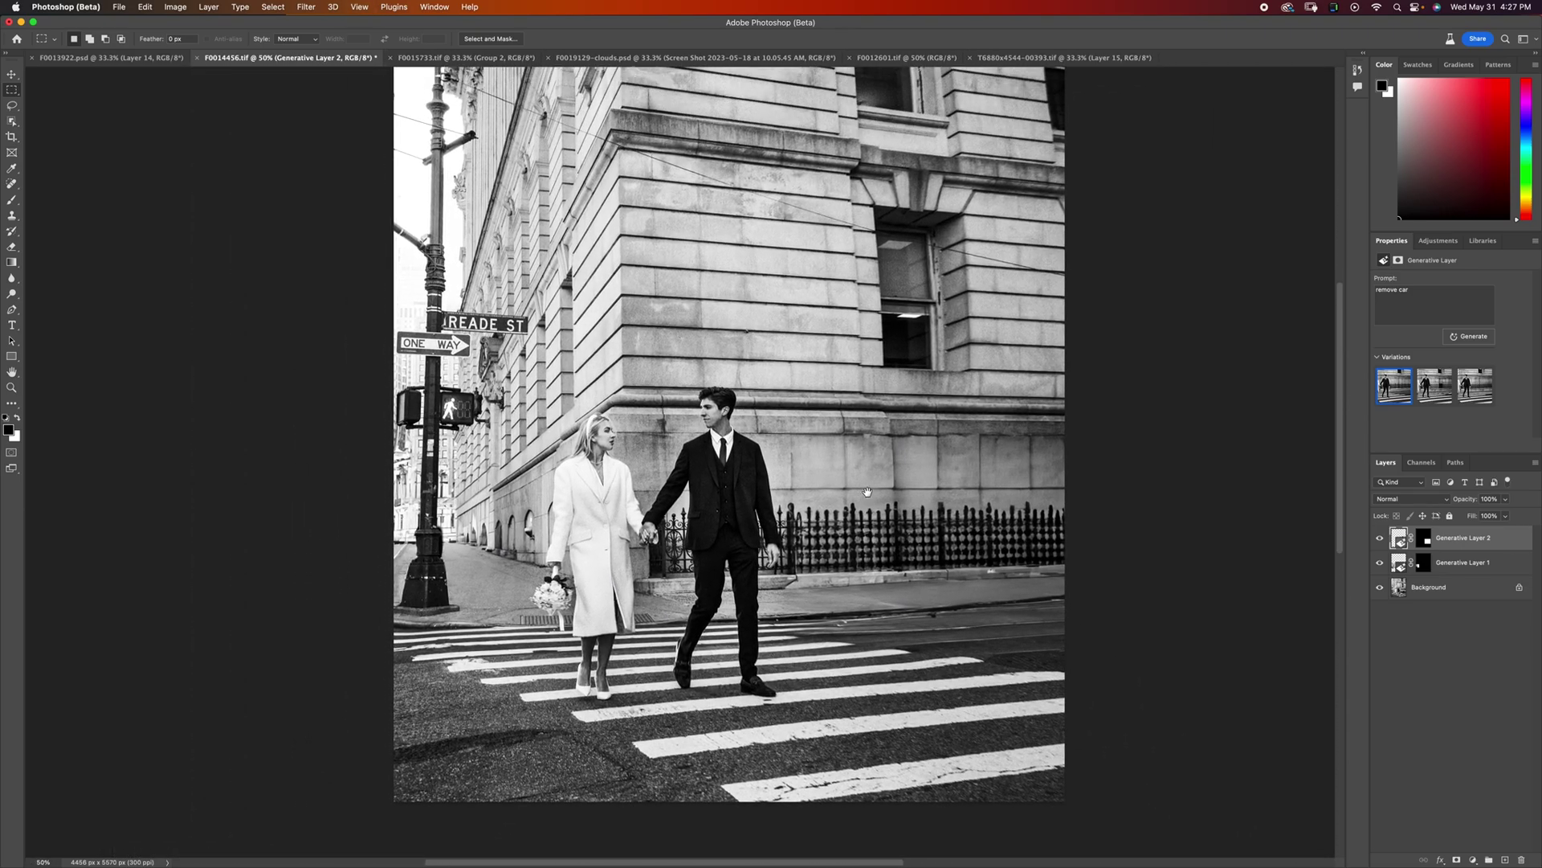
- Compare the retouched street photo with the original by isolating the Background layer's visibility
alt+click(1380, 587)
alt+click(1380, 587)
alt+click(1380, 587)
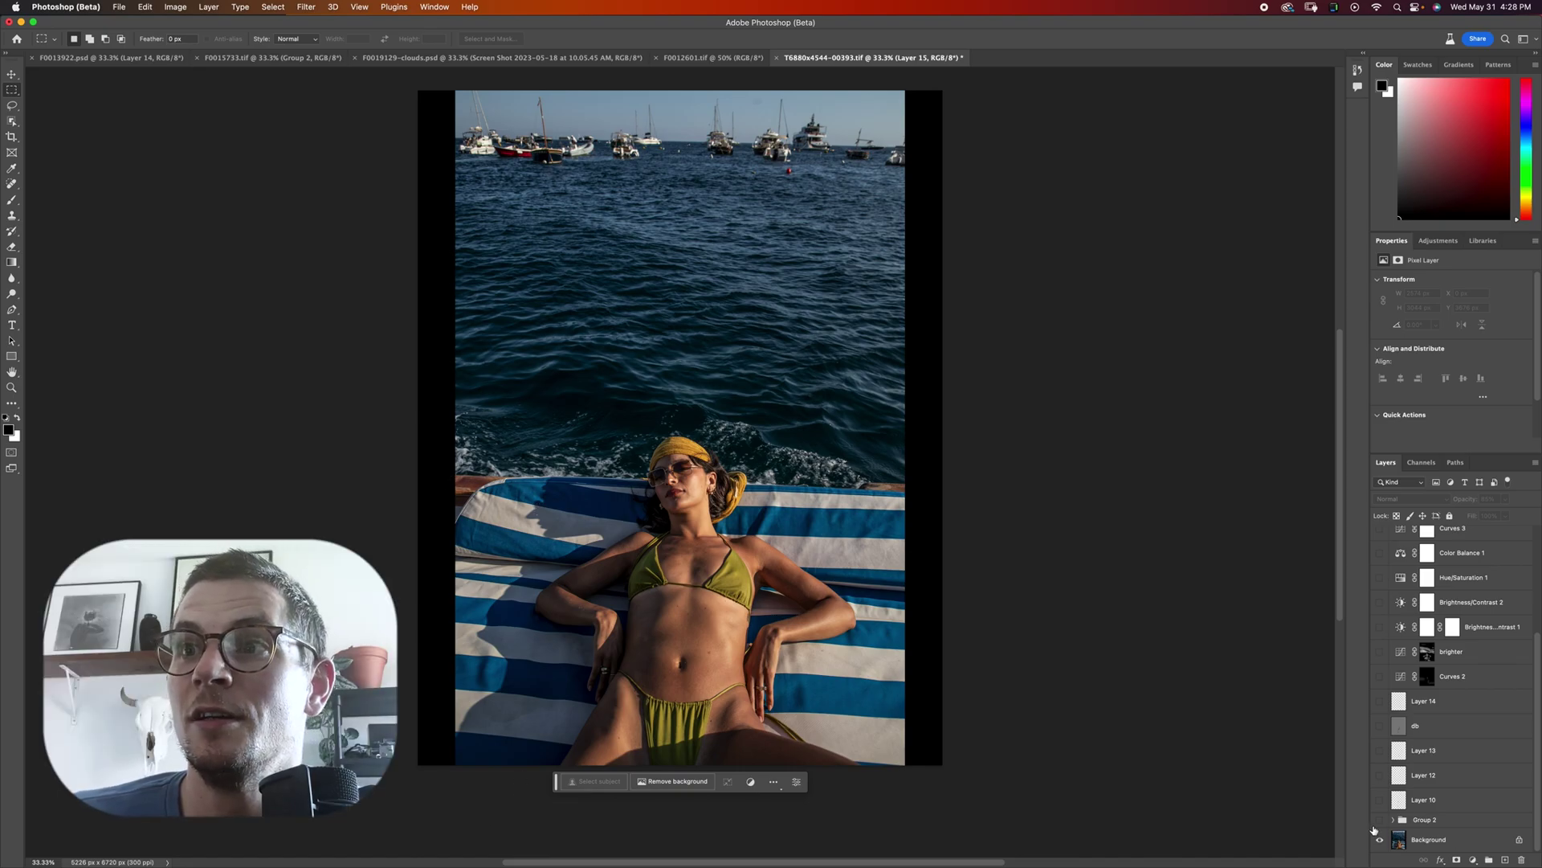
- Show Group 2 in the boat photo T6880s4544-00393.tif and expand the group's layers
click(1381, 819)
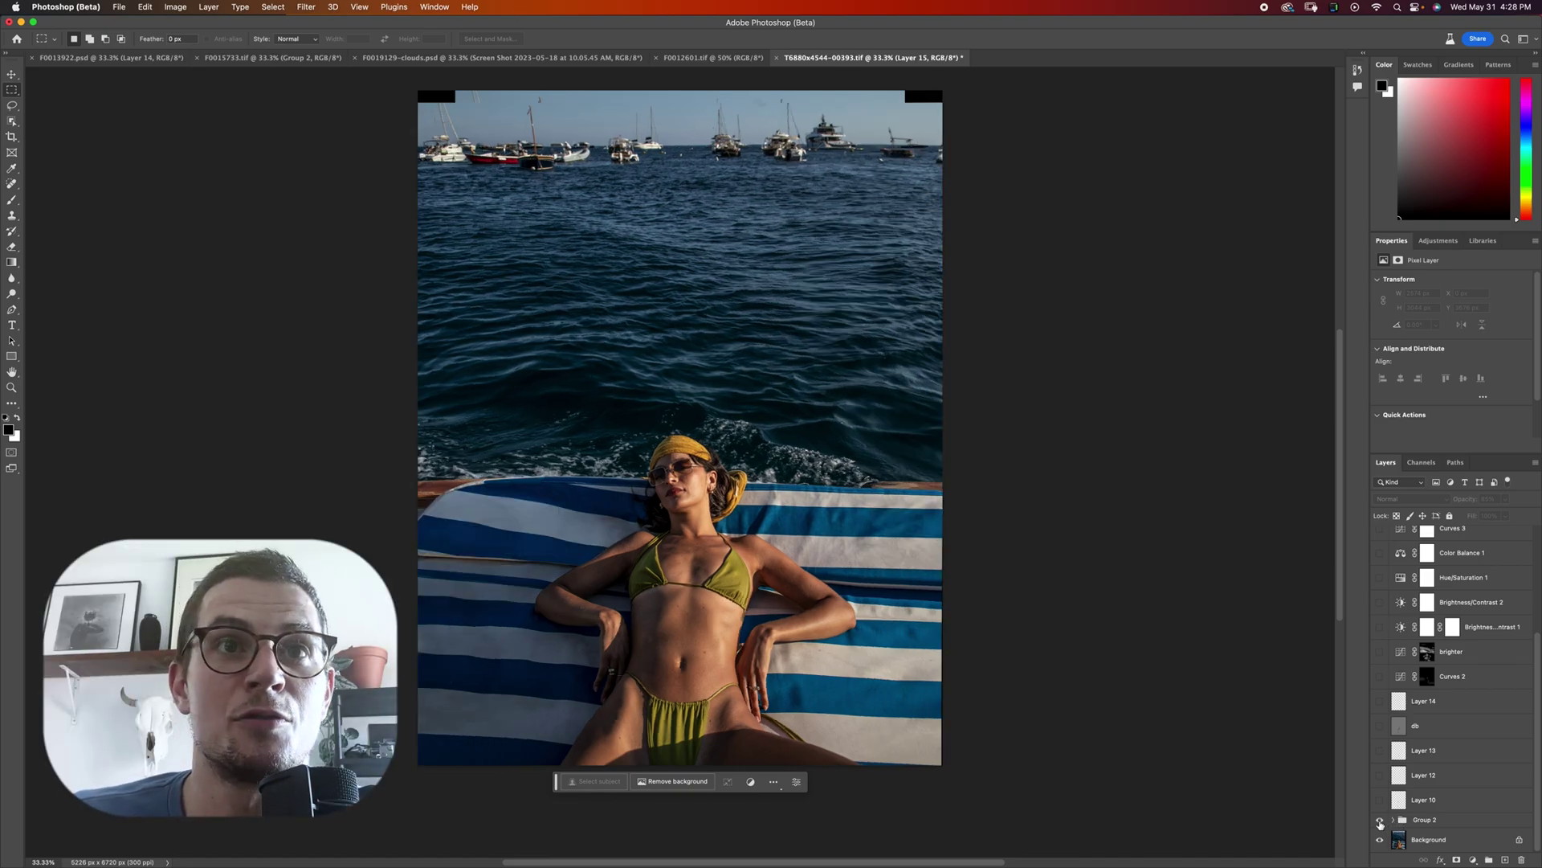
click(1380, 820)
click(1394, 820)
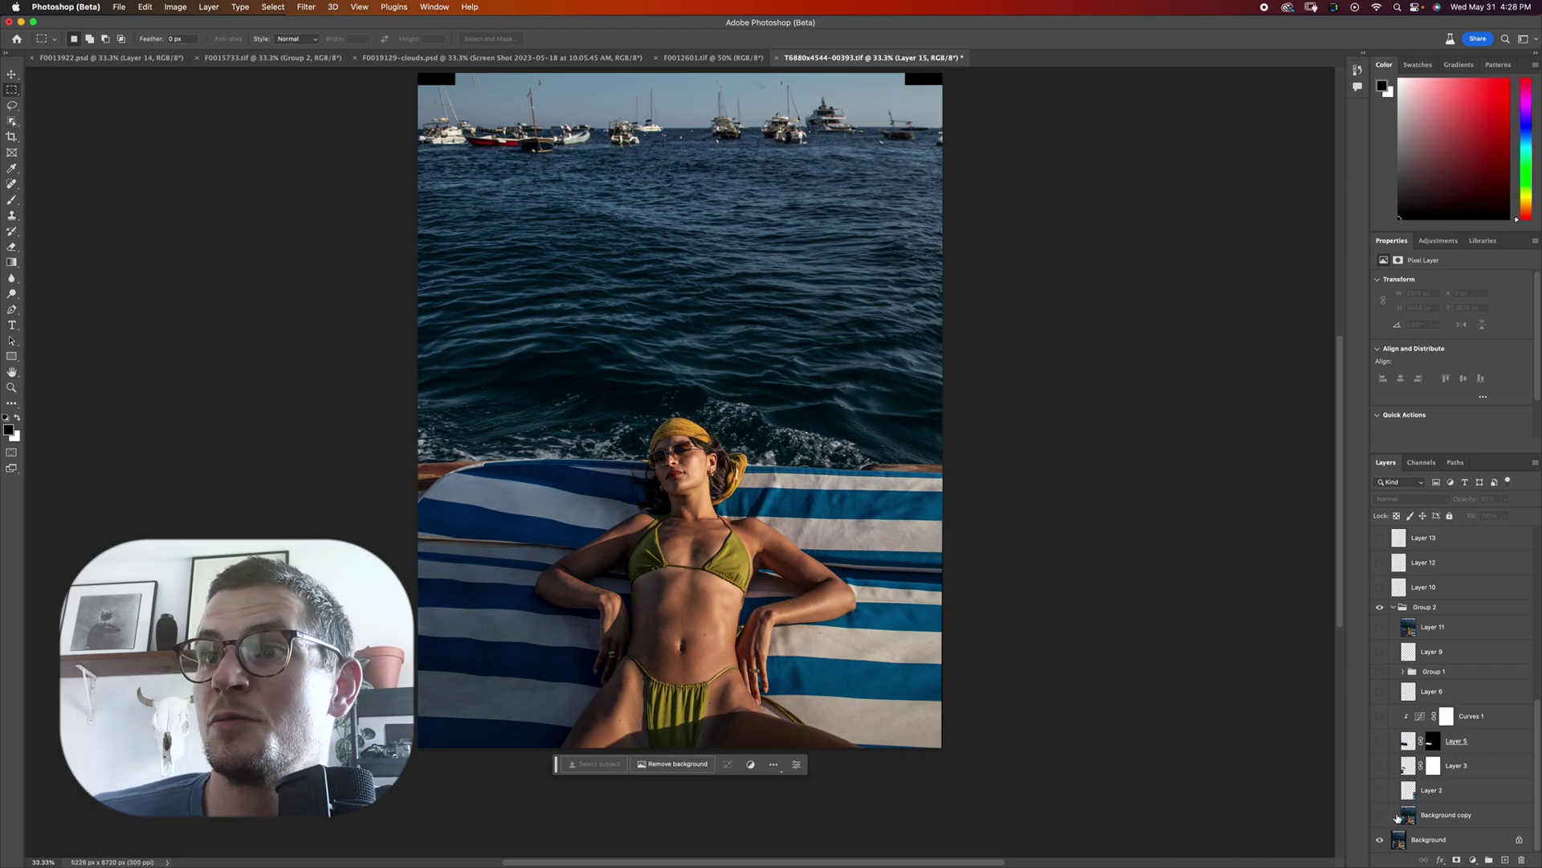
- Review Group 2's retouching layers by turning them on from Background copy up to Group 1, and hide the collapsed group
click(1380, 819)
click(1403, 671)
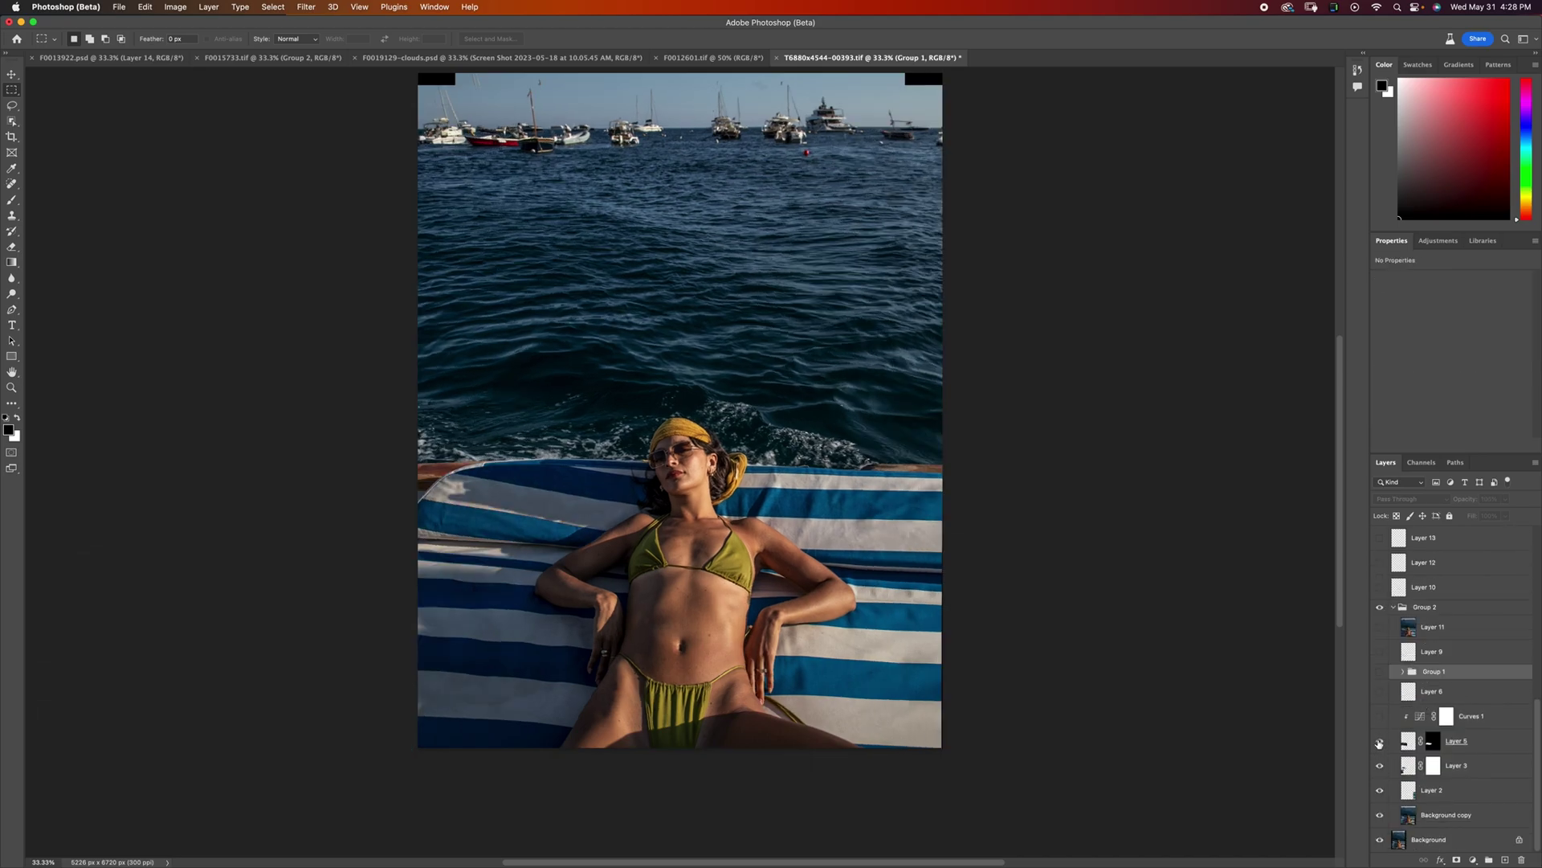
click(1380, 741)
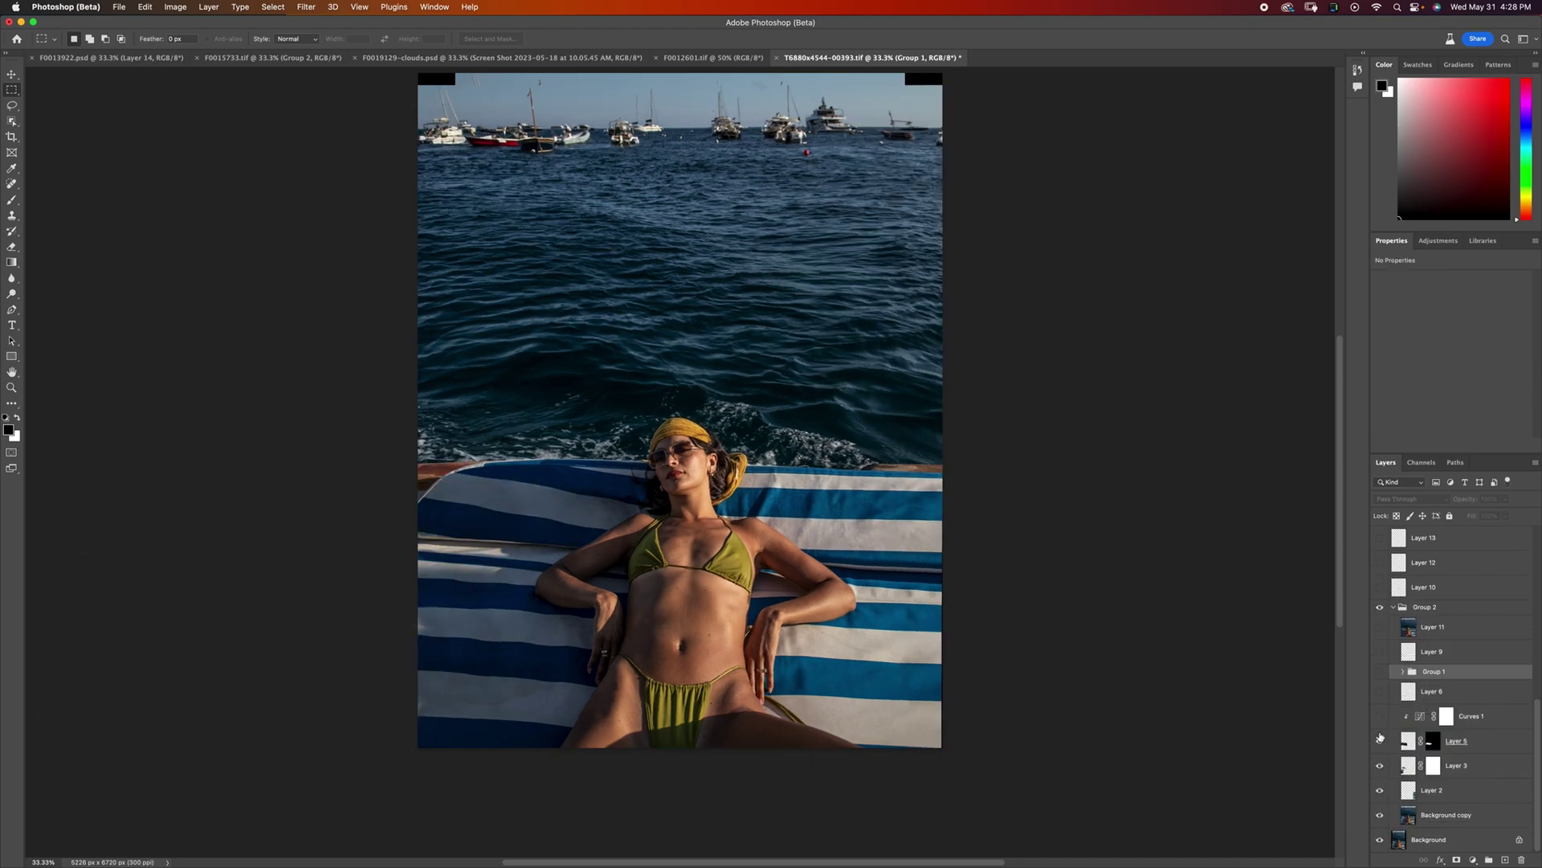
click(1380, 716)
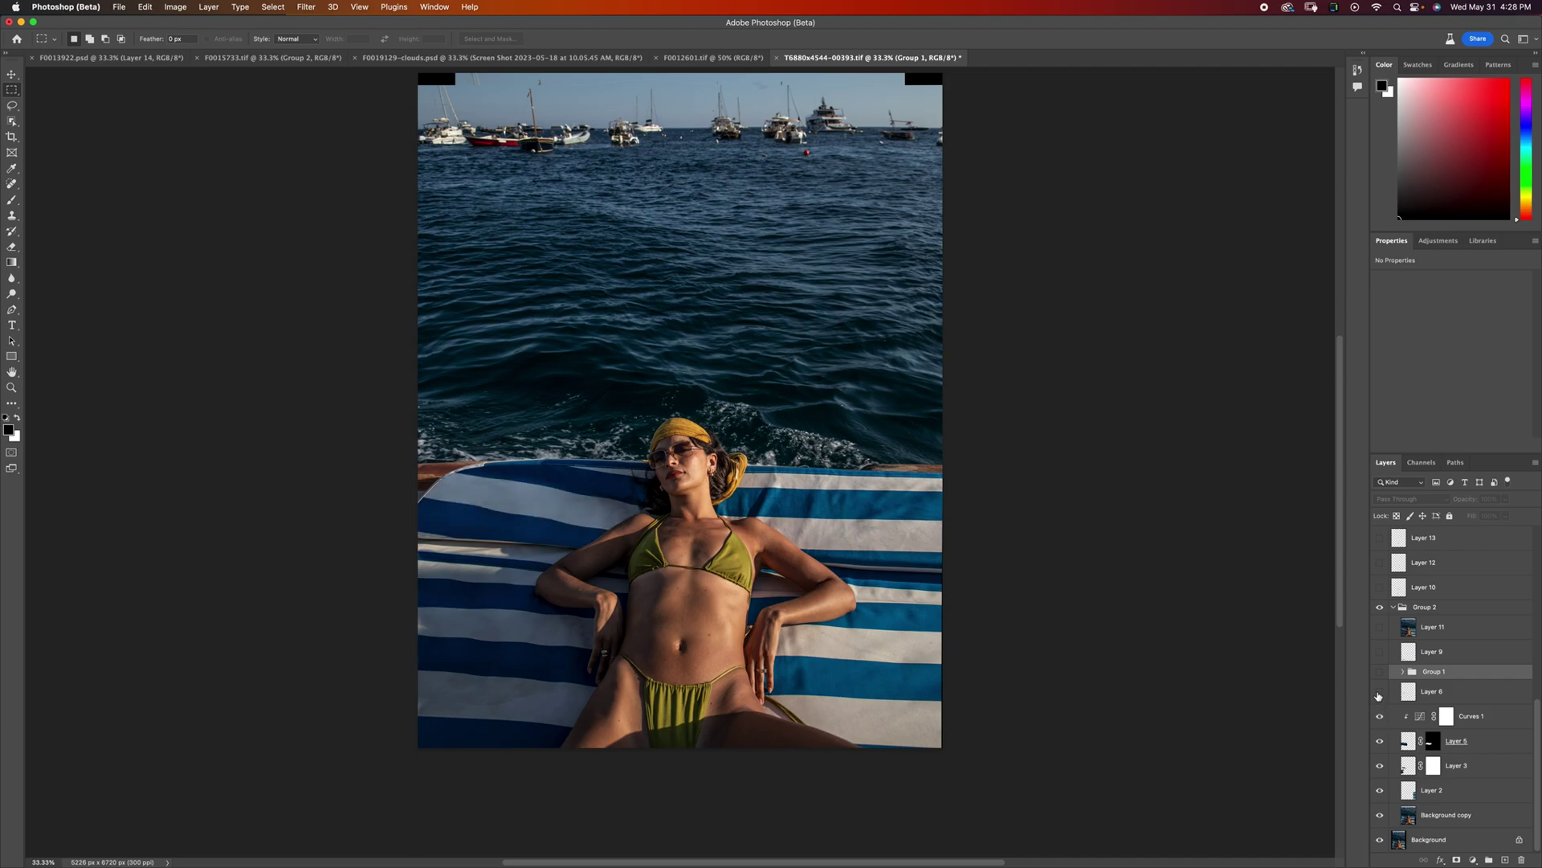
click(1380, 671)
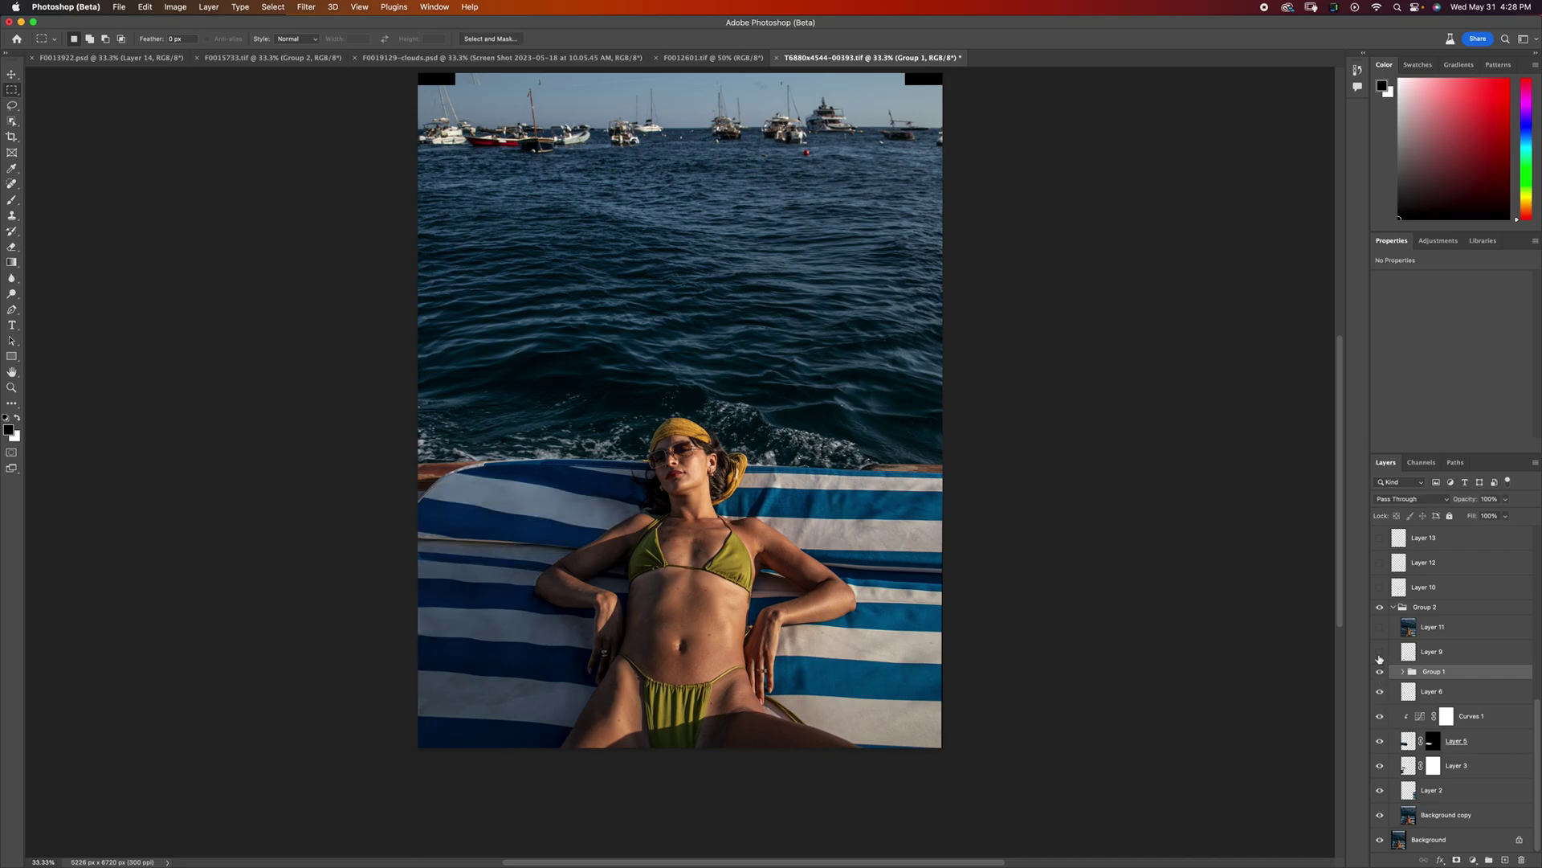
click(1395, 608)
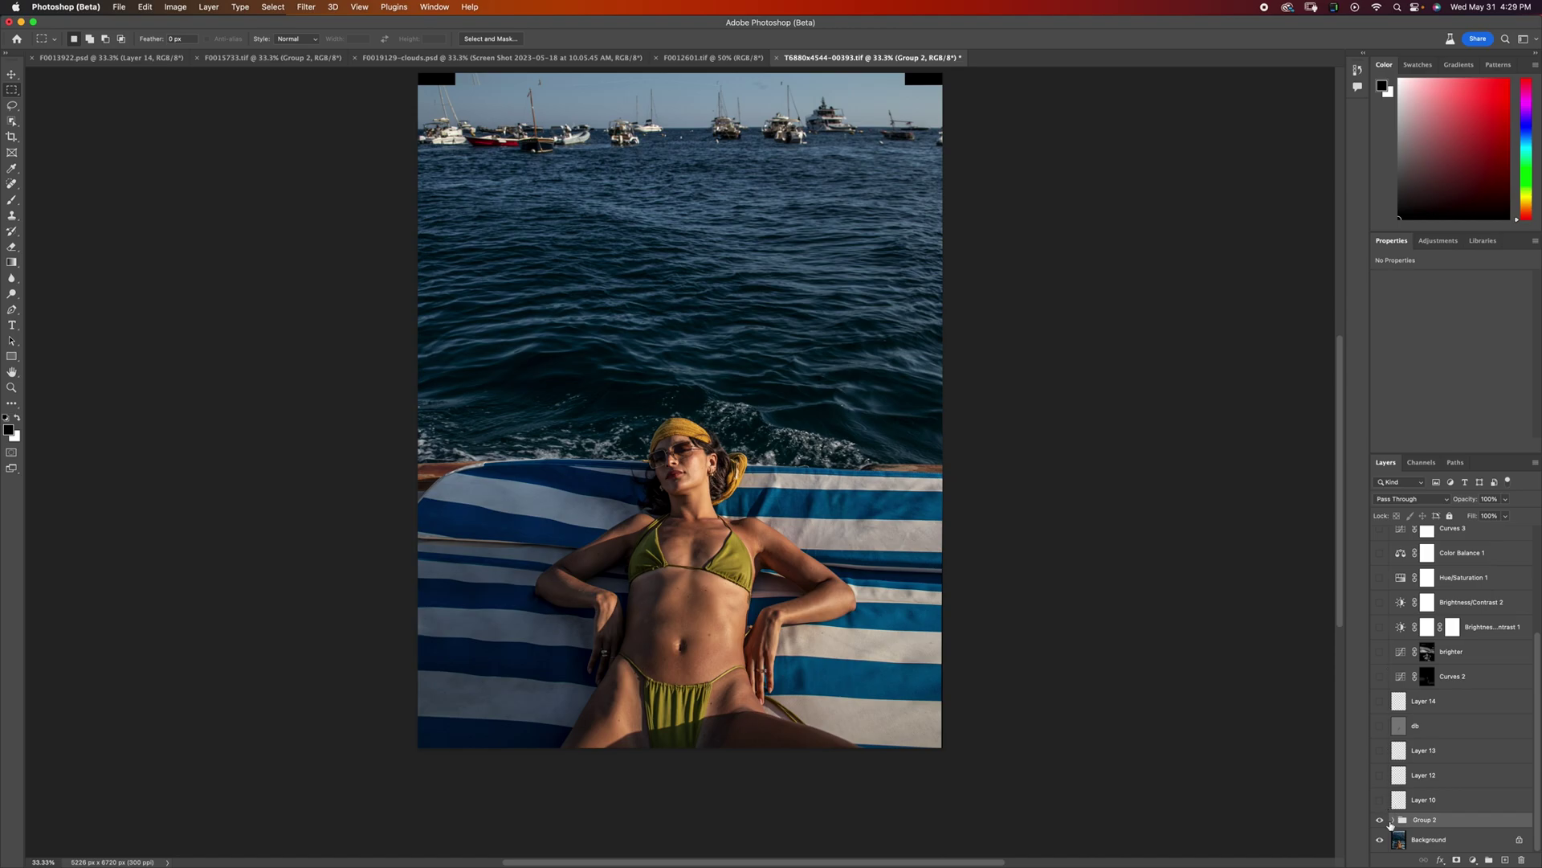
click(1380, 819)
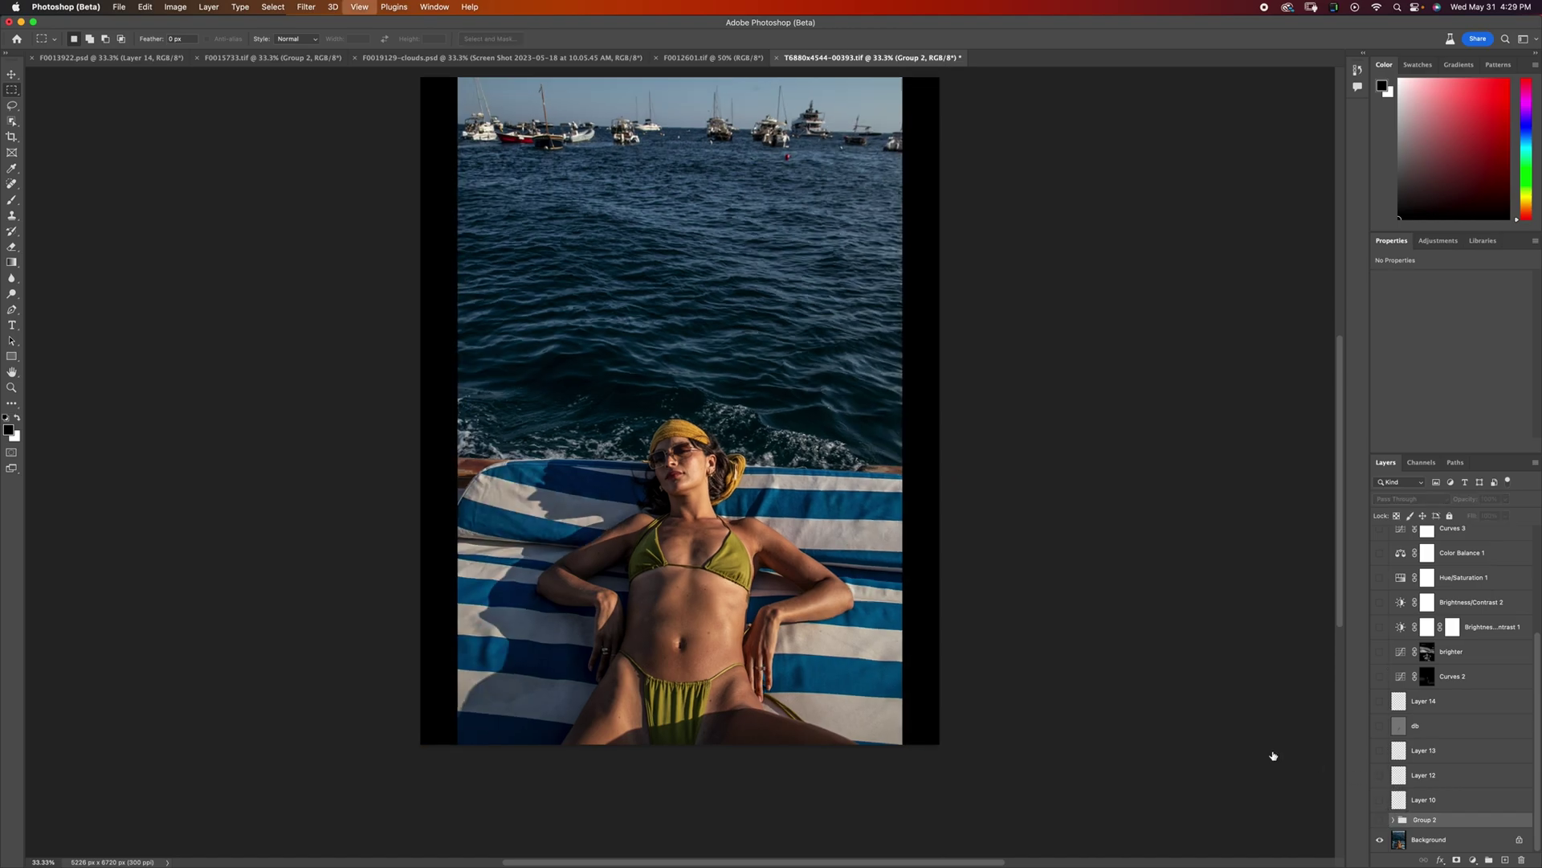
- Lasso around the woman, invert the selection and fill everything around her with a Generative Fill without a prompt
key(super+minus)
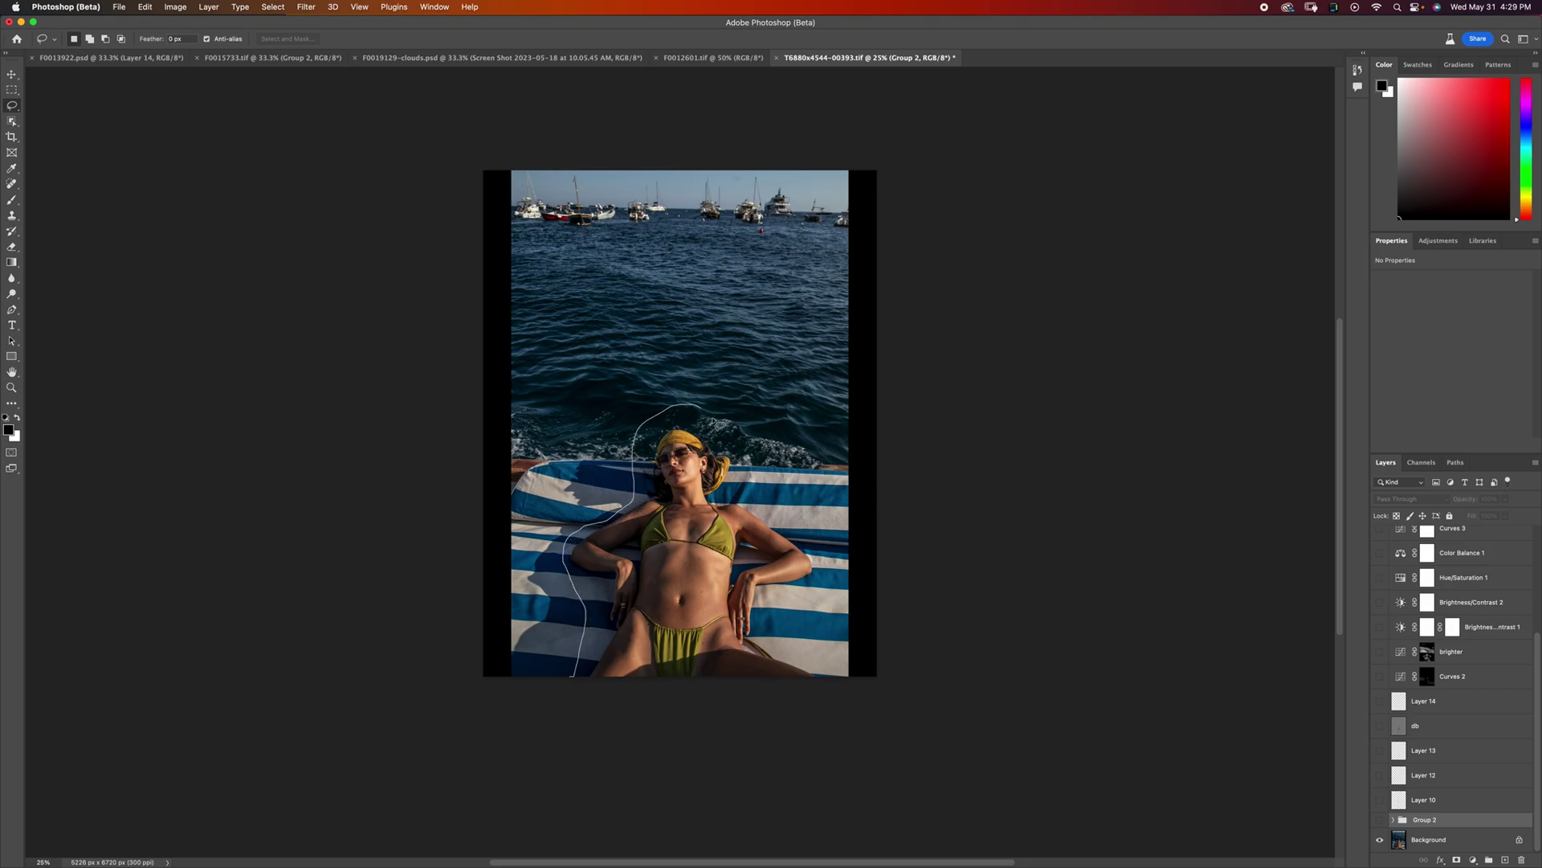
drag(570, 739, 562, 730)
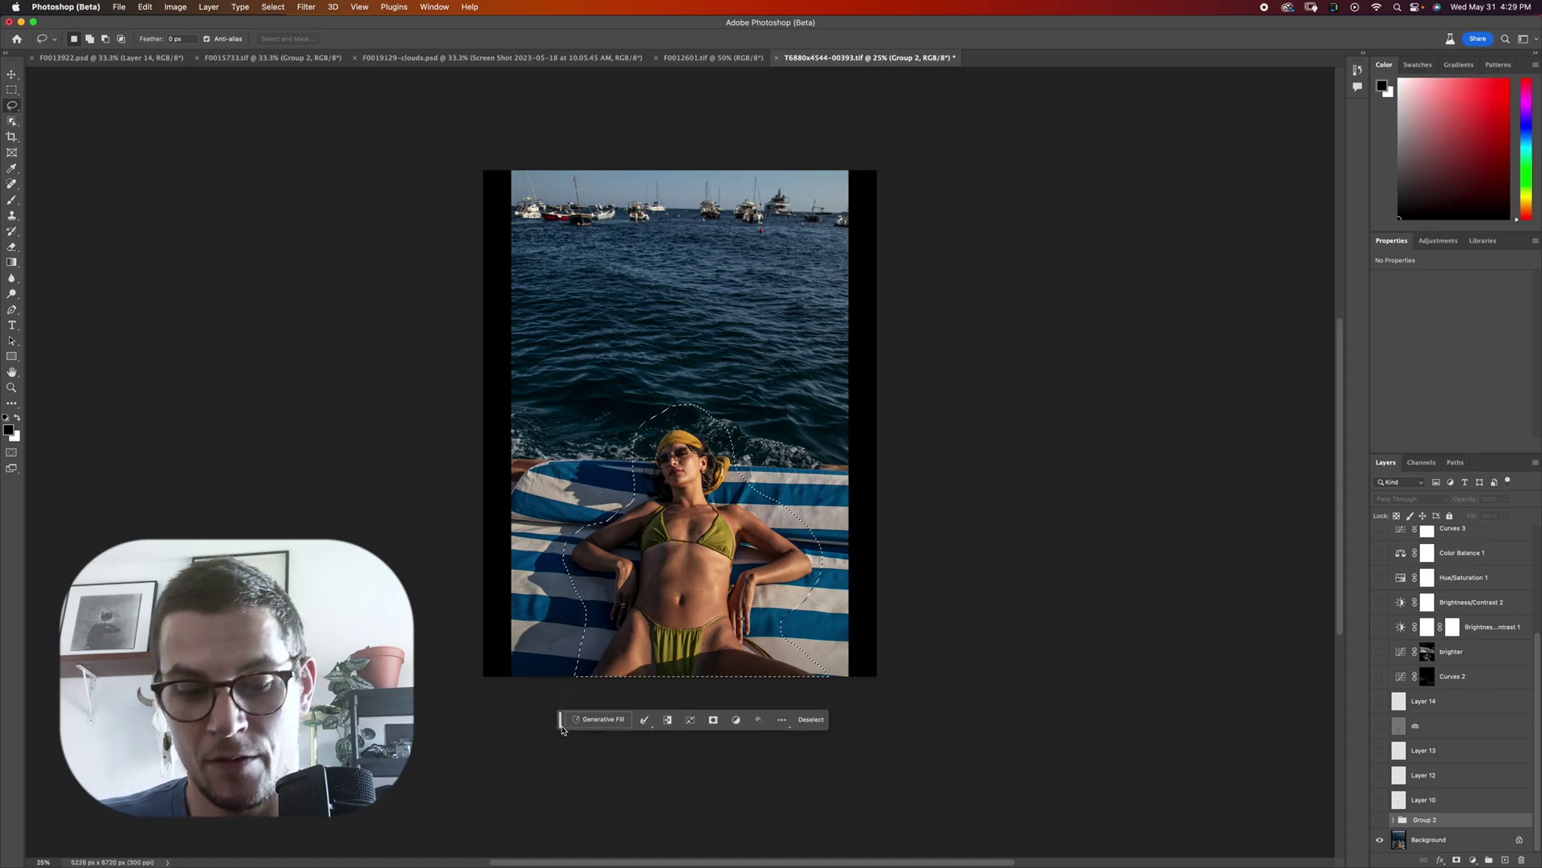
key(super+shift+i)
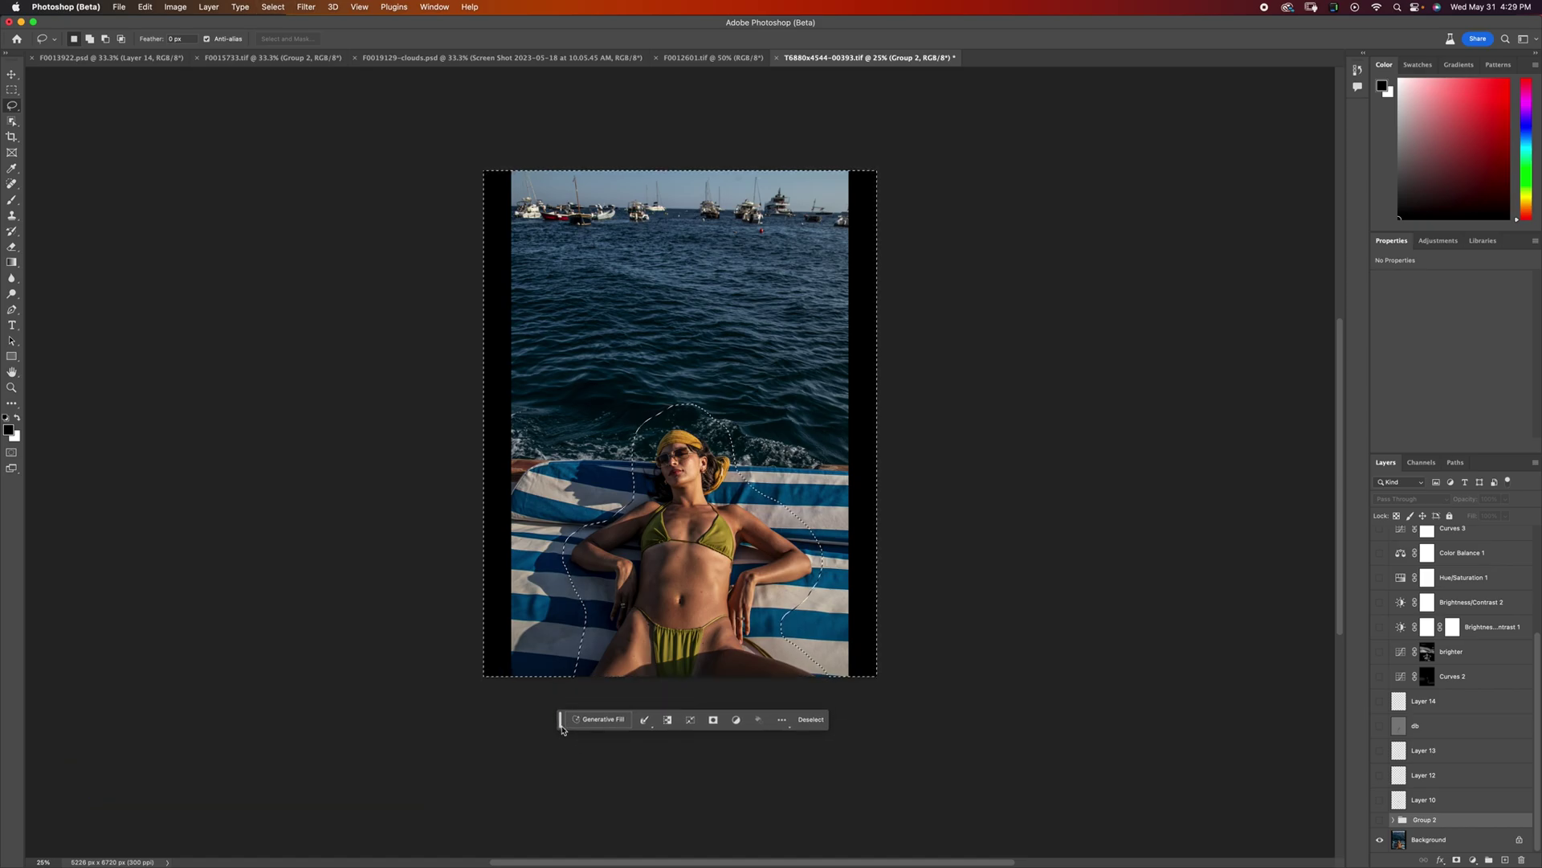
click(599, 720)
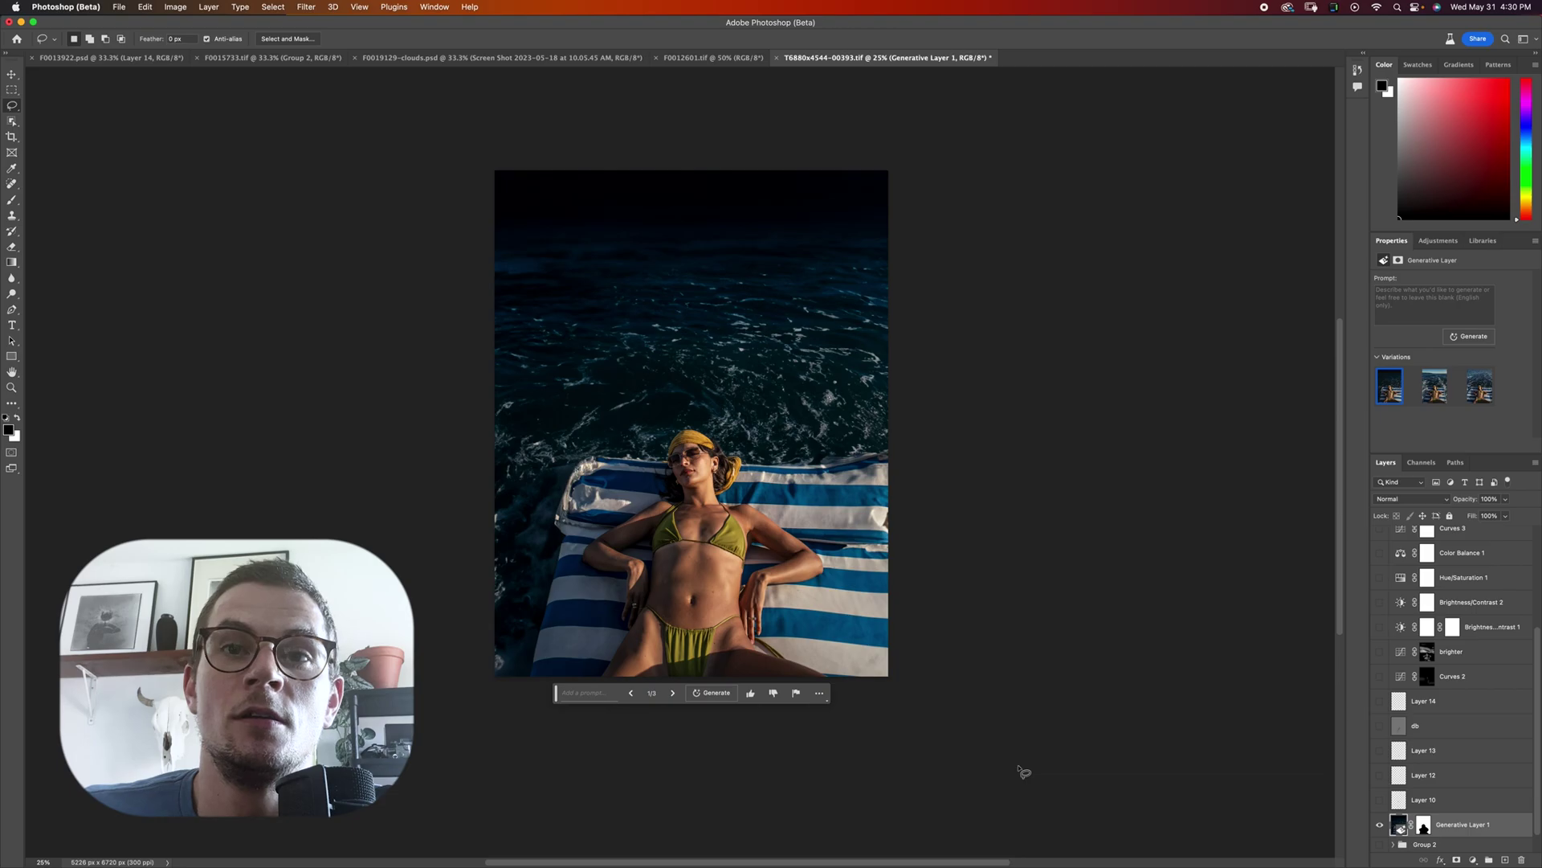
- Browse the generated background variations and delete the generative layer
scroll(823, 709, down, 3)
scroll(823, 709, up, 5)
scroll(811, 705, down, 3)
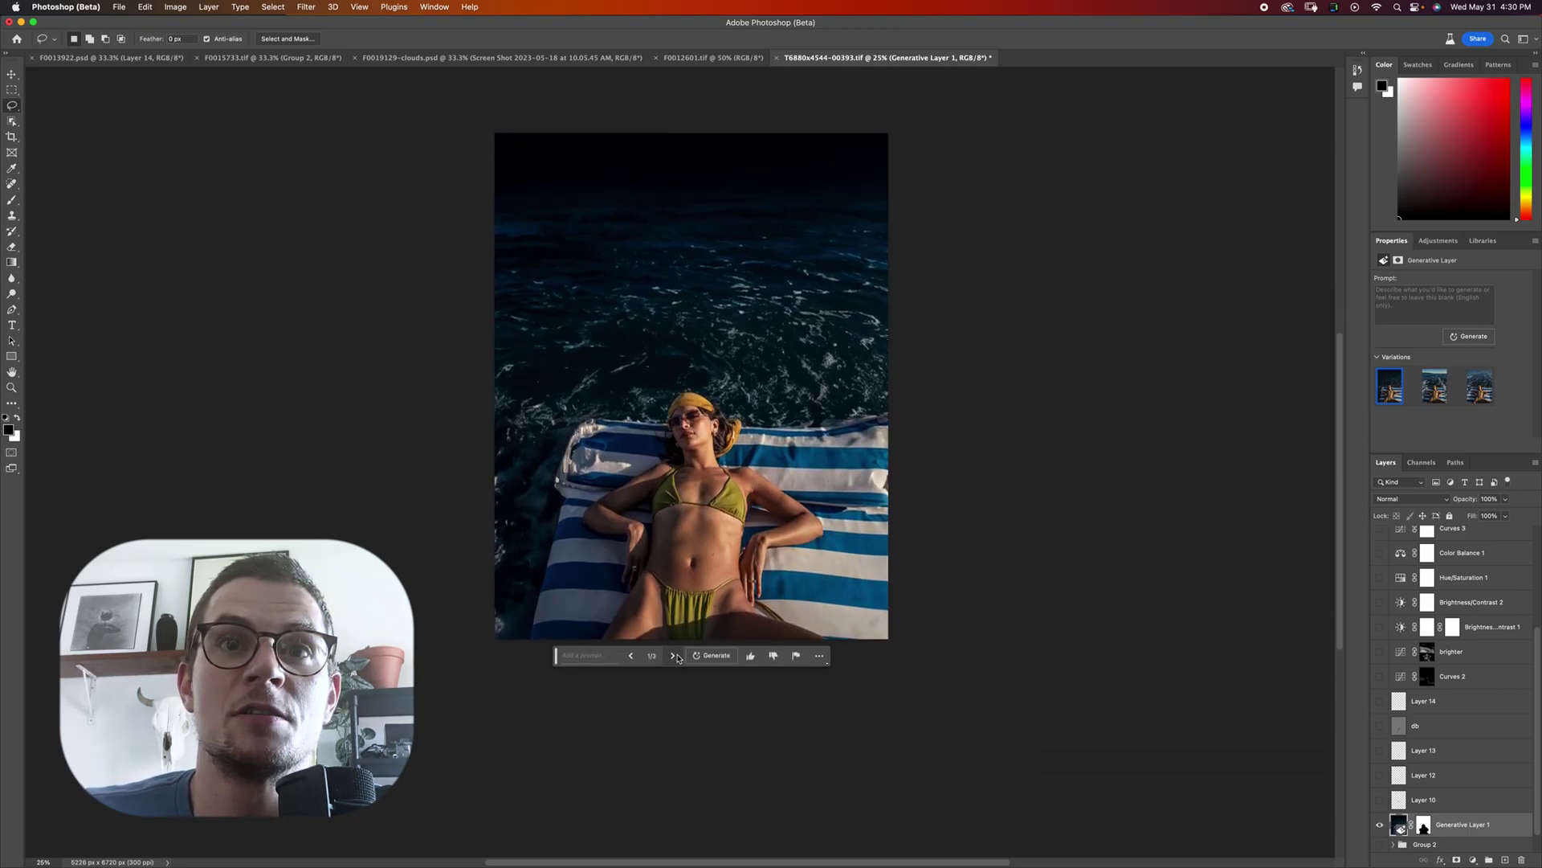
click(675, 655)
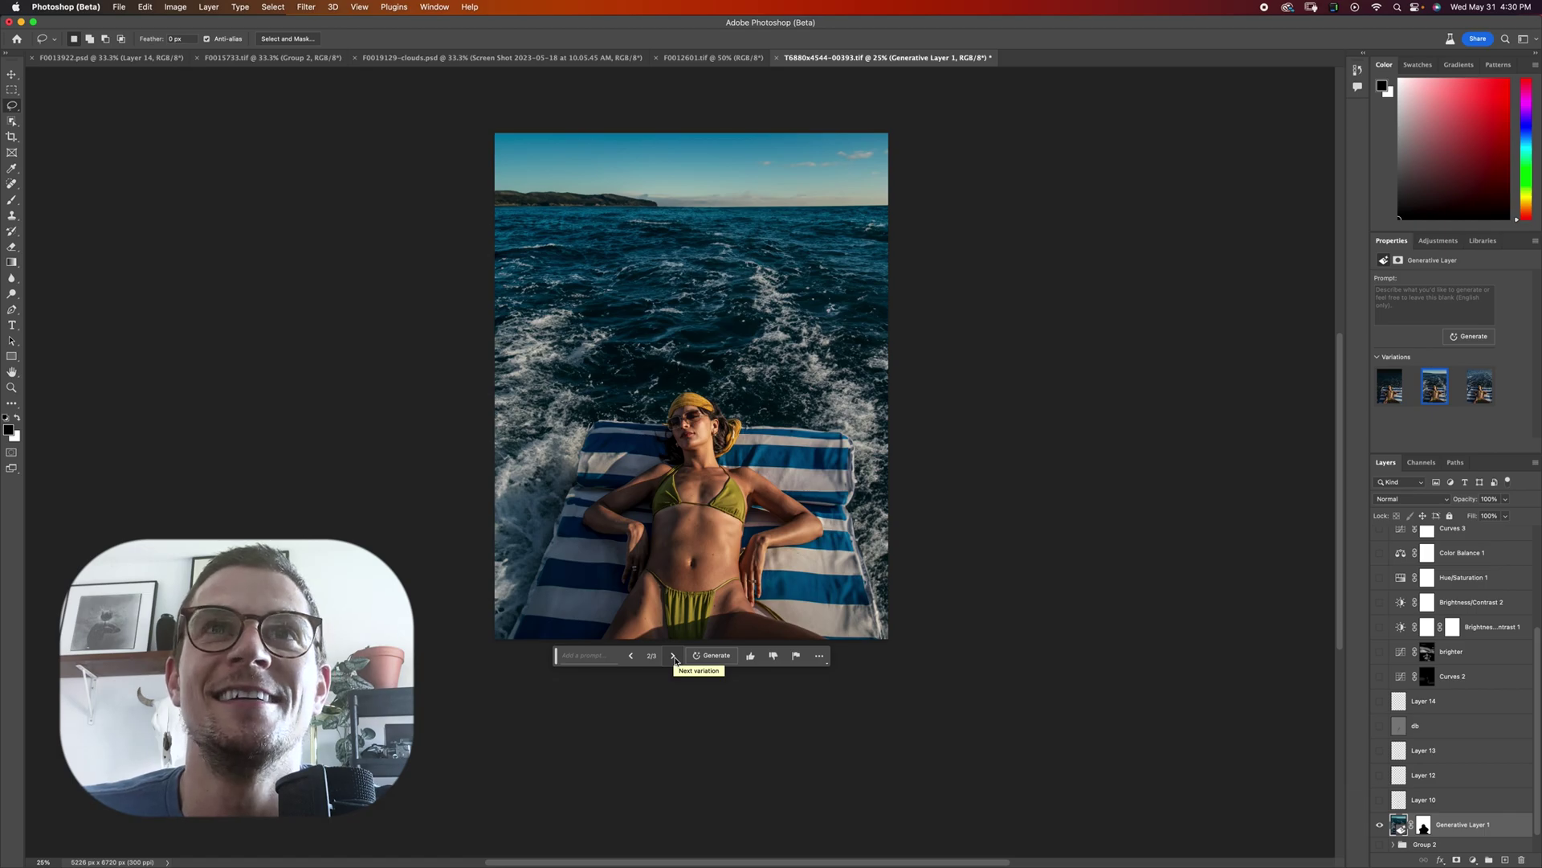
click(674, 657)
key(Delete)
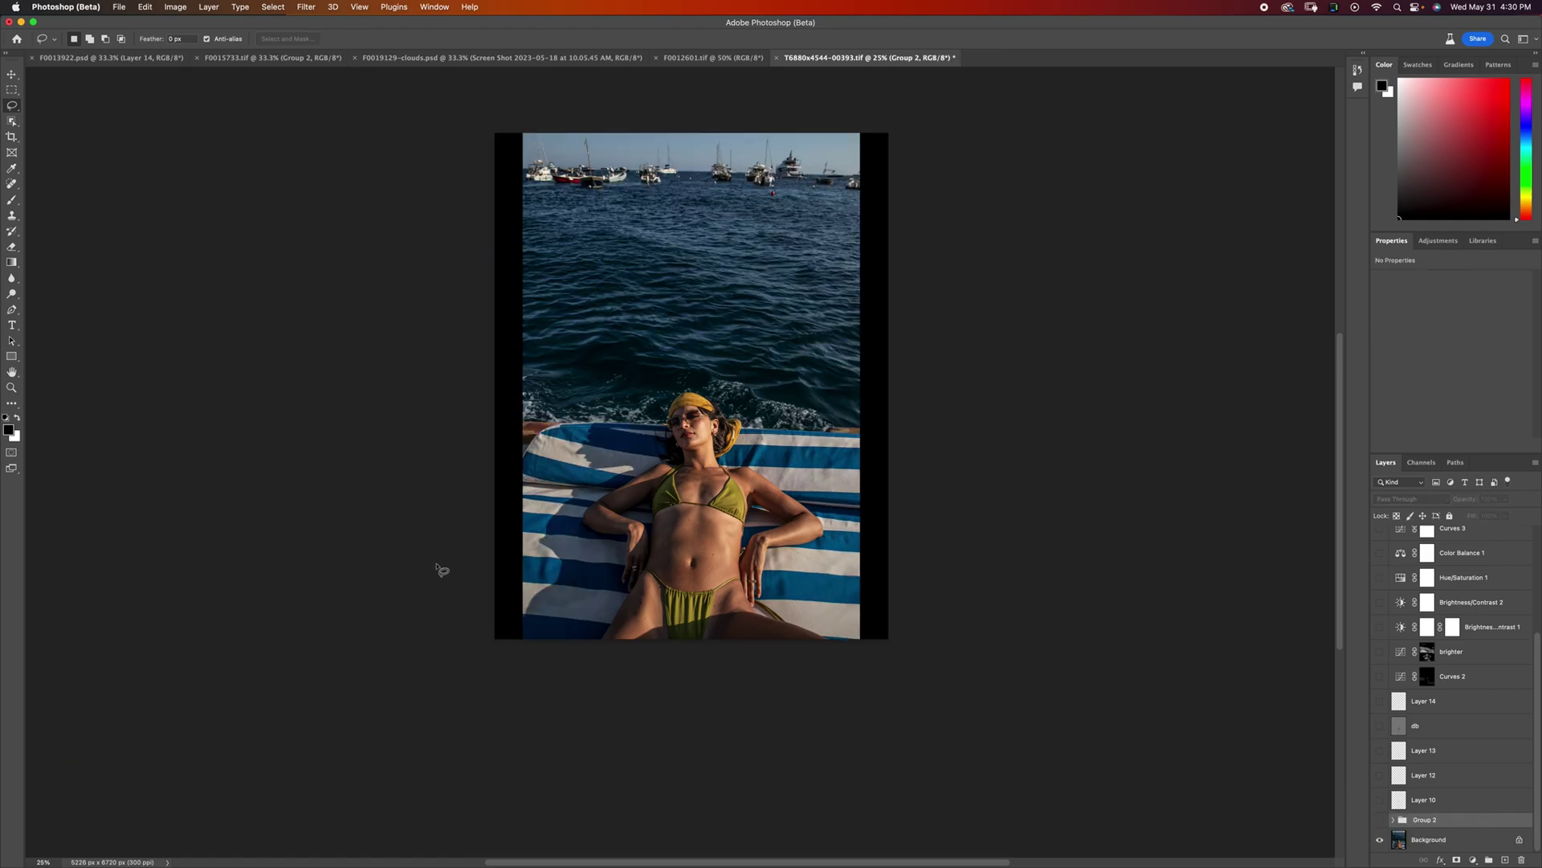
- Lasso the shadowed cushion beside the woman on Background copy 2 and run Generative Fill with the prompt "remove sun and shadow"
drag(634, 431, 496, 399)
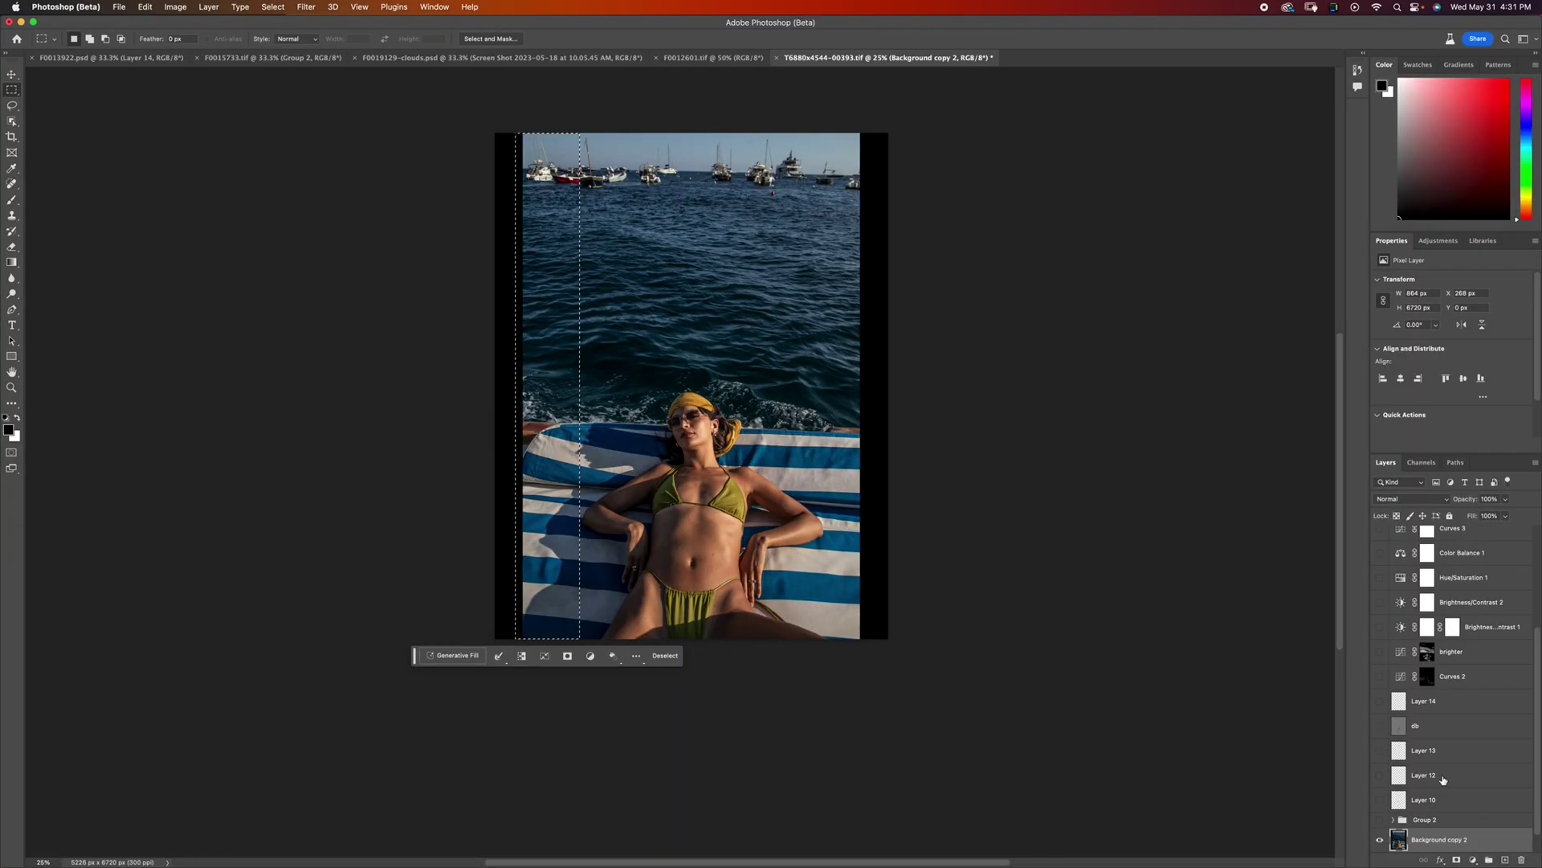
scroll(575, 236, down, 3)
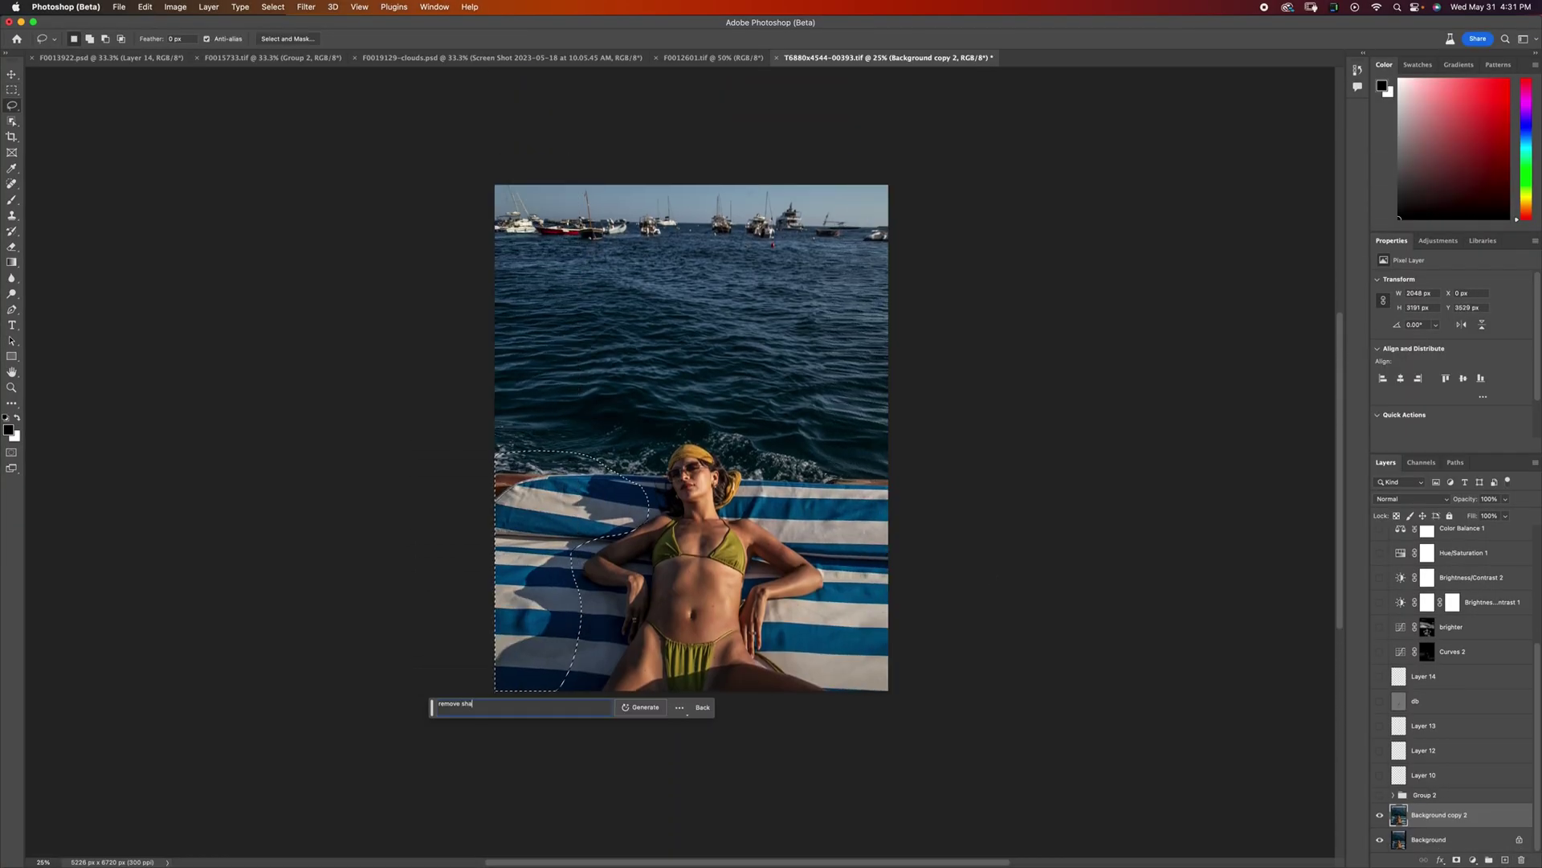
click(640, 707)
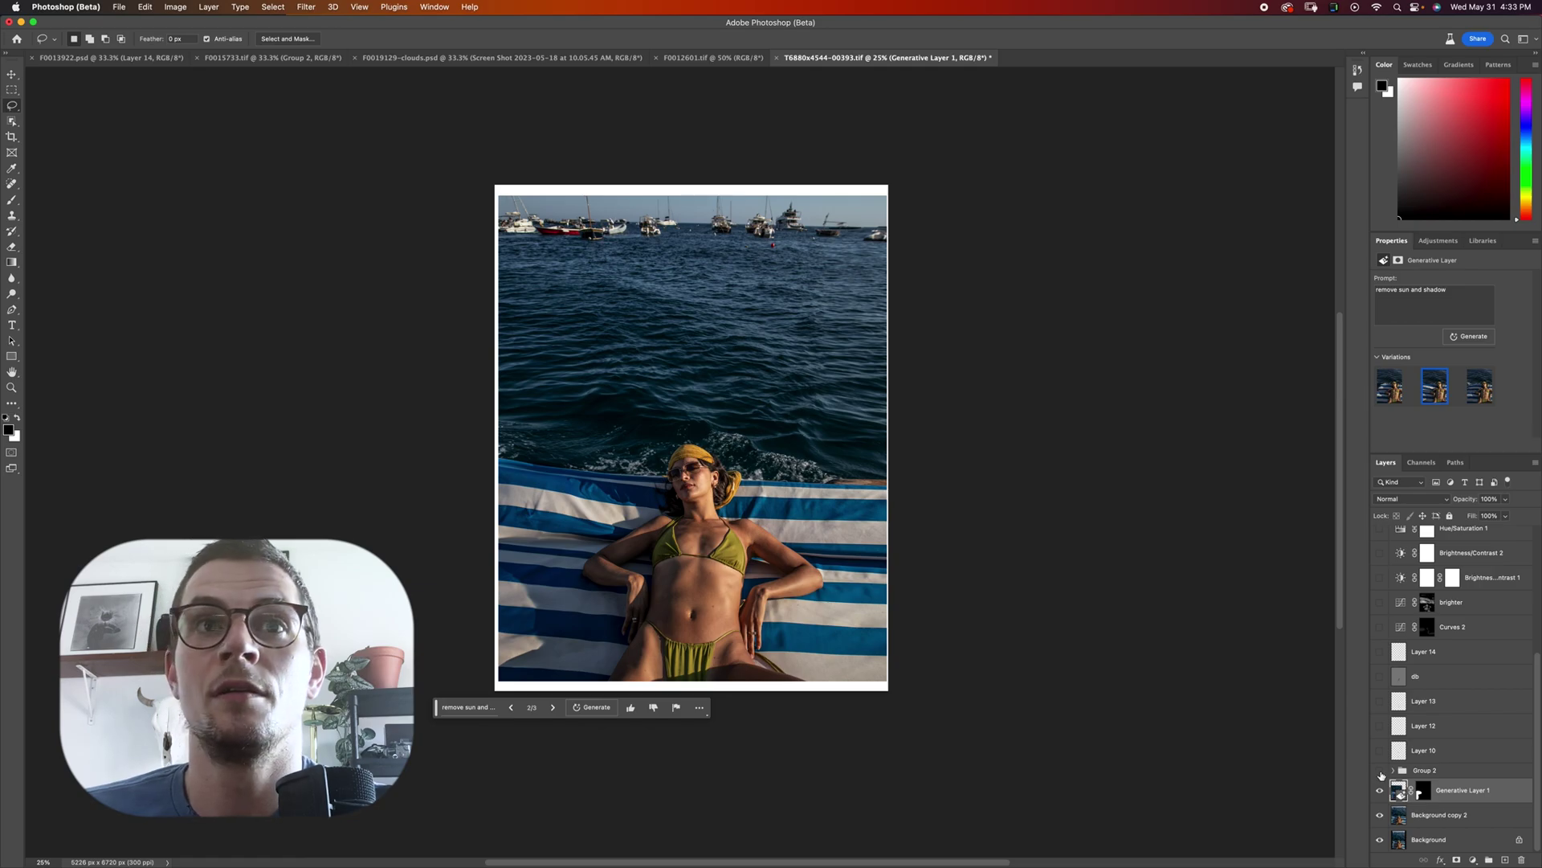
- Turn on the layers above the generative layer, compare the cushion fill with Group 2 and browse its variations
alt+click(1380, 772)
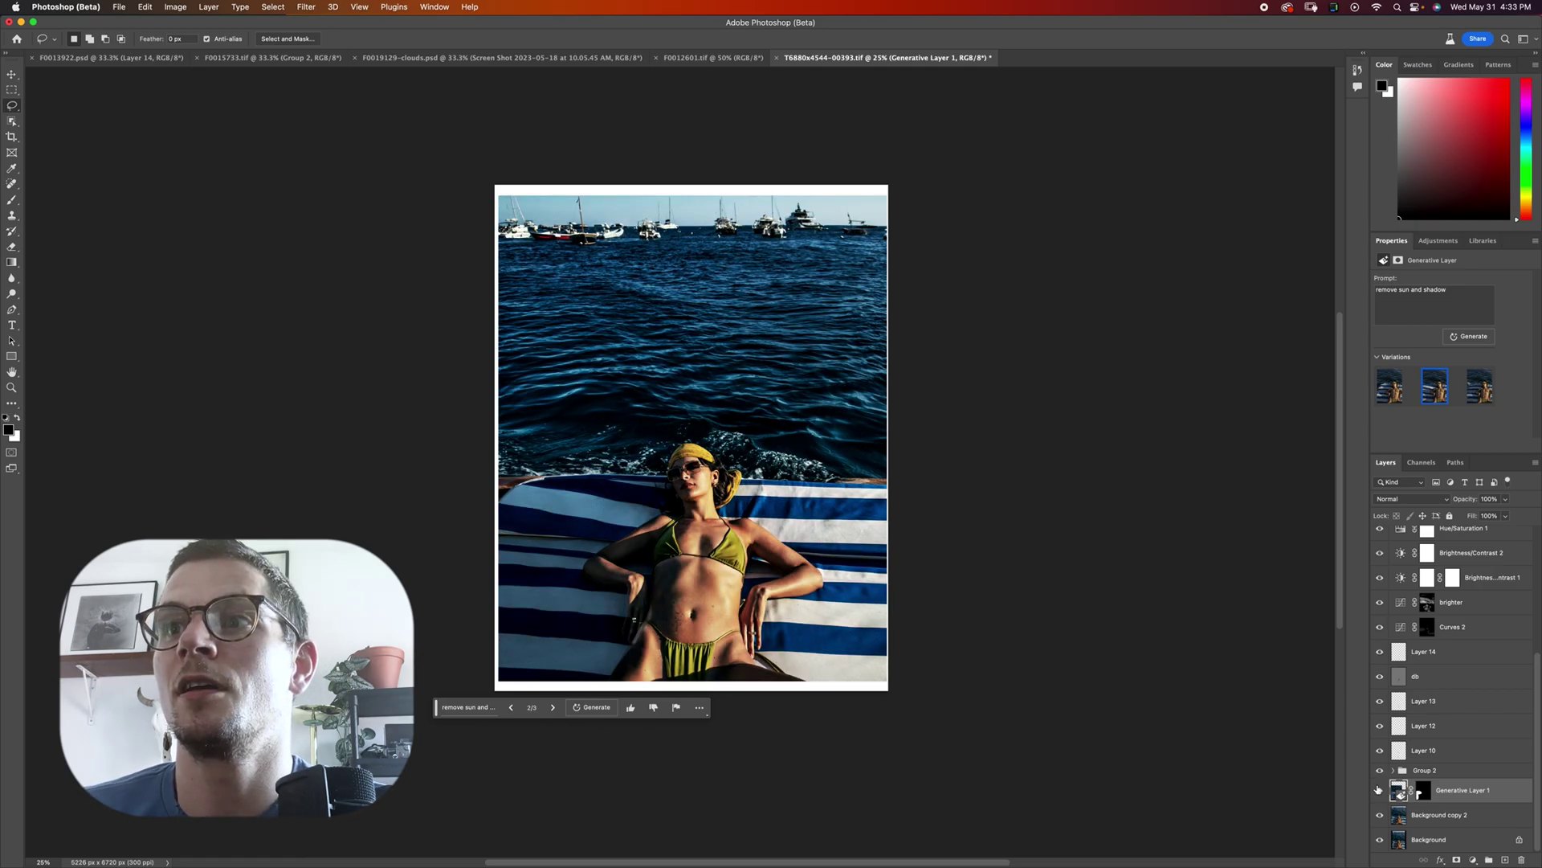
click(1380, 772)
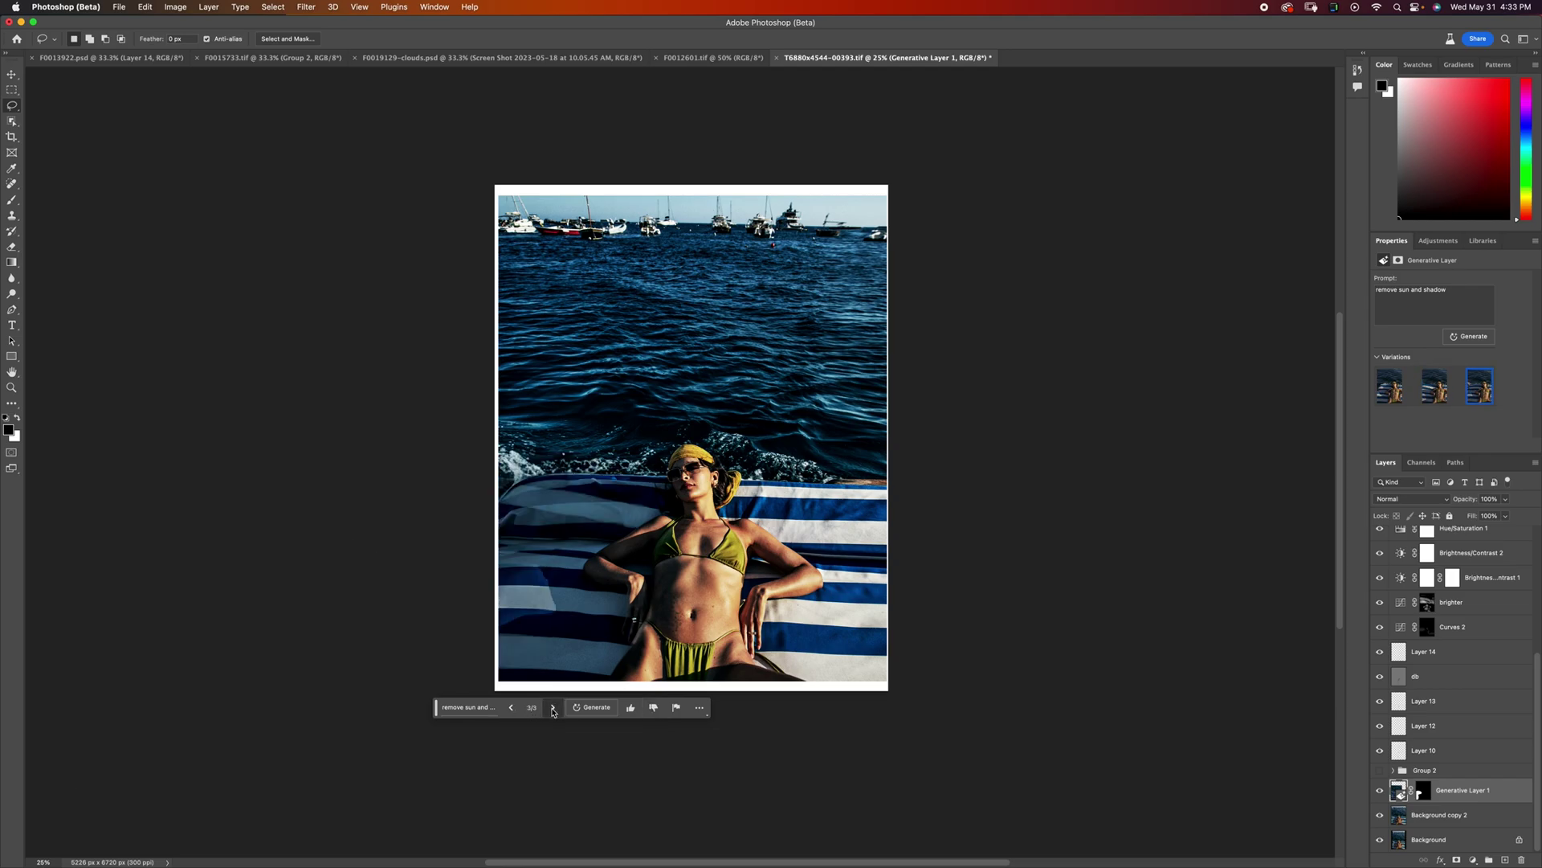
click(552, 707)
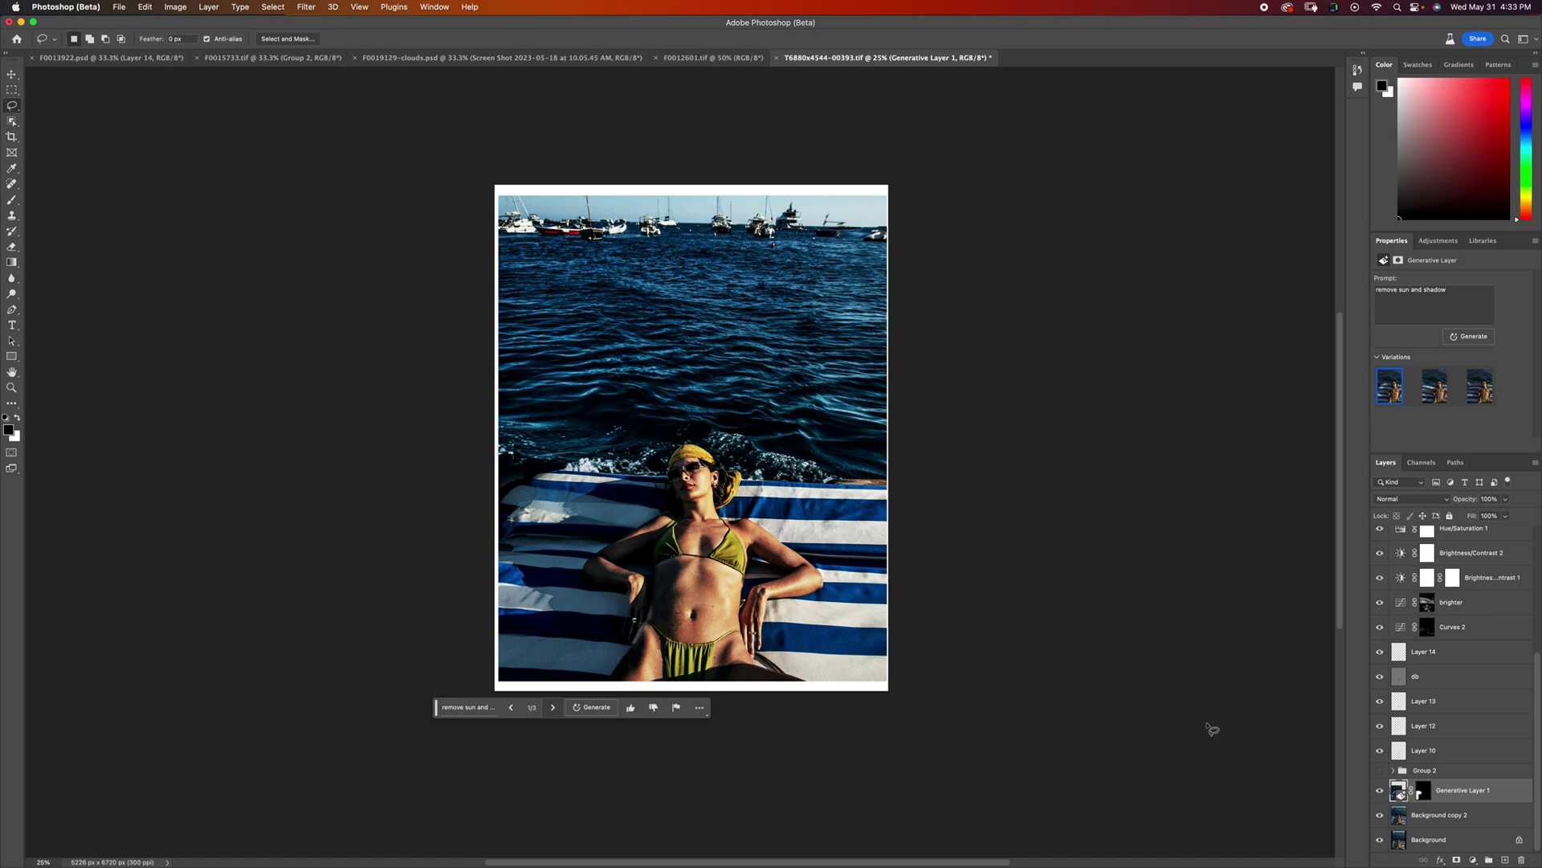
click(1379, 771)
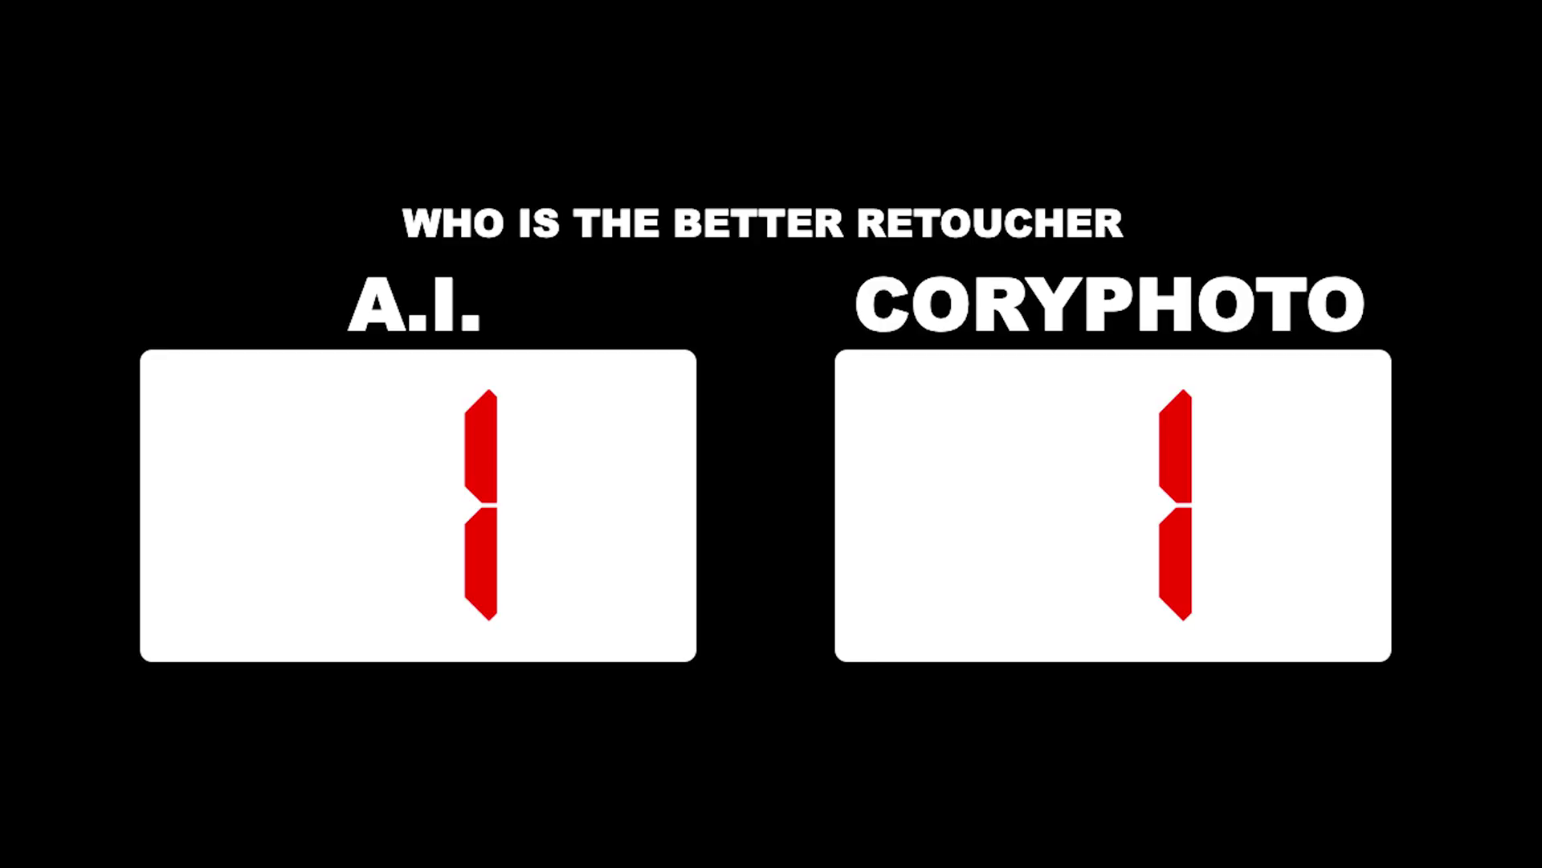
- In F0012601.tif, extend the portrait's canvas evenly on both sides with the Crop tool to 4844 px wide
key(super+minus)
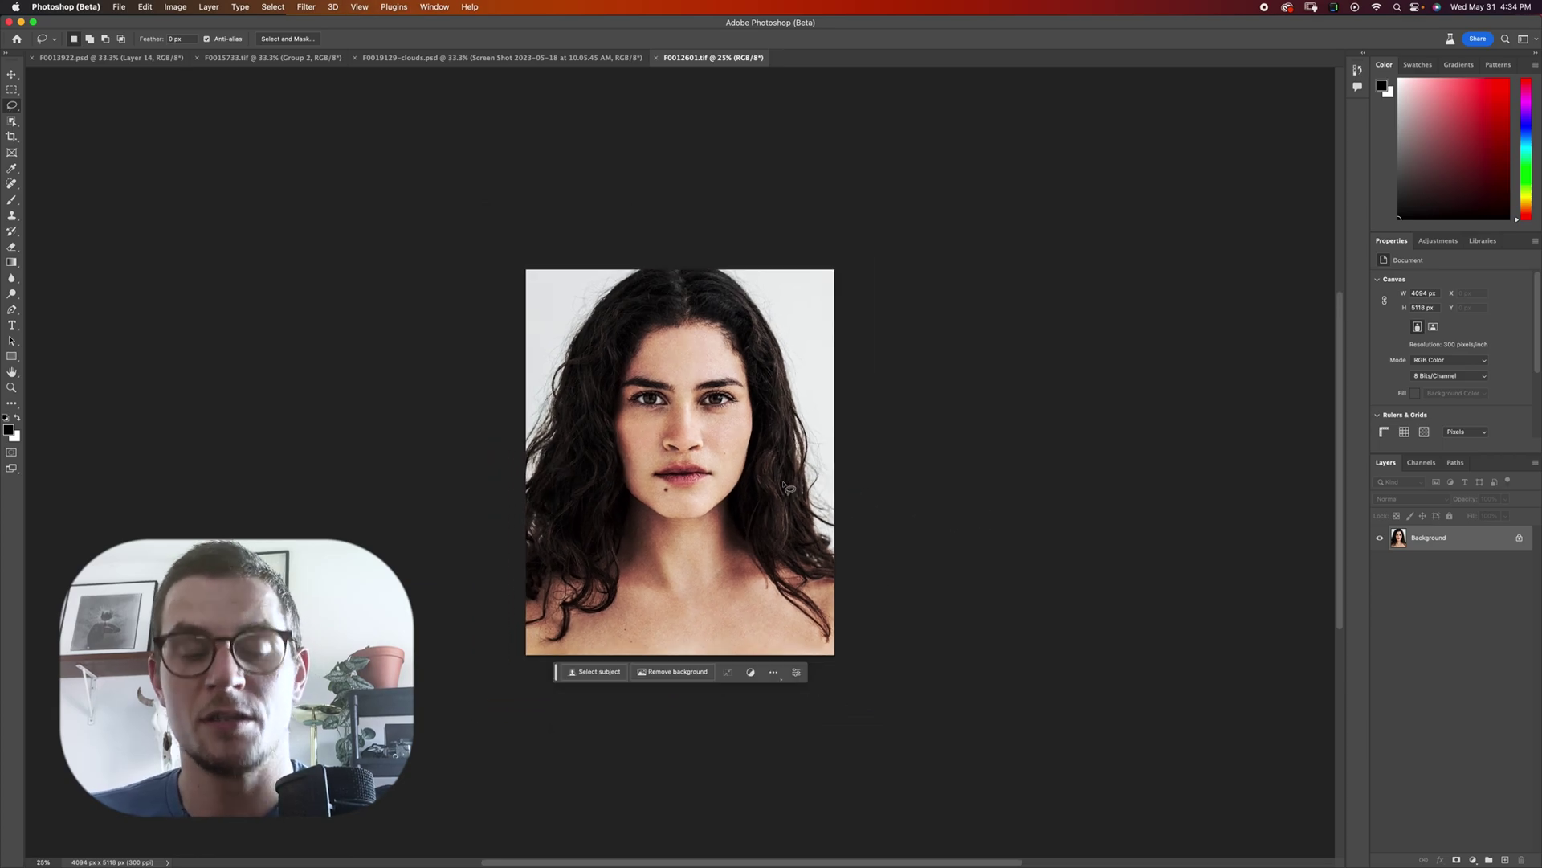
key(c)
drag(527, 462, 498, 465)
drag(690, 463, 657, 463)
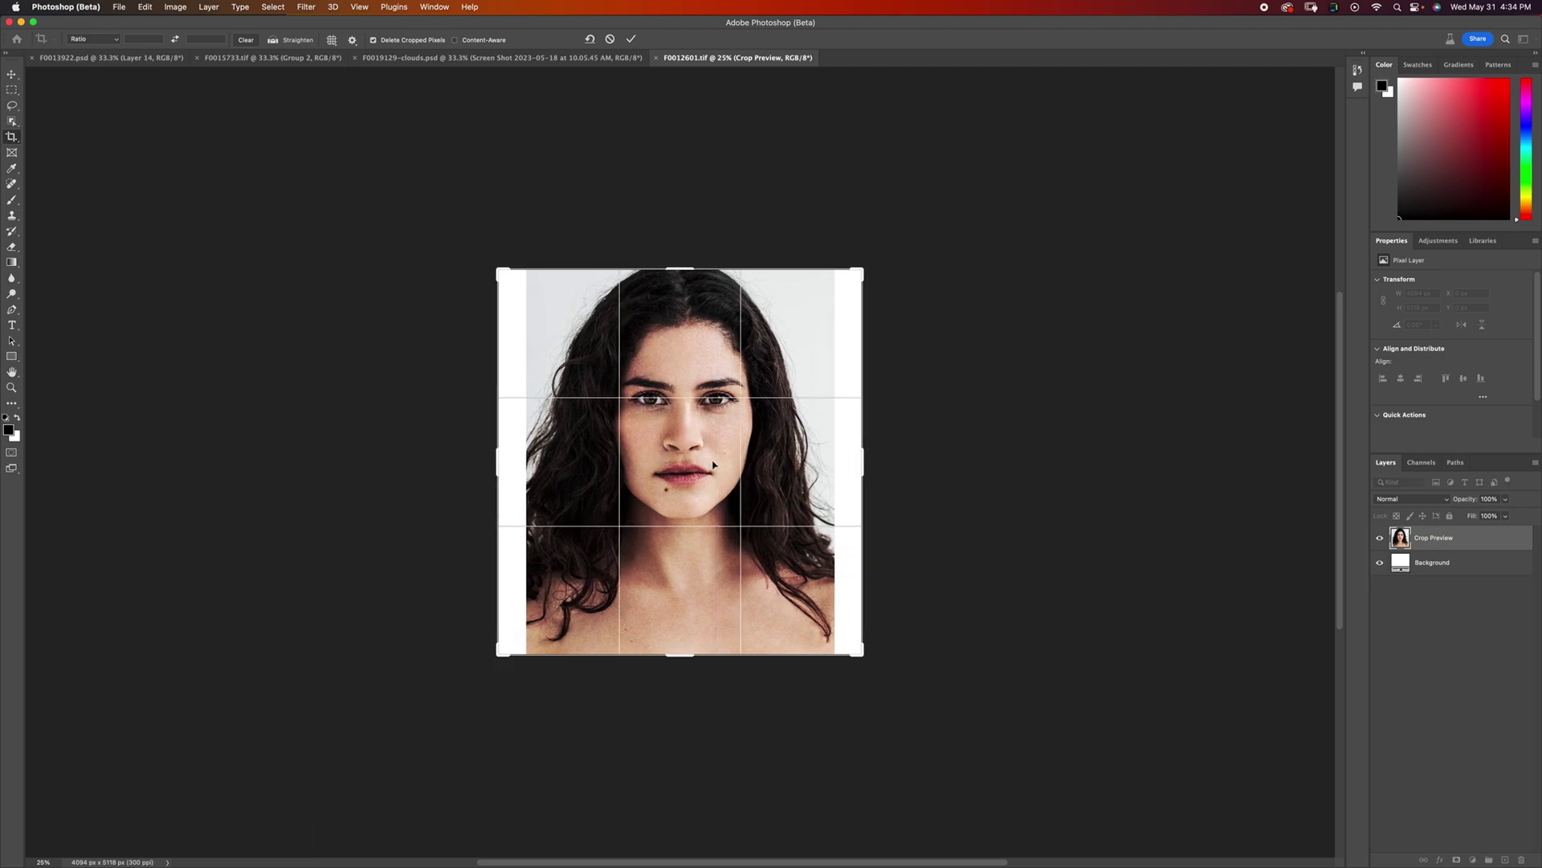
key(Return)
- Select the blank strips on both sides of the portrait, overlapping the photo edges slightly, and run Generative Fill without a prompt
key(m)
drag(532, 255, 831, 715)
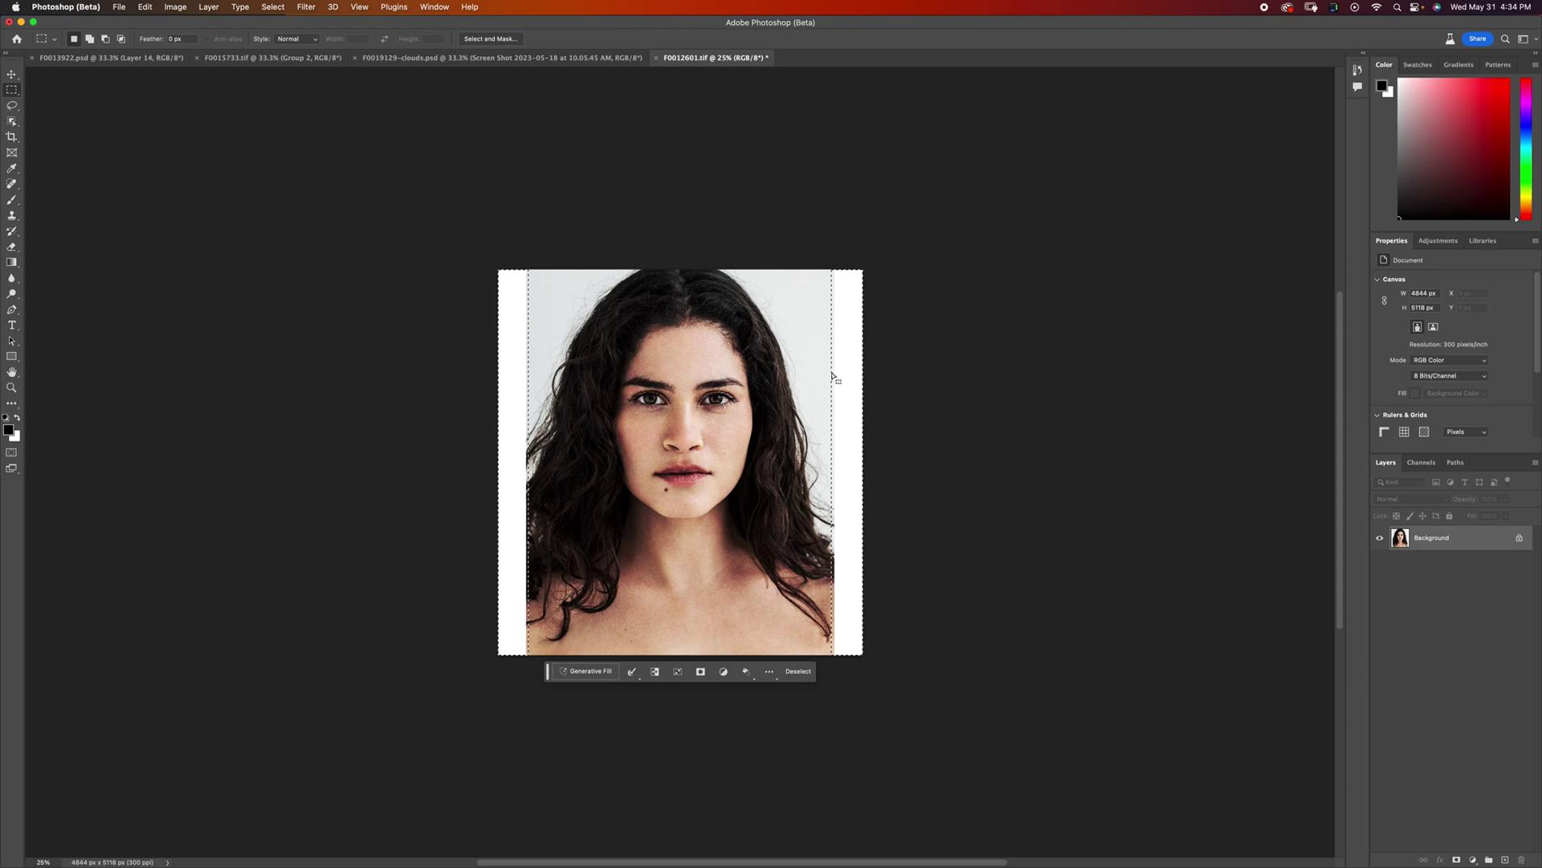
click(582, 673)
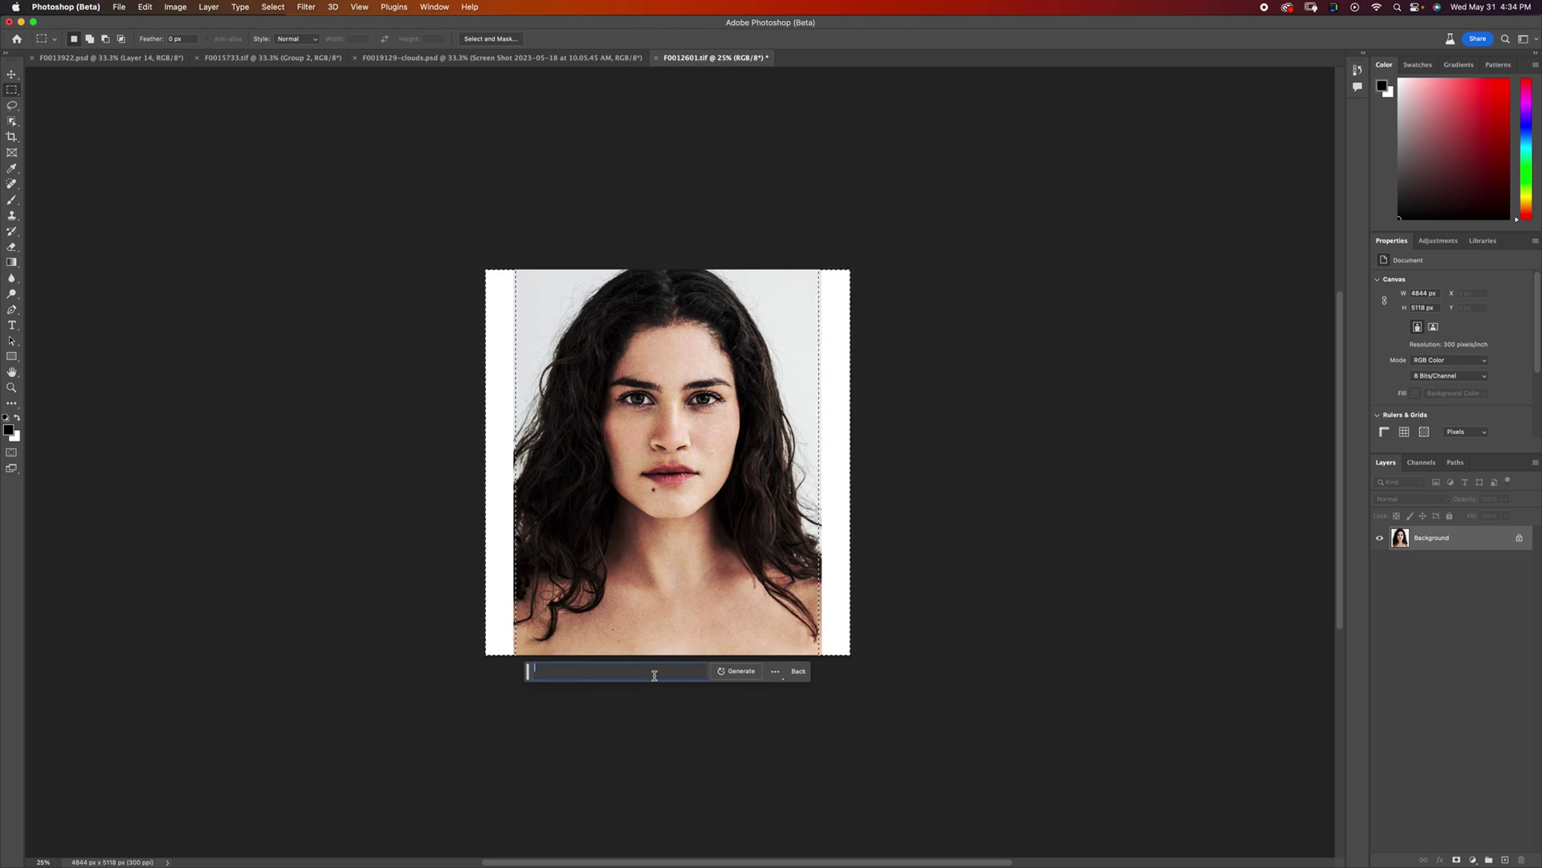
click(737, 672)
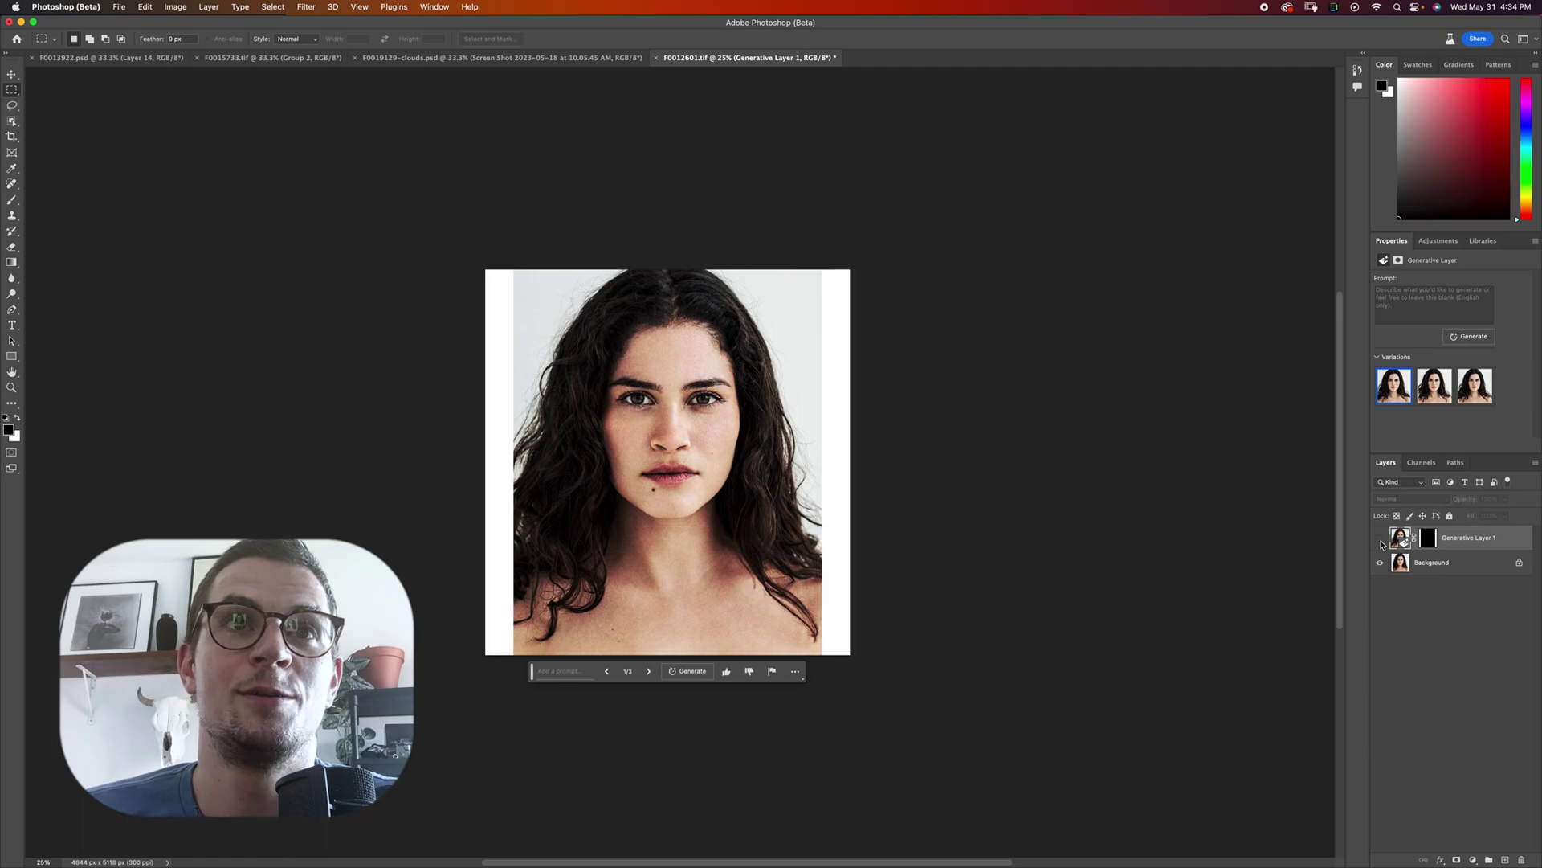
- Examine up close how the generated side extensions blend with the woman's hair and shoulders
key(super+equal)
key(super+equal)
key(super+equal)
key(super+equal)
key(super+equal)
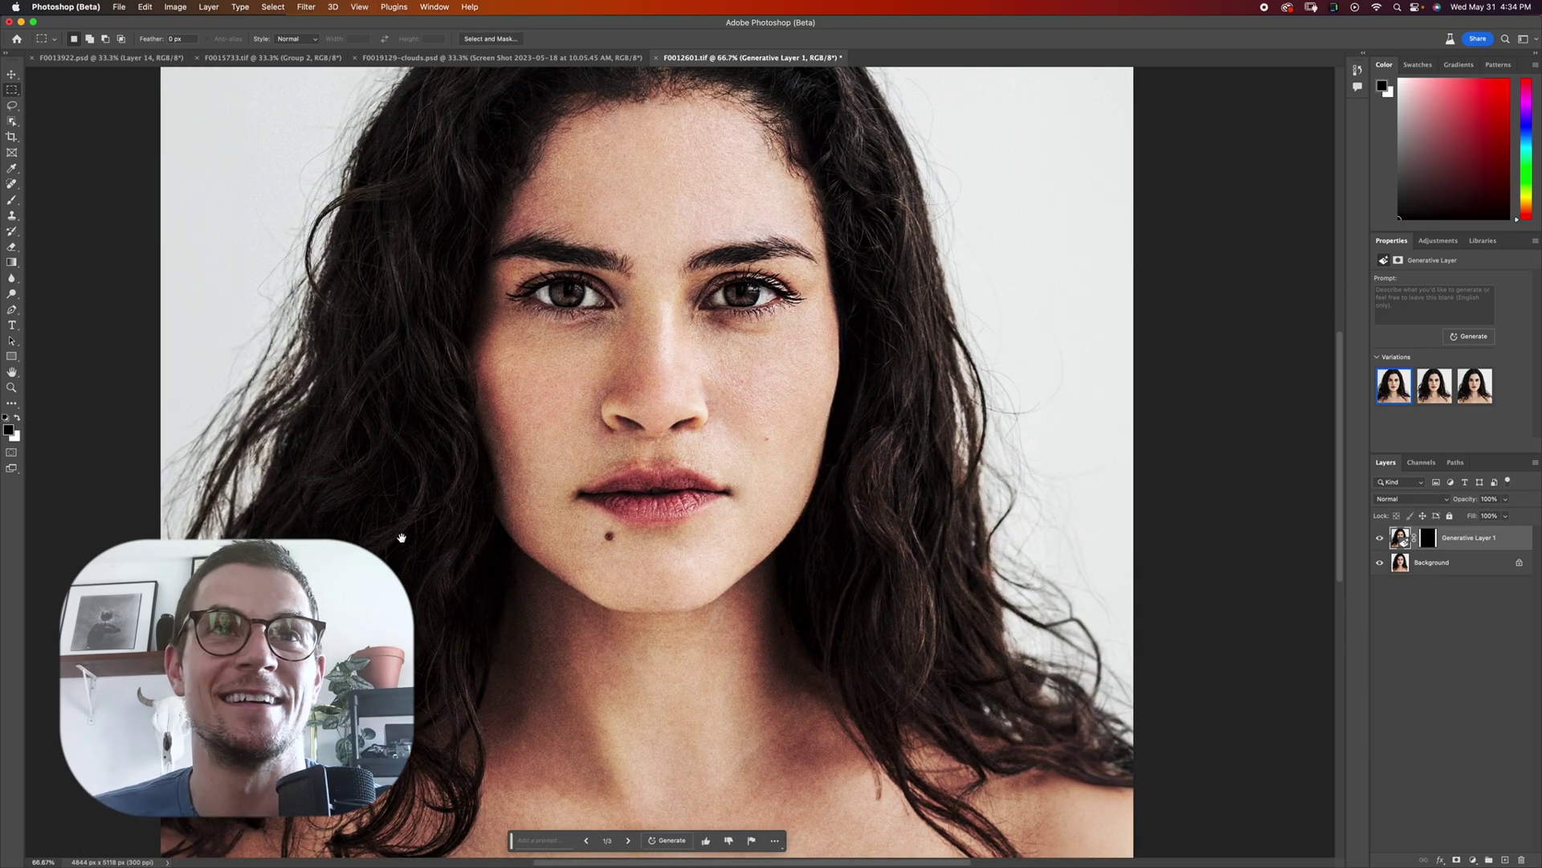
key(super+minus)
key(super+minus)
key(super+minus)
key(super+minus)
key(super+minus)
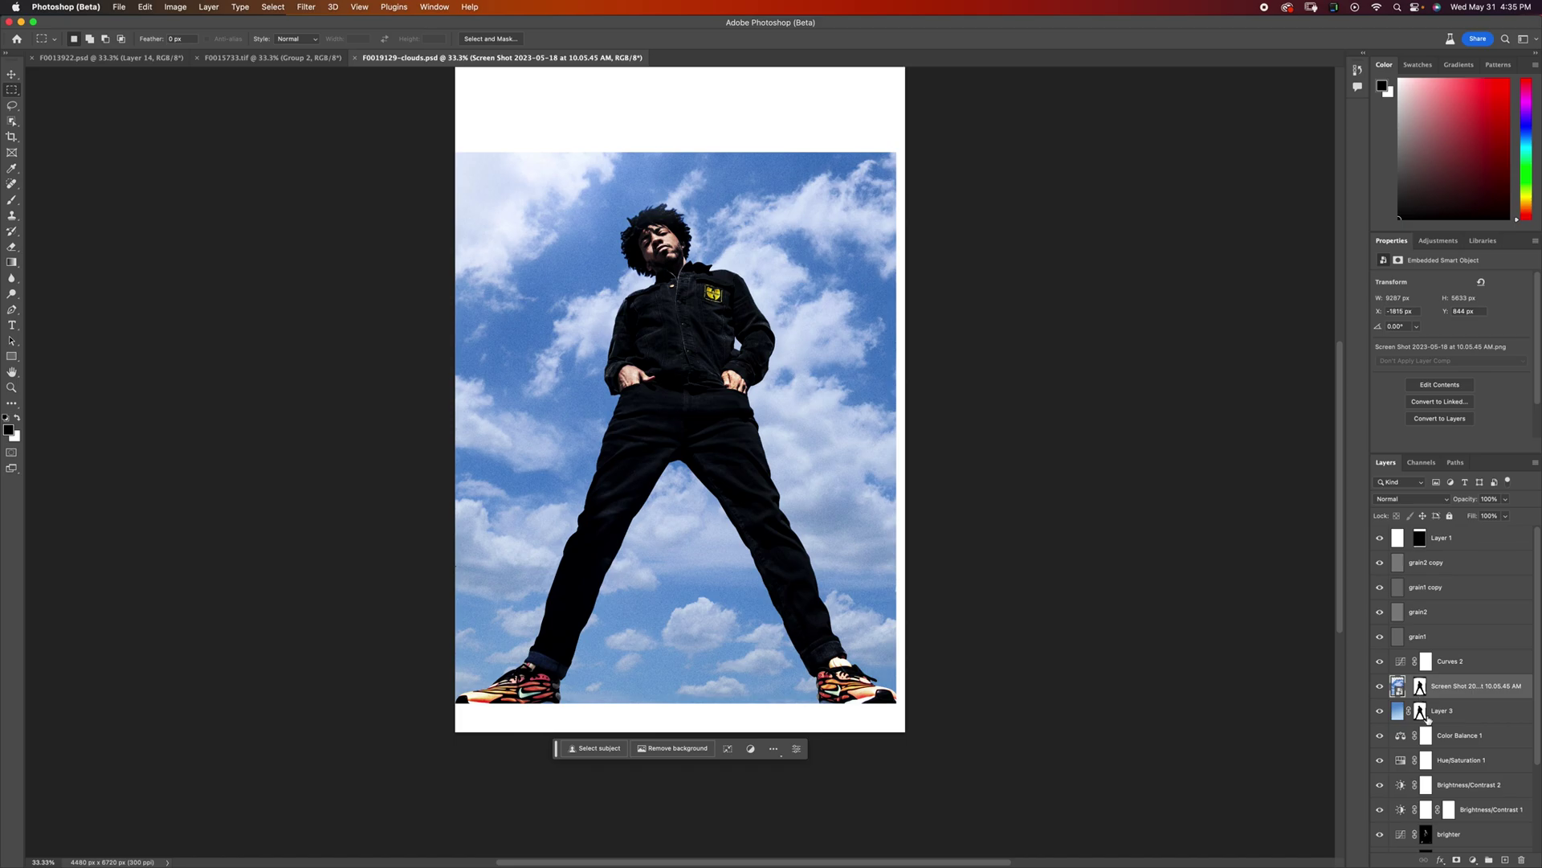
- In F0019129-clouds.psd, hide the cloud screenshot, grain layers and Layer 1, and stamp the visible layers into a new layer
click(1380, 687)
click(1380, 687)
click(1380, 687)
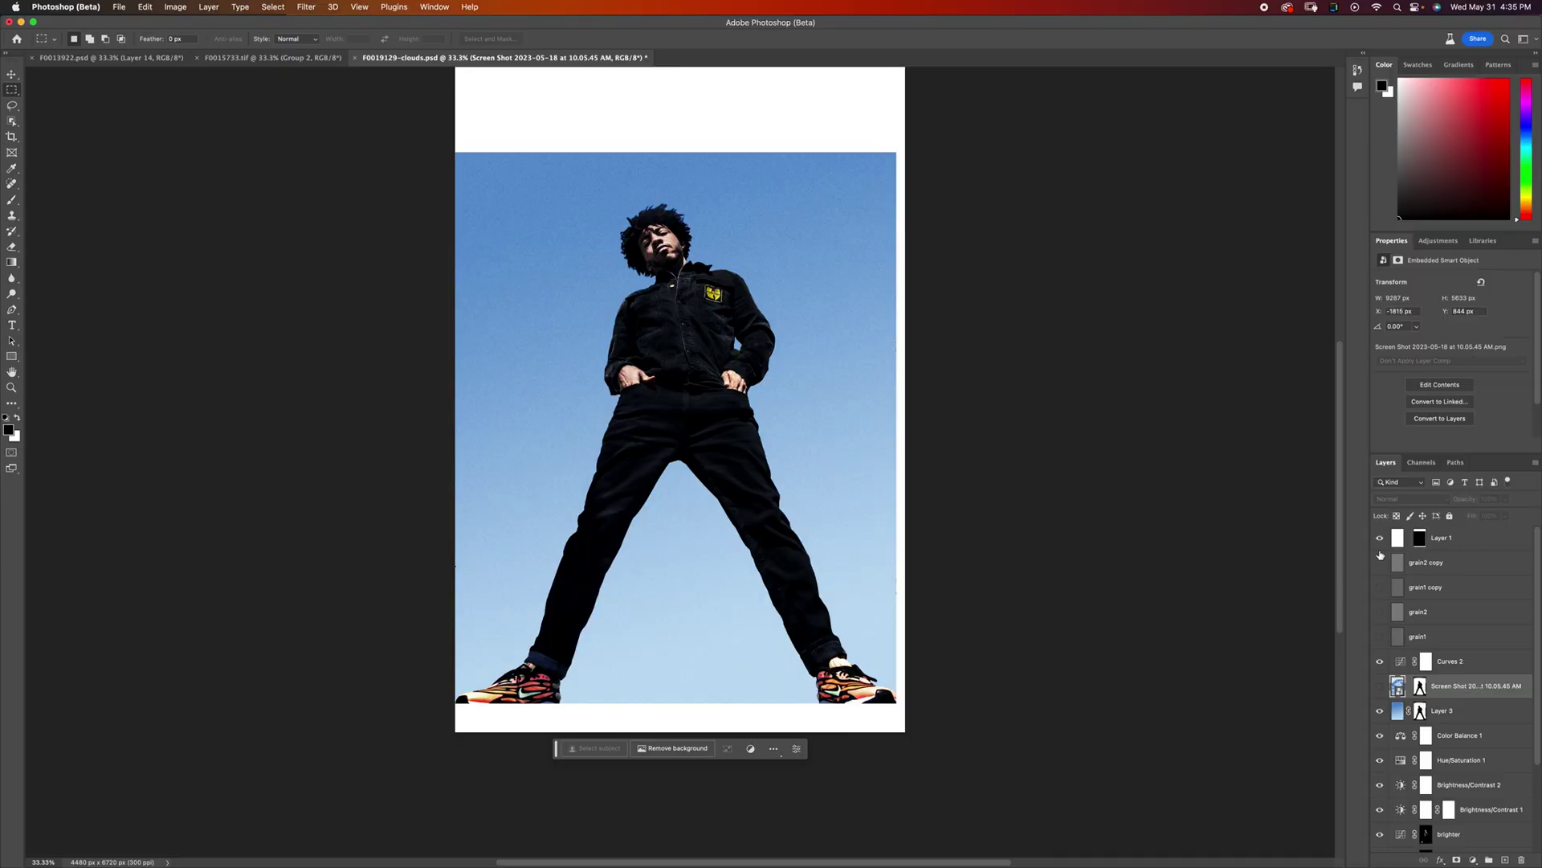
click(1380, 538)
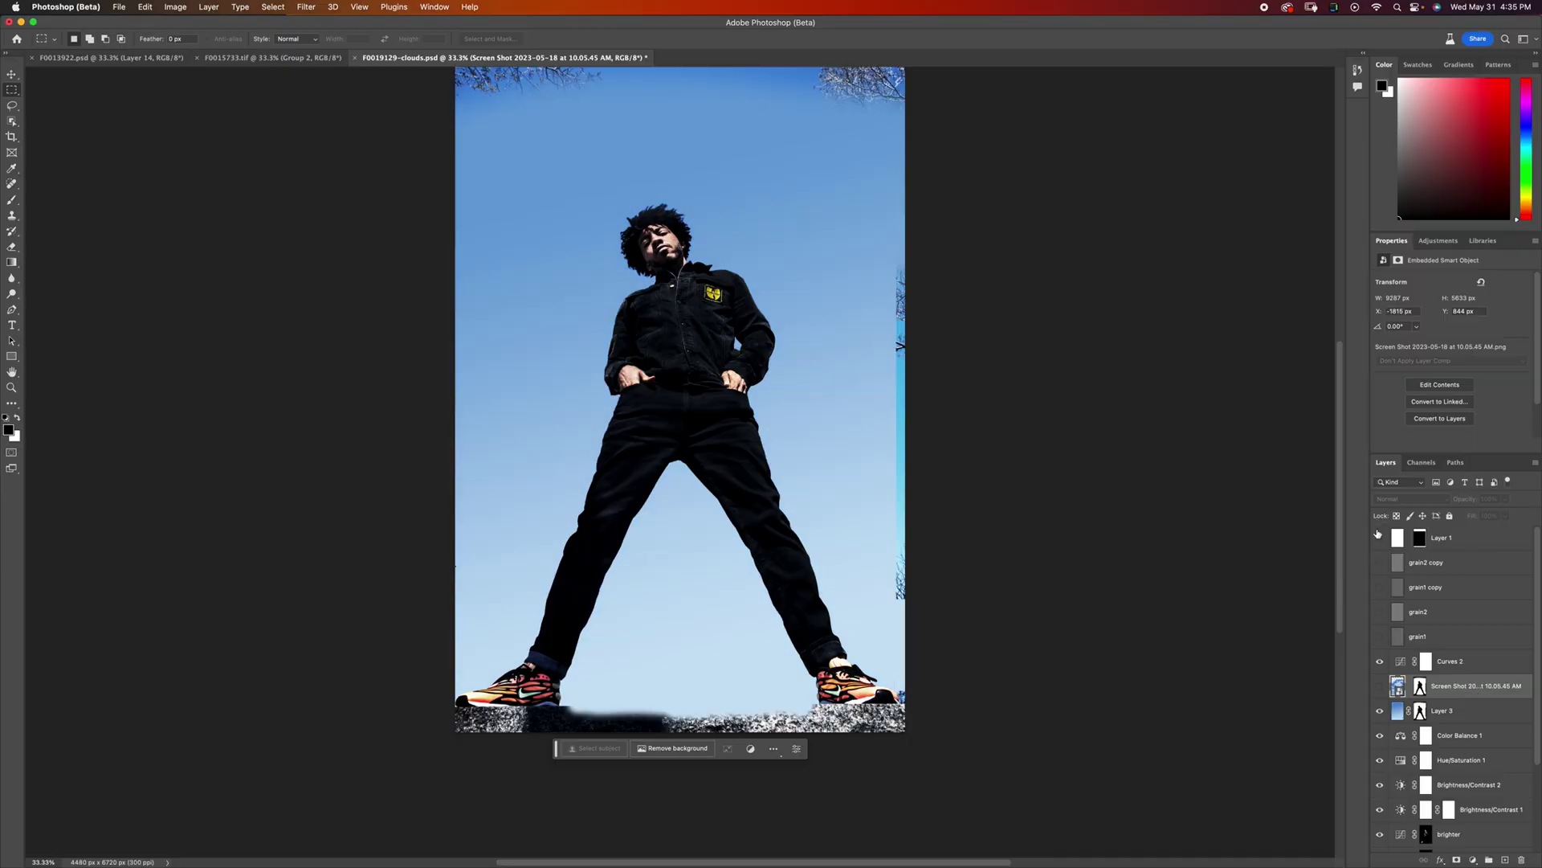
click(1380, 661)
key(super+alt+shift+e)
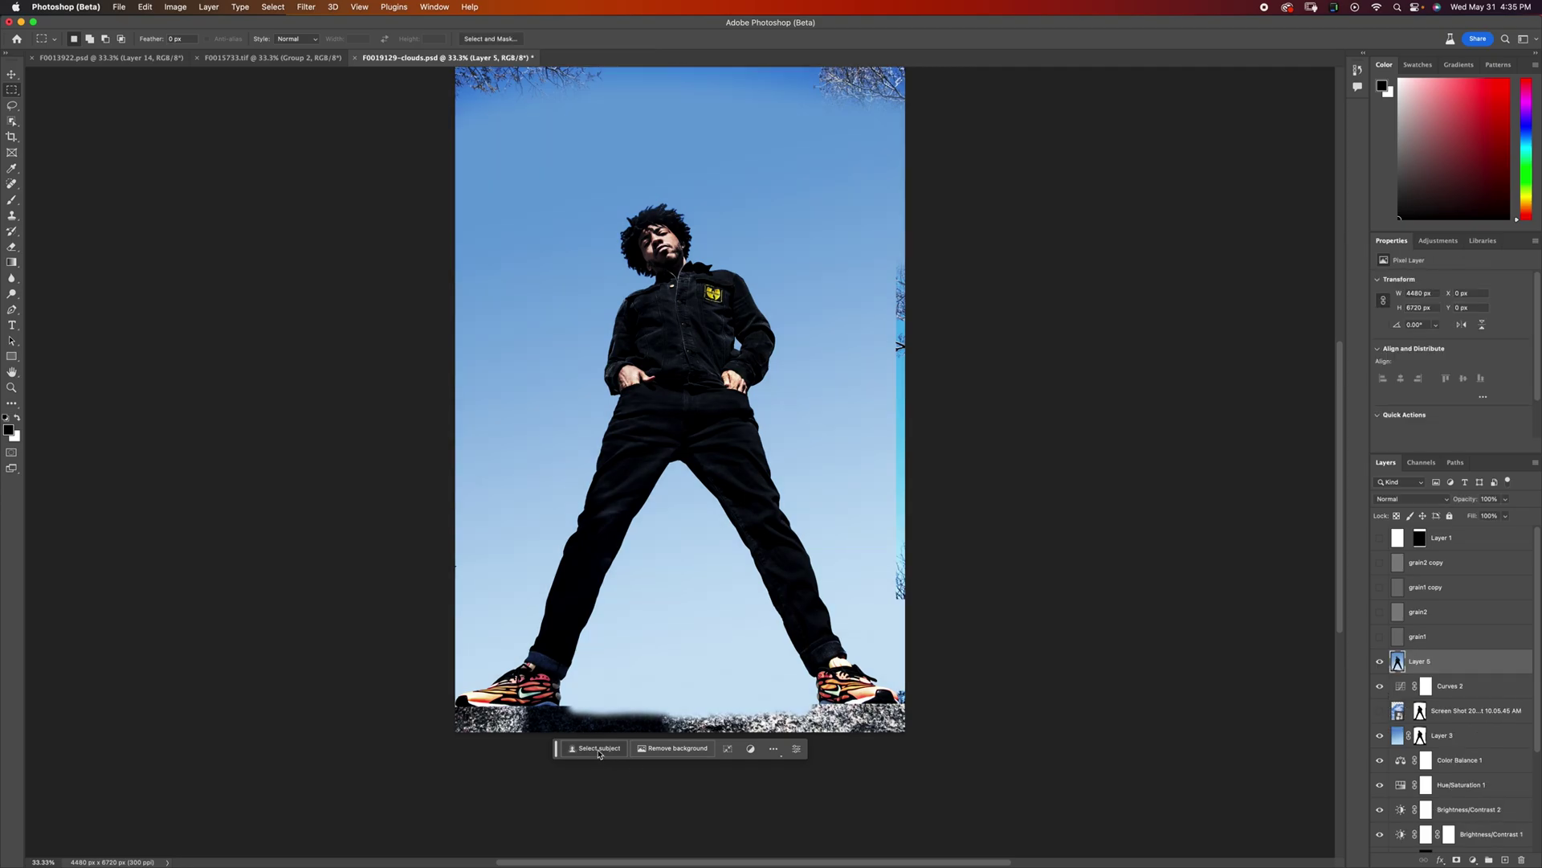
- Select the man on the merged layer, invert the selection and run Generative Fill with the prompt "make the background a sky"
click(598, 748)
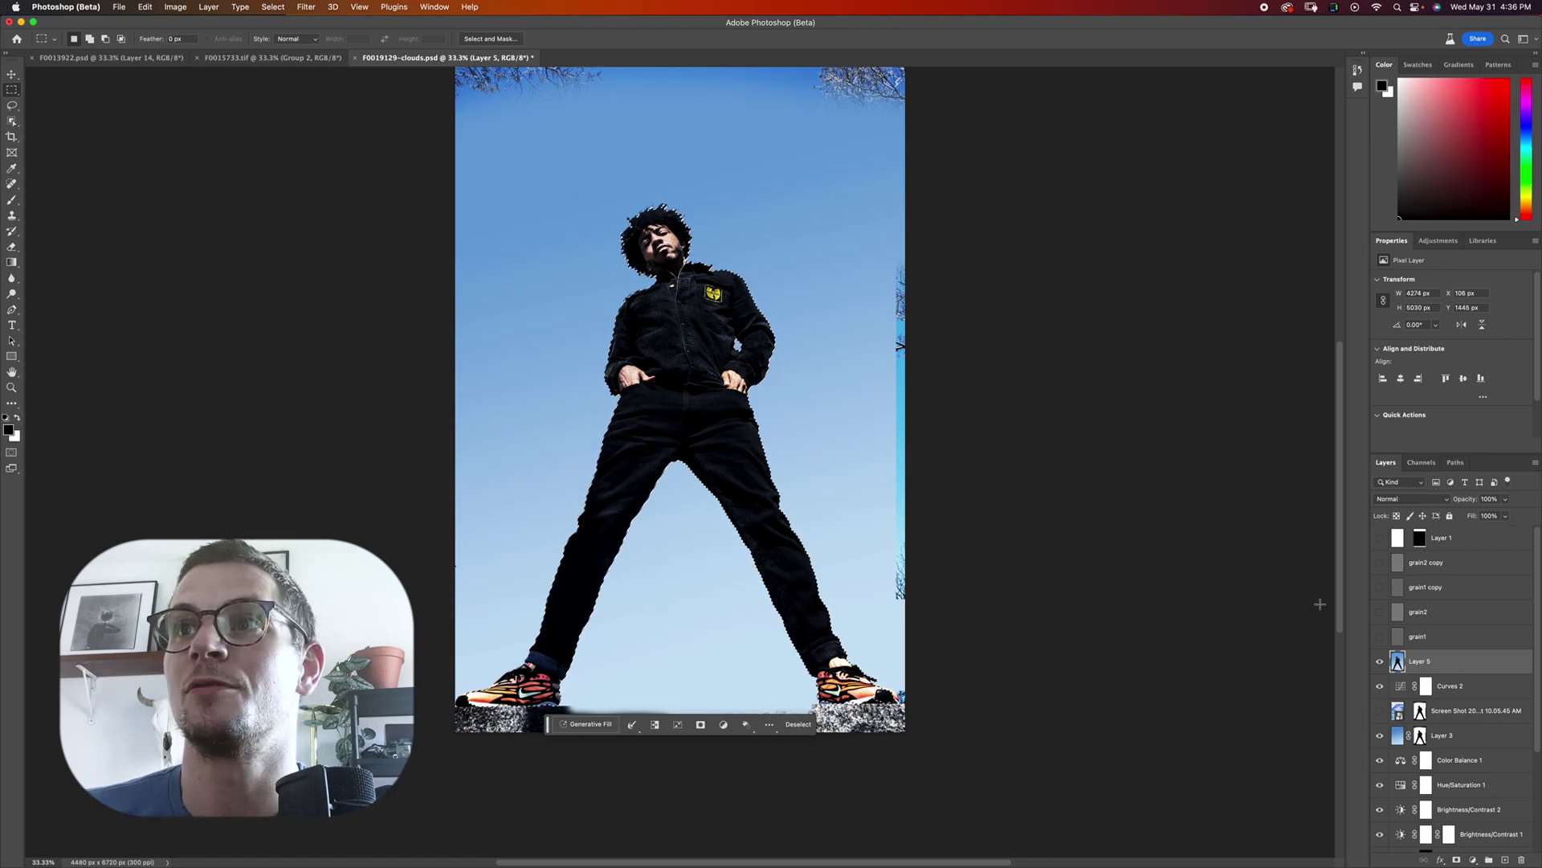
click(654, 724)
click(585, 724)
text(make the )
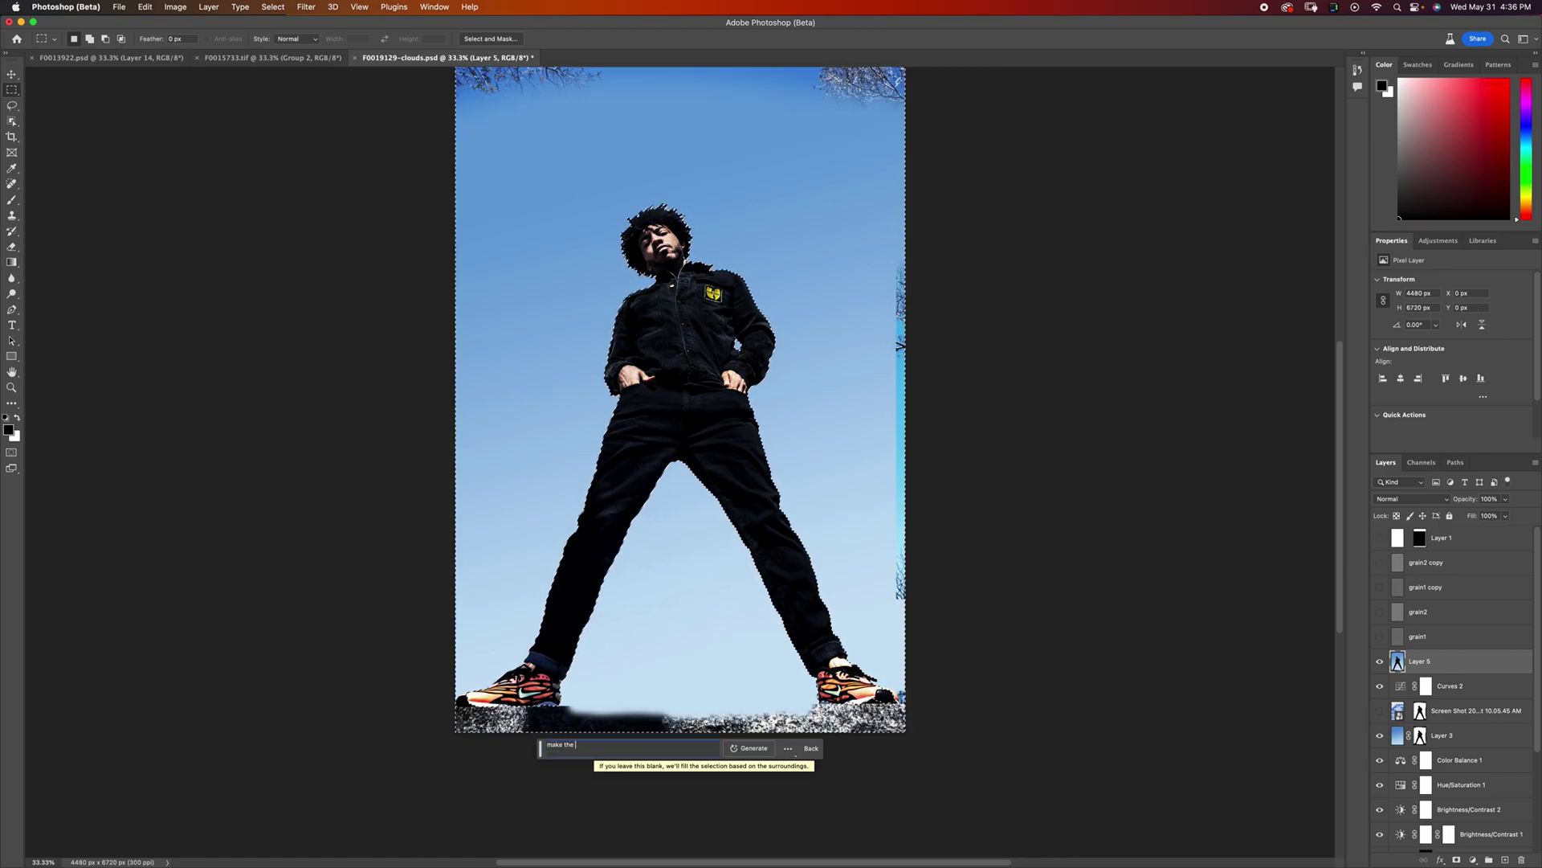
text(background a sky)
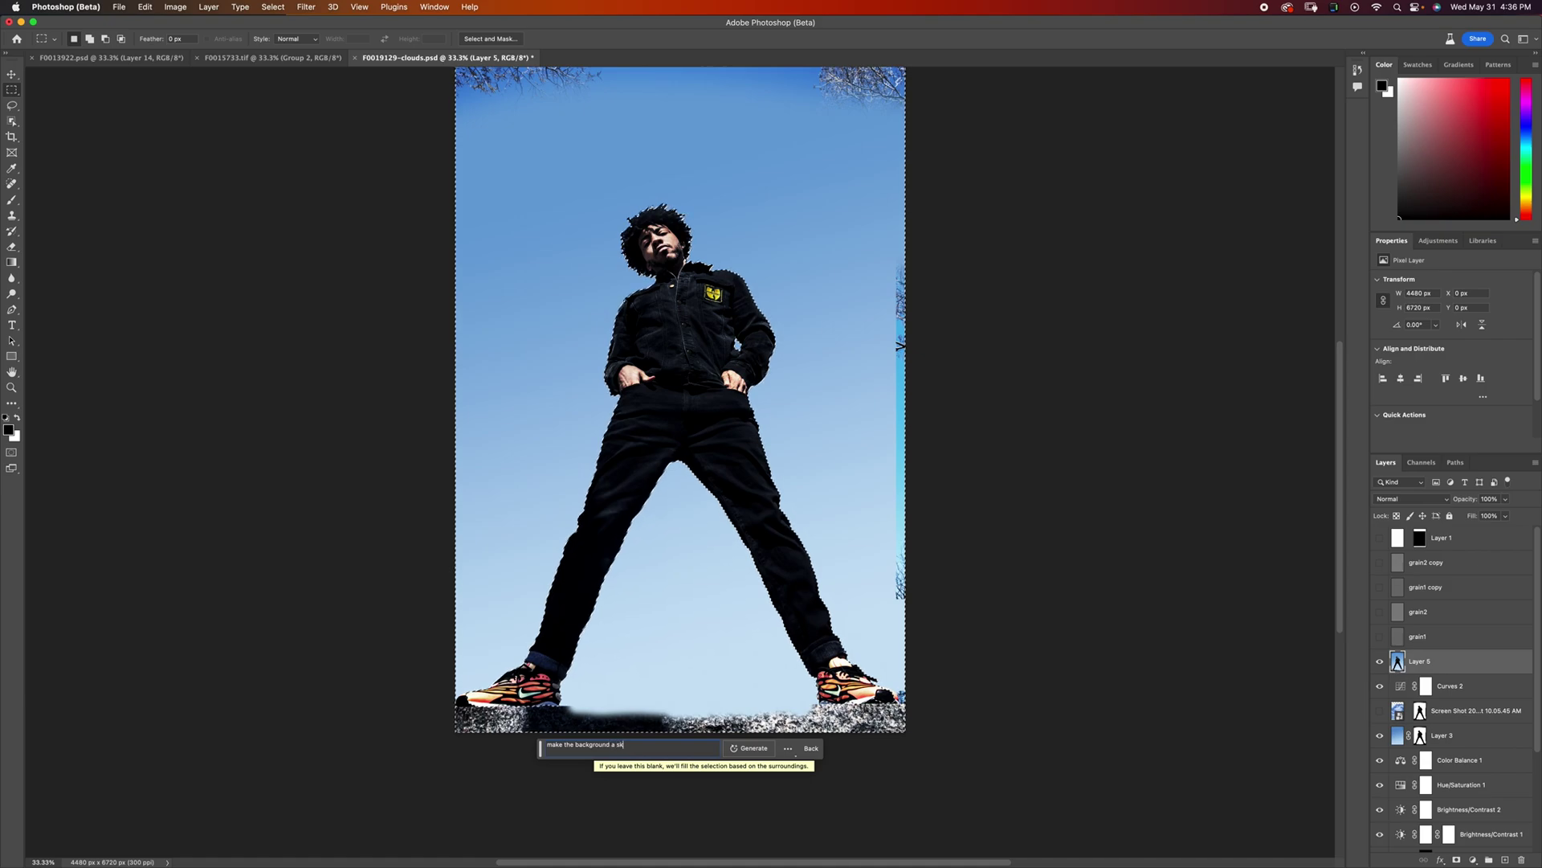
click(748, 751)
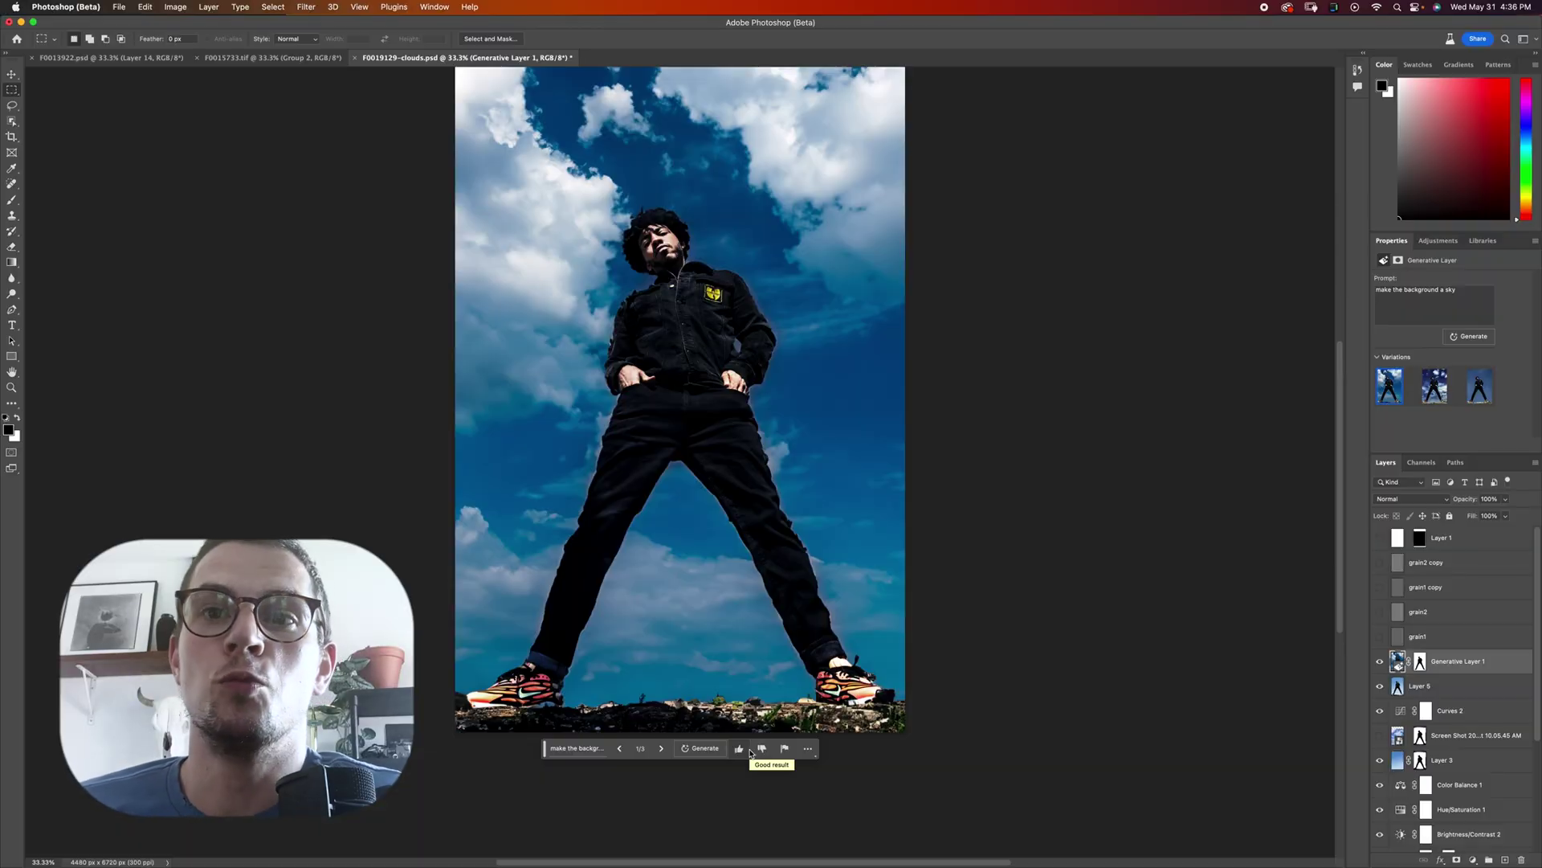
- Browse the generated sky variations and compare the generative layer with the manually added clouds
click(661, 747)
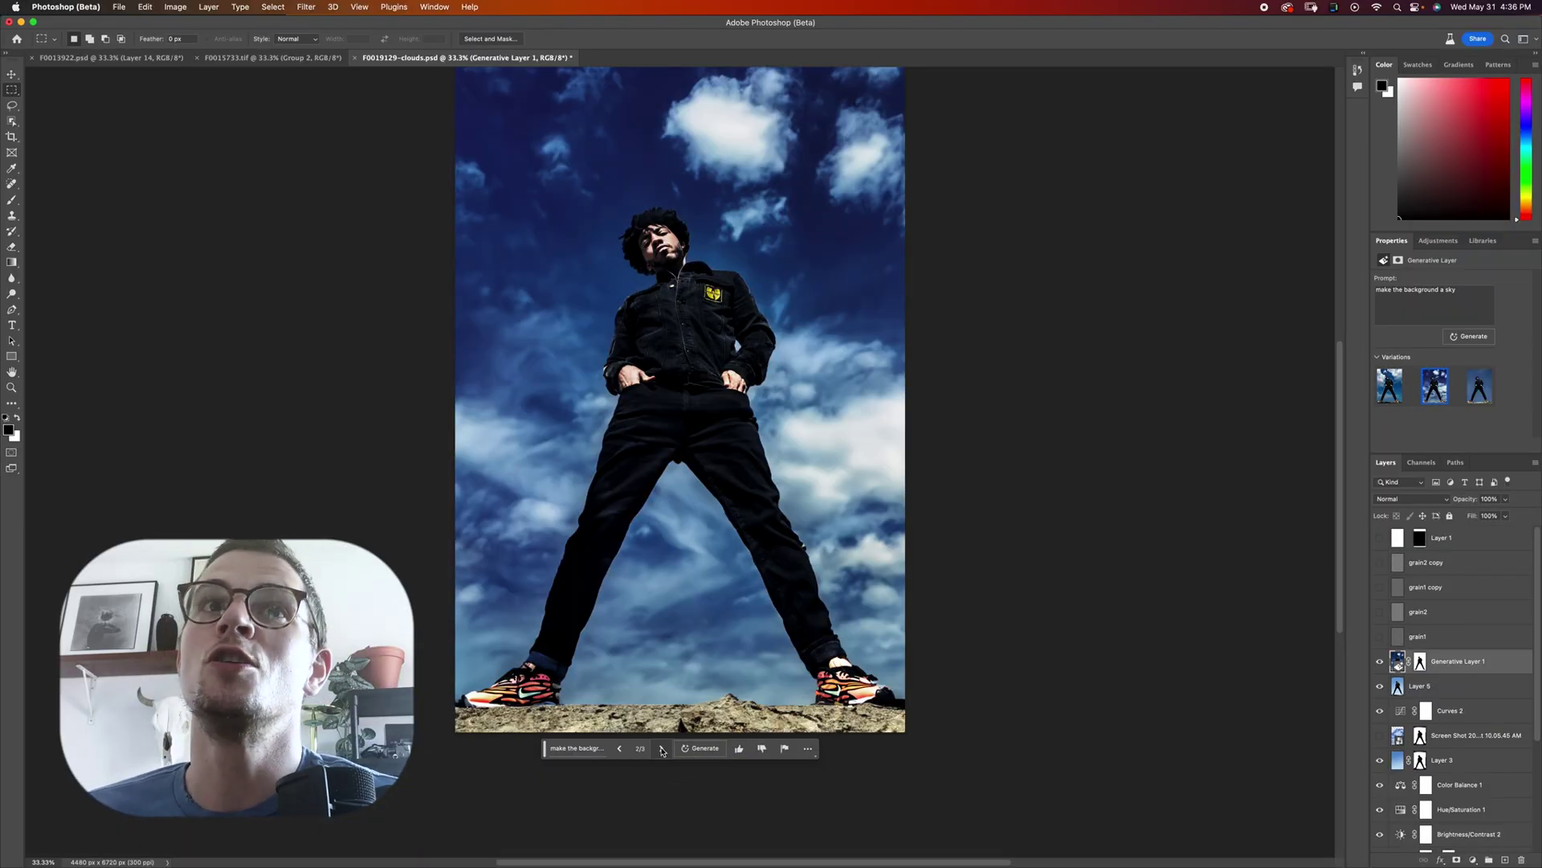
click(661, 747)
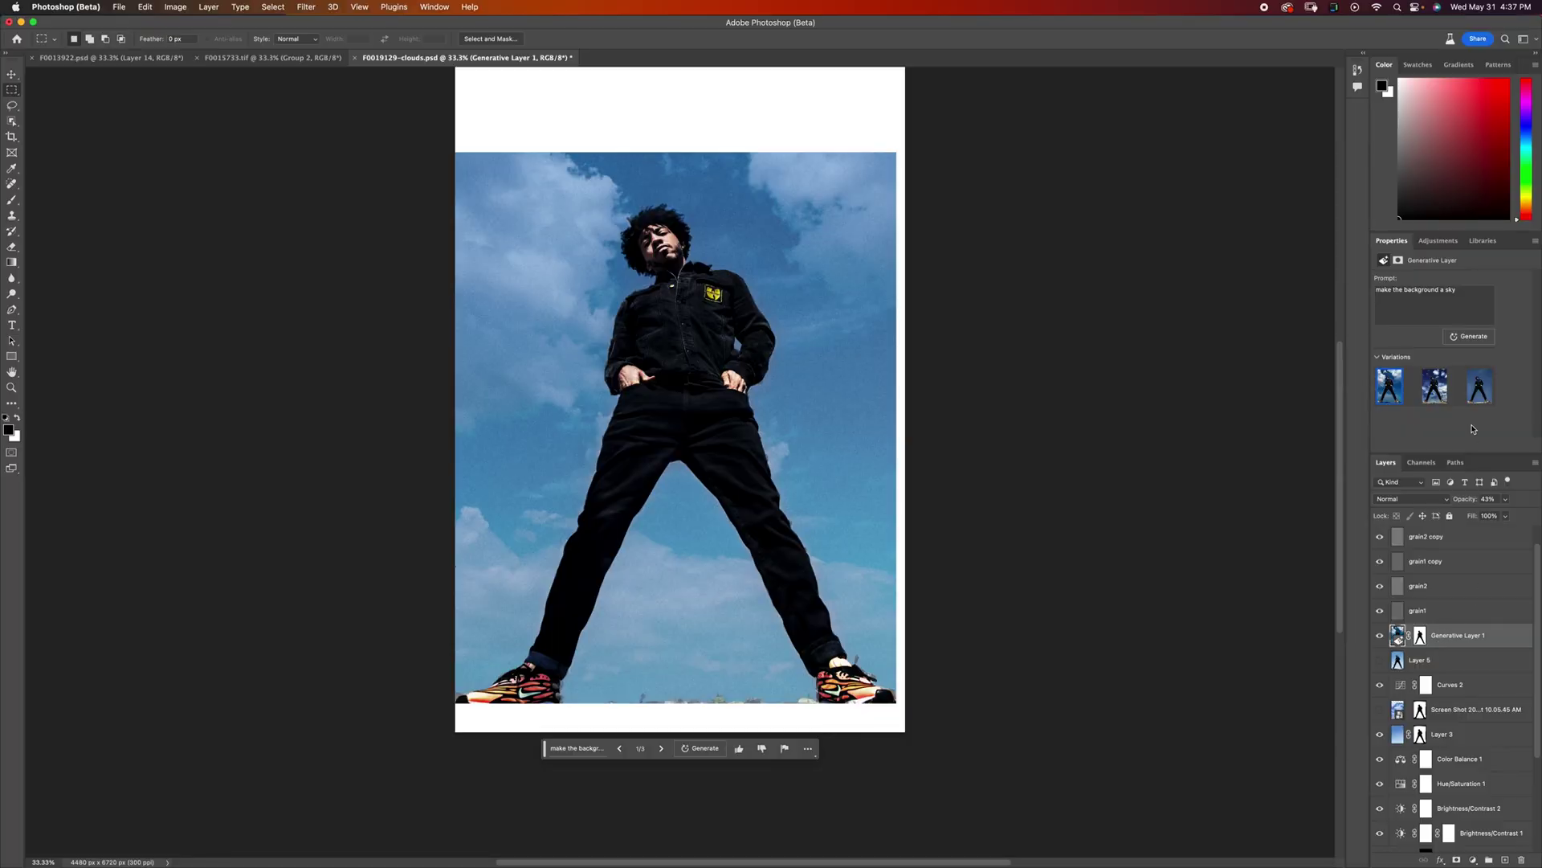
click(1381, 637)
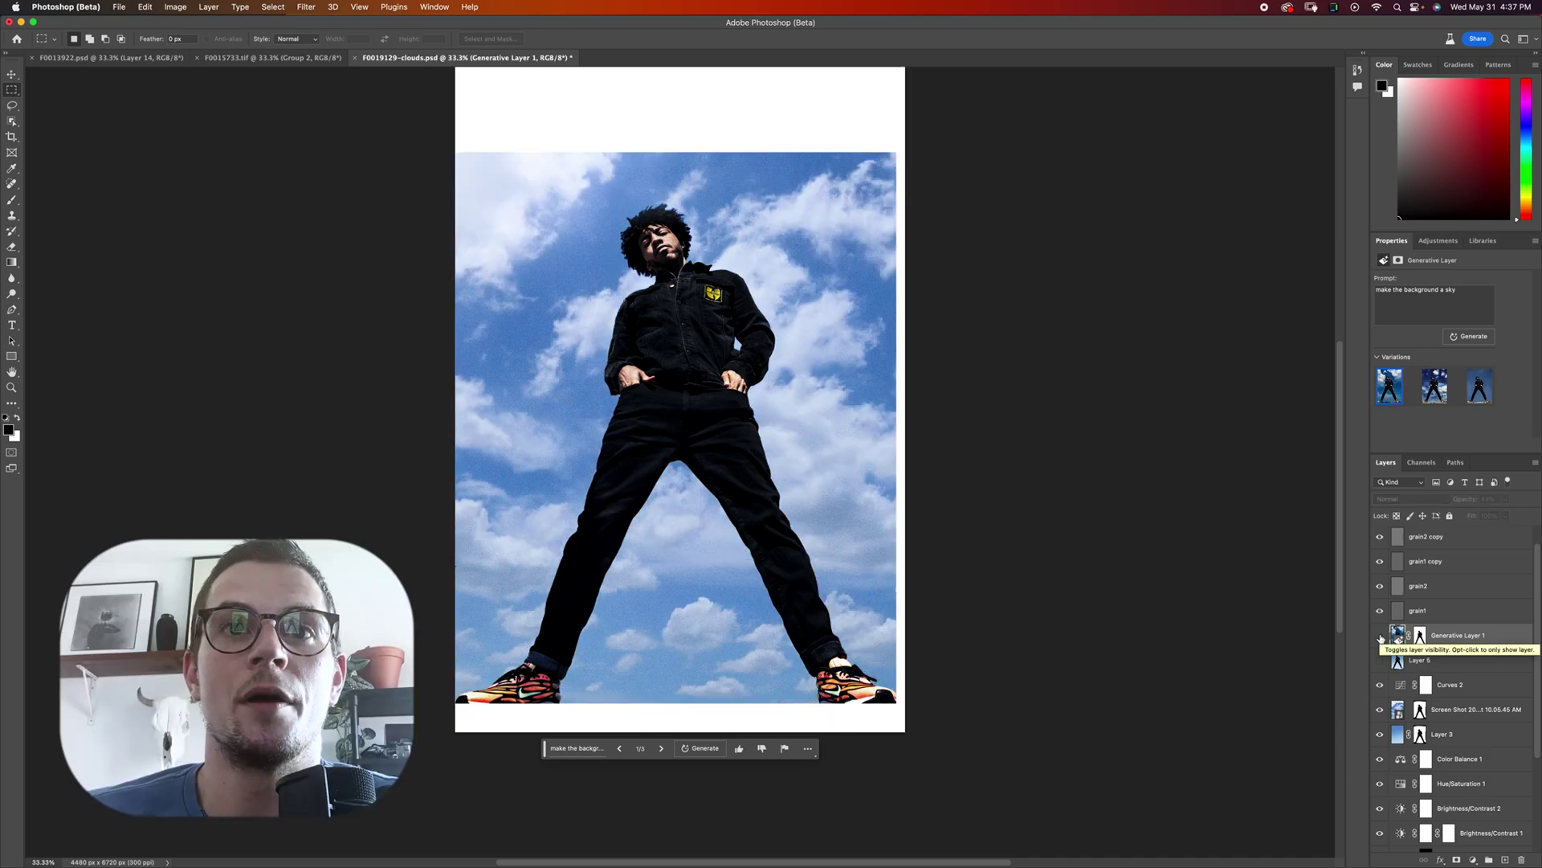
click(1381, 637)
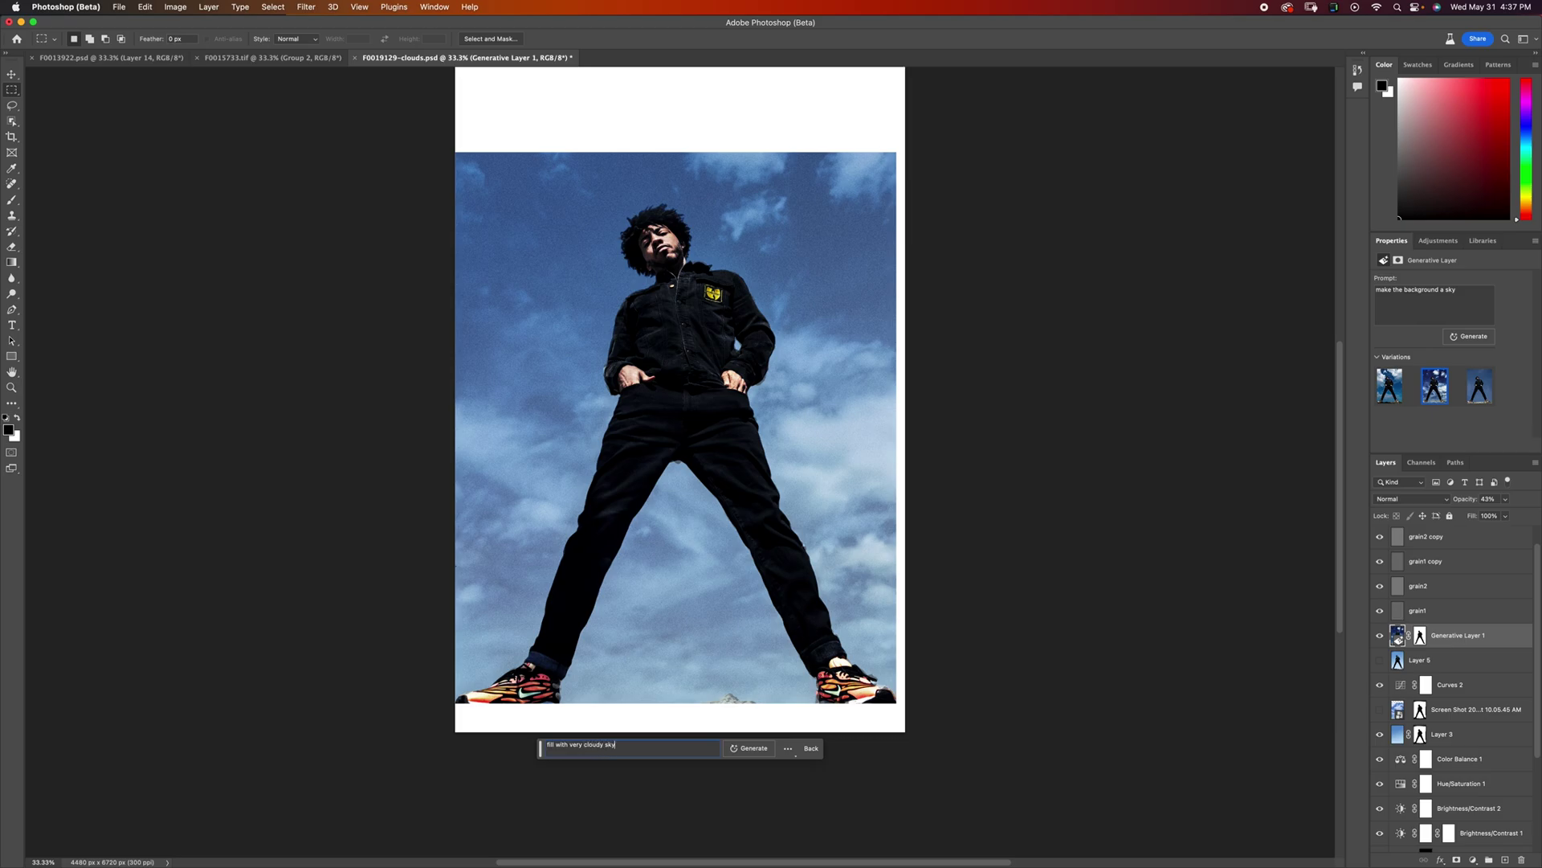
- Generate new skies with the prompt "fill with very cloudy sky" and choose the second variation after browsing the results
key(Return)
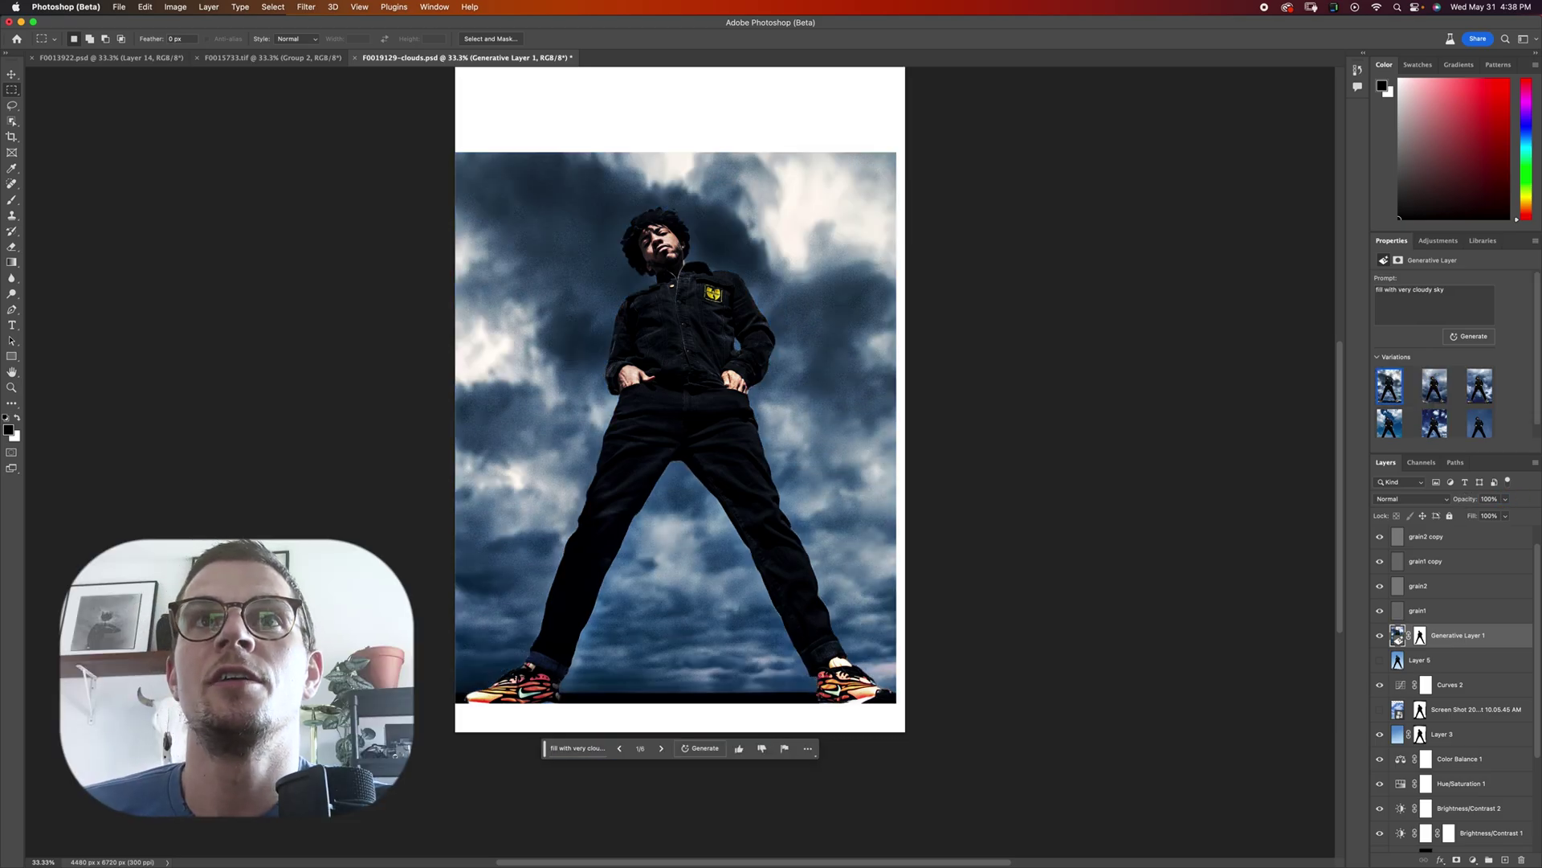
click(661, 748)
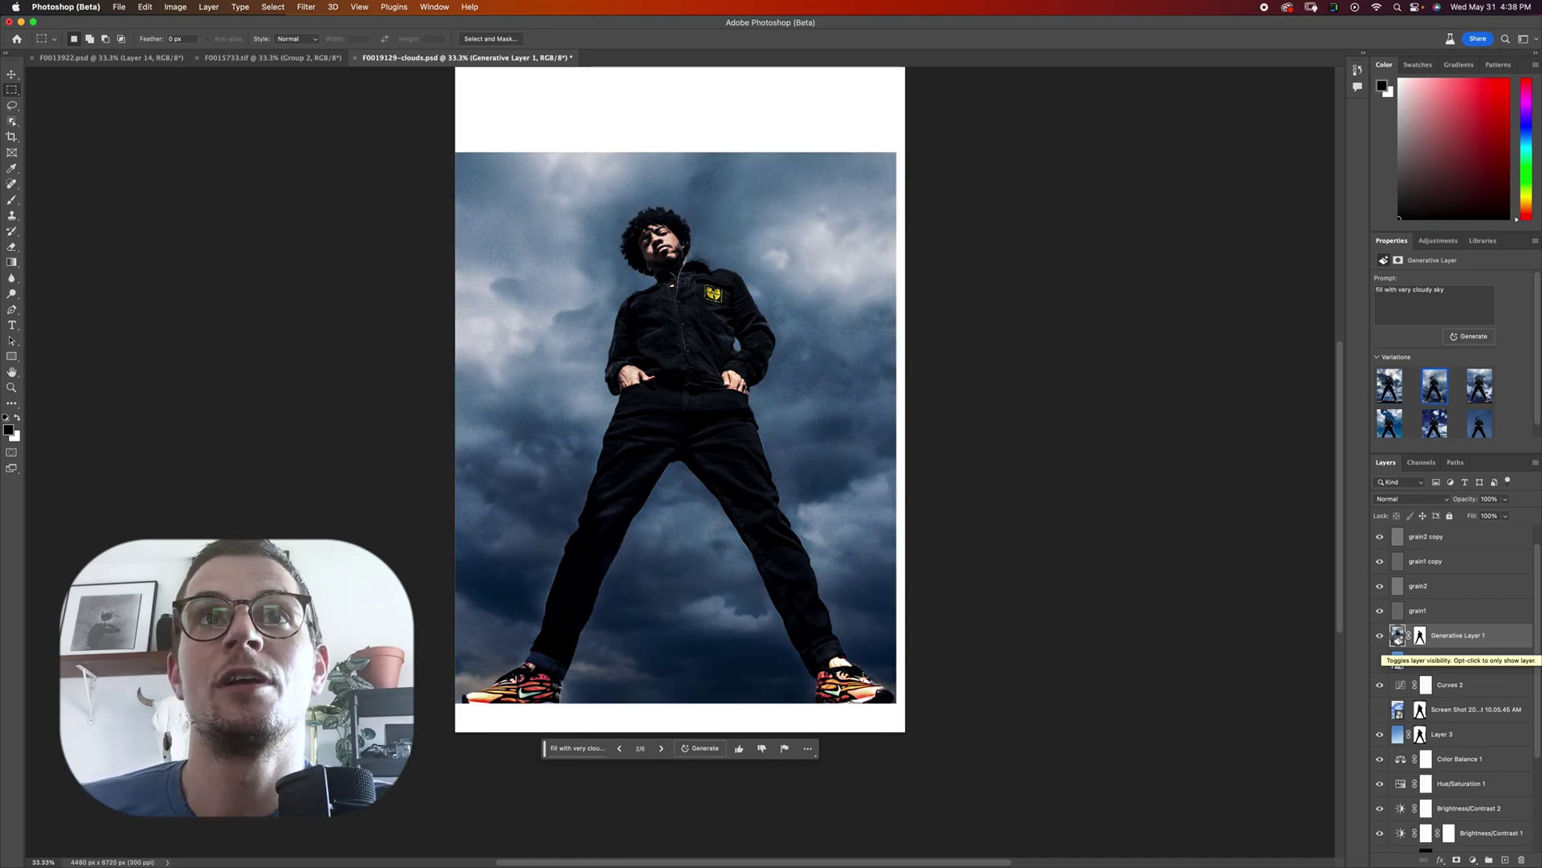
click(661, 749)
click(619, 748)
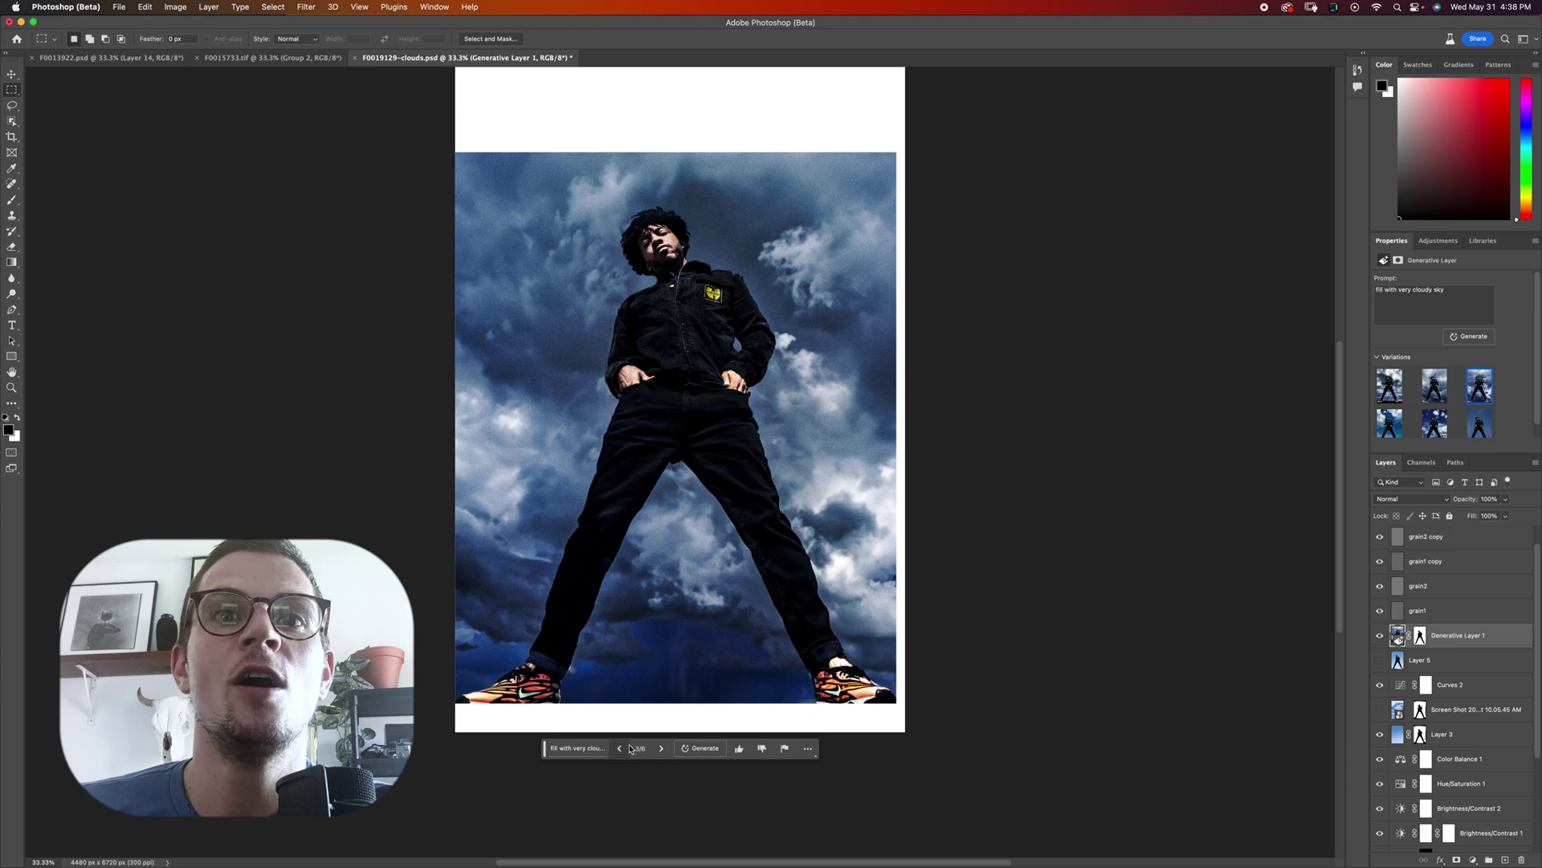
- Inspect the man's hair and collar edges at 200% with the generative sky hidden and shown
scroll(662, 322, up, 5)
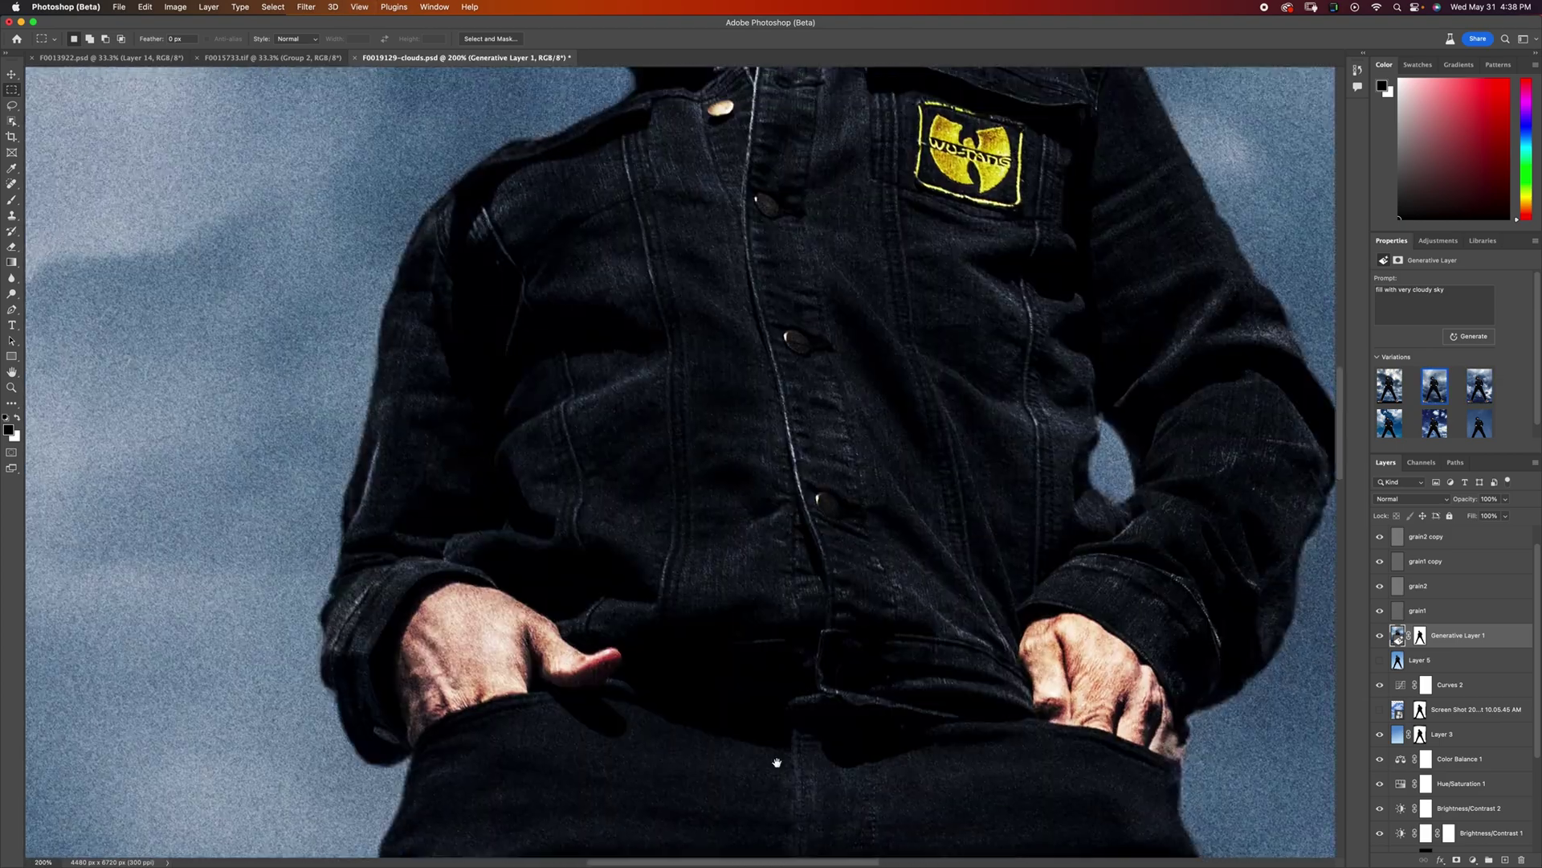
scroll(777, 762, up, 10)
drag(775, 337, 781, 345)
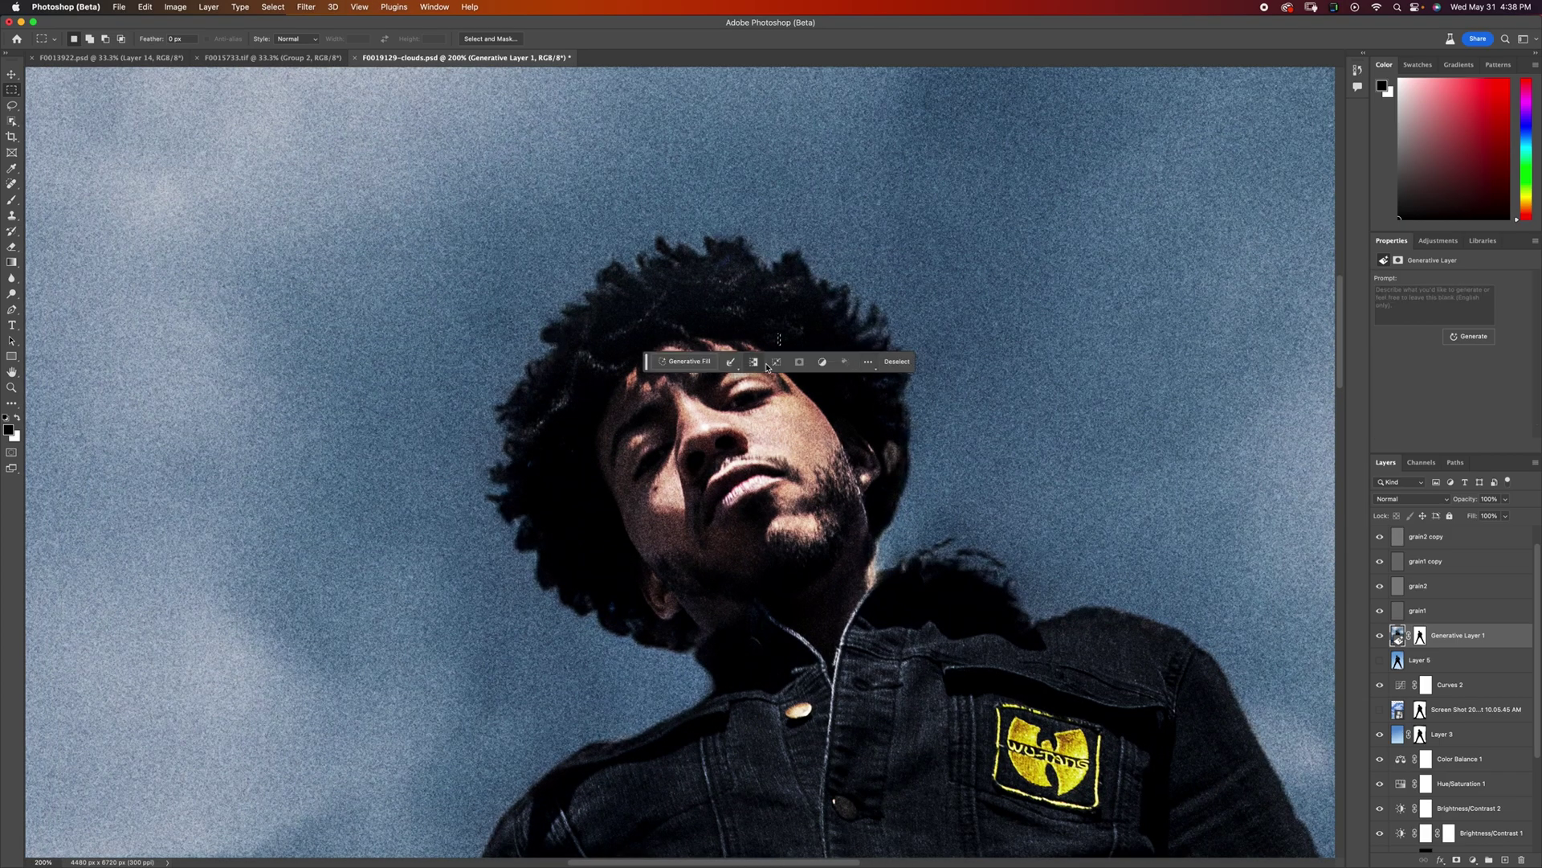
click(1381, 636)
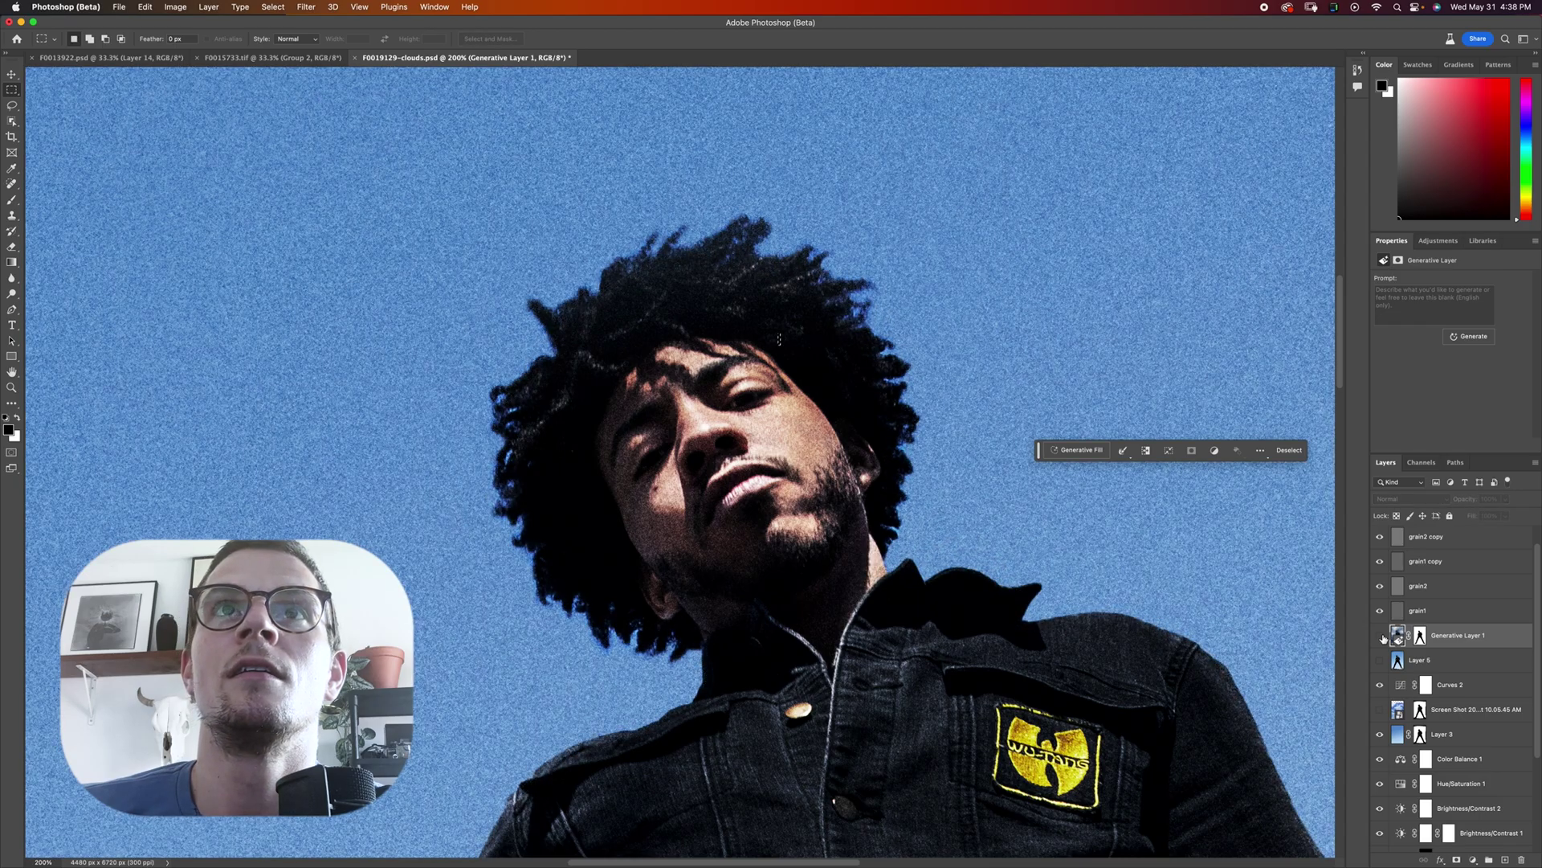
click(1381, 635)
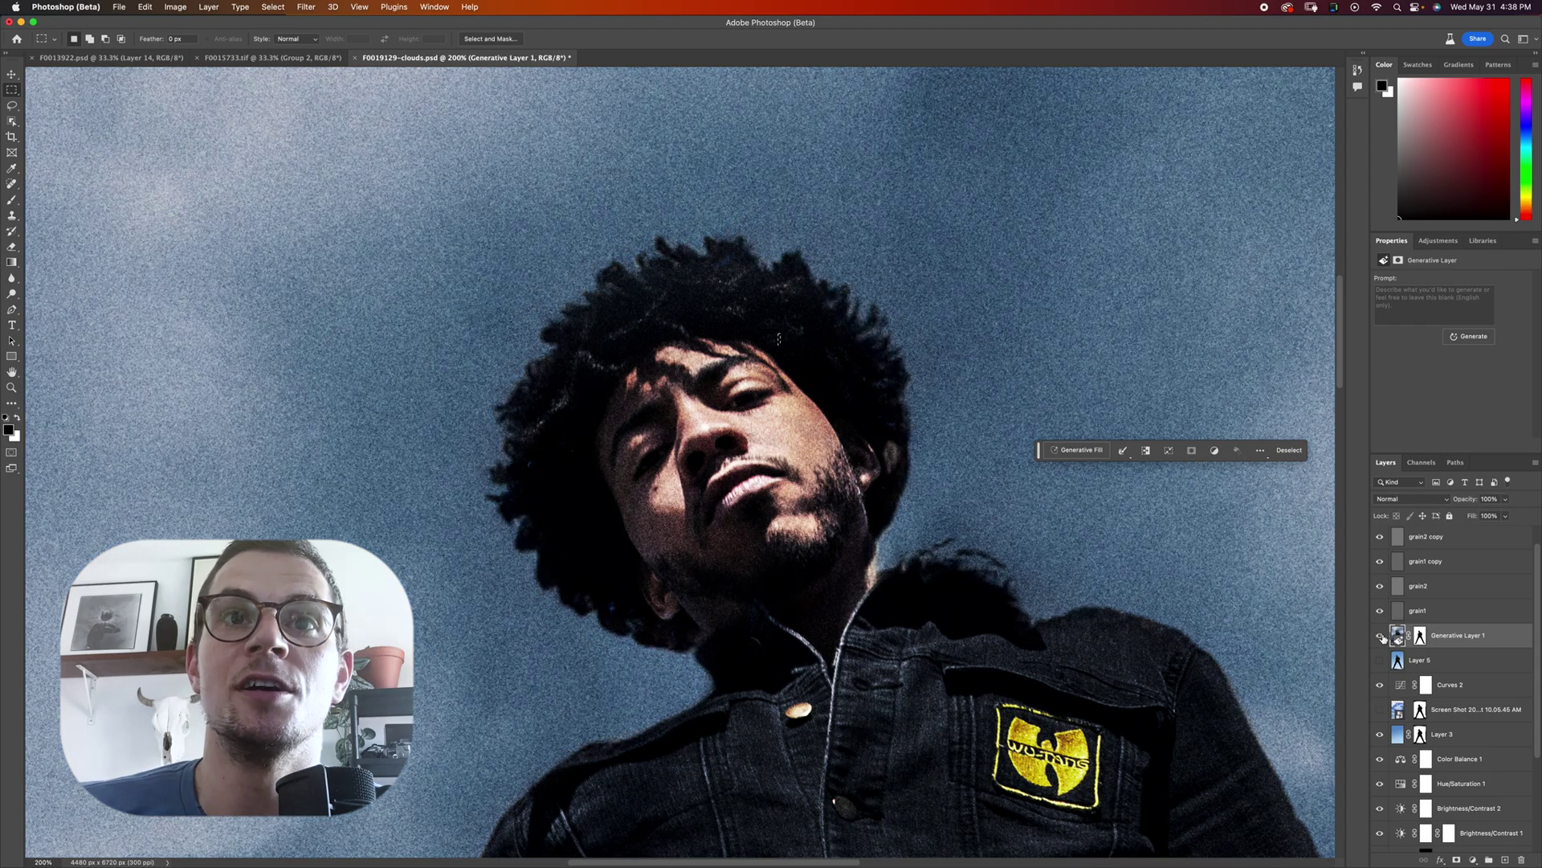
- Show the cloud screenshot layer in place of the generative sky and examine its cutout around the man's hair
key(super+minus)
key(super+minus)
key(super+minus)
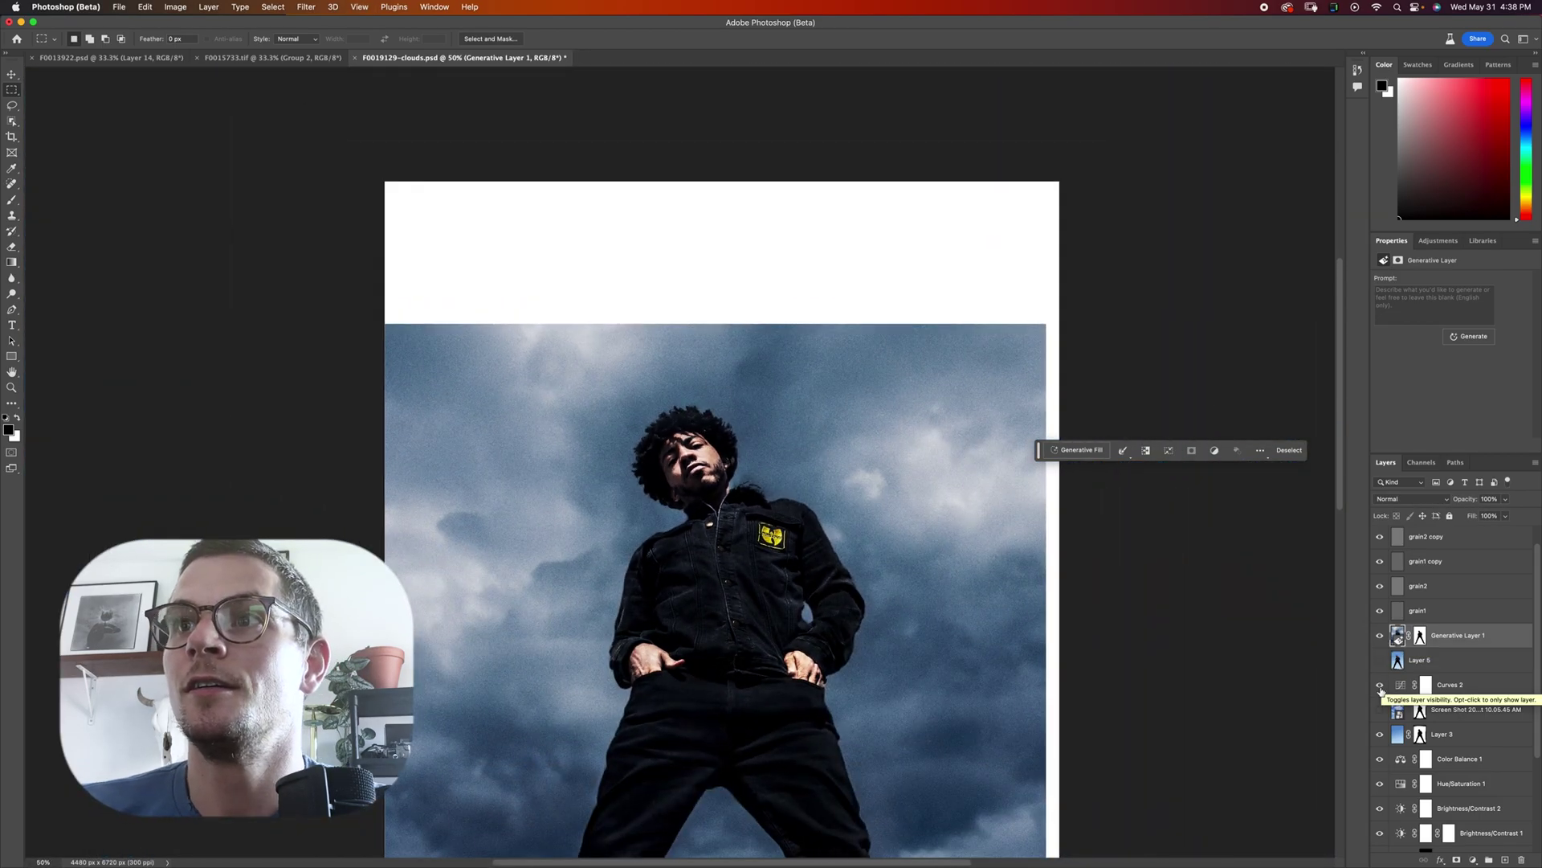
click(1381, 636)
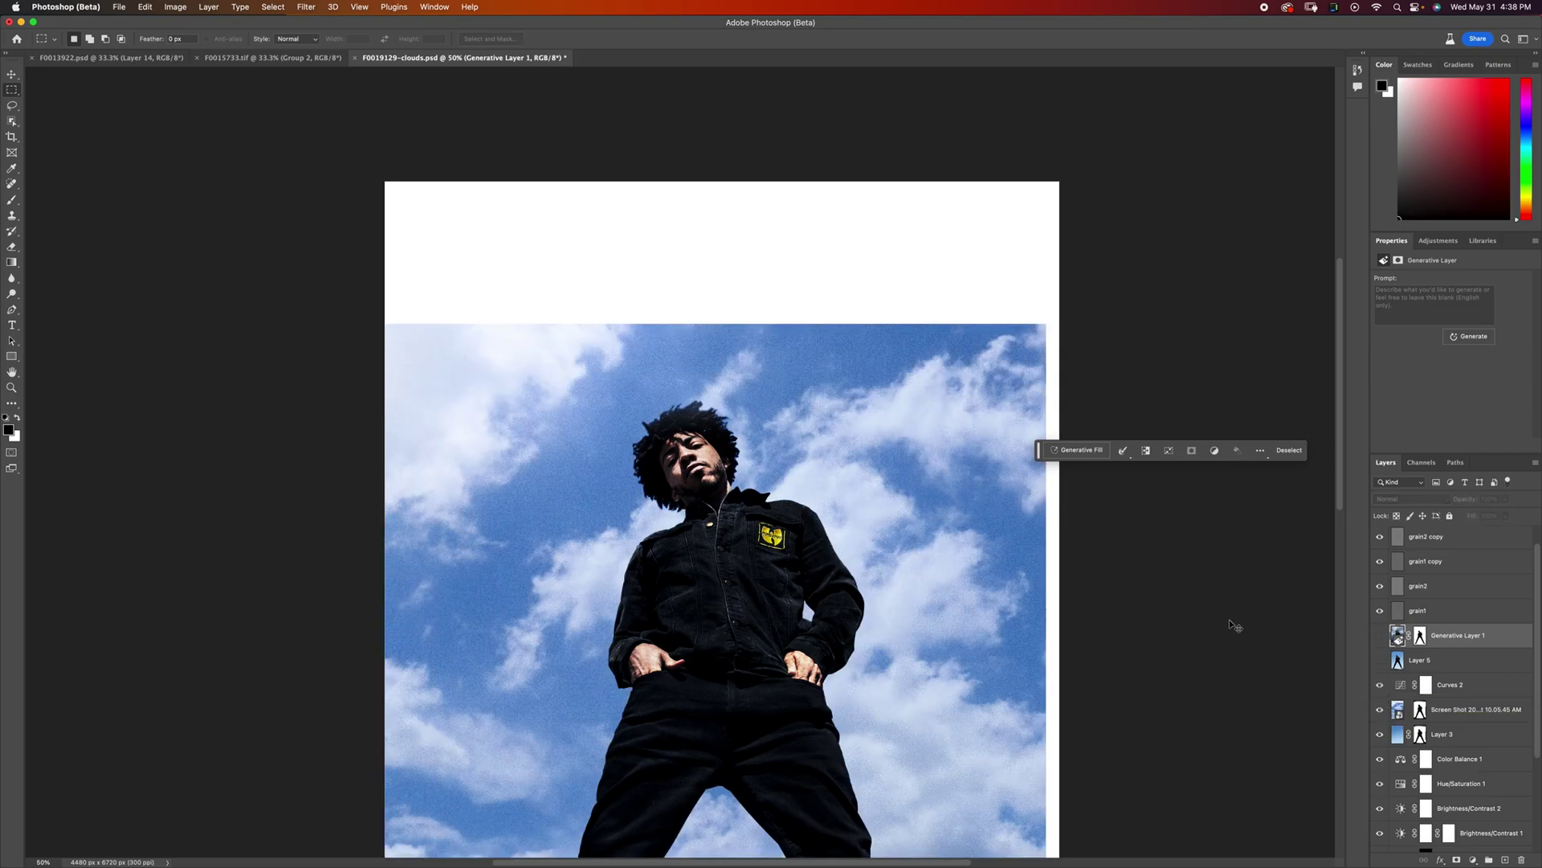
key(super+plus)
key(super+plus)
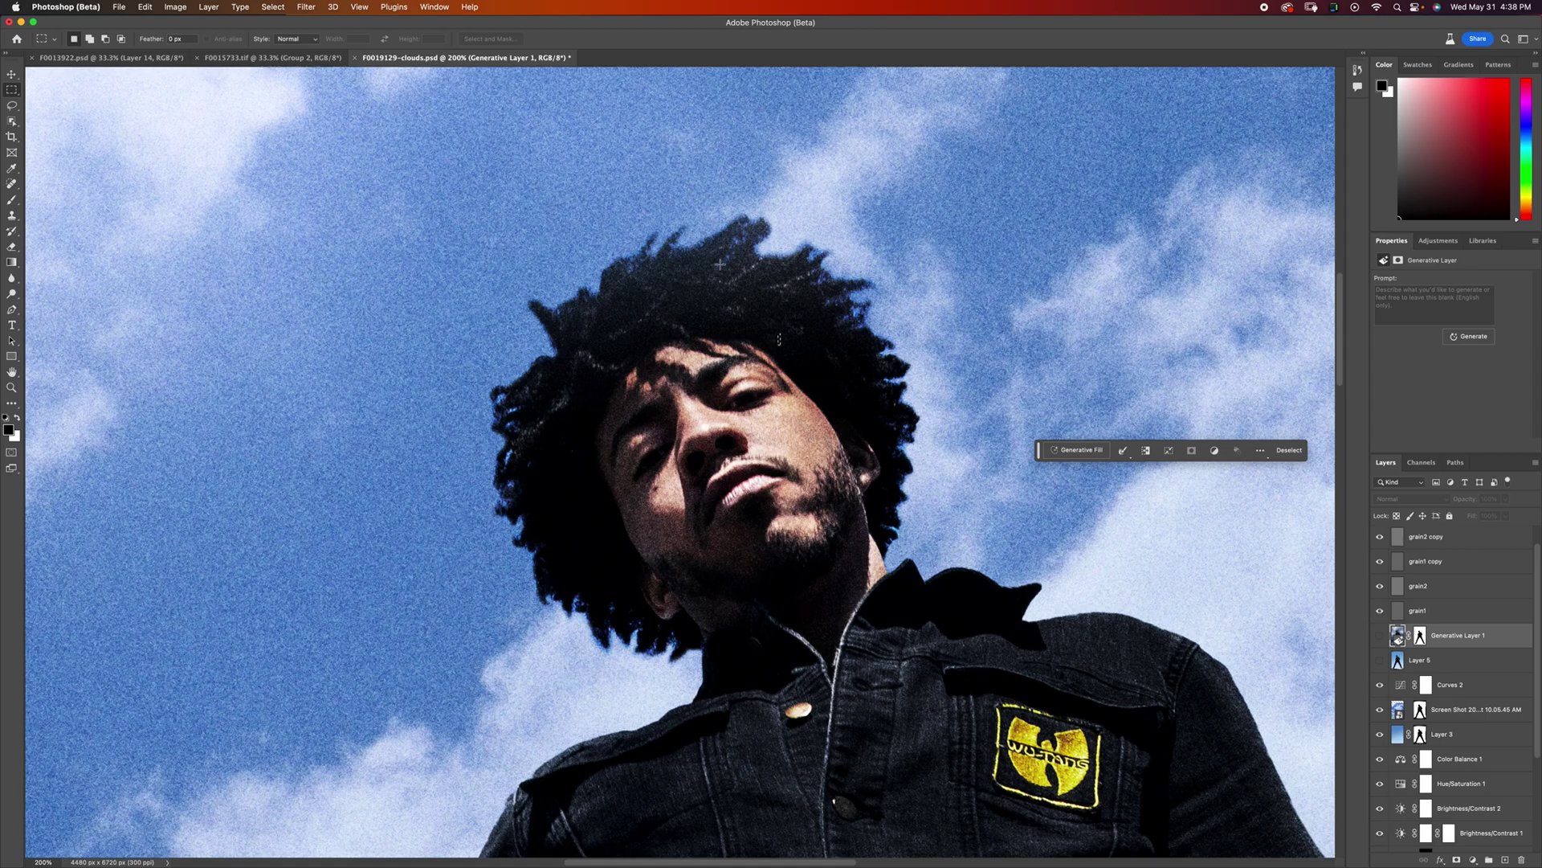
- Activate the cloud screenshot layer's mask with the Brush tool, hide that layer and show the generative sky again
click(1436, 709)
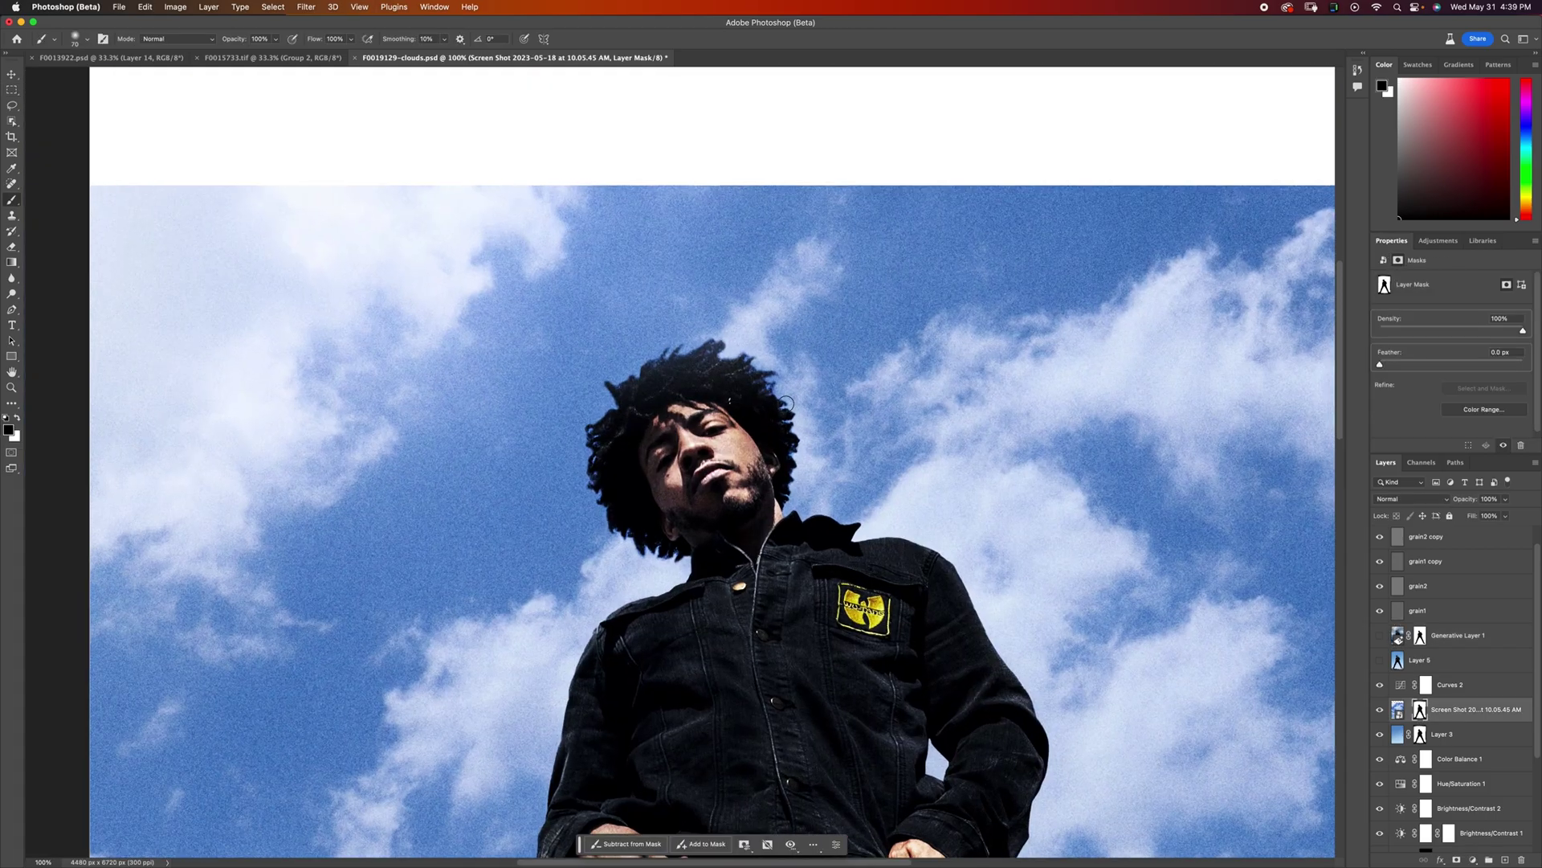
key(b)
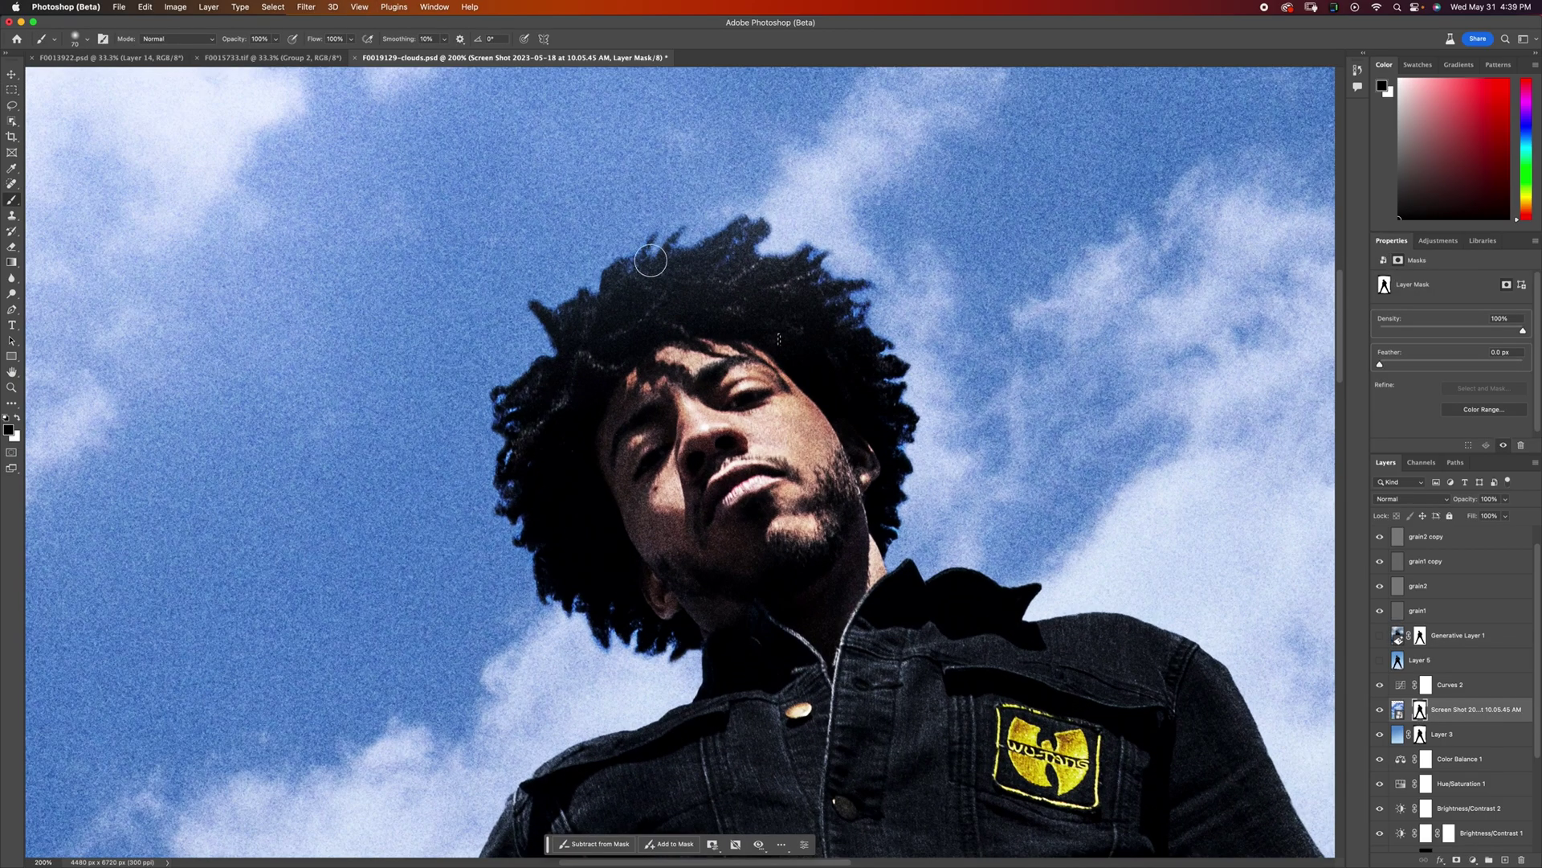
key(super+comma)
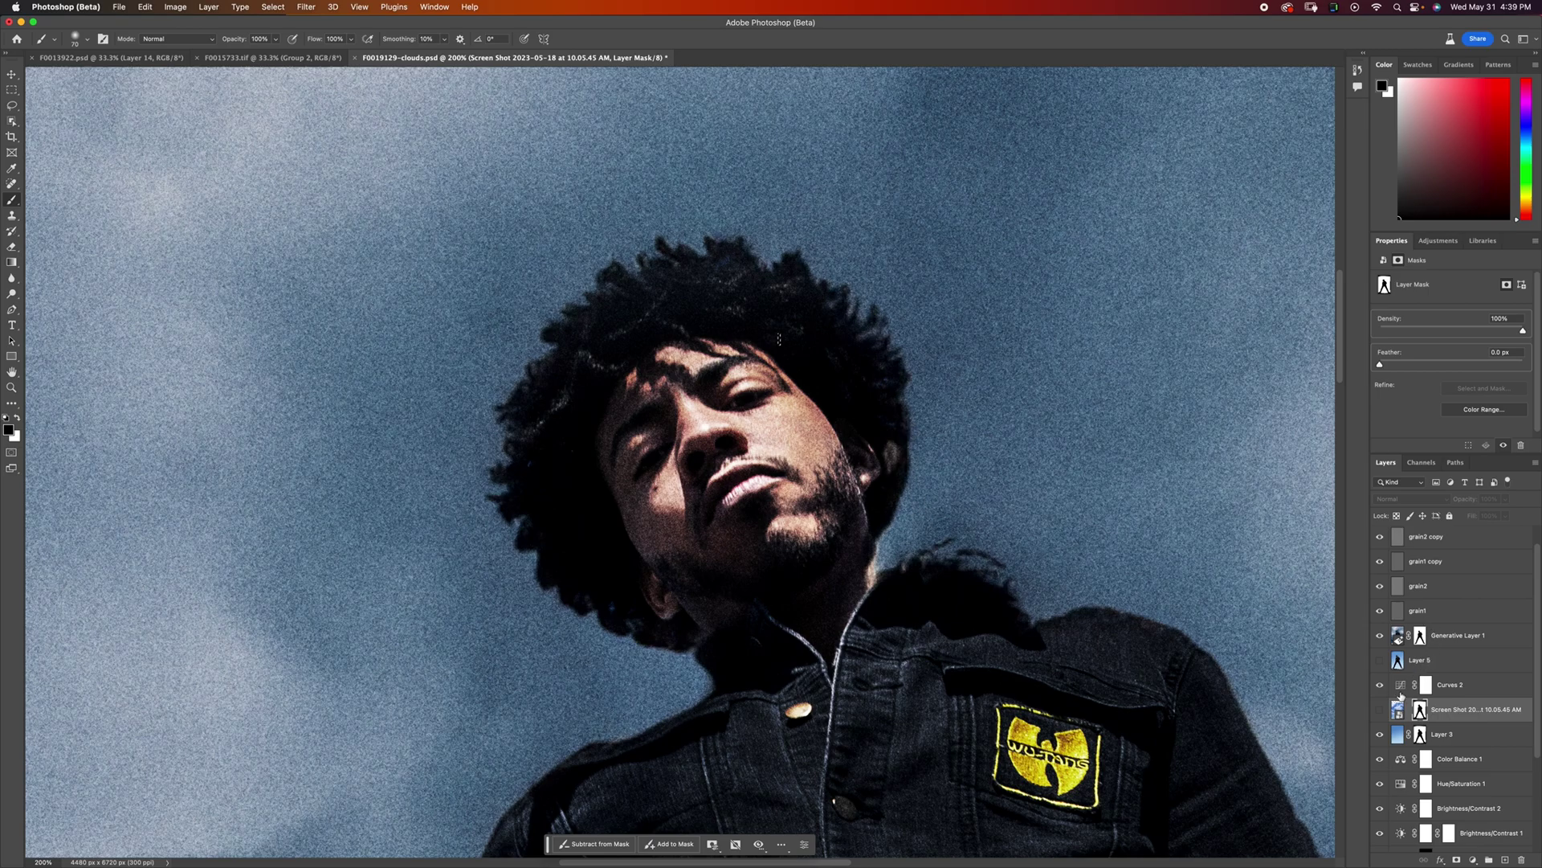
- Hide the generative sky, show the cloud screenshot layer in its place and view the whole photo
click(1380, 636)
click(1380, 710)
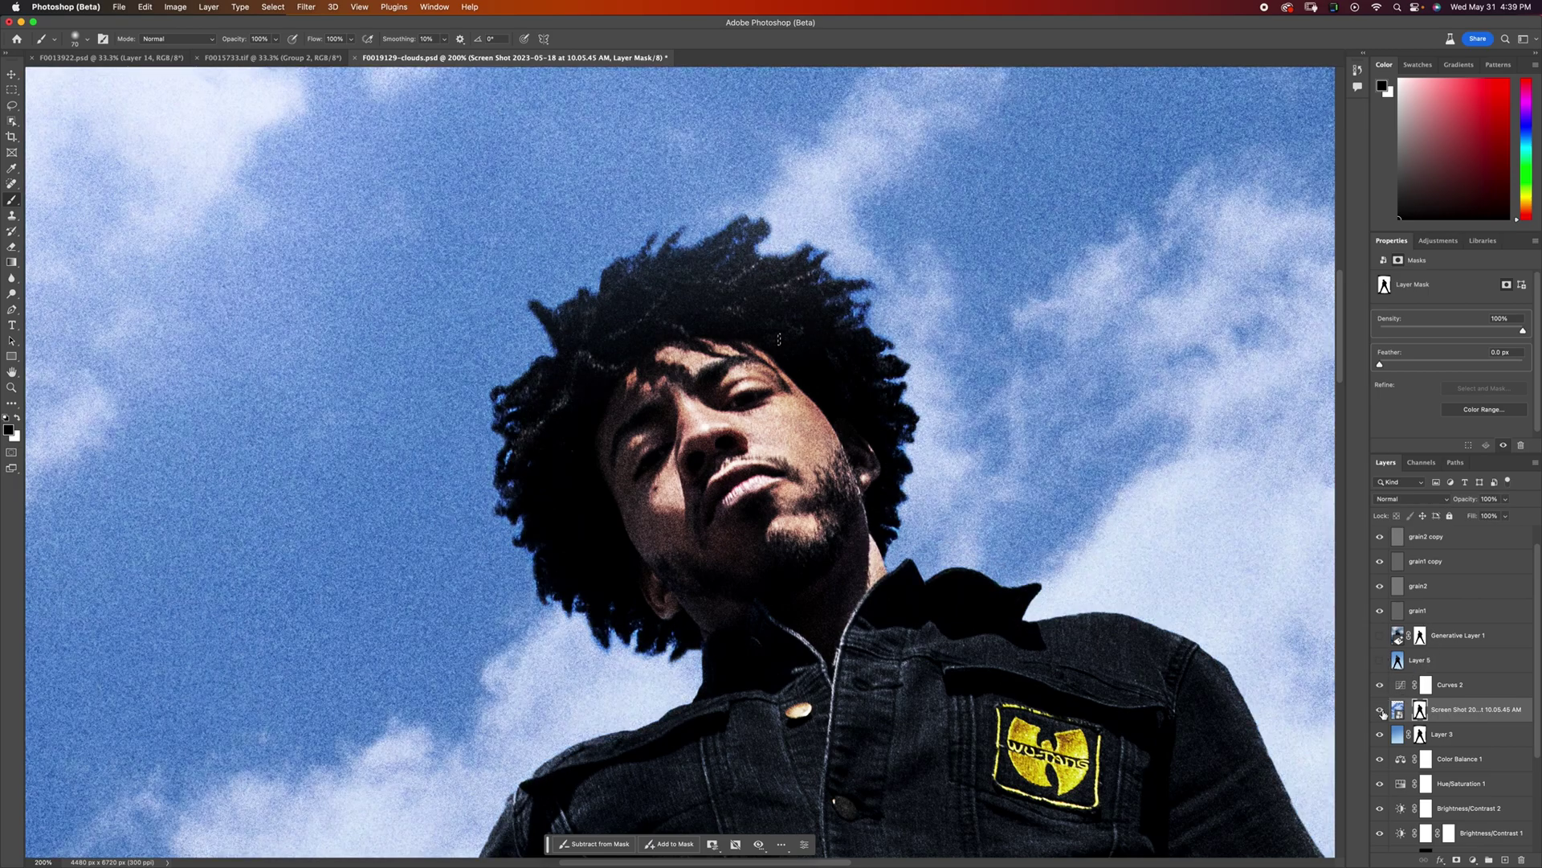
key(super+minus)
key(super+minus)
key(super+minus)
key(super+minus)
key(super+minus)
key(super+minus)
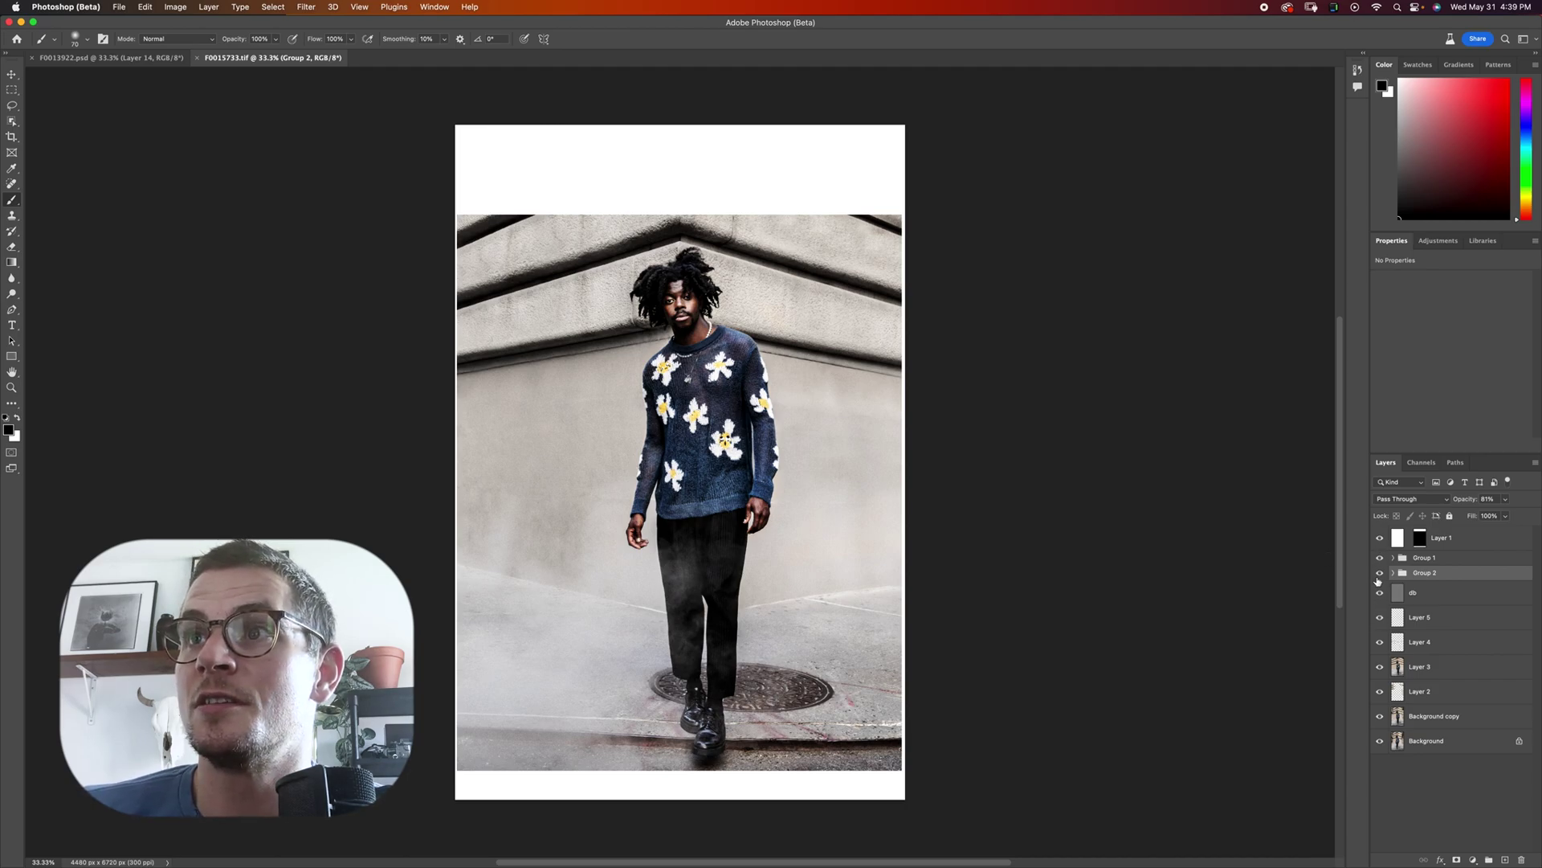
- In F0015733.tif, hide every retouching layer above the Background and reveal them again in turn up to the db layer
drag(1380, 567, 1382, 741)
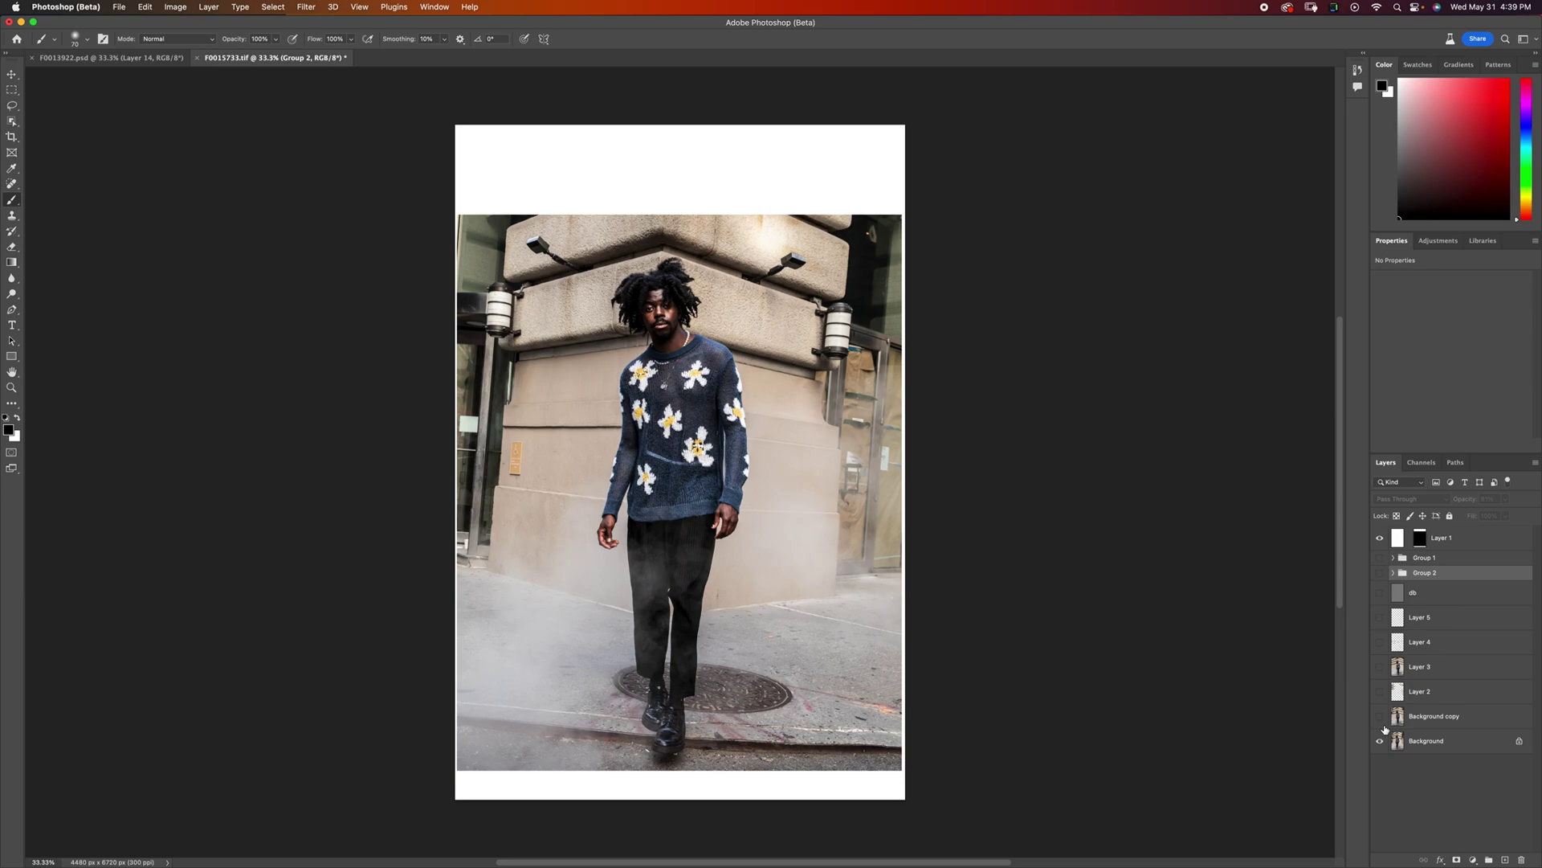
click(1380, 718)
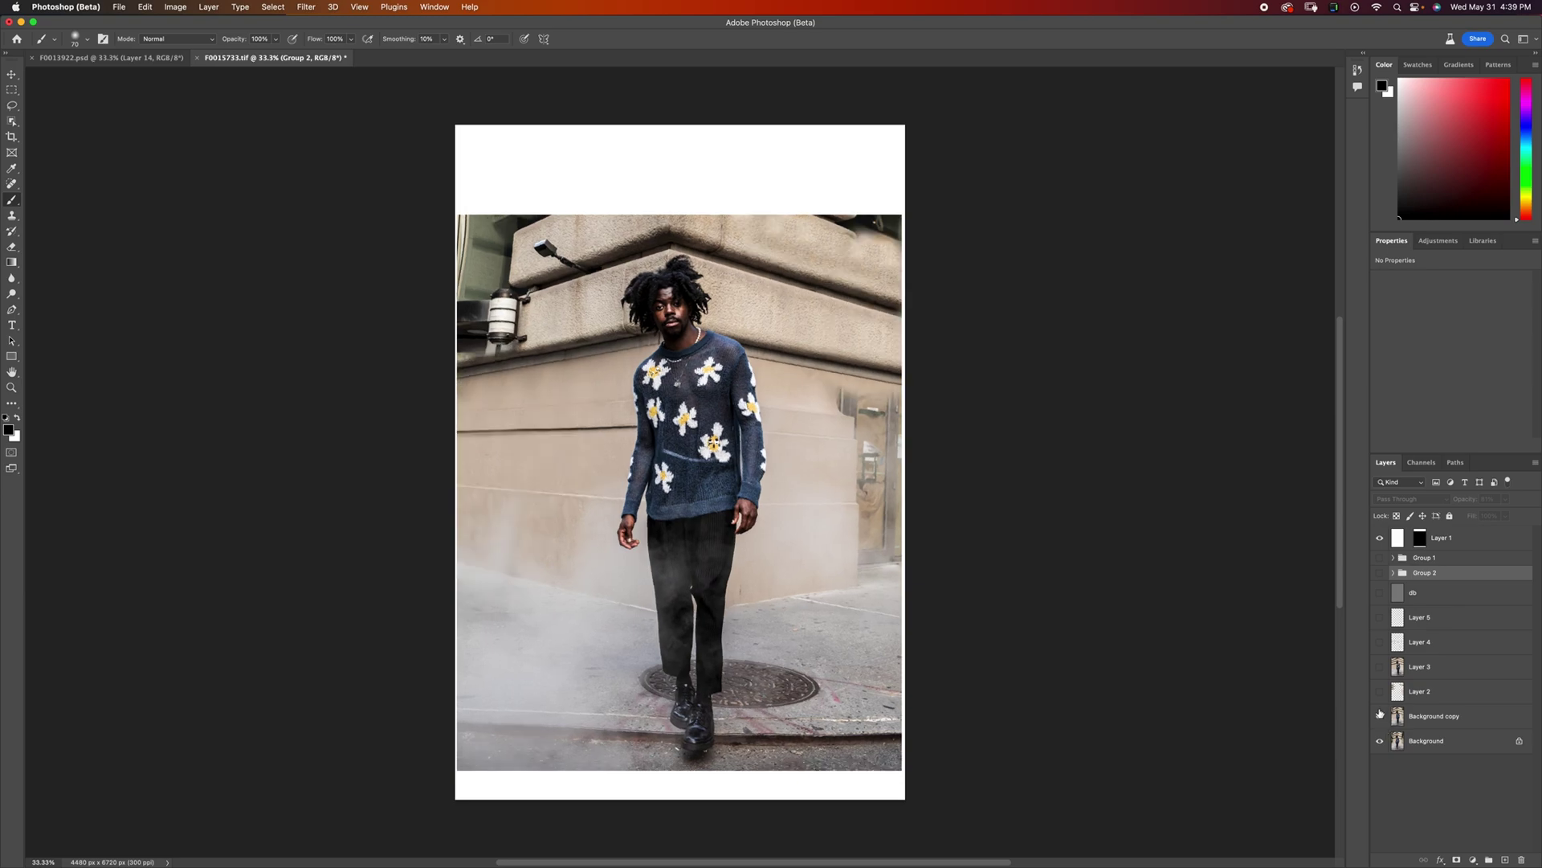
click(1380, 692)
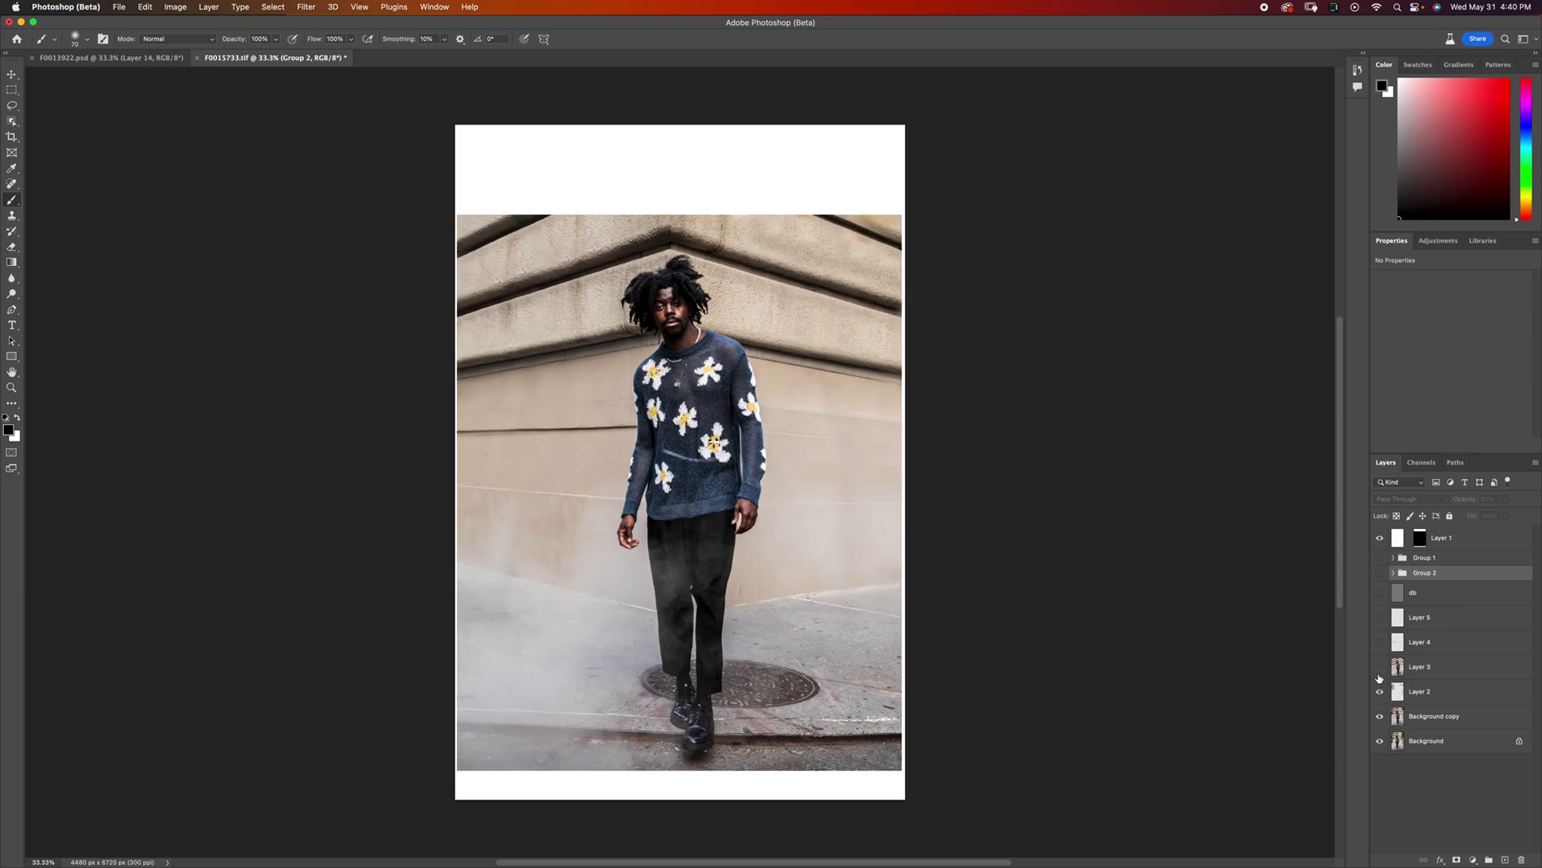
drag(1380, 666, 1380, 590)
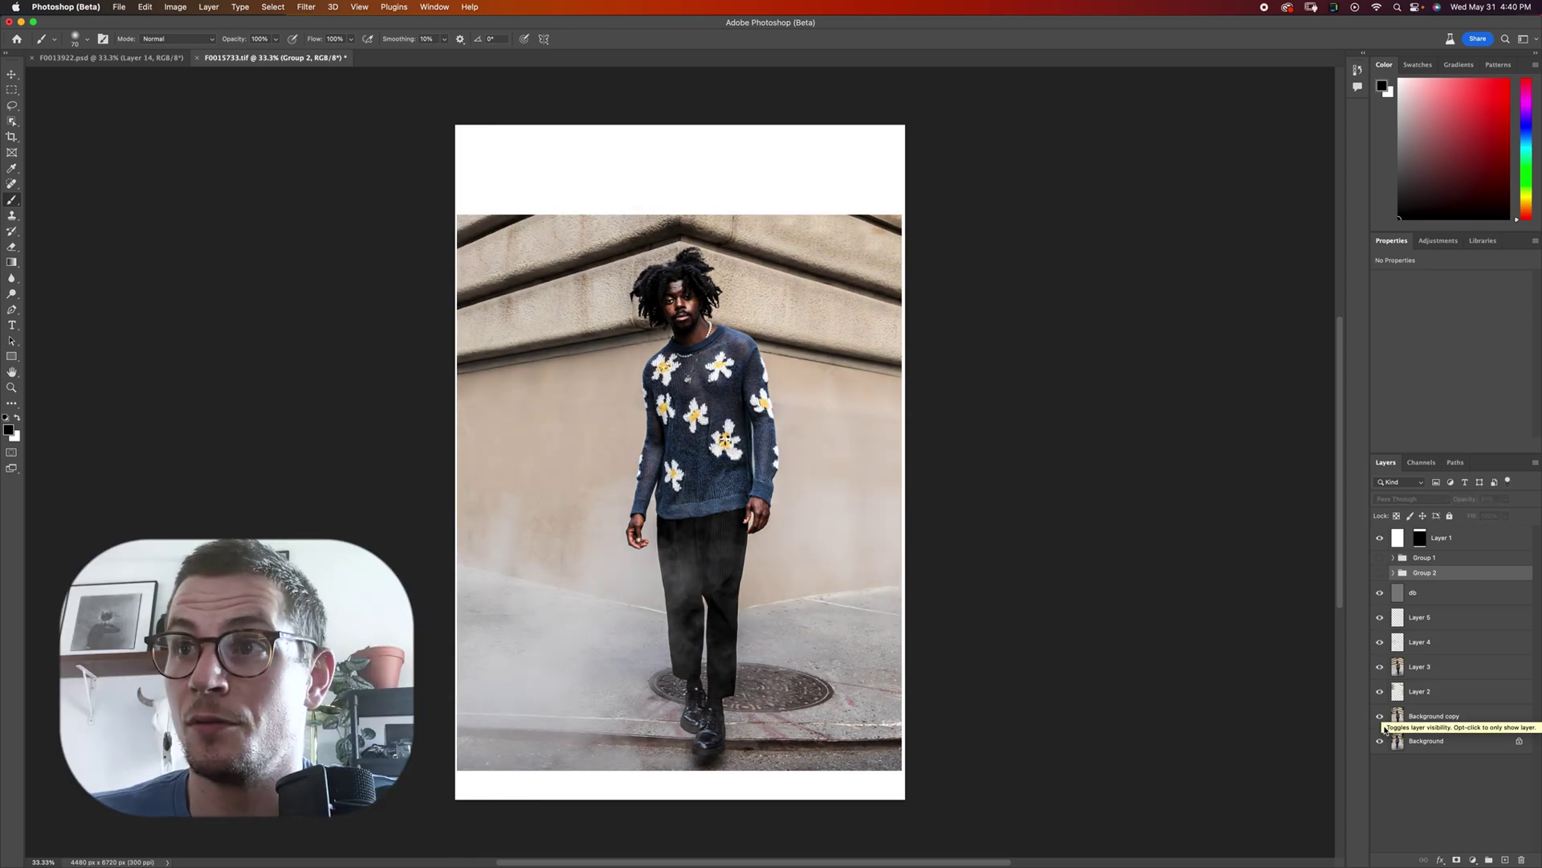
- Show only the Background layer, select the wall extension area with the Rectangular Marquee and generate a fill with the prompt "extend walls to the edge the frame"
alt+click(1380, 741)
click(1430, 740)
key(m)
drag(559, 124, 804, 800)
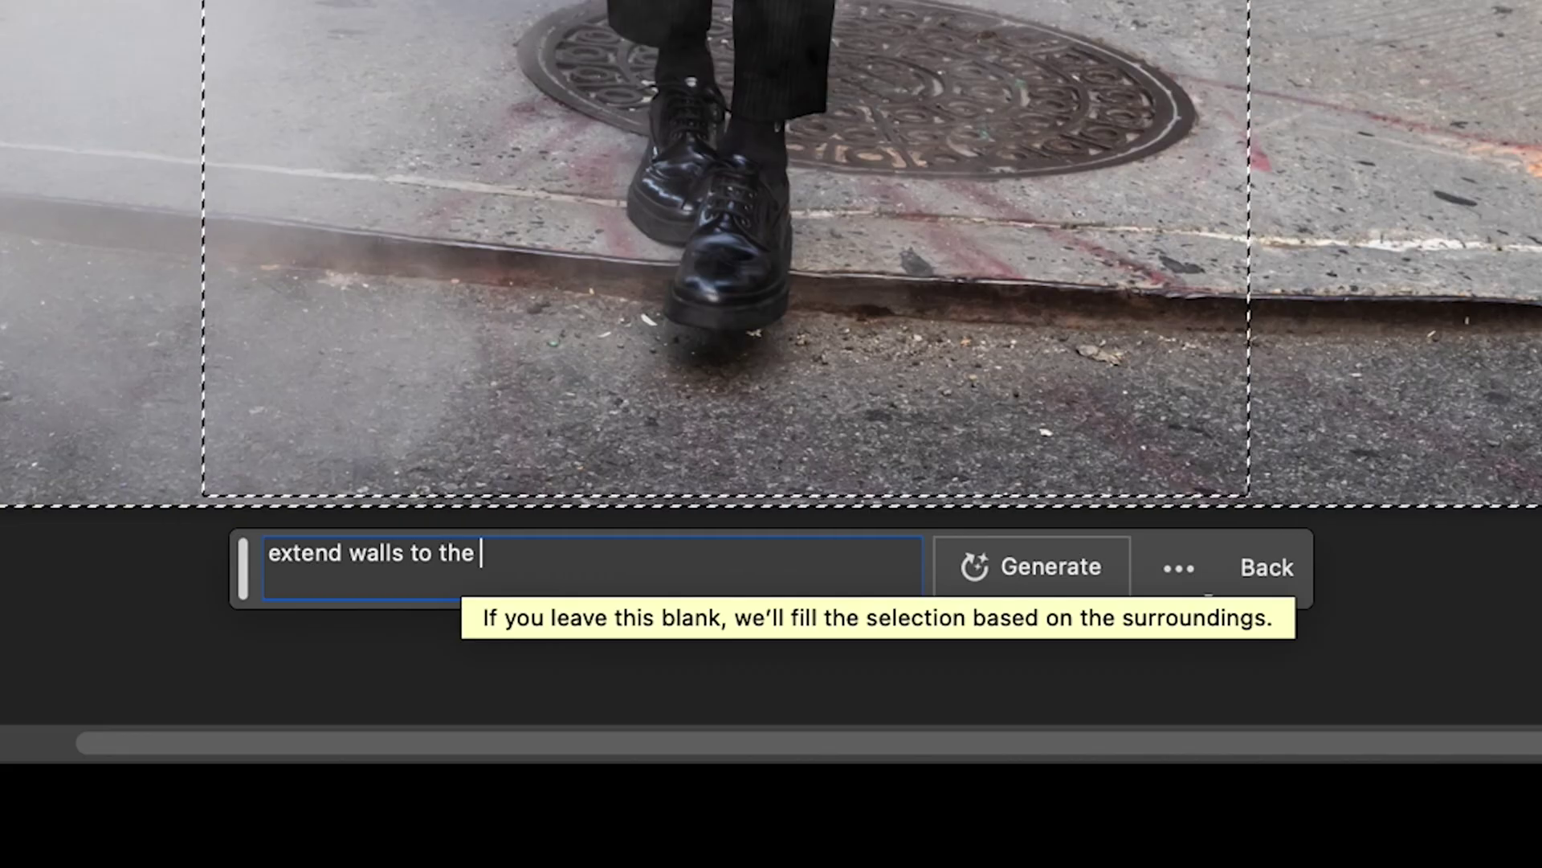
text(edge t)
click(1032, 566)
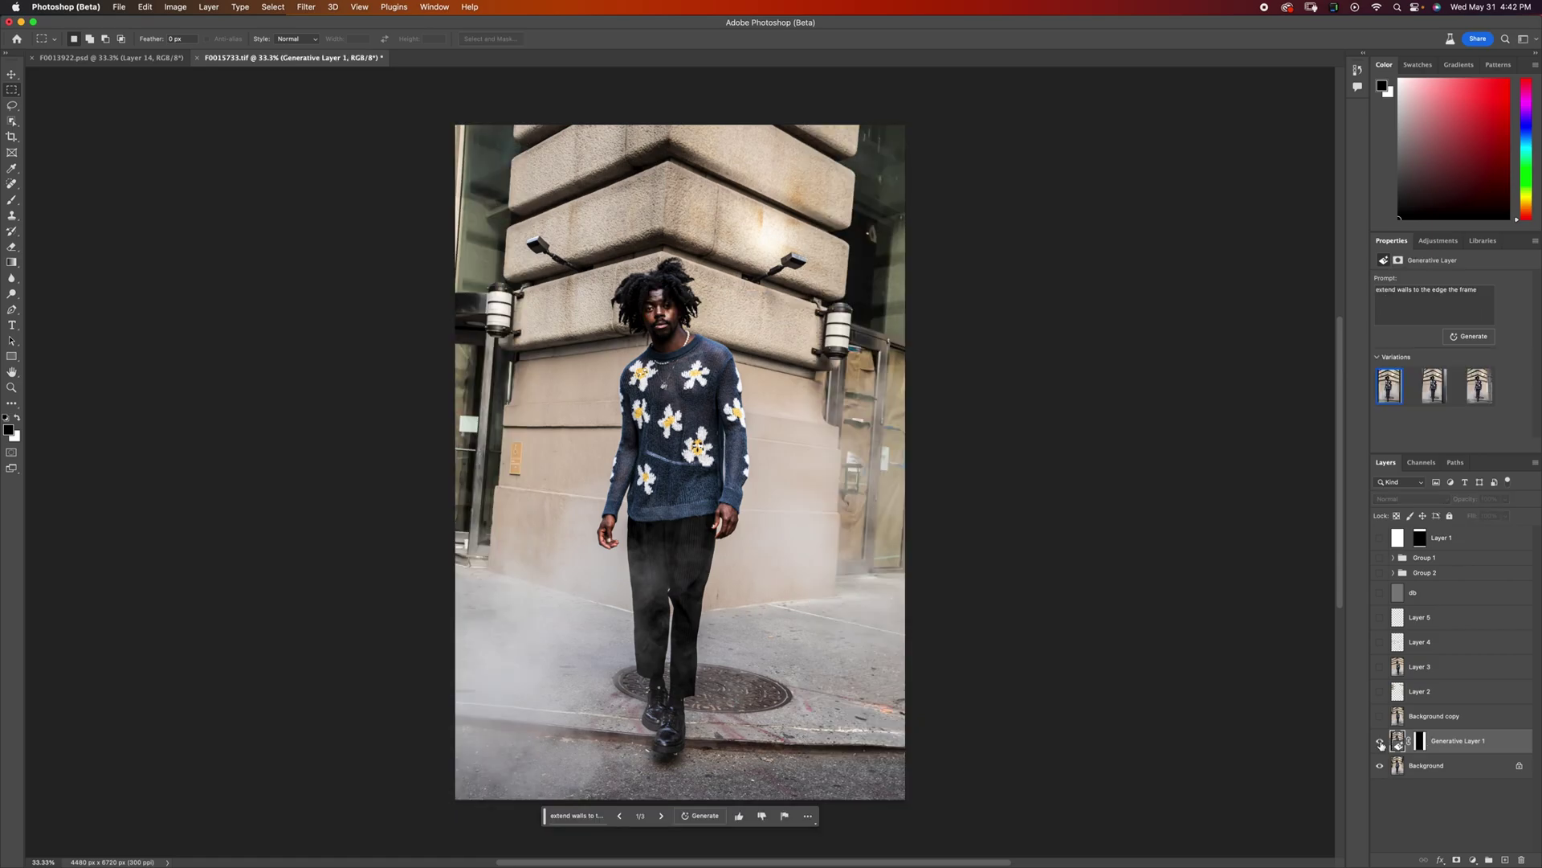
- Compare the street photo with the generated wall extension hidden and shown
click(1381, 741)
click(1380, 742)
click(1381, 743)
click(1380, 743)
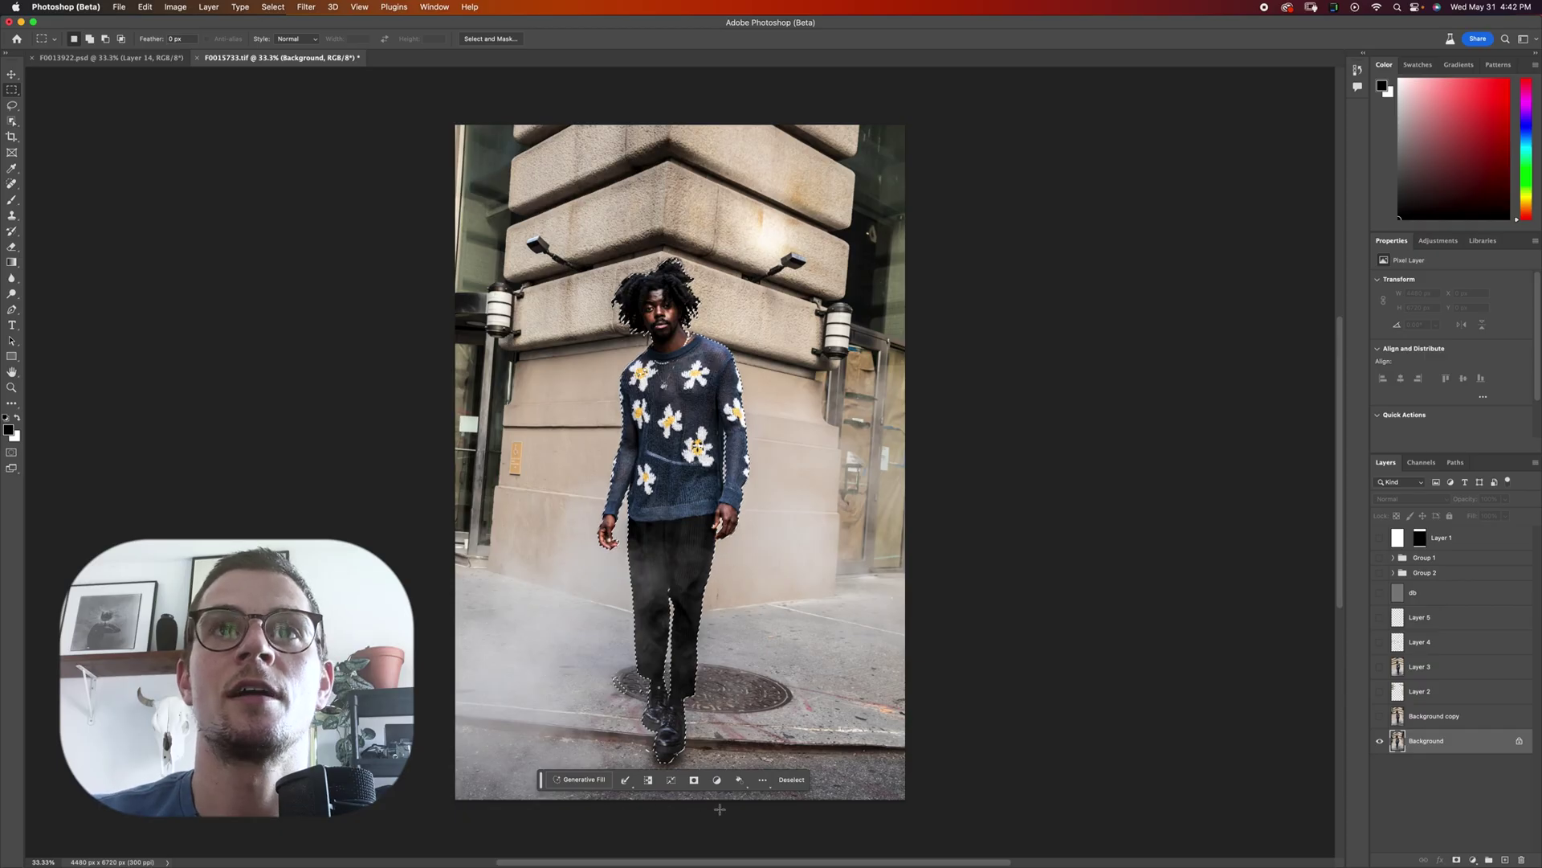
- Select everything around the man and enter "make background clean" as the Generative Fill prompt
click(648, 780)
click(580, 780)
text(make backgor)
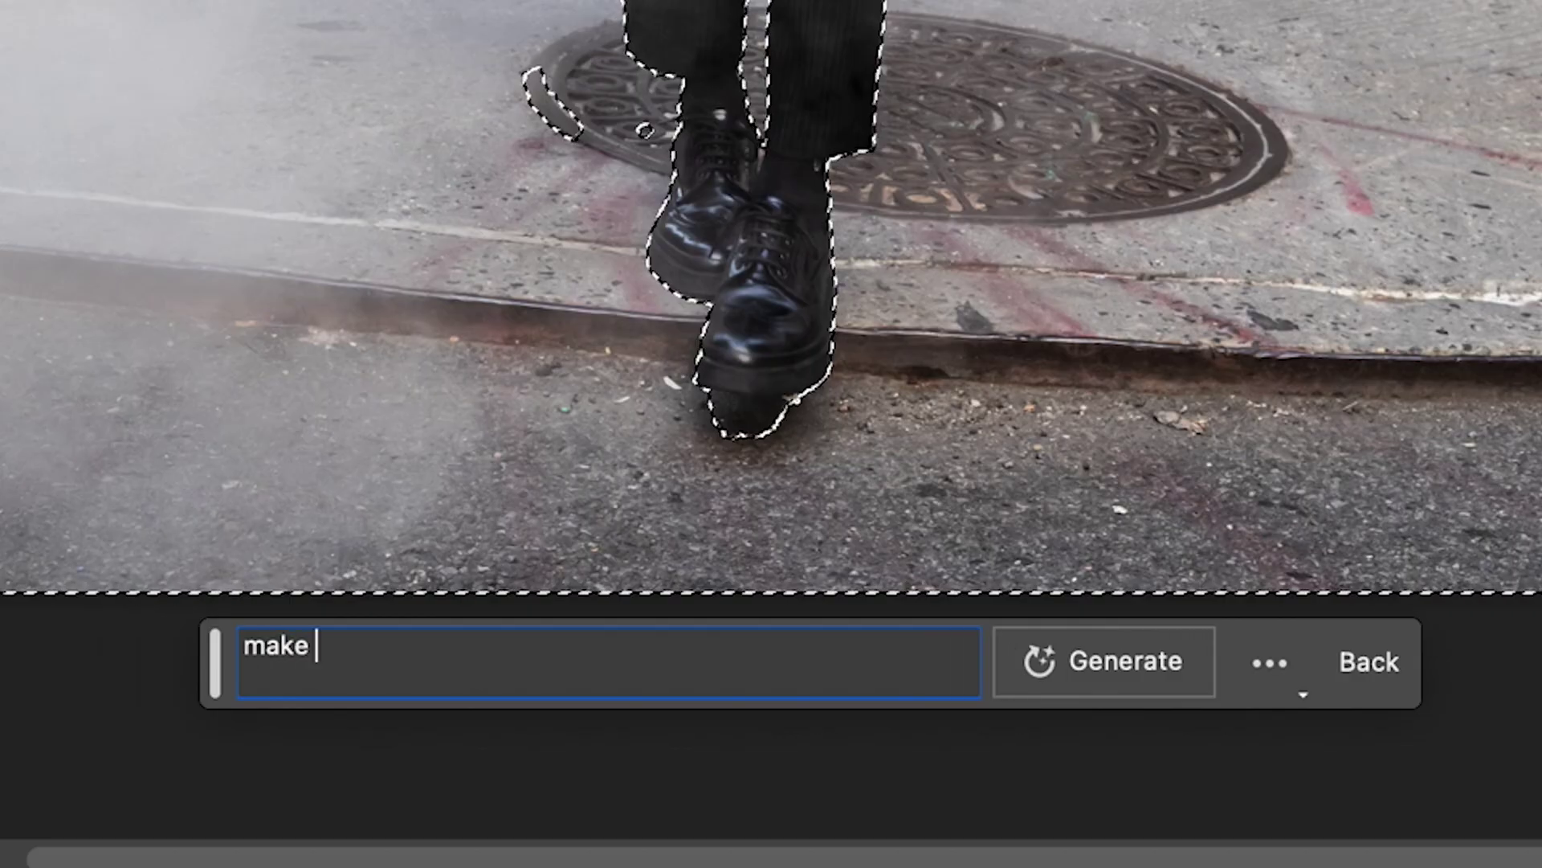
text(und clean)
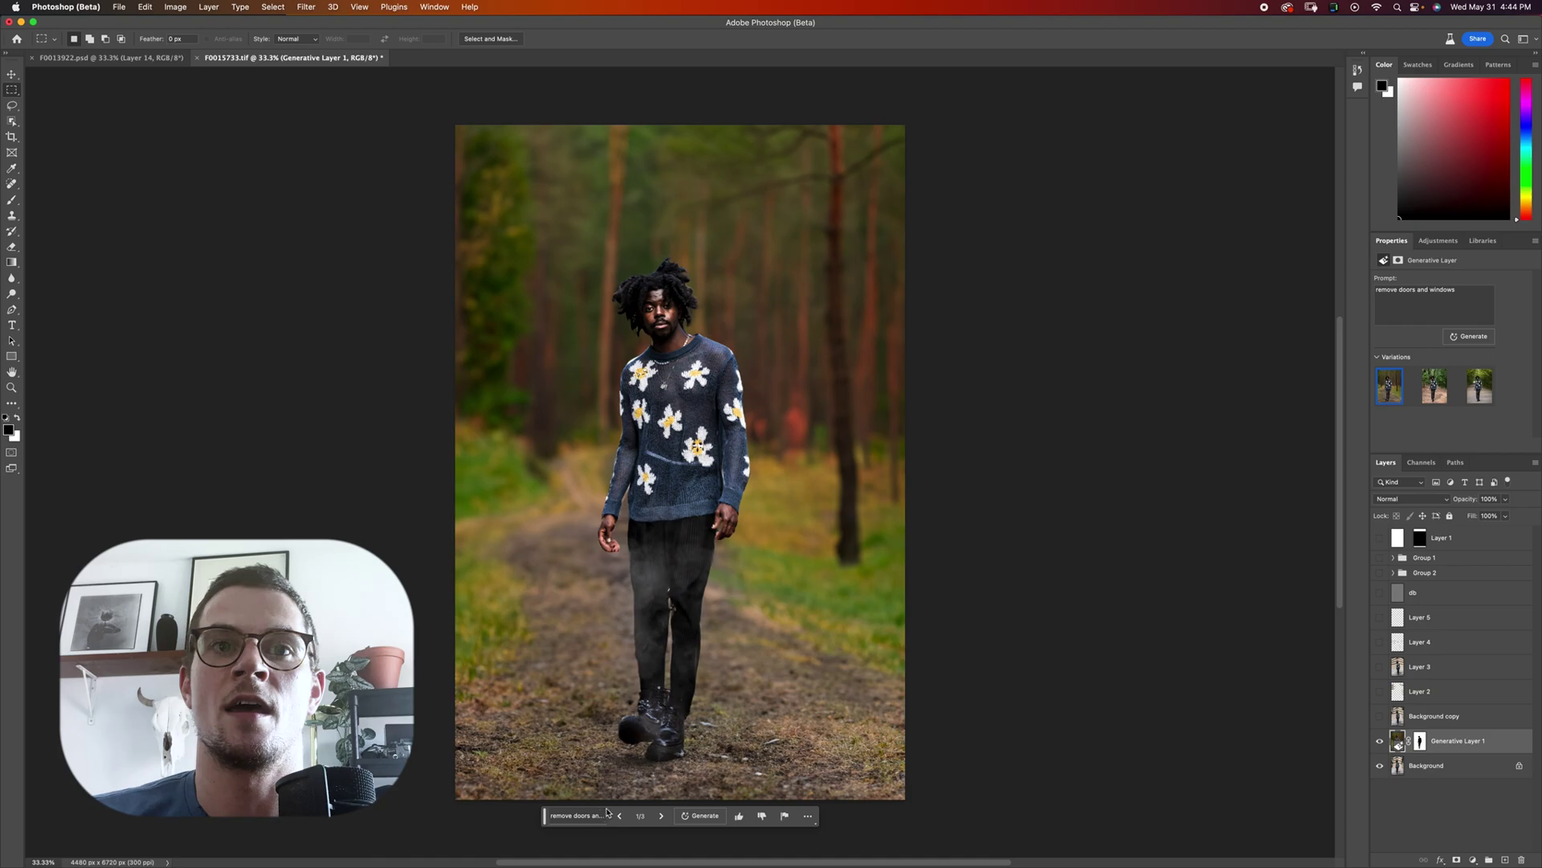
- Browse the three generated background variations for the prompt "remove doors and windows"
click(661, 816)
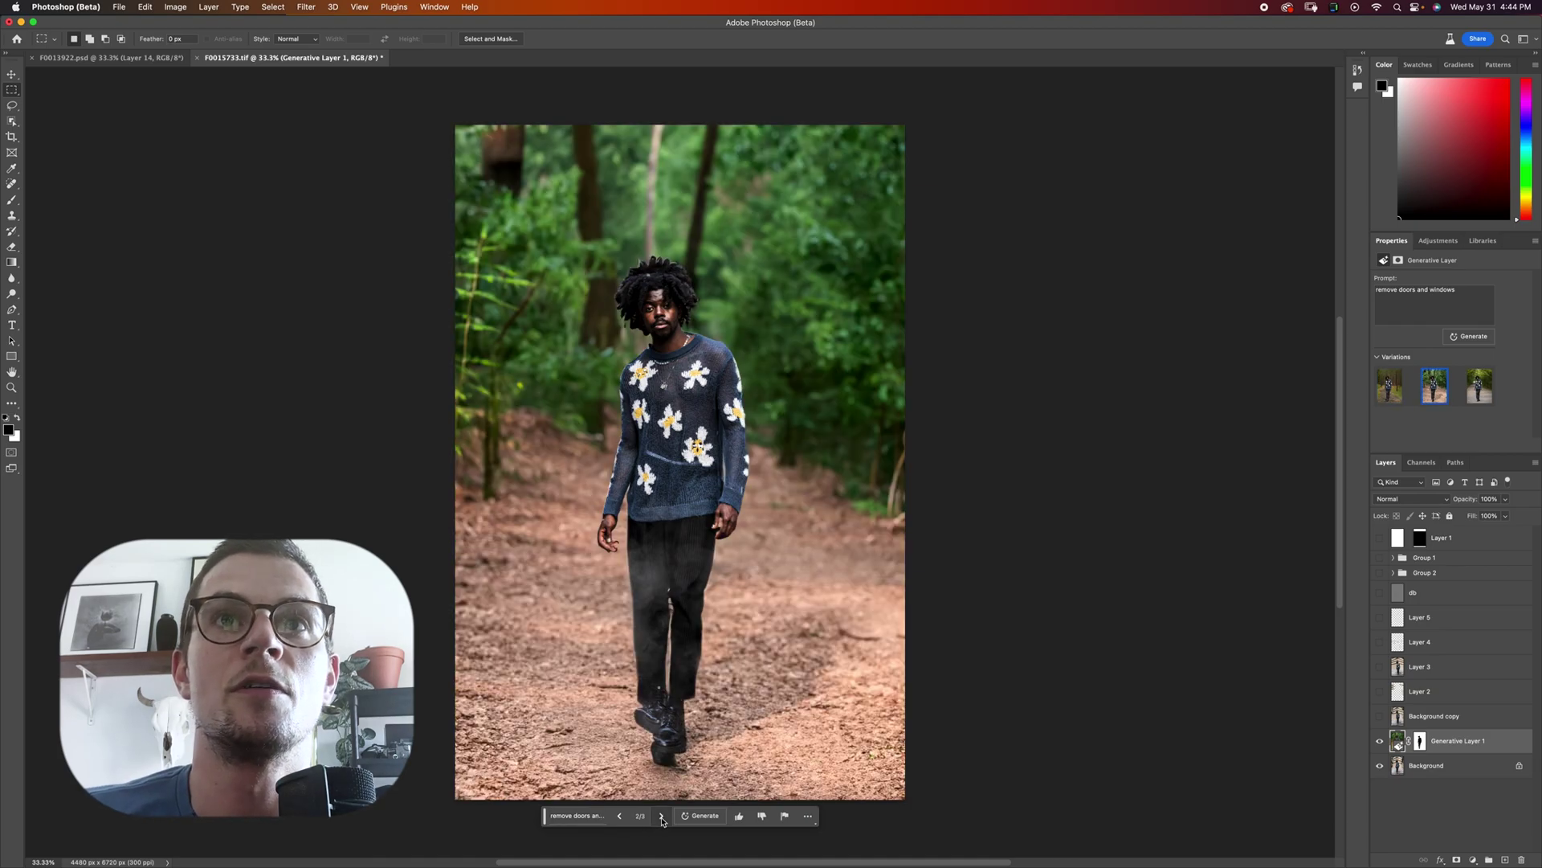
click(661, 816)
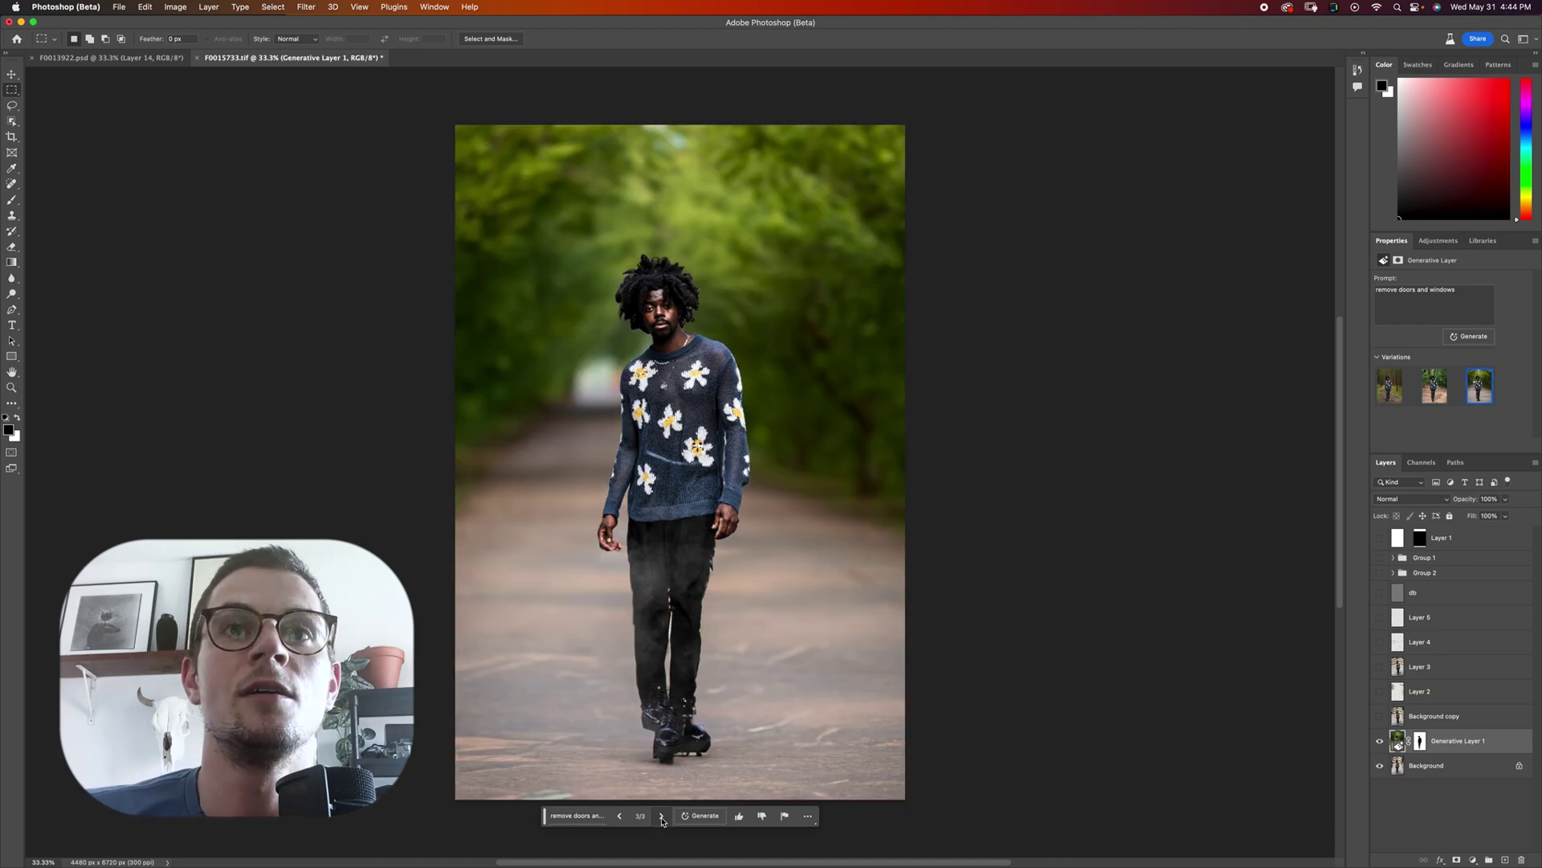
click(618, 816)
click(617, 816)
click(661, 816)
click(662, 816)
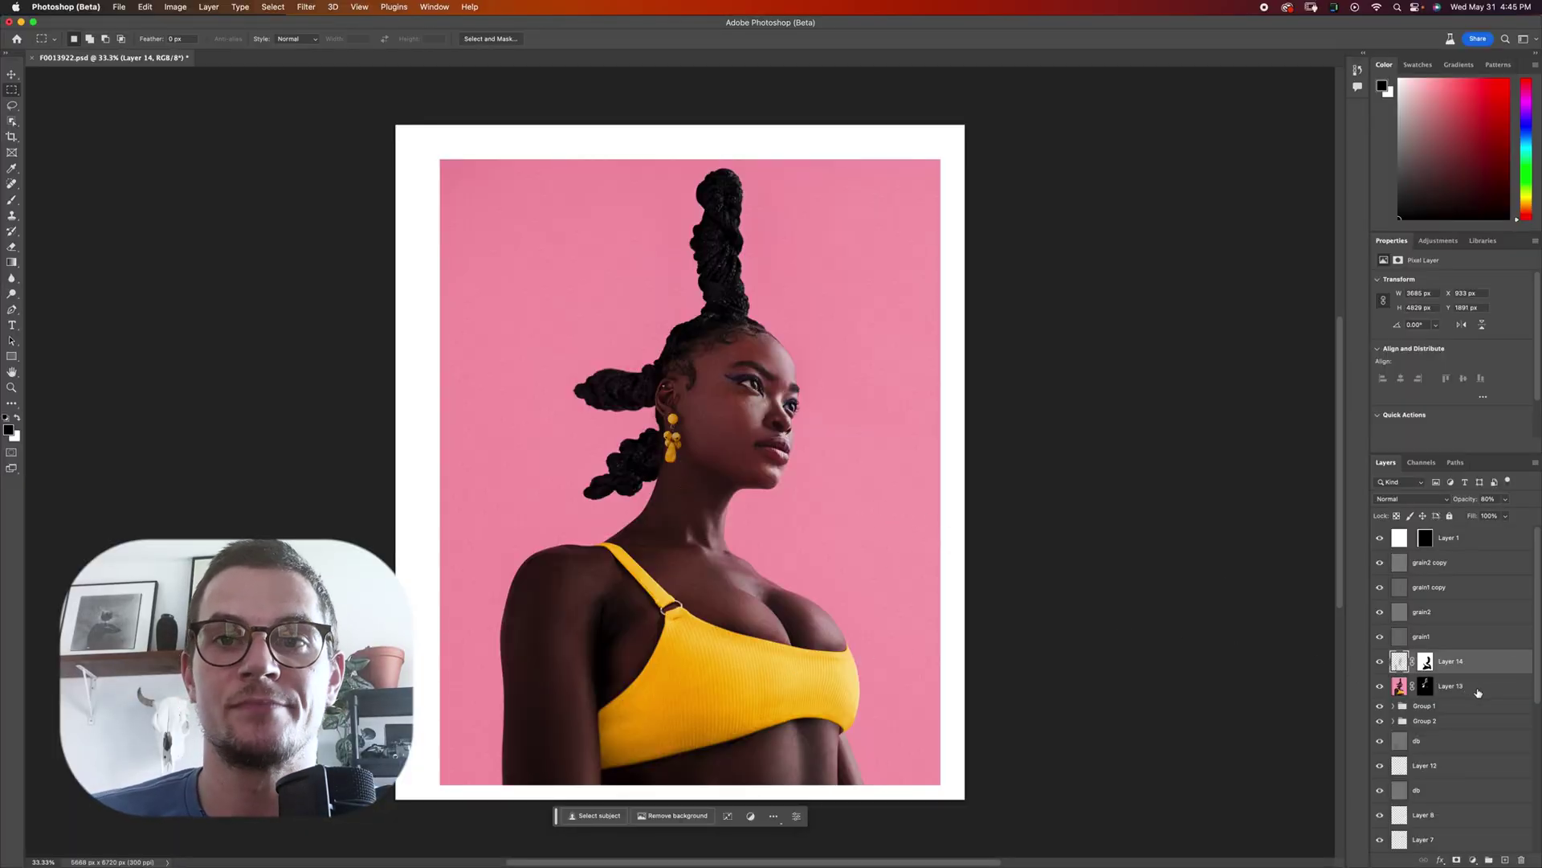
- Inspect the model's braids up close in F0013922.psd, in the retouched version and with only the Background layer shown
scroll(1460, 766, down, 5)
scroll(630, 540, up, 10)
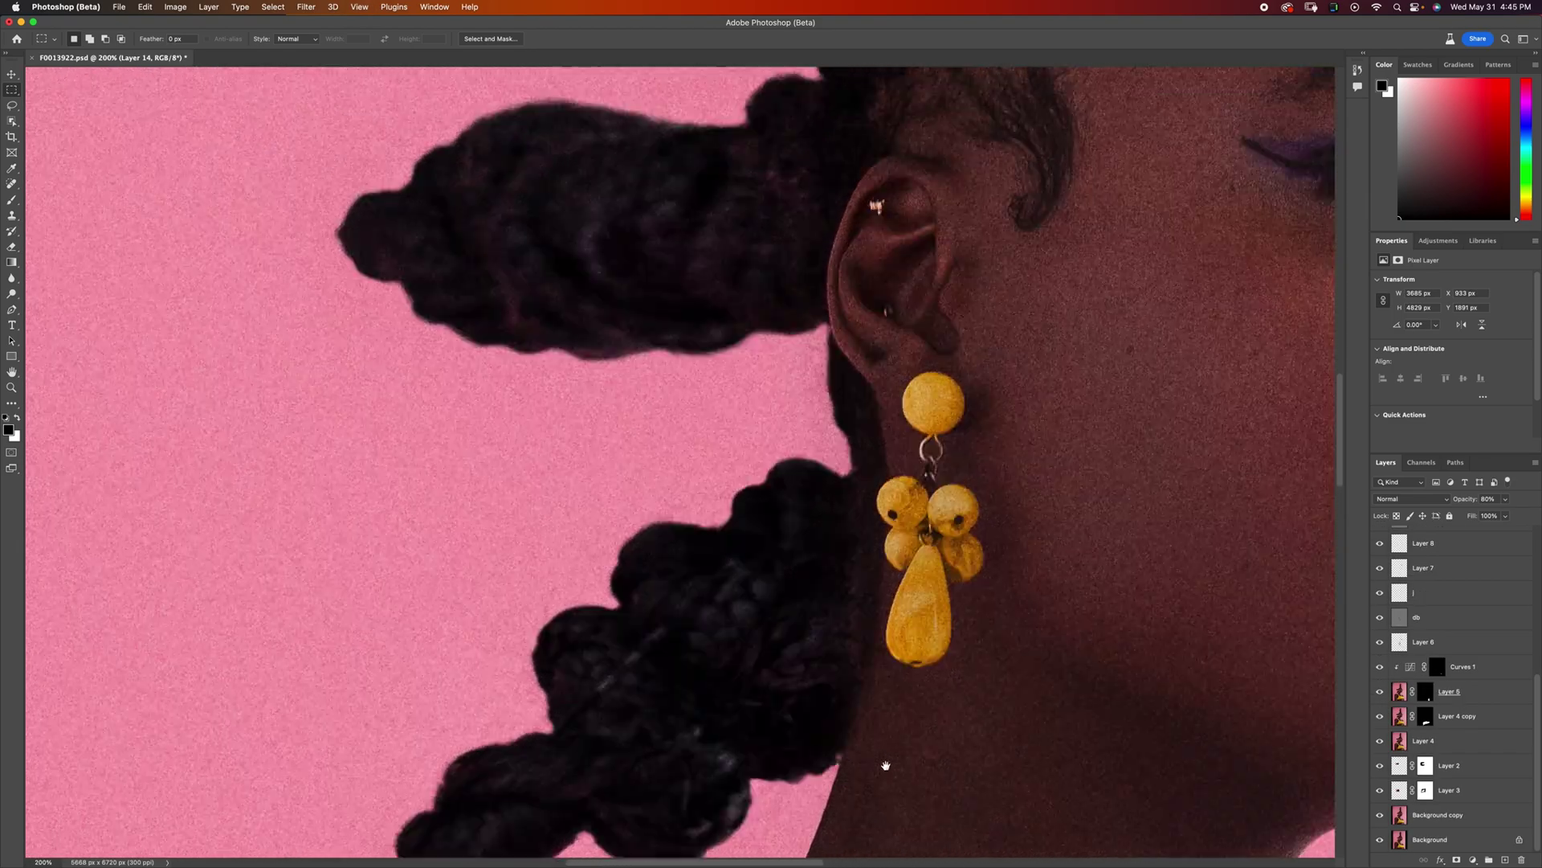
scroll(905, 359, up, 15)
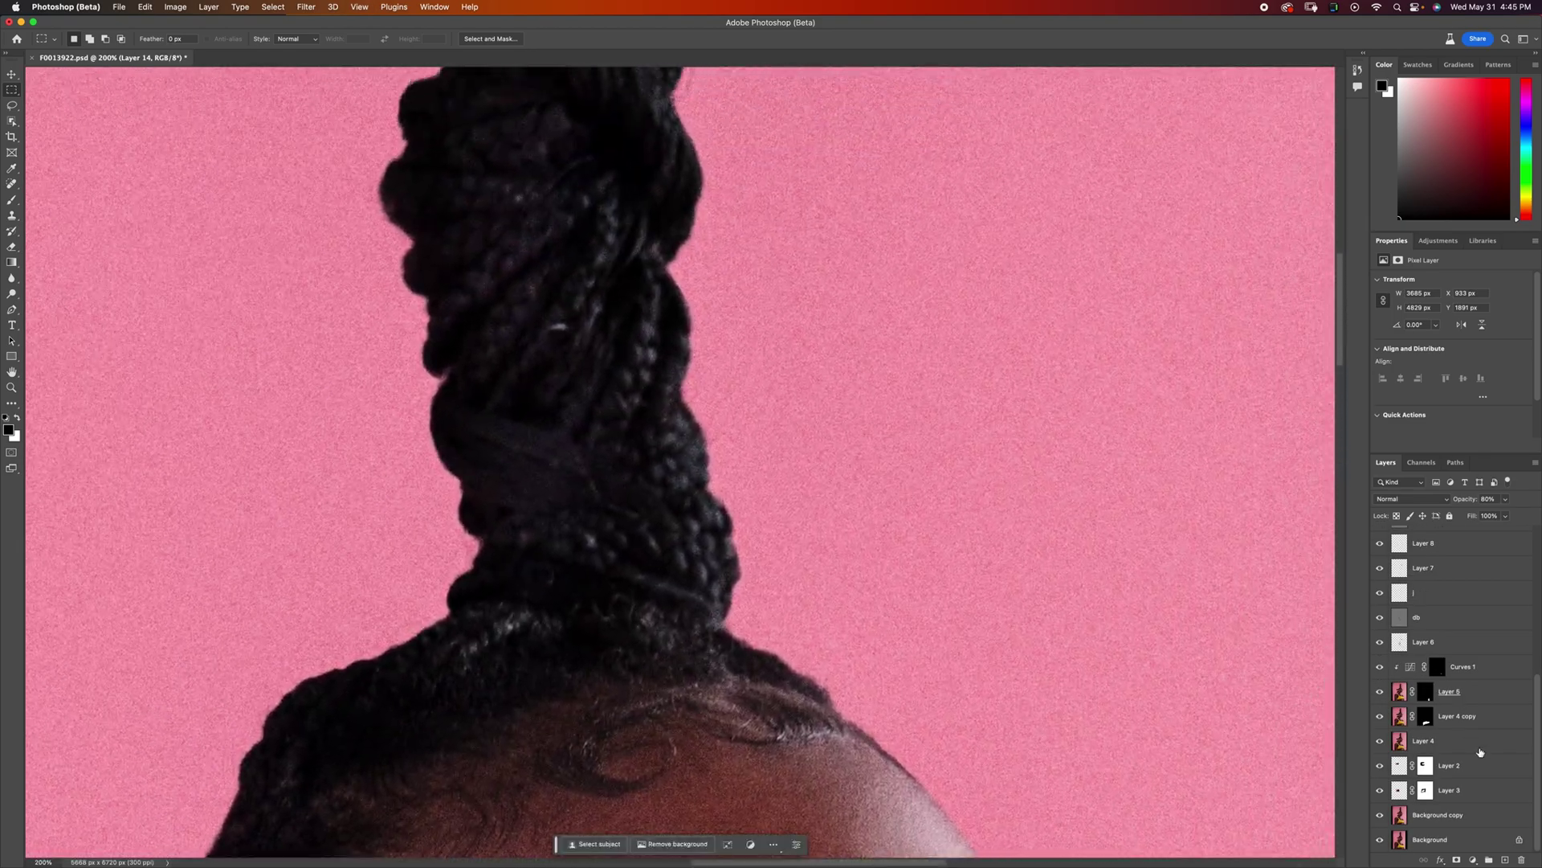
alt+click(1380, 839)
scroll(1109, 702, down, 10)
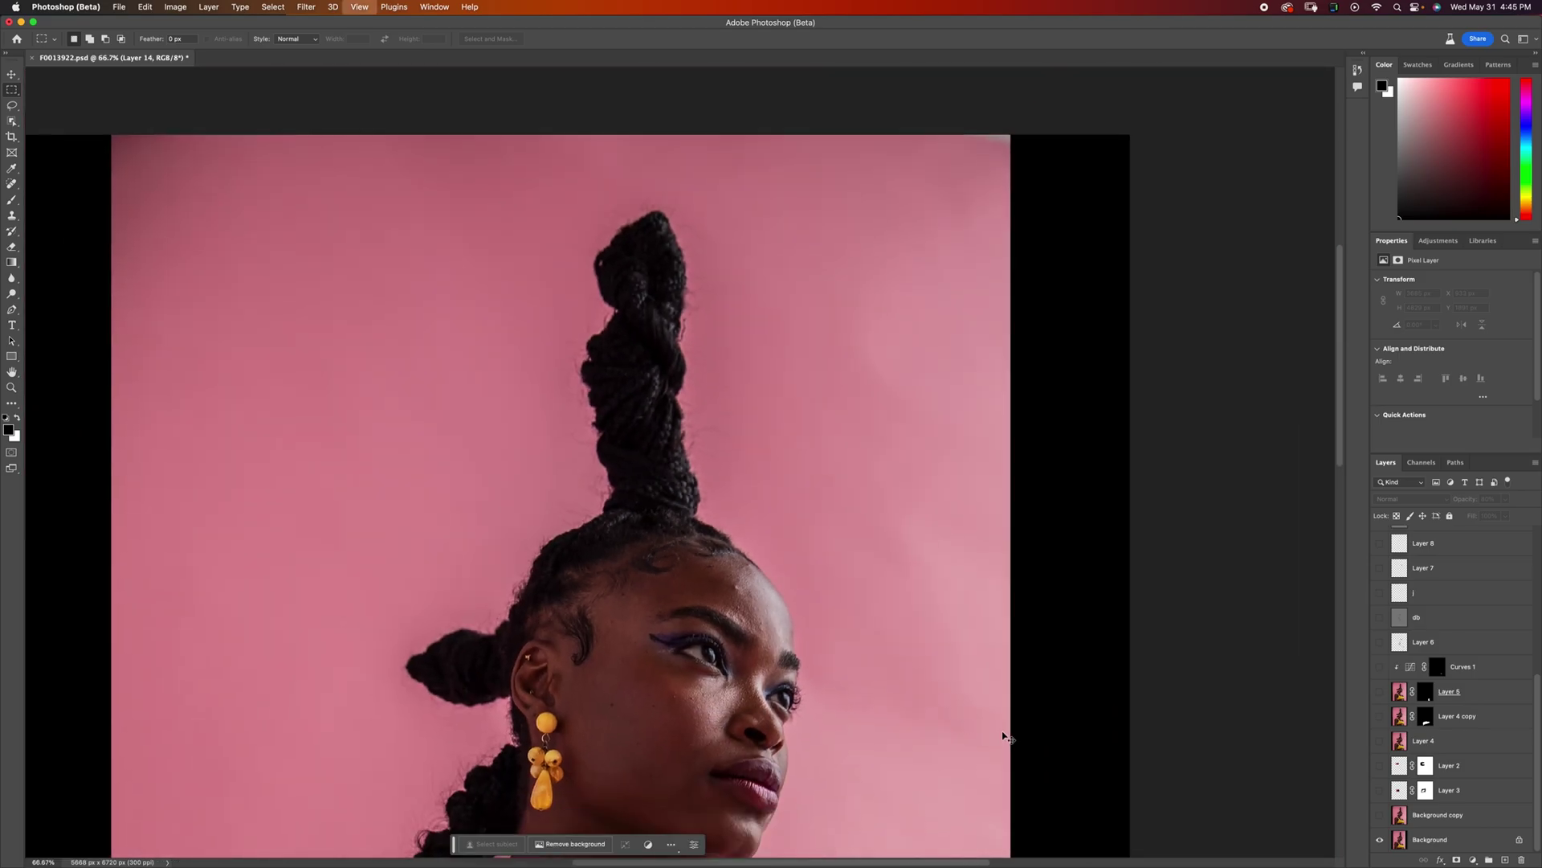
- Examine the lower edge of the yellow top at 100%, switching between the original Background and all retouching layers
scroll(901, 616, up, 5)
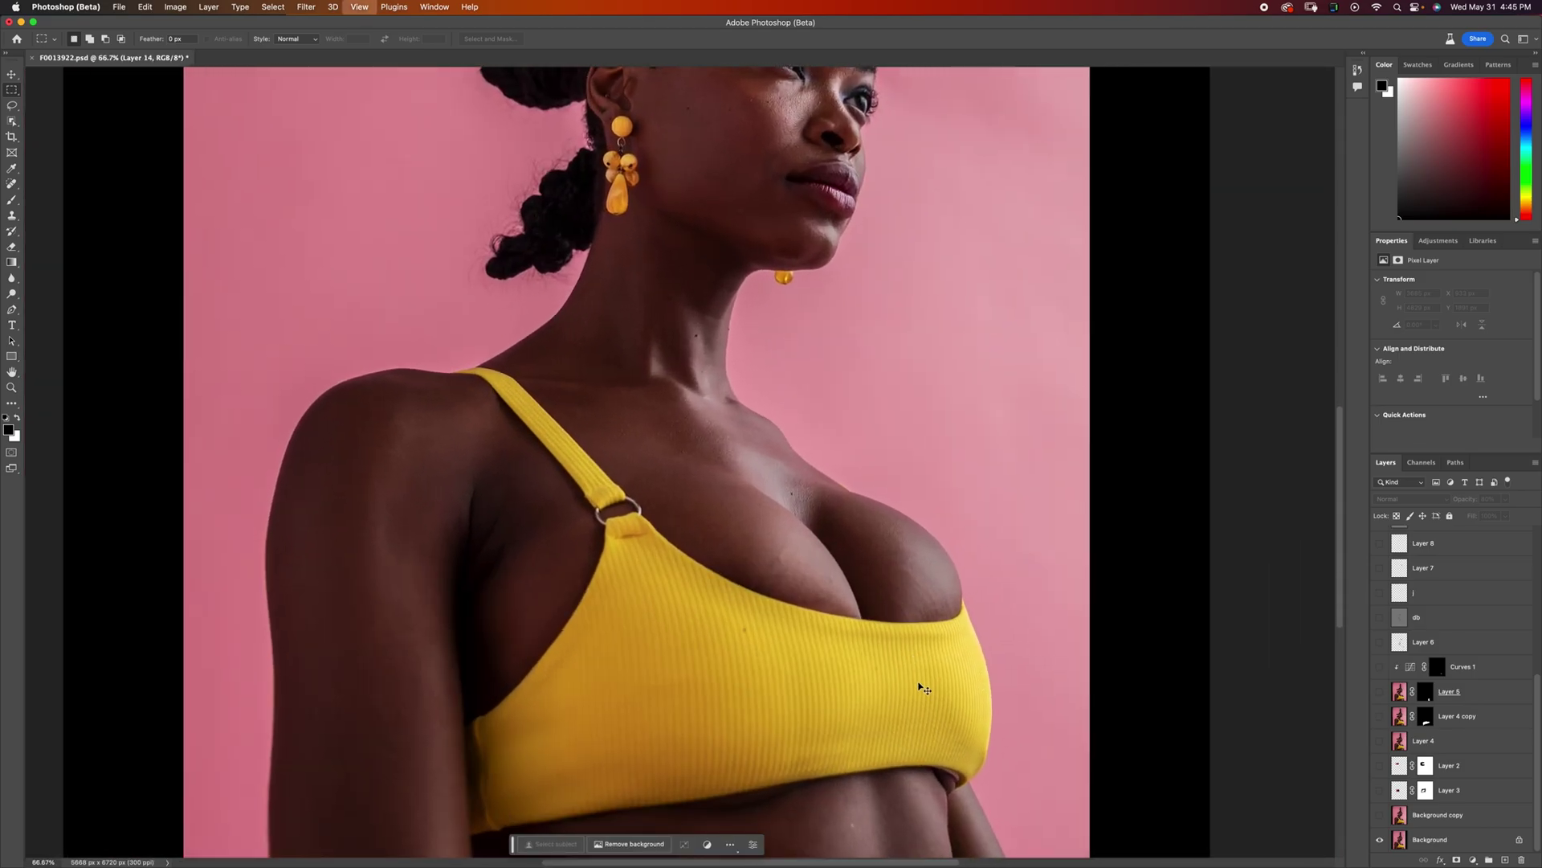
scroll(888, 378, down, 5)
drag(953, 509, 923, 553)
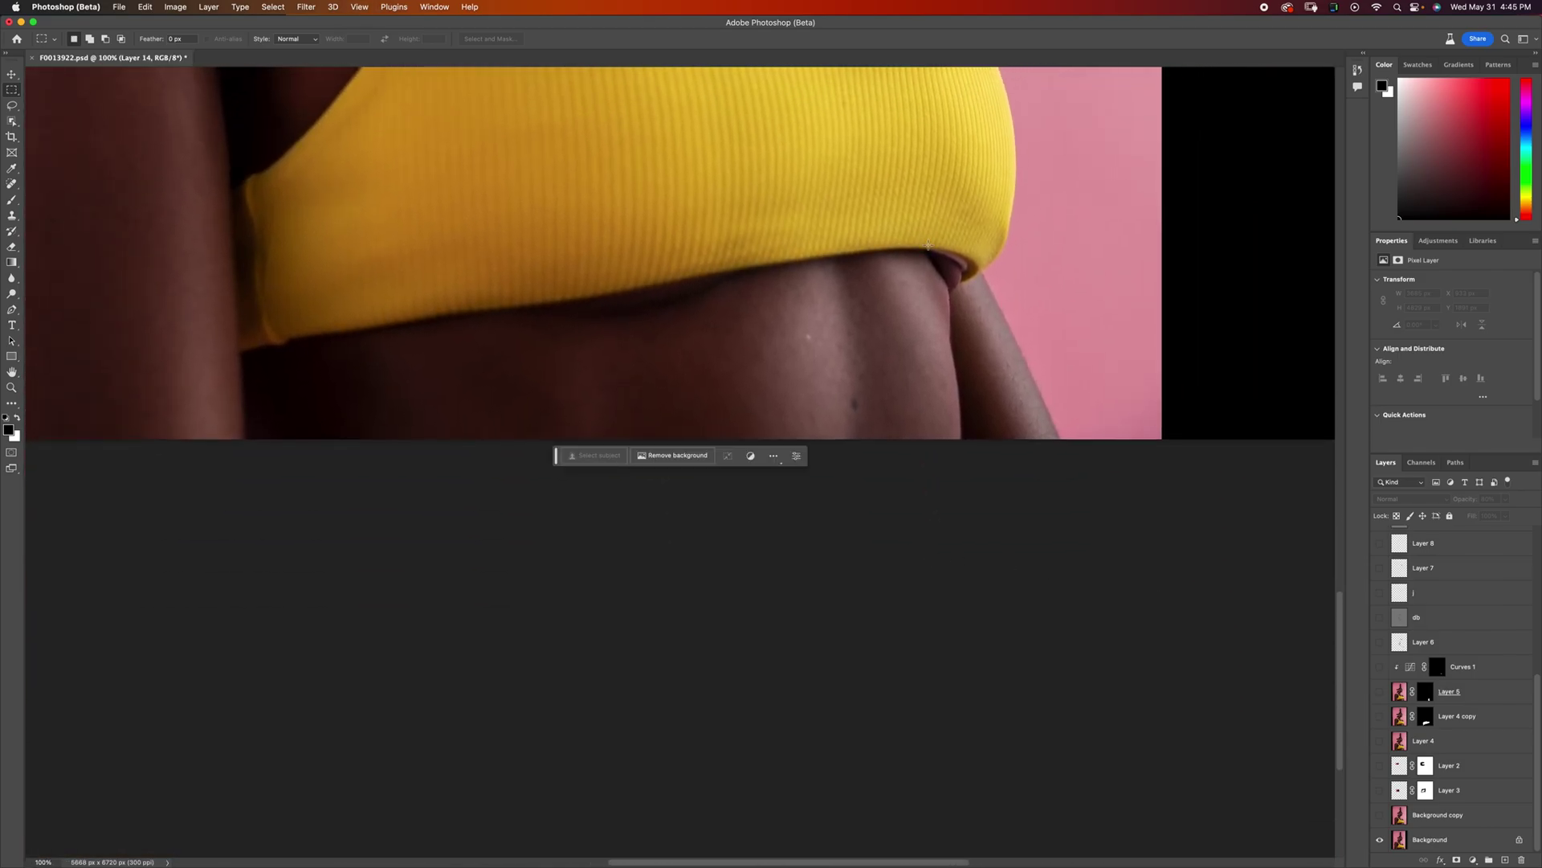
alt+click(1380, 839)
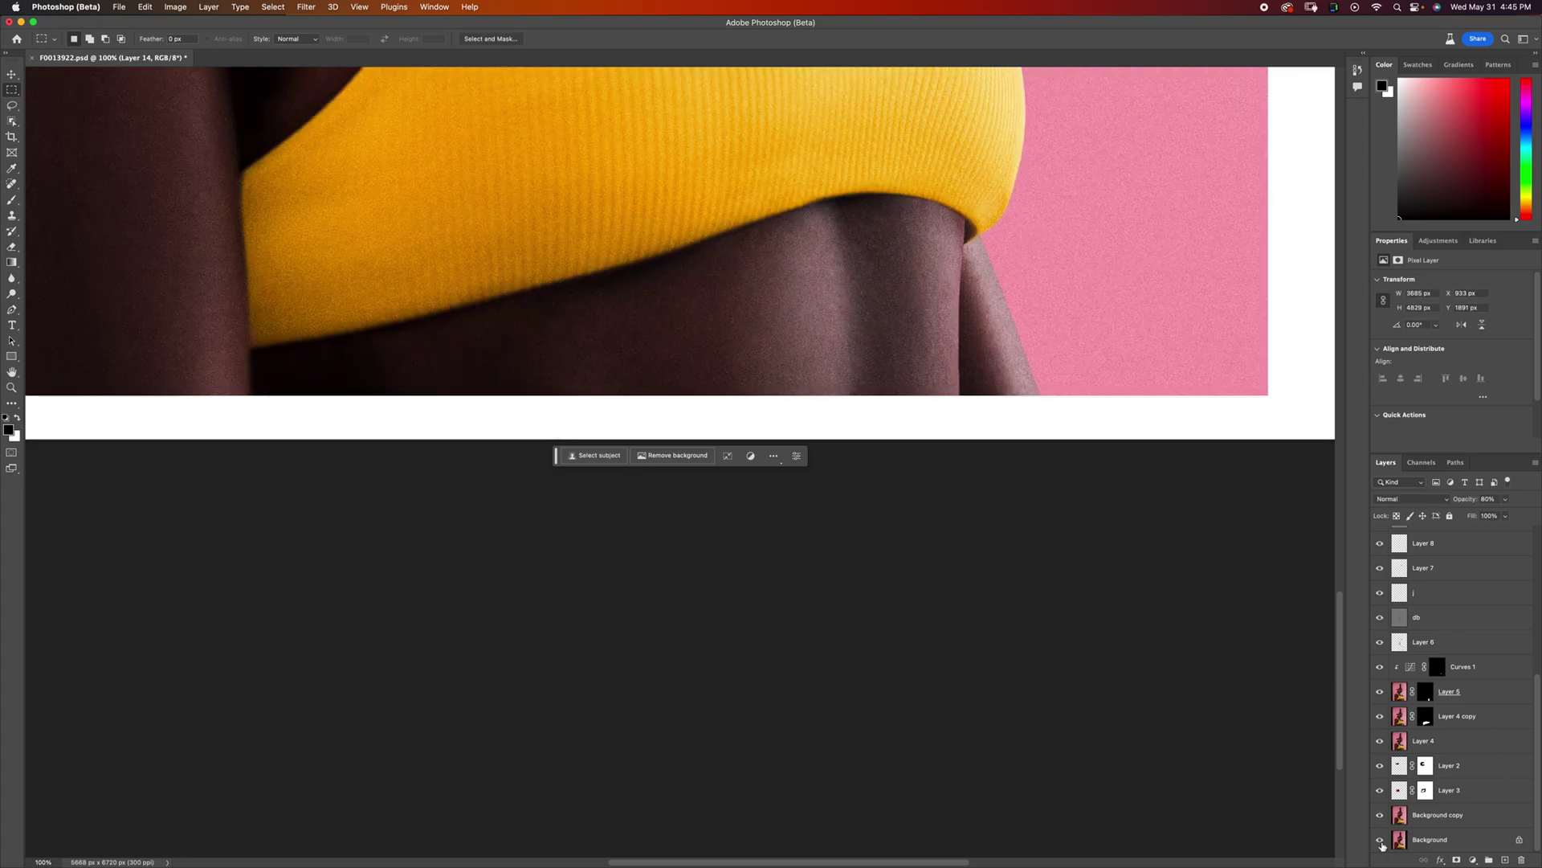
scroll(1129, 561, up, 5)
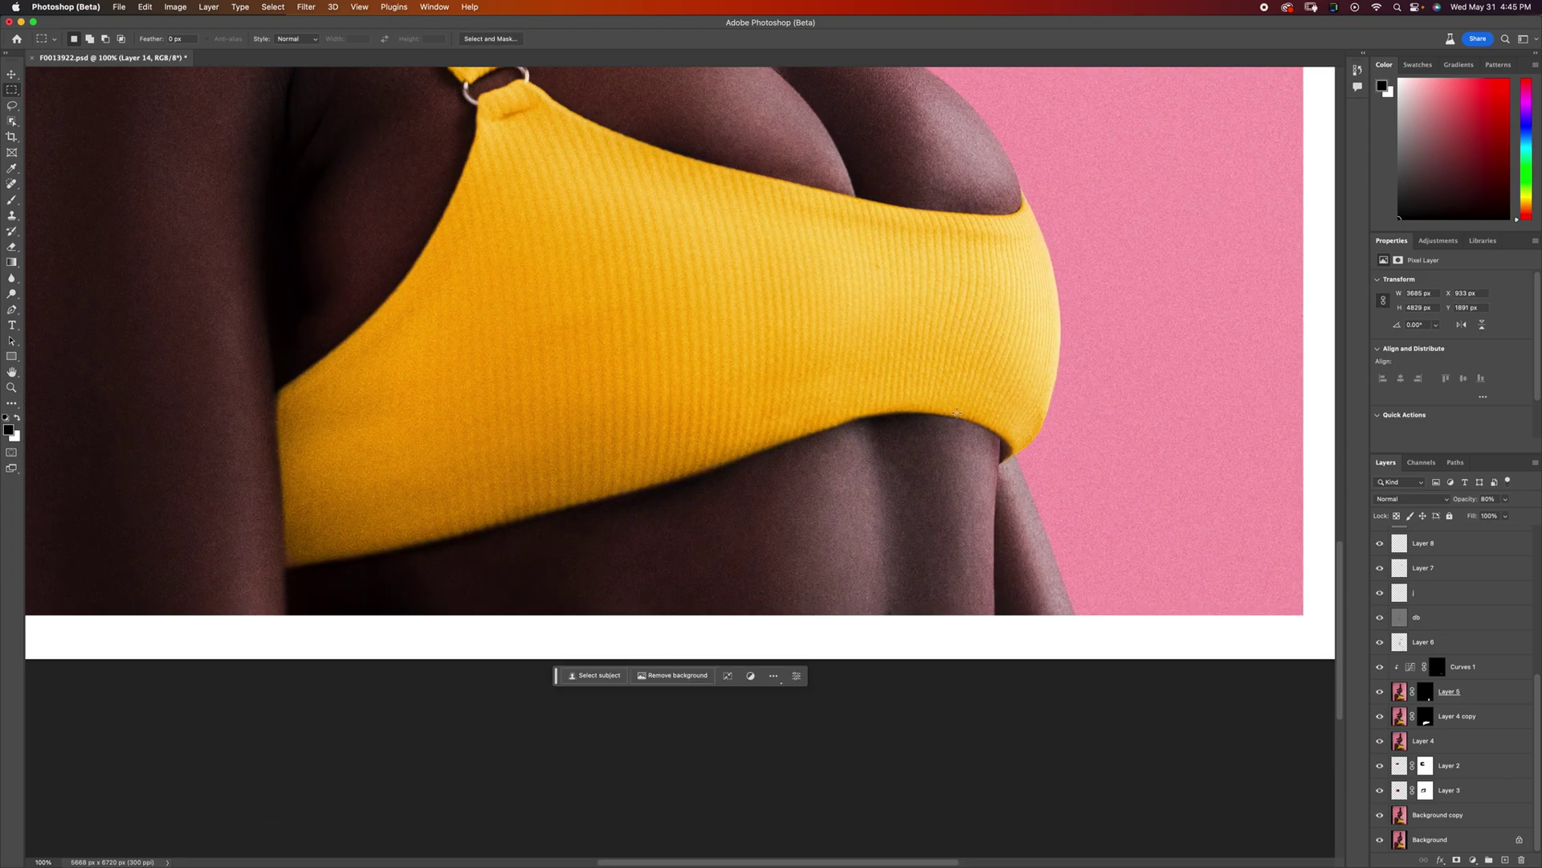
drag(1053, 592, 1078, 482)
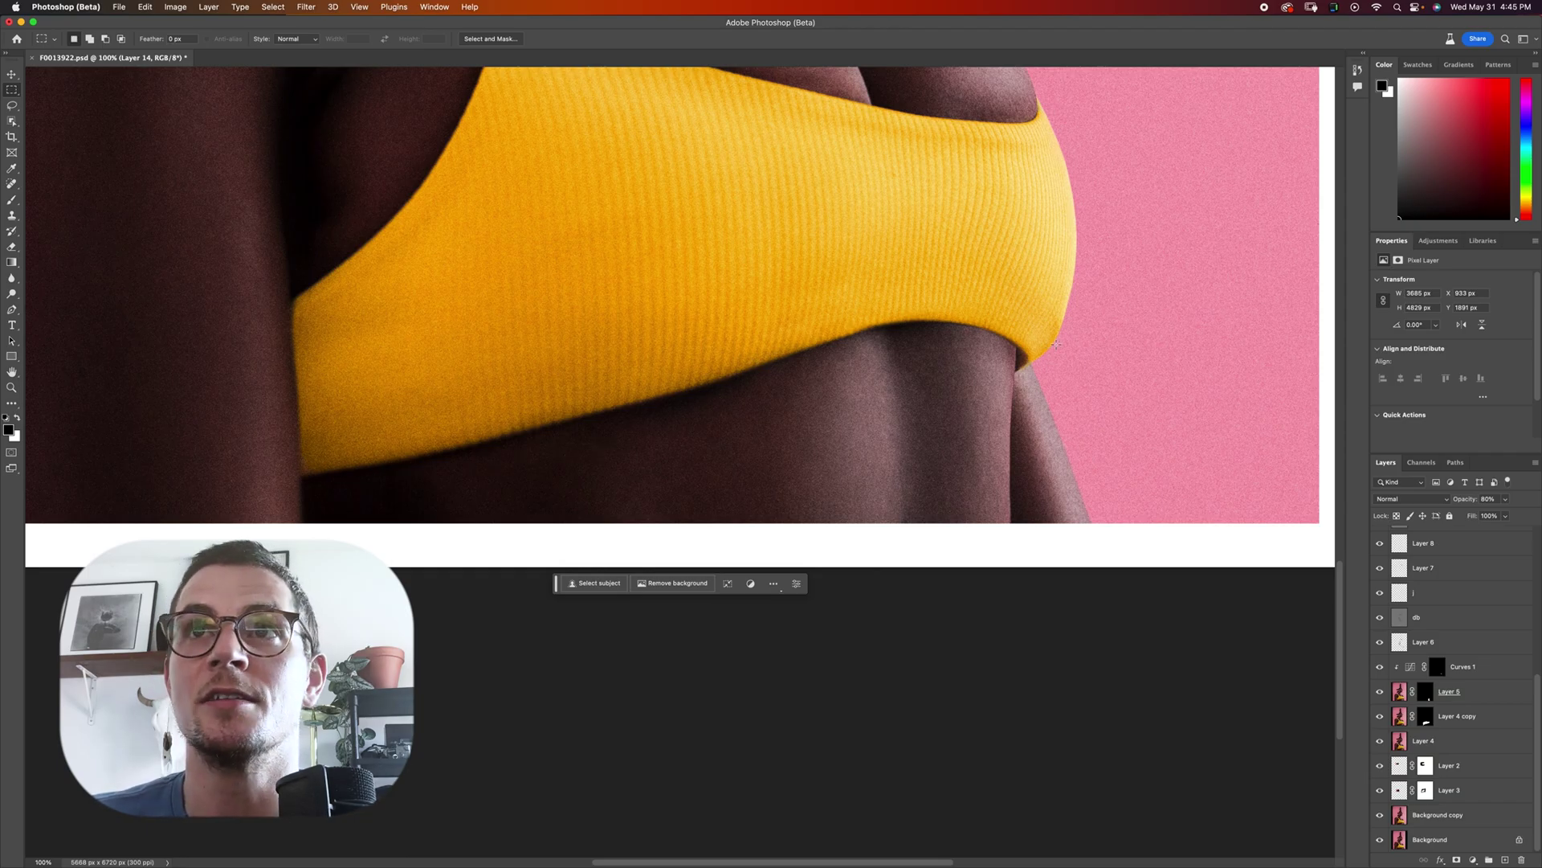
alt+click(1381, 841)
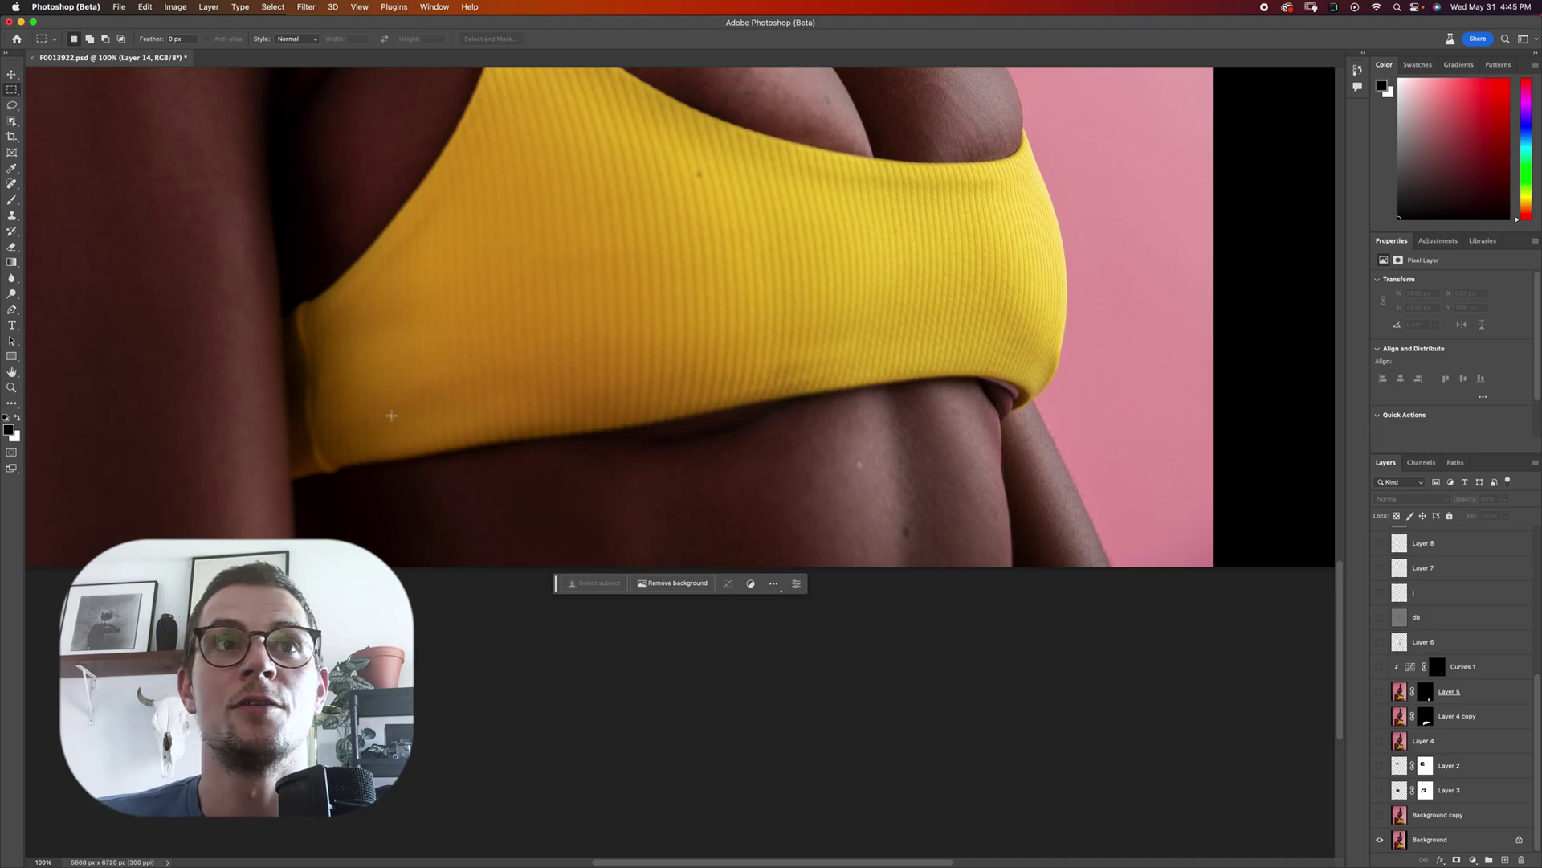
- Select a rectangular area around the yellow top's side seam beside the arm for Generative Fill
scroll(316, 460, down, 2)
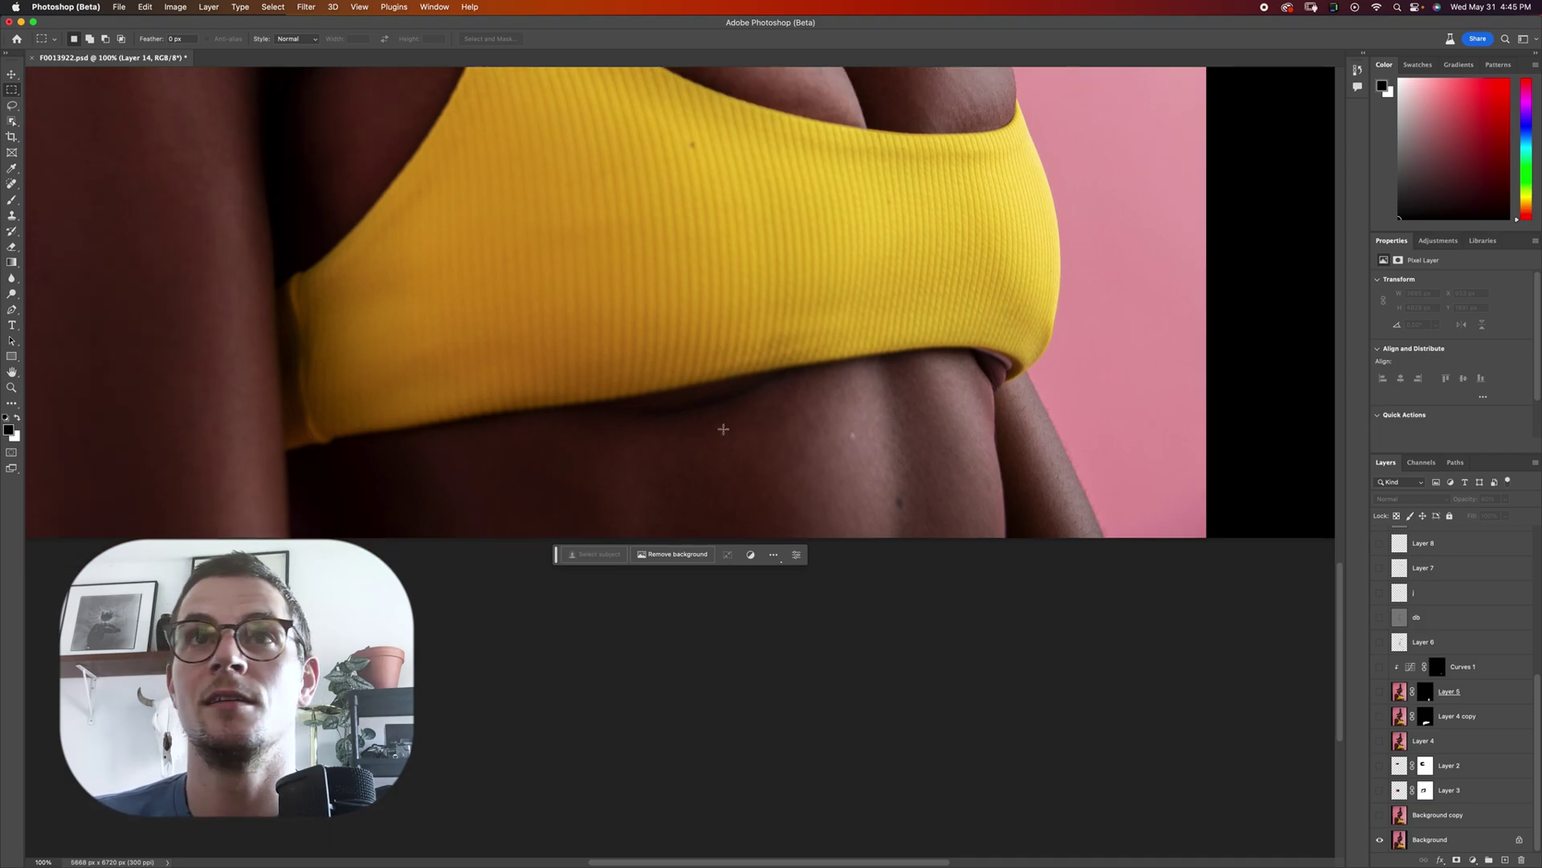
drag(194, 234, 436, 490)
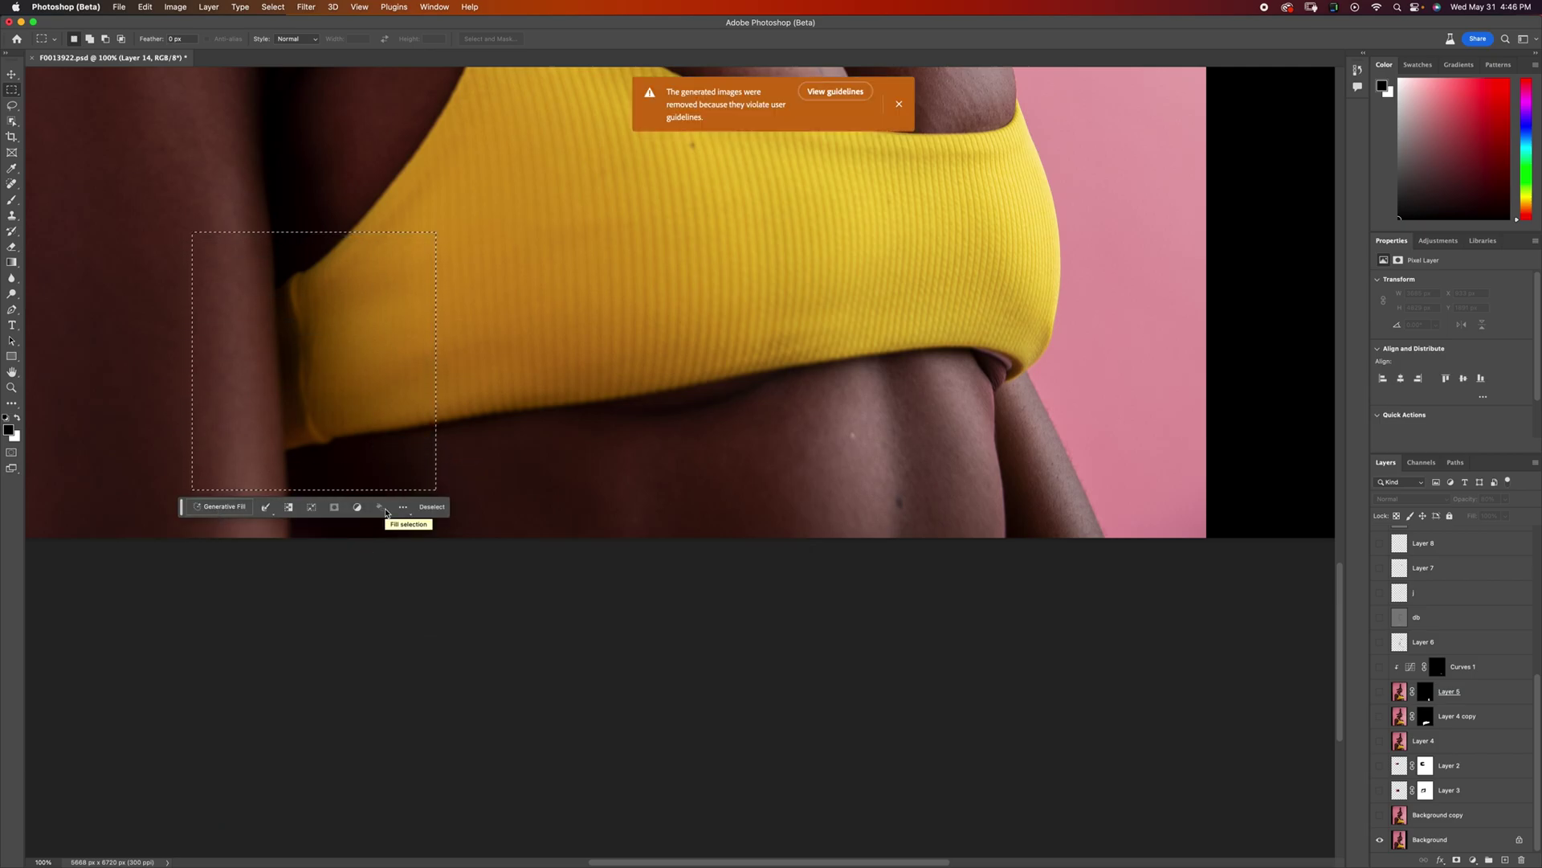
- Inspect the "remove under seam" fill along the yellow top's lower edge at up to 200%
scroll(385, 513, down, 10)
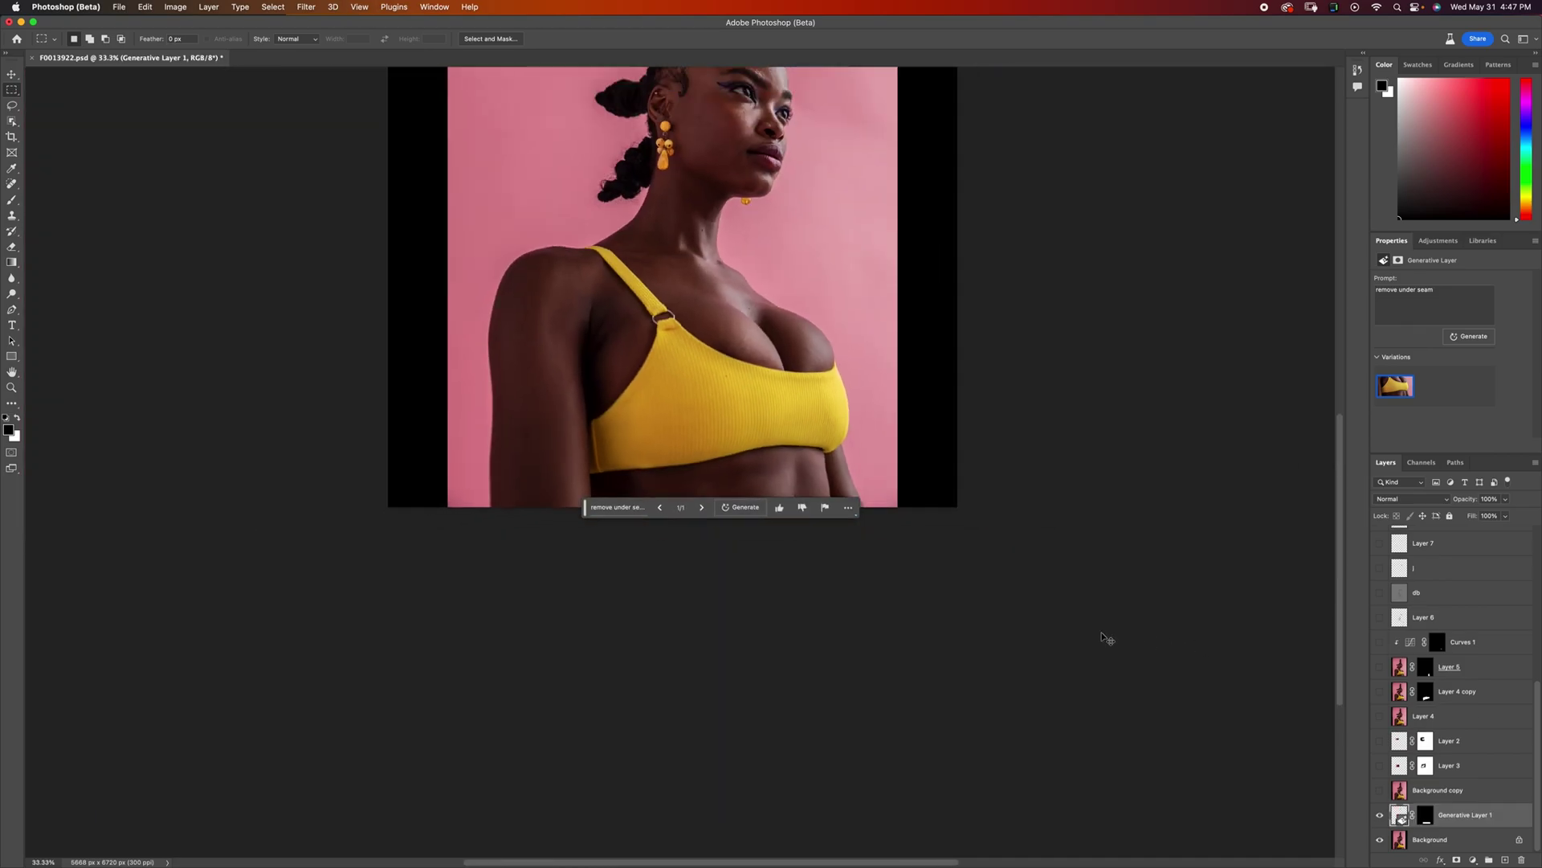
key(super+equal)
key(super+equal)
key(super+equal)
key(super+equal)
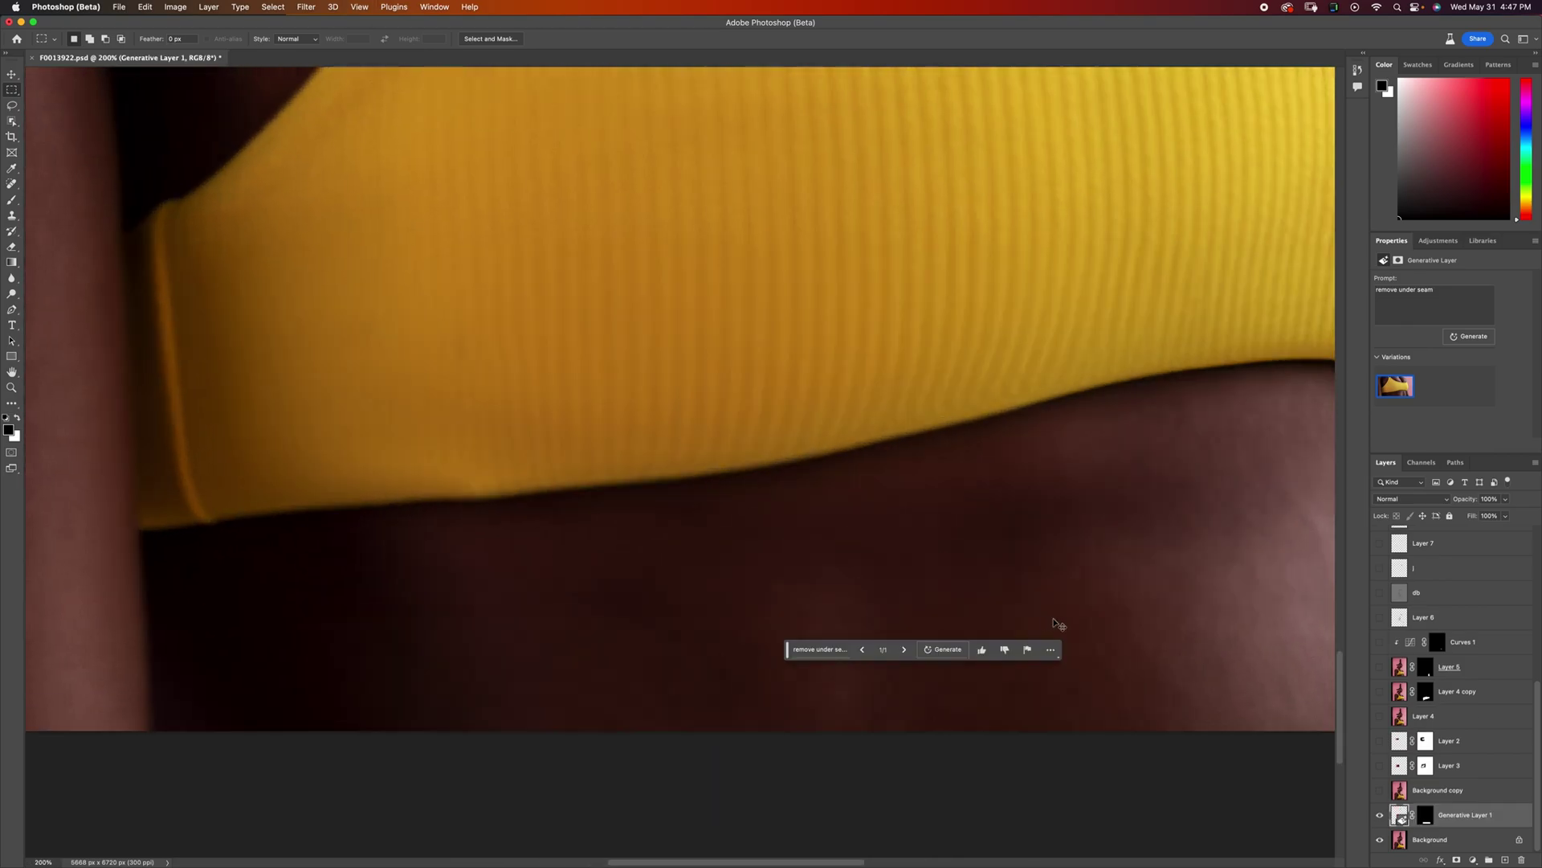
key(super+minus)
- Compare the yellow top's lower edge with the generative layer hidden and shown
click(1380, 815)
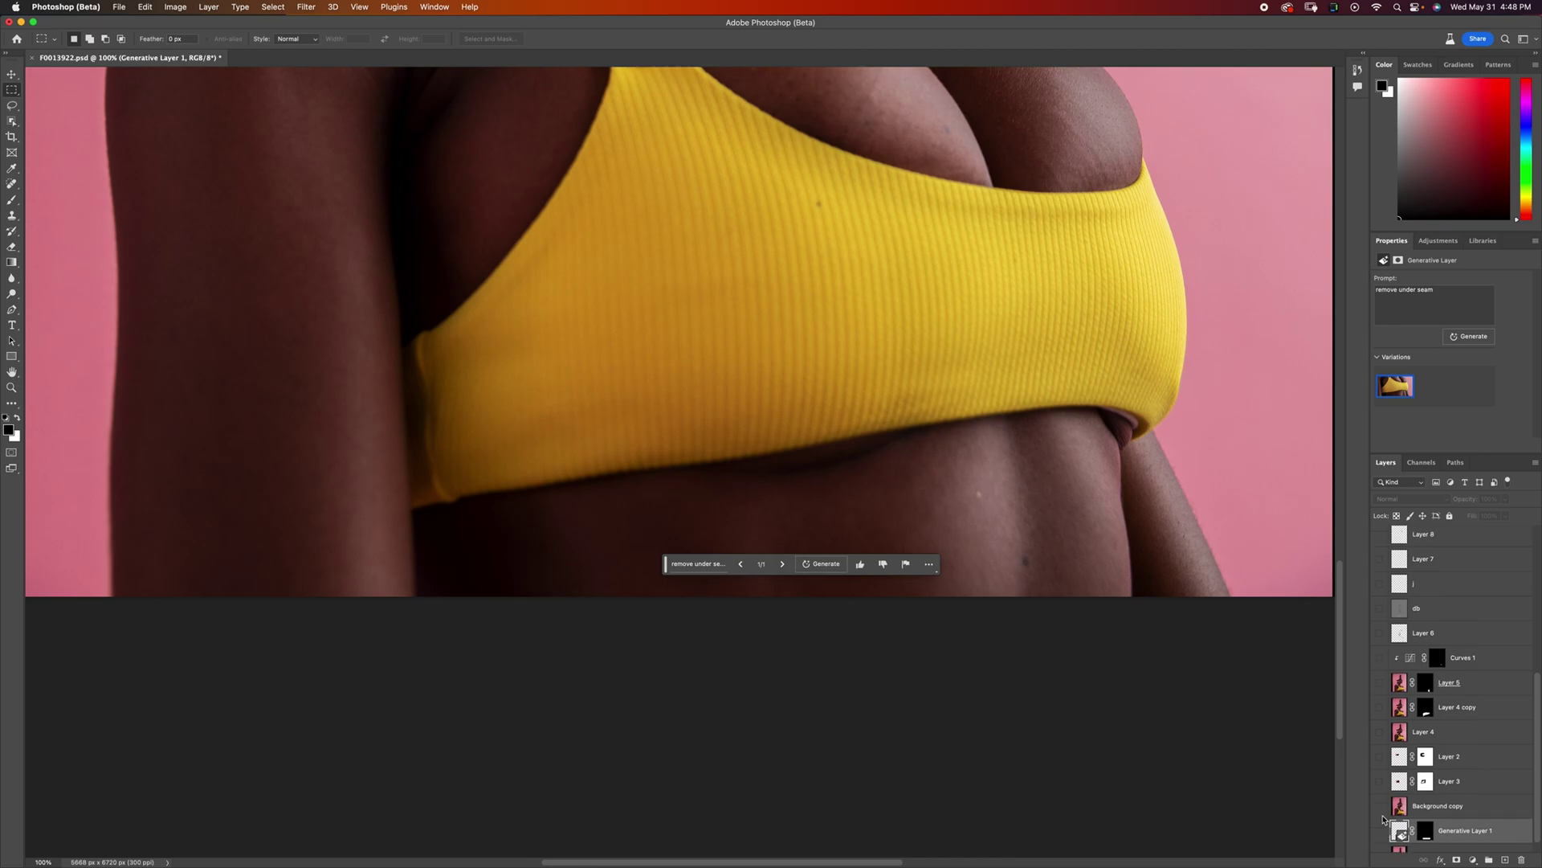
click(1382, 830)
scroll(1382, 827, up, 1)
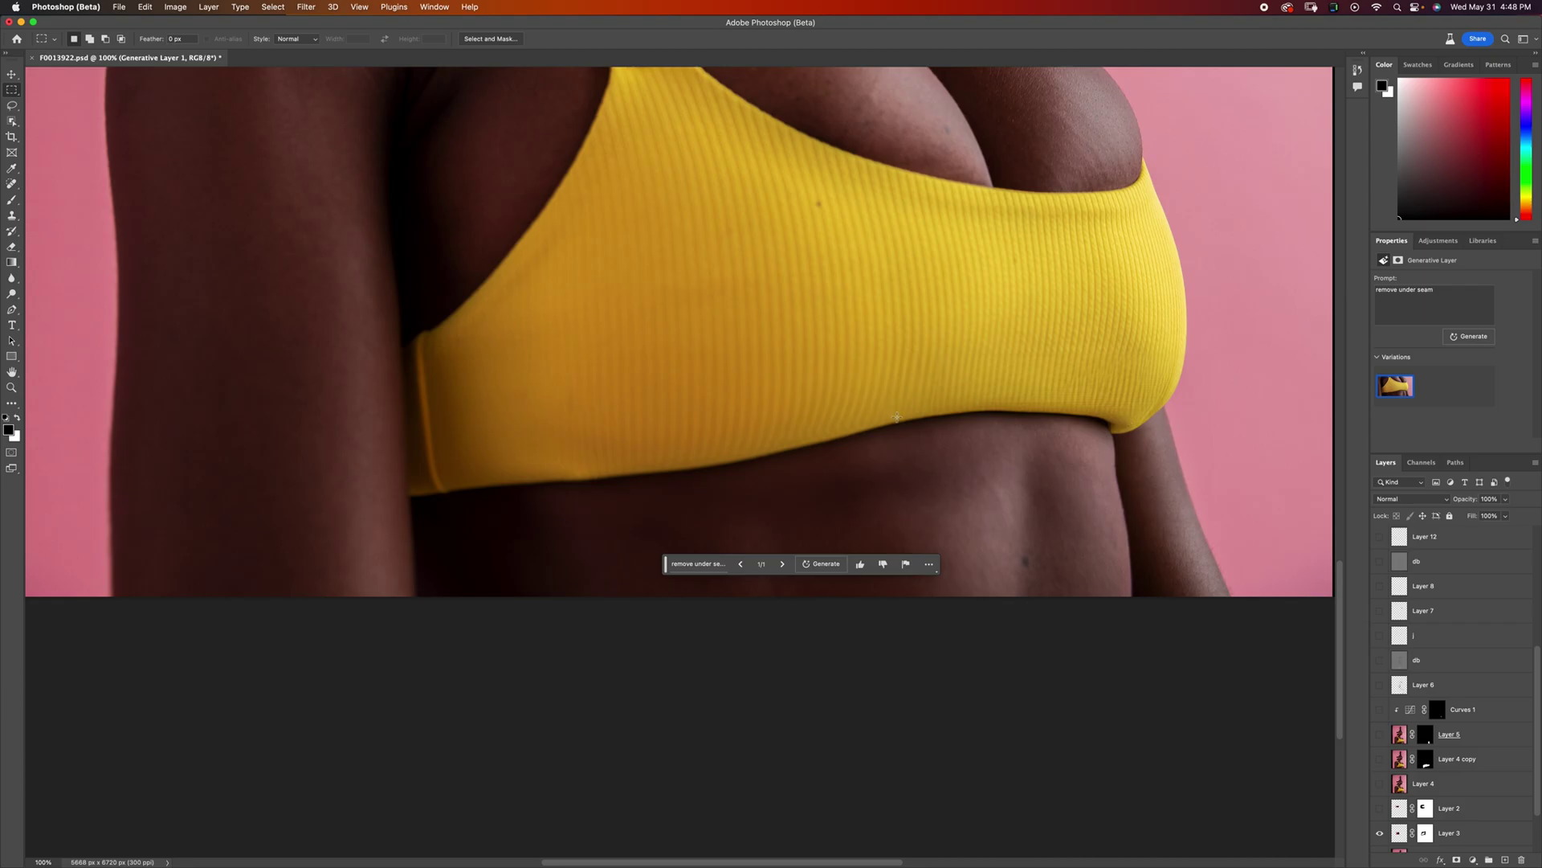
scroll(1124, 482, down, 2)
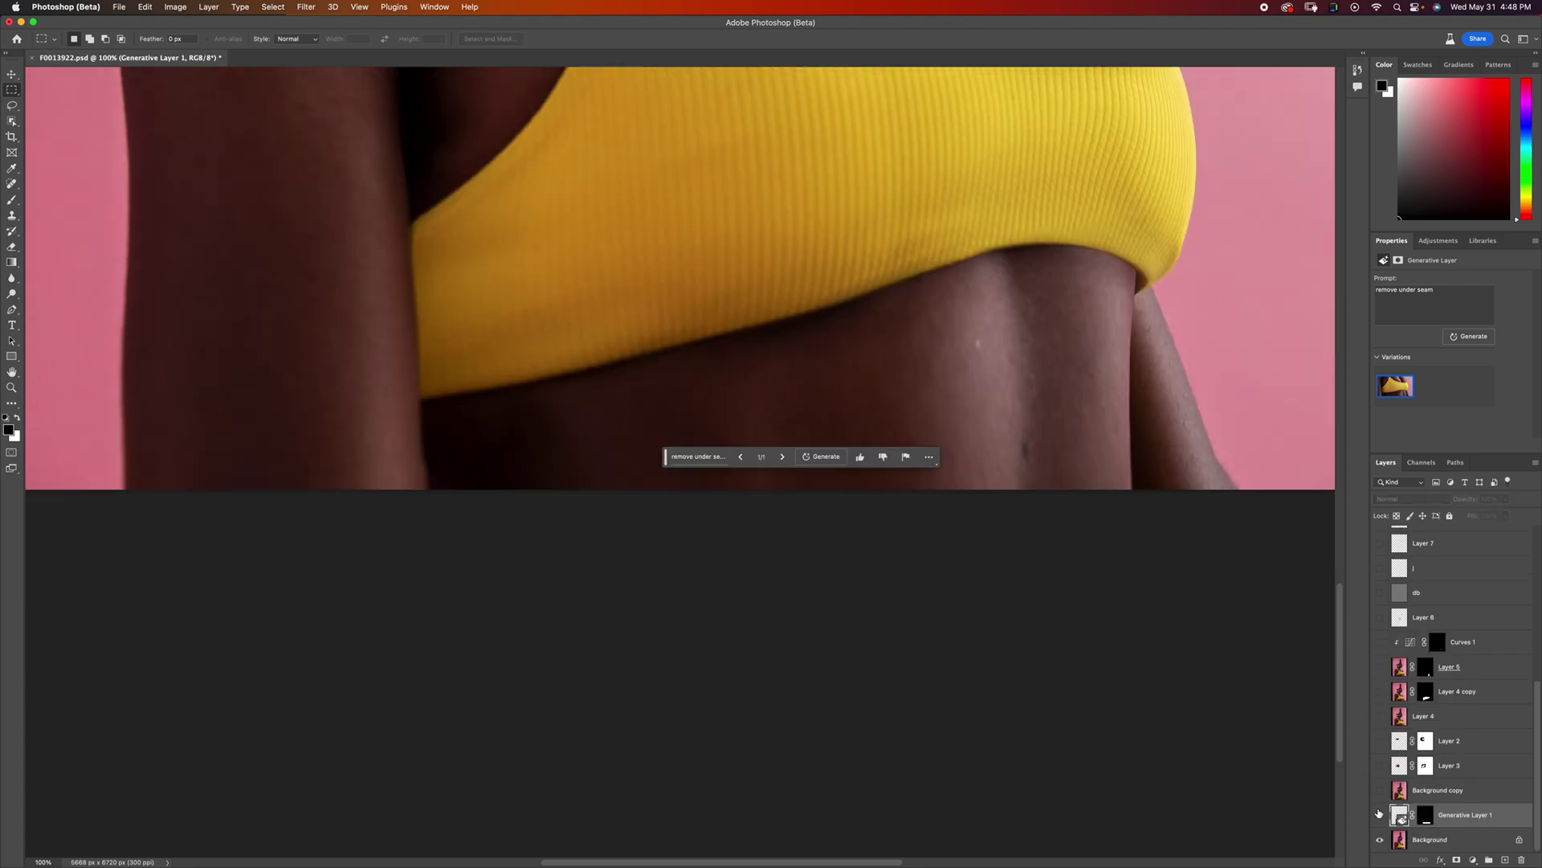
click(1380, 817)
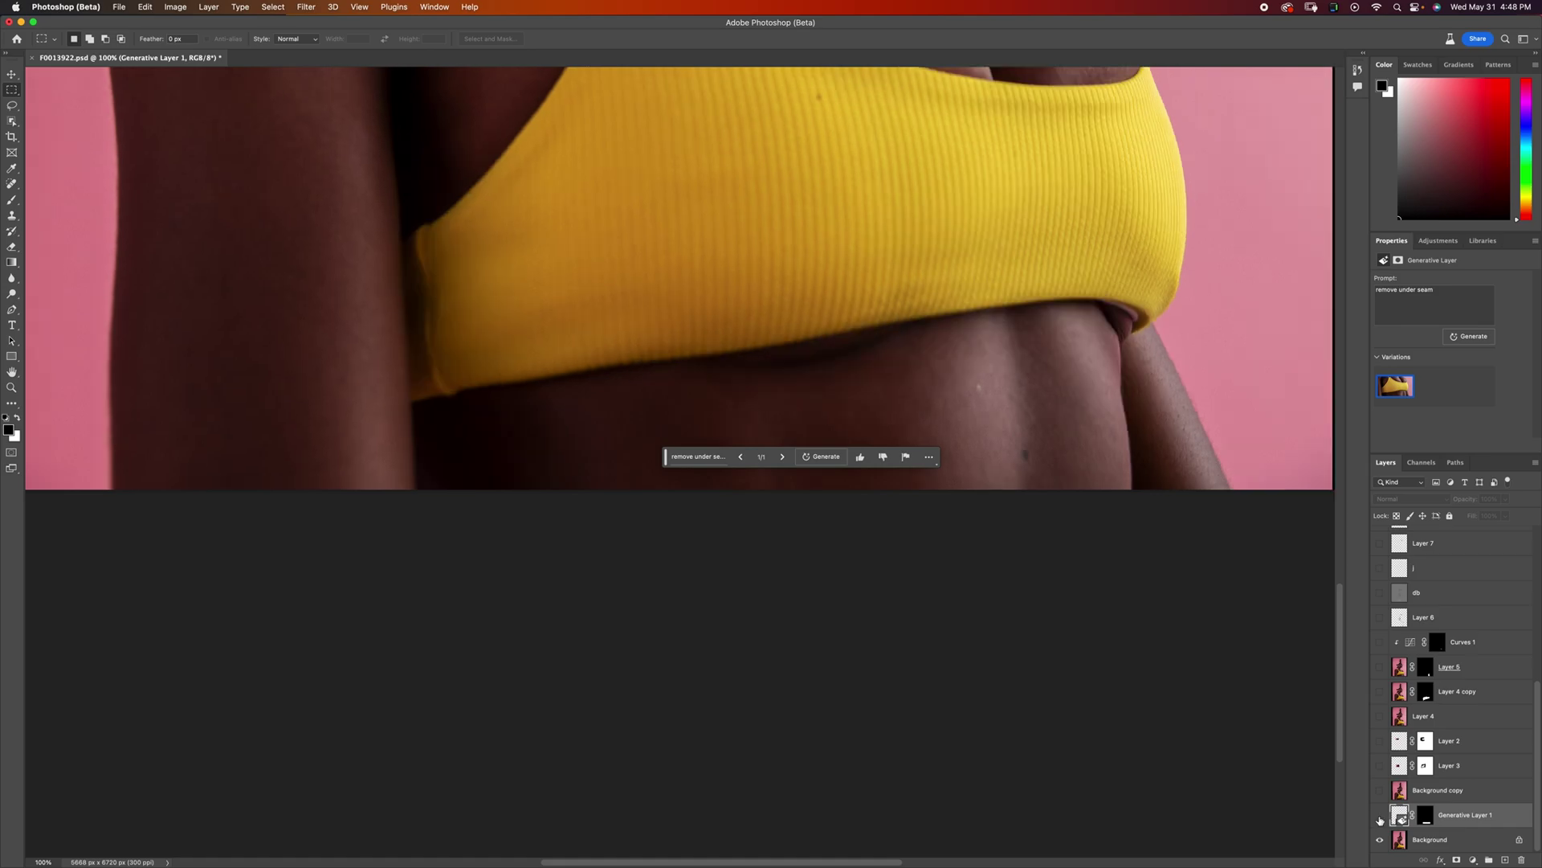
click(1380, 817)
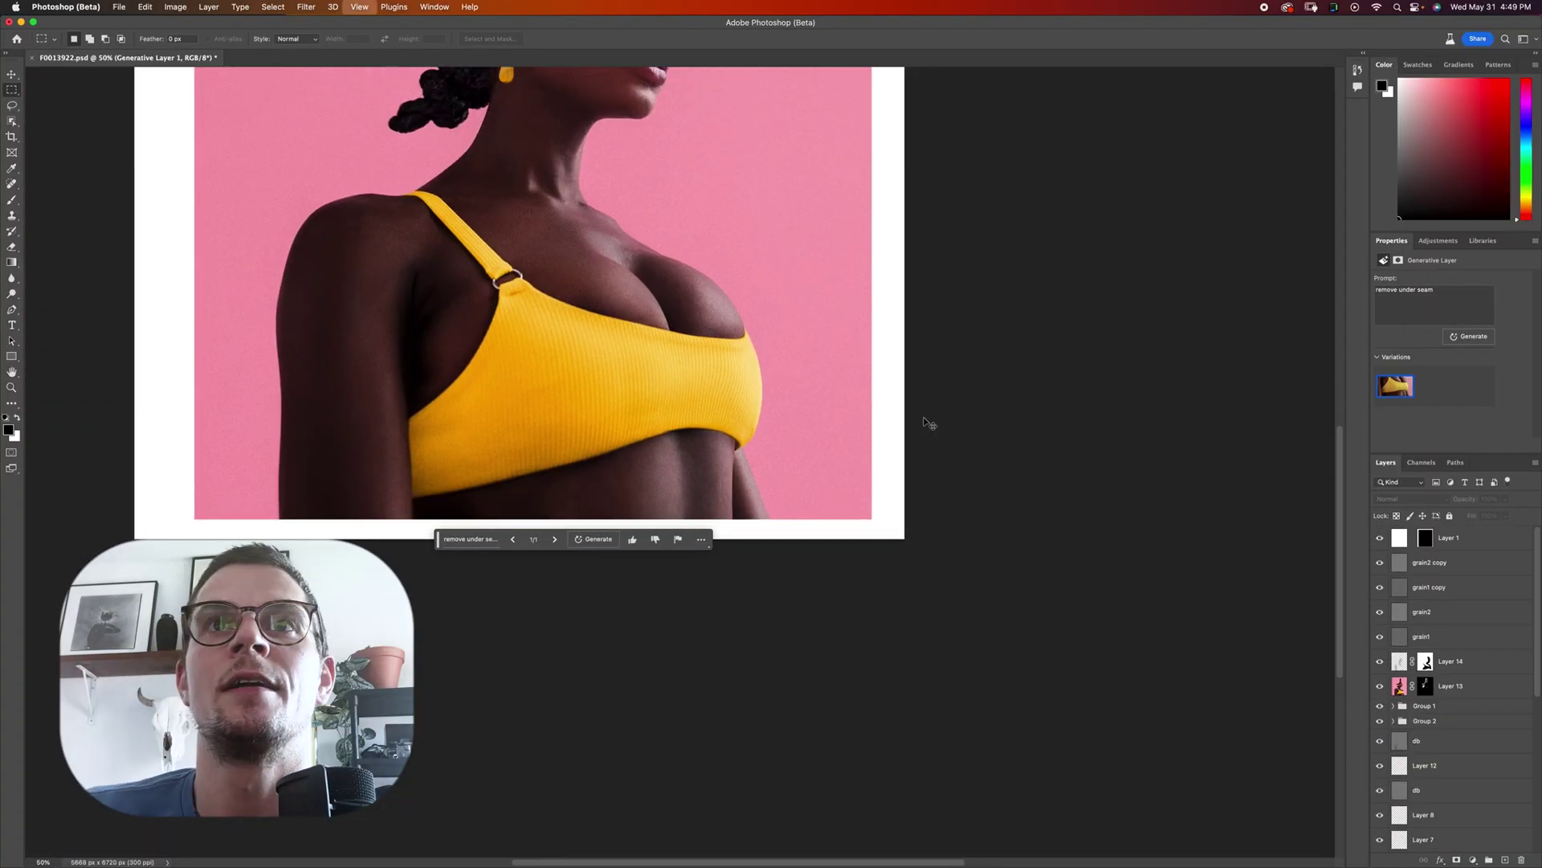
- Examine the yellow top in the manually retouched portrait with all layers shown, from 33.3% up to 66.7%
key(super+0)
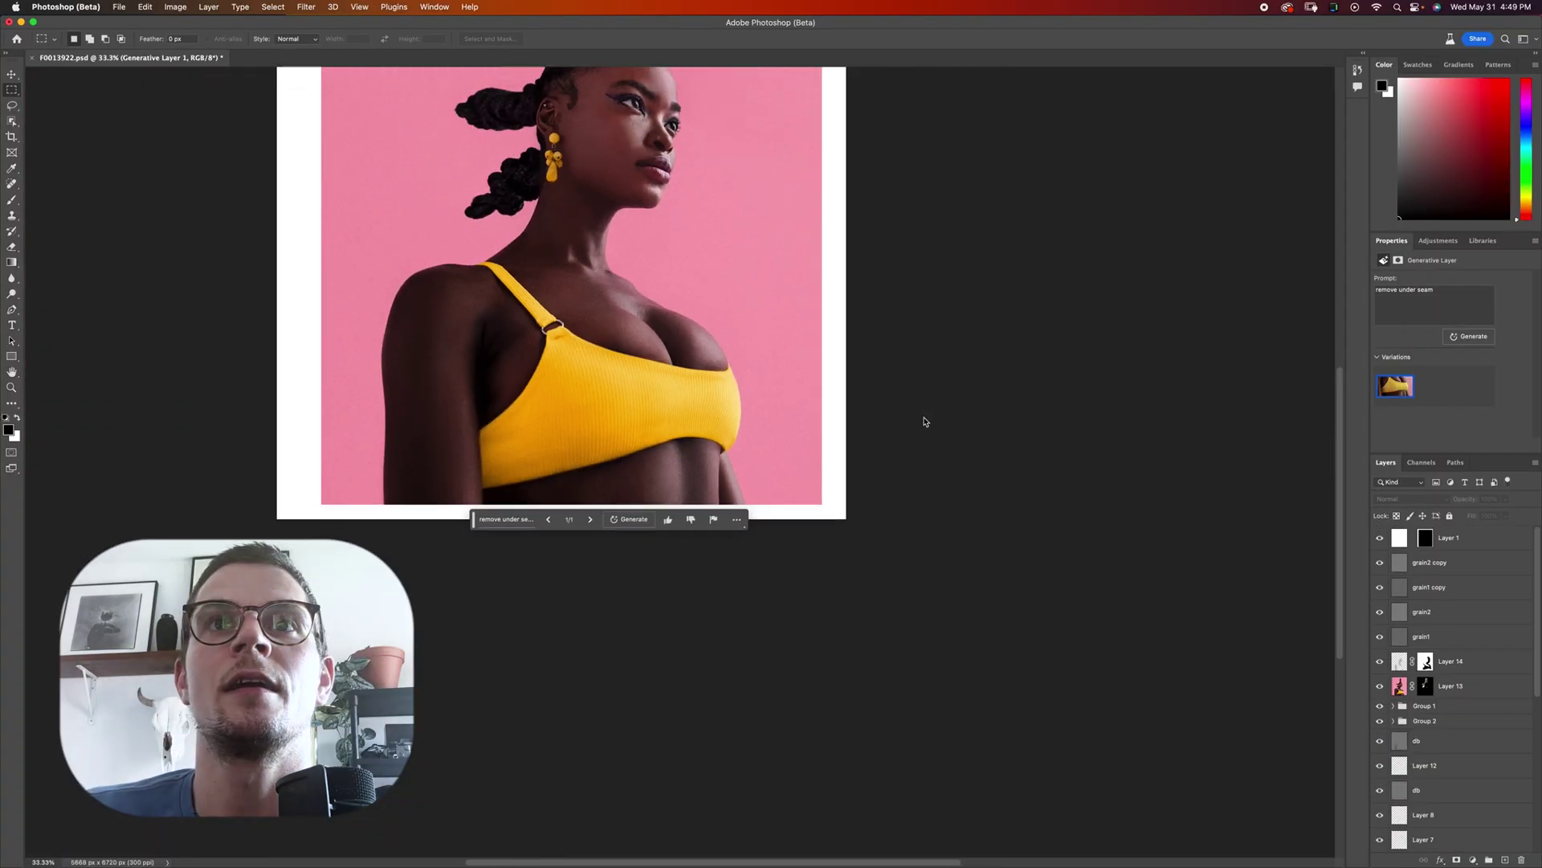
key(super+plus)
key(super+plus)
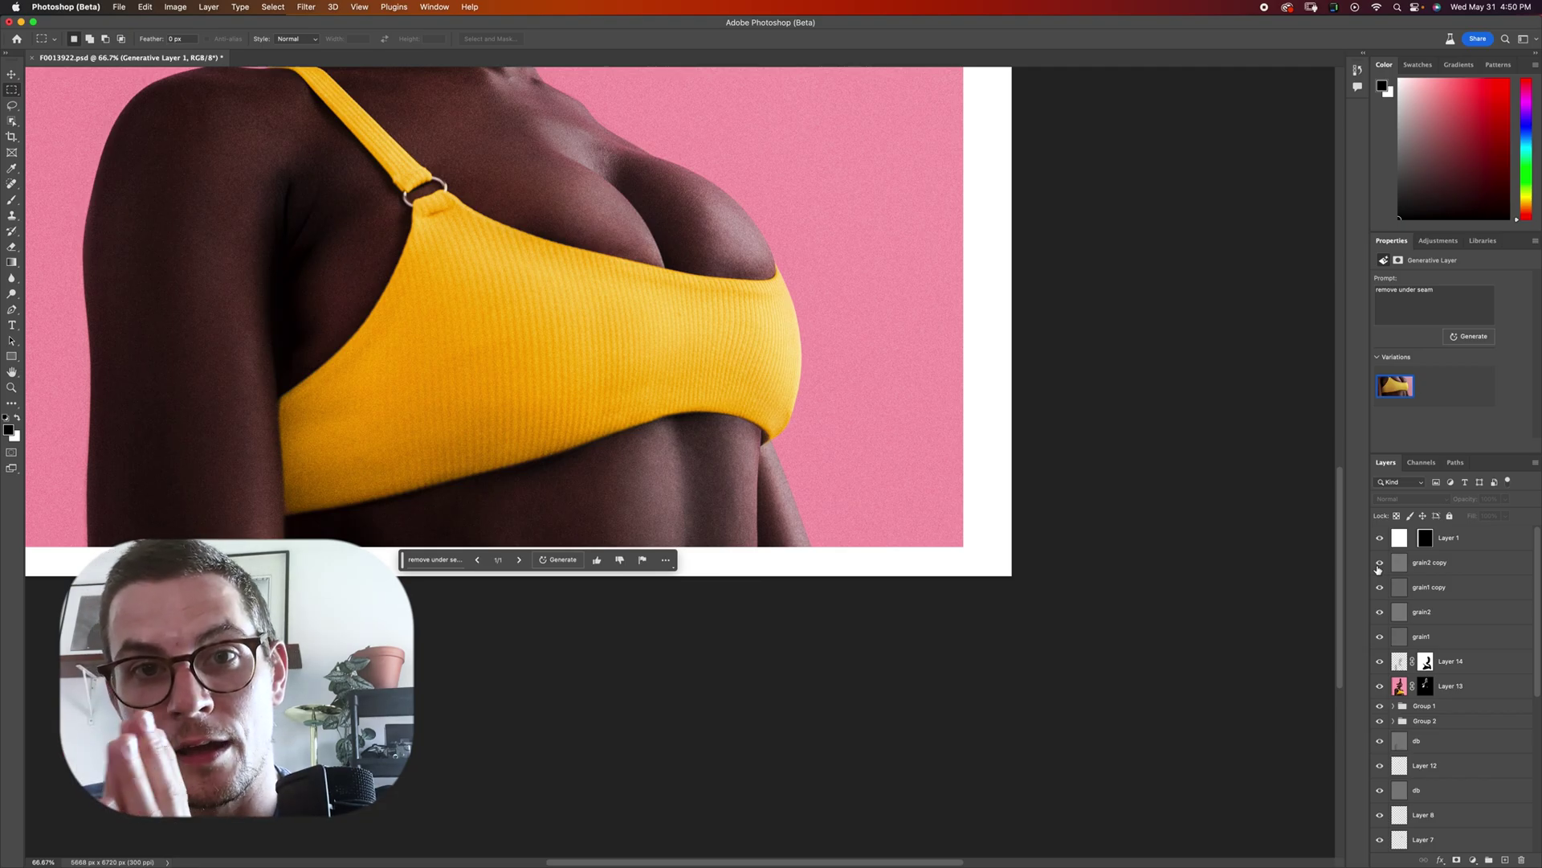
drag(1079, 562, 630, 555)
drag(154, 425, 962, 465)
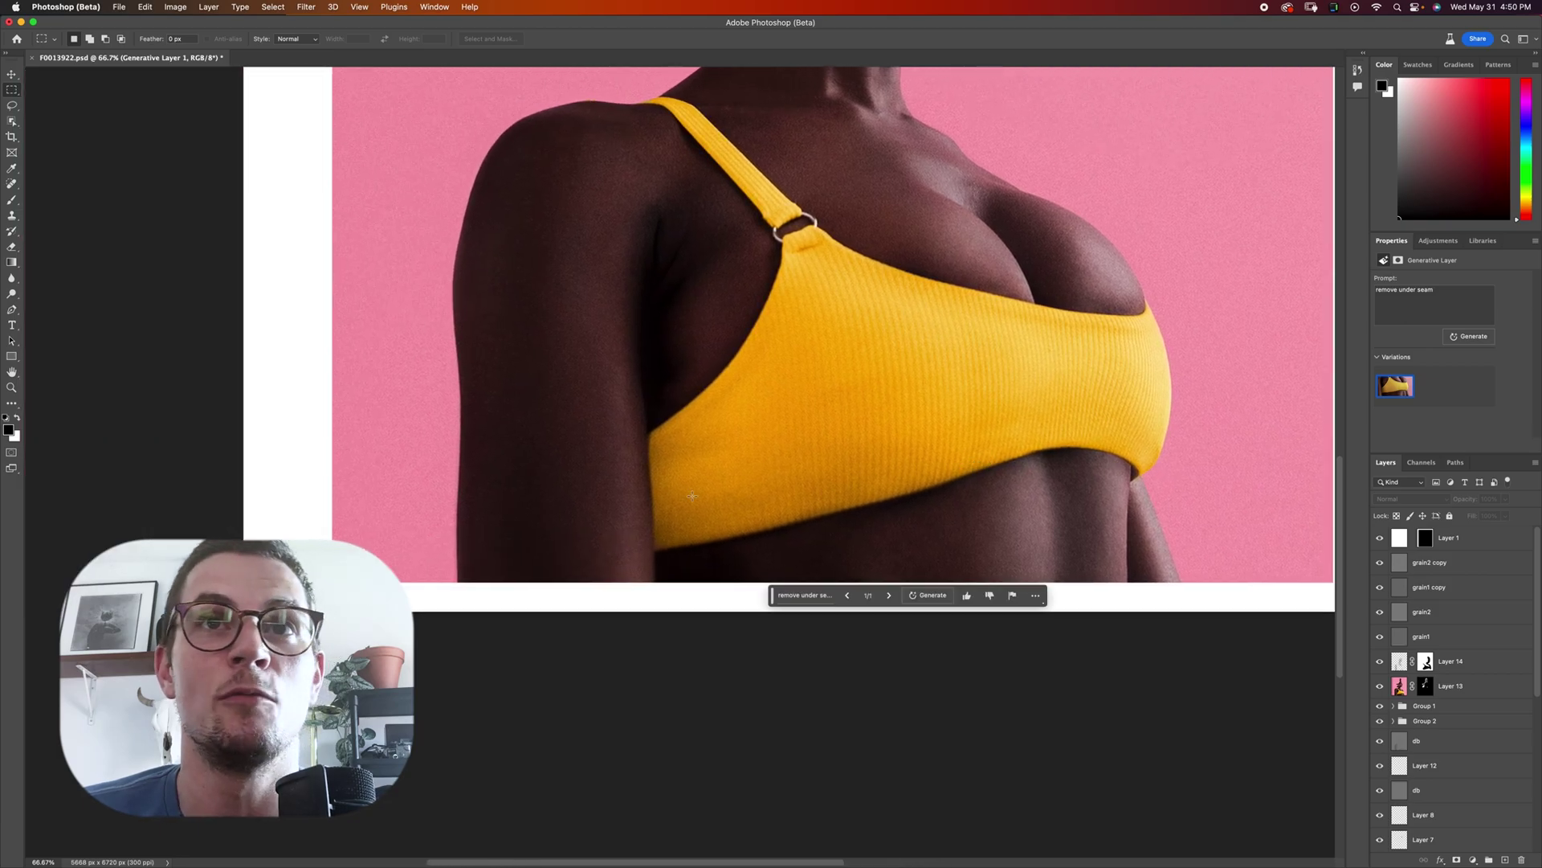
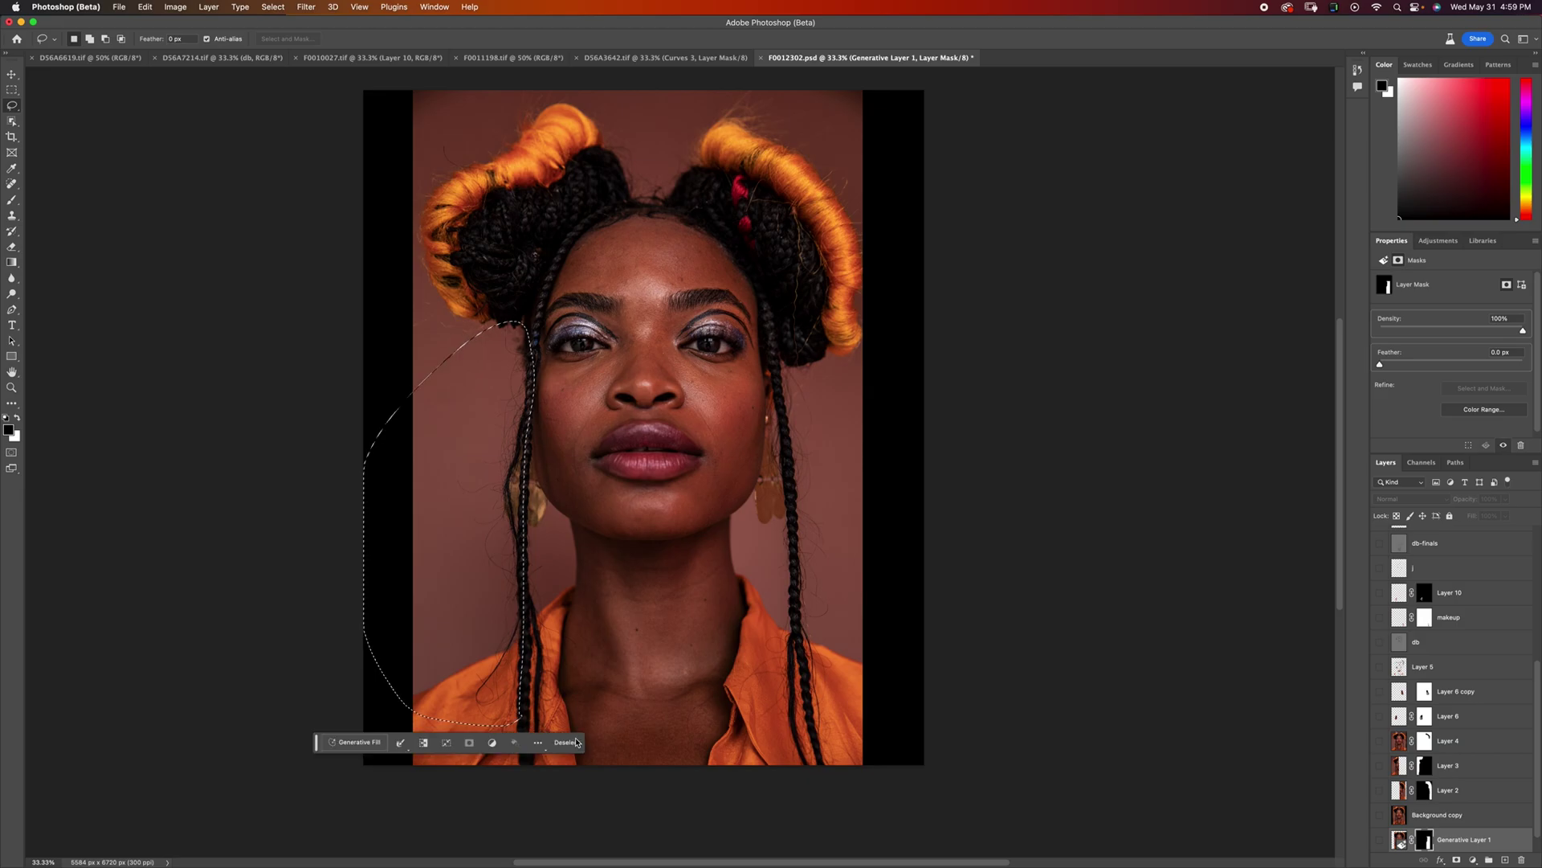
- Generate a "remove flyaways" fill in the lassoed area outside the left braid and browse its variations
text(yaways)
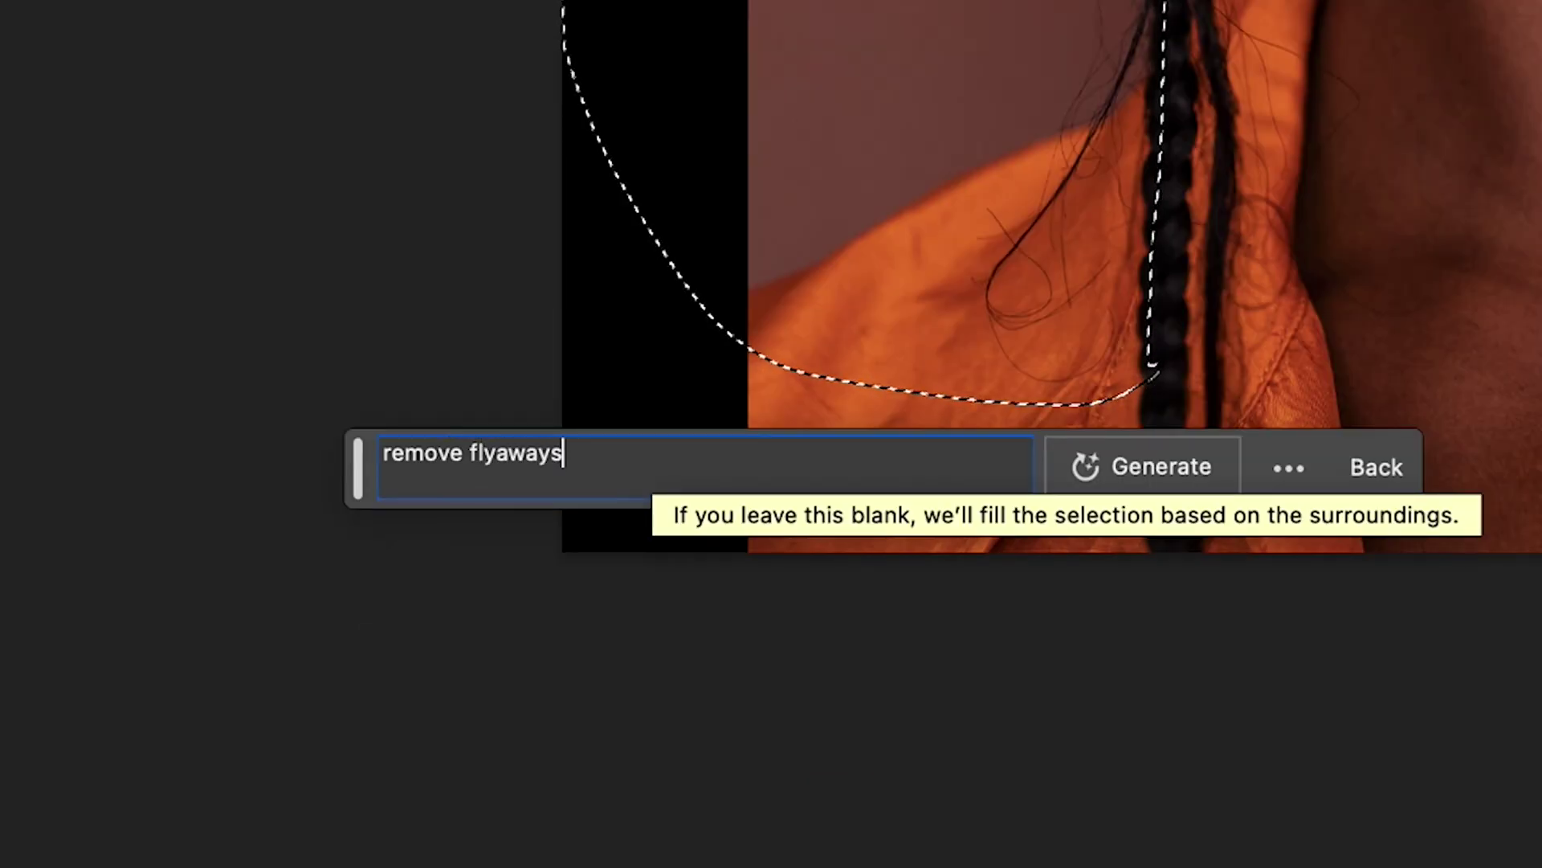
key(Return)
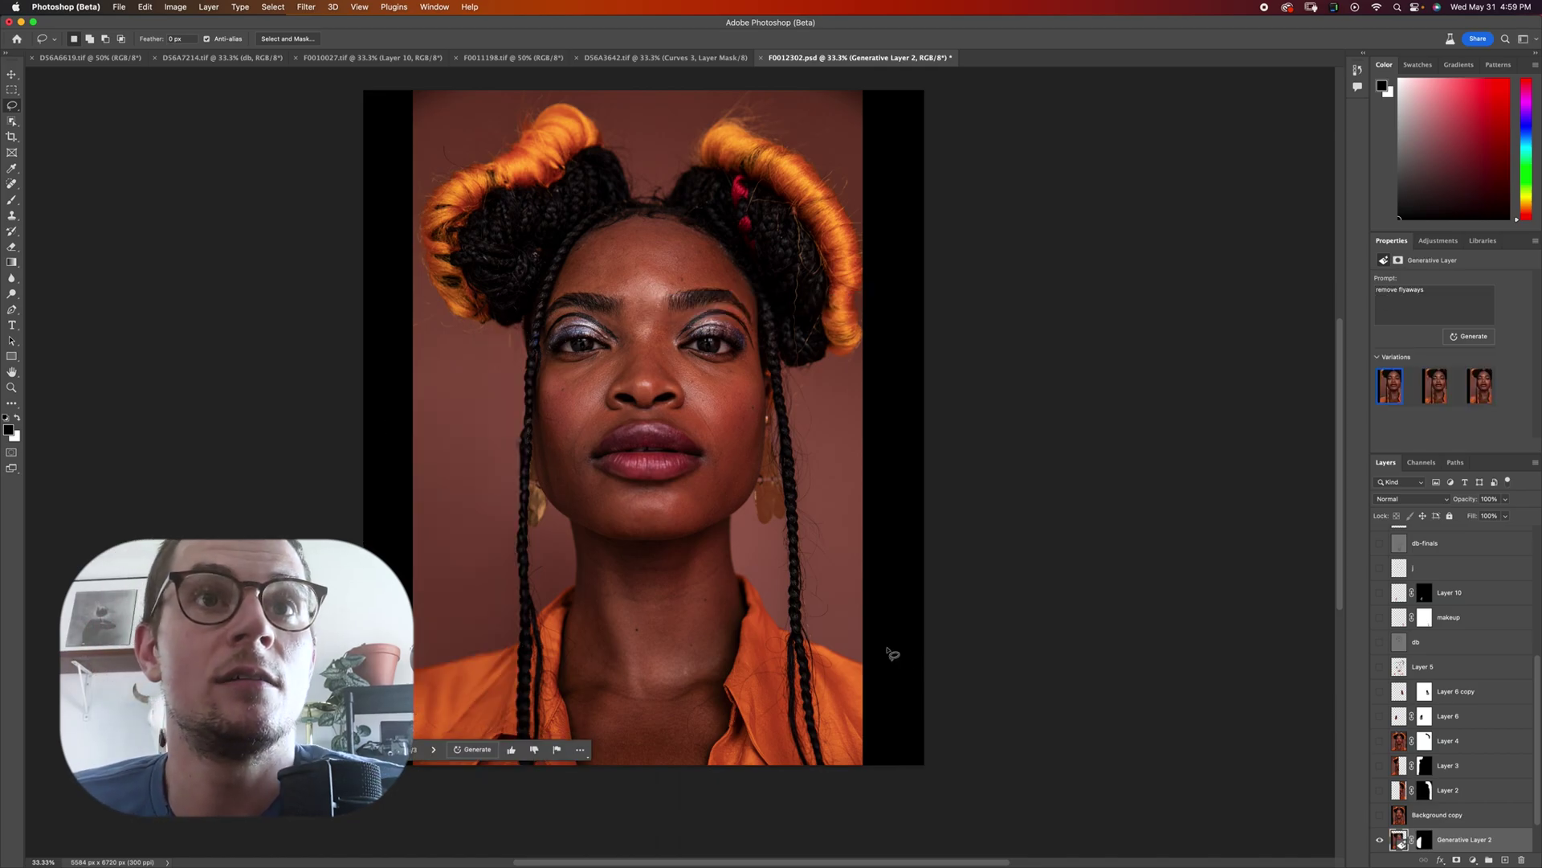
scroll(739, 638, down, 2)
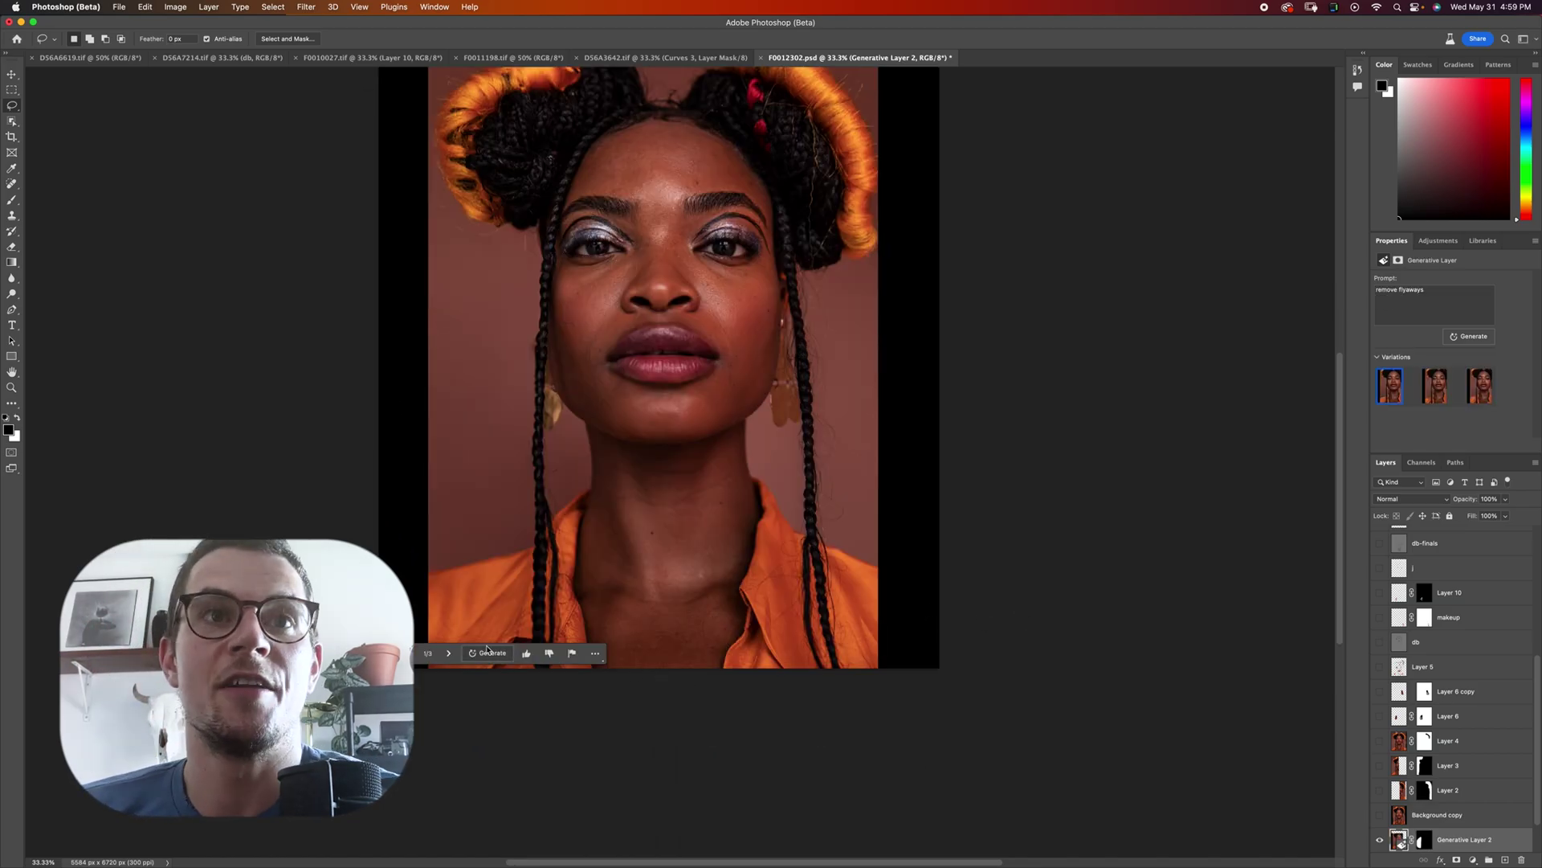
click(450, 653)
click(450, 653)
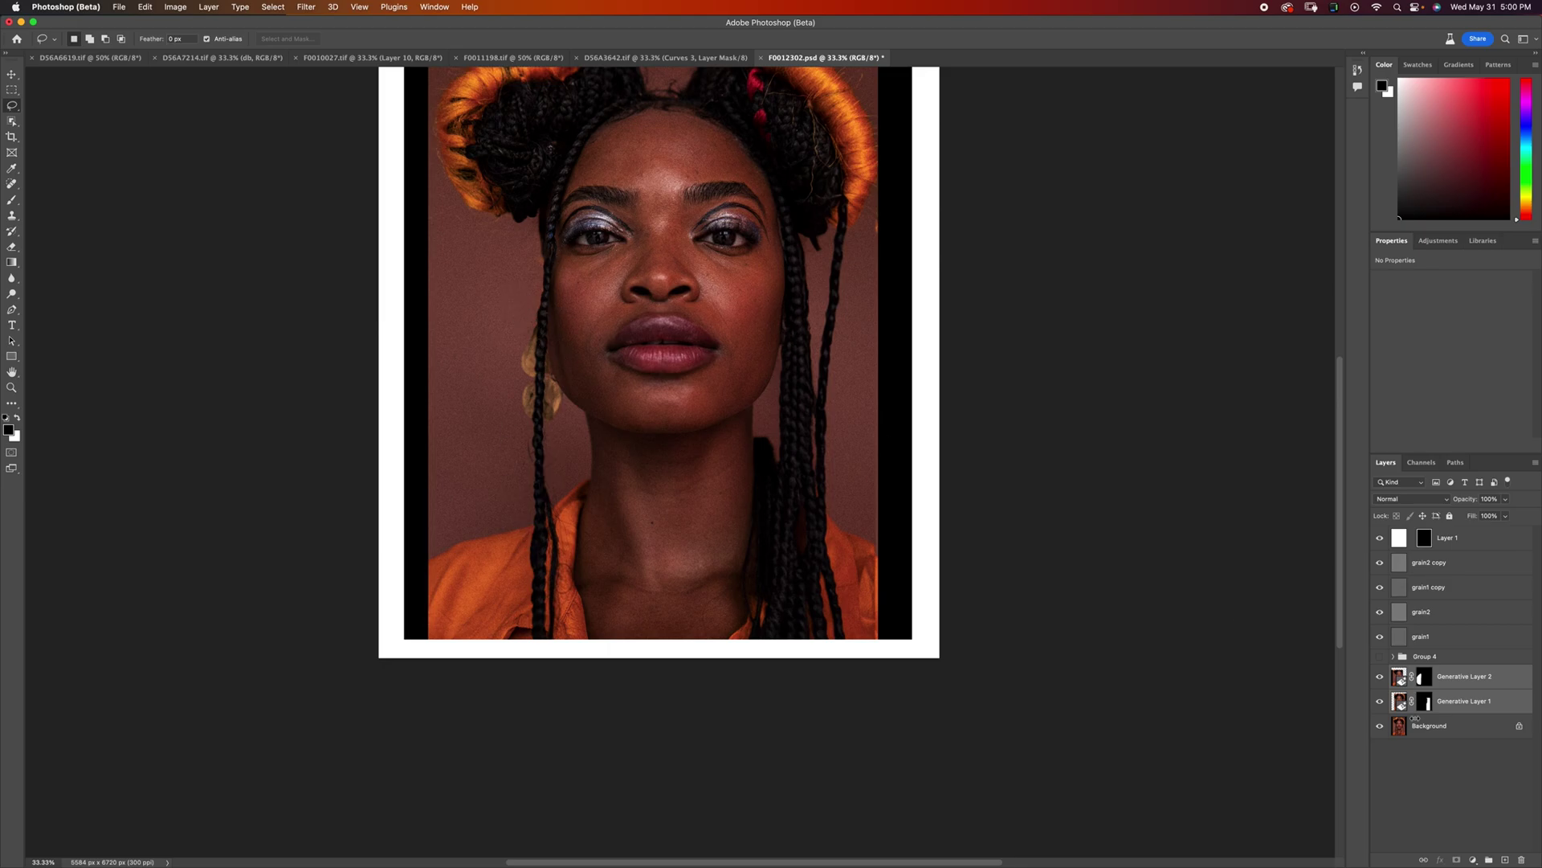
- Compare the braided-hair portrait with the manual retouching in Group 4 shown and hidden
click(1381, 657)
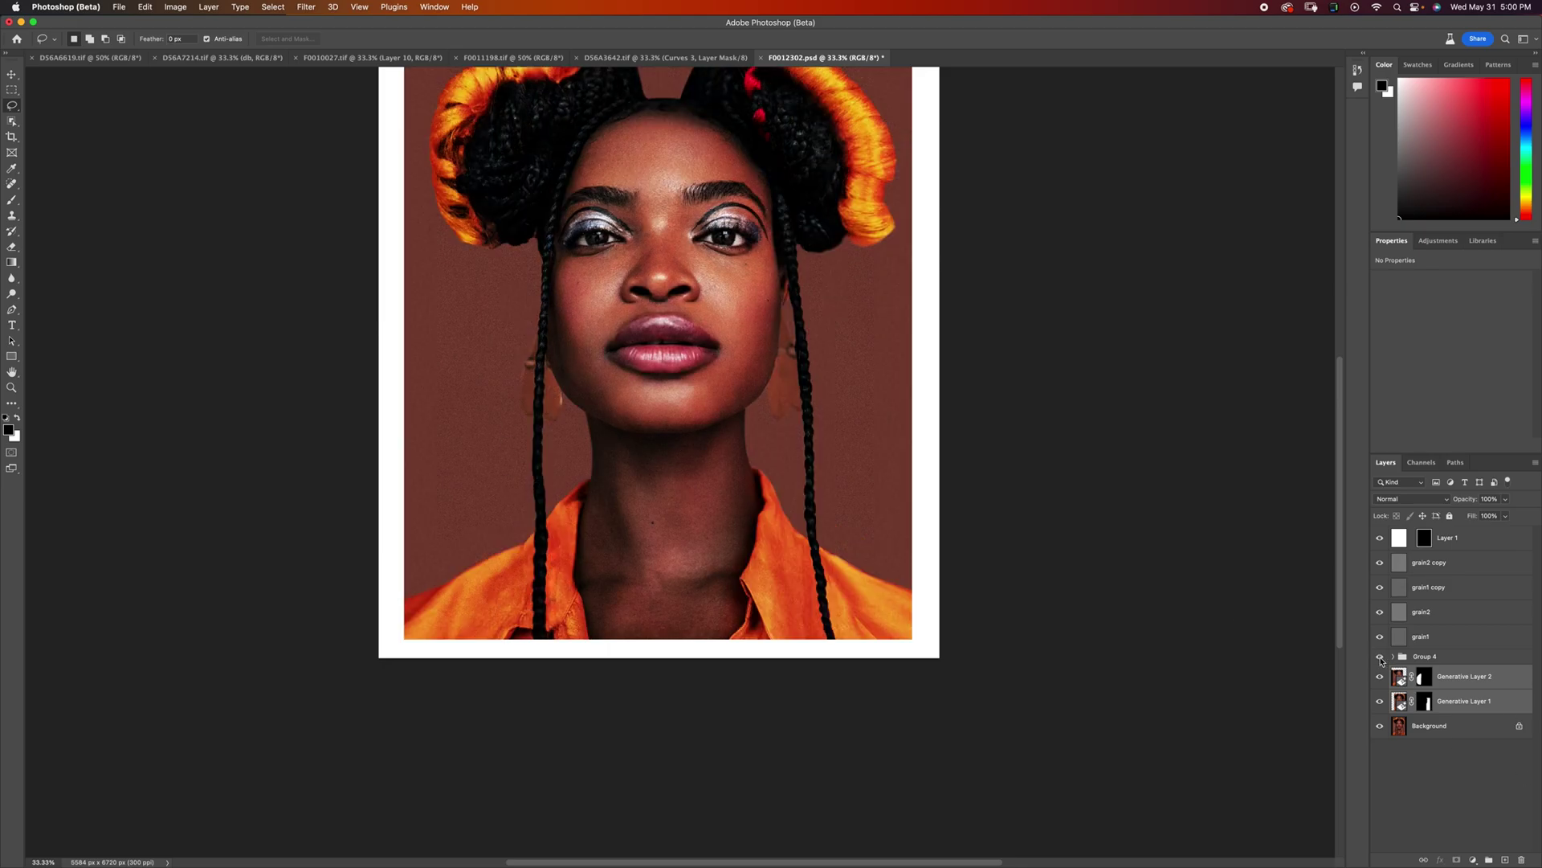
click(1381, 657)
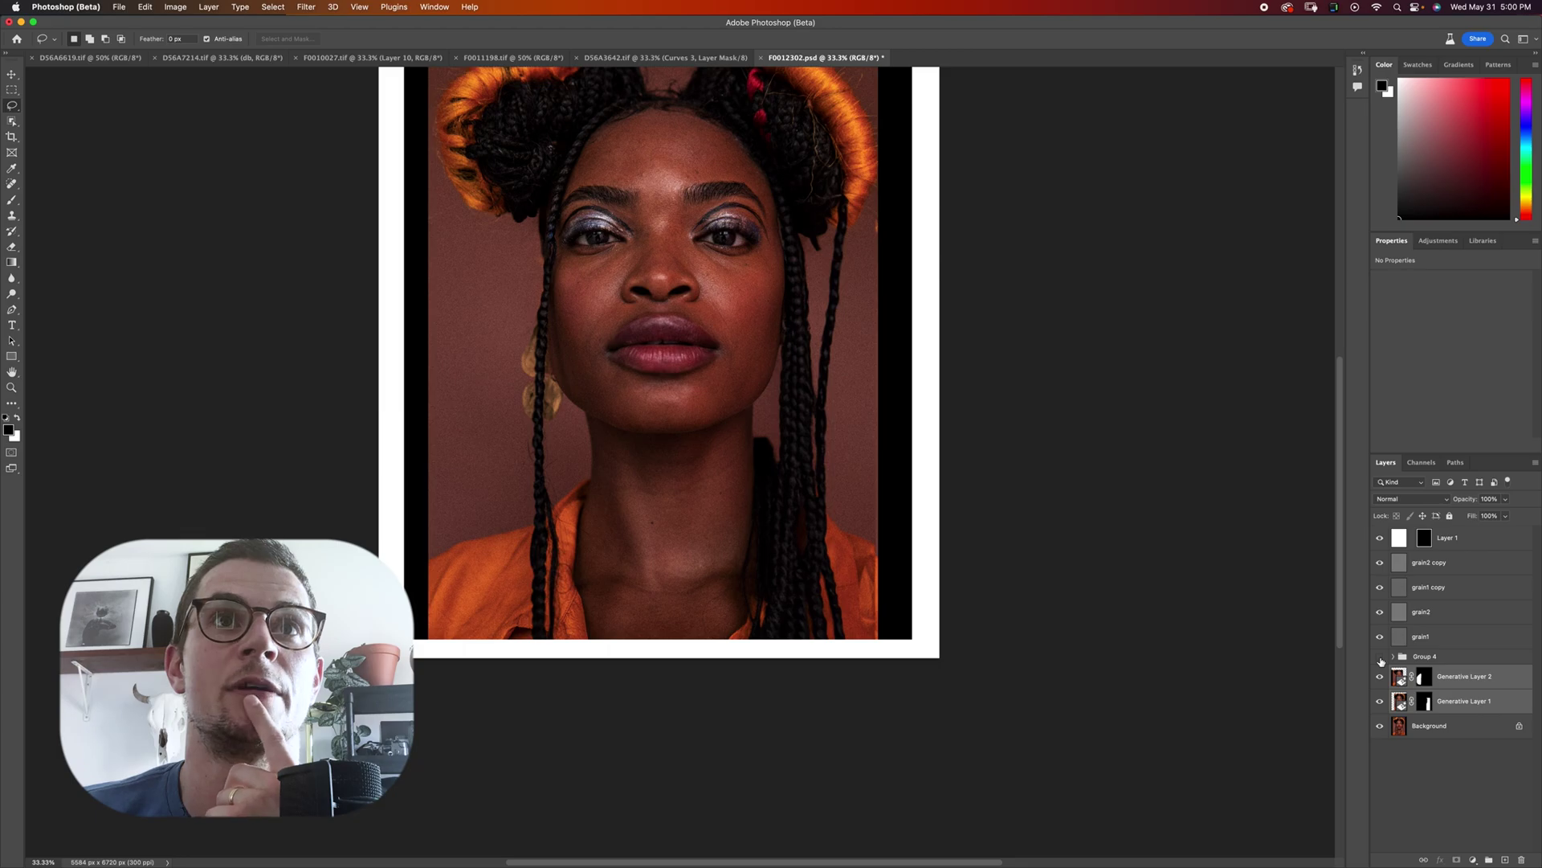
click(1381, 657)
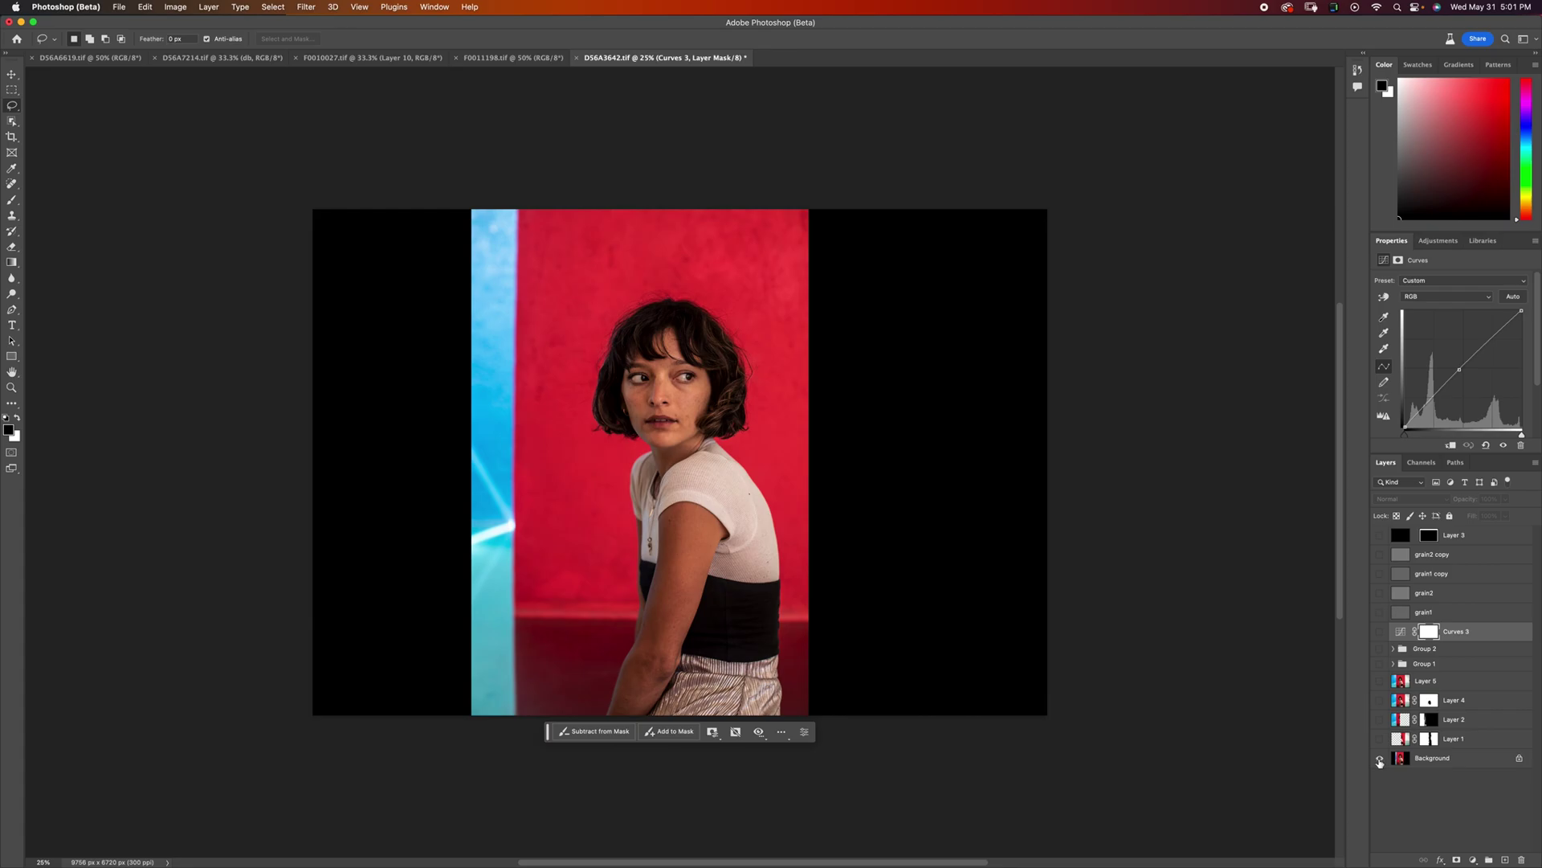
- Show the red-wall photo's background extension layers and generate "make vertical lines straight" over the whole canvas, viewing the next variation
drag(1380, 761, 1382, 707)
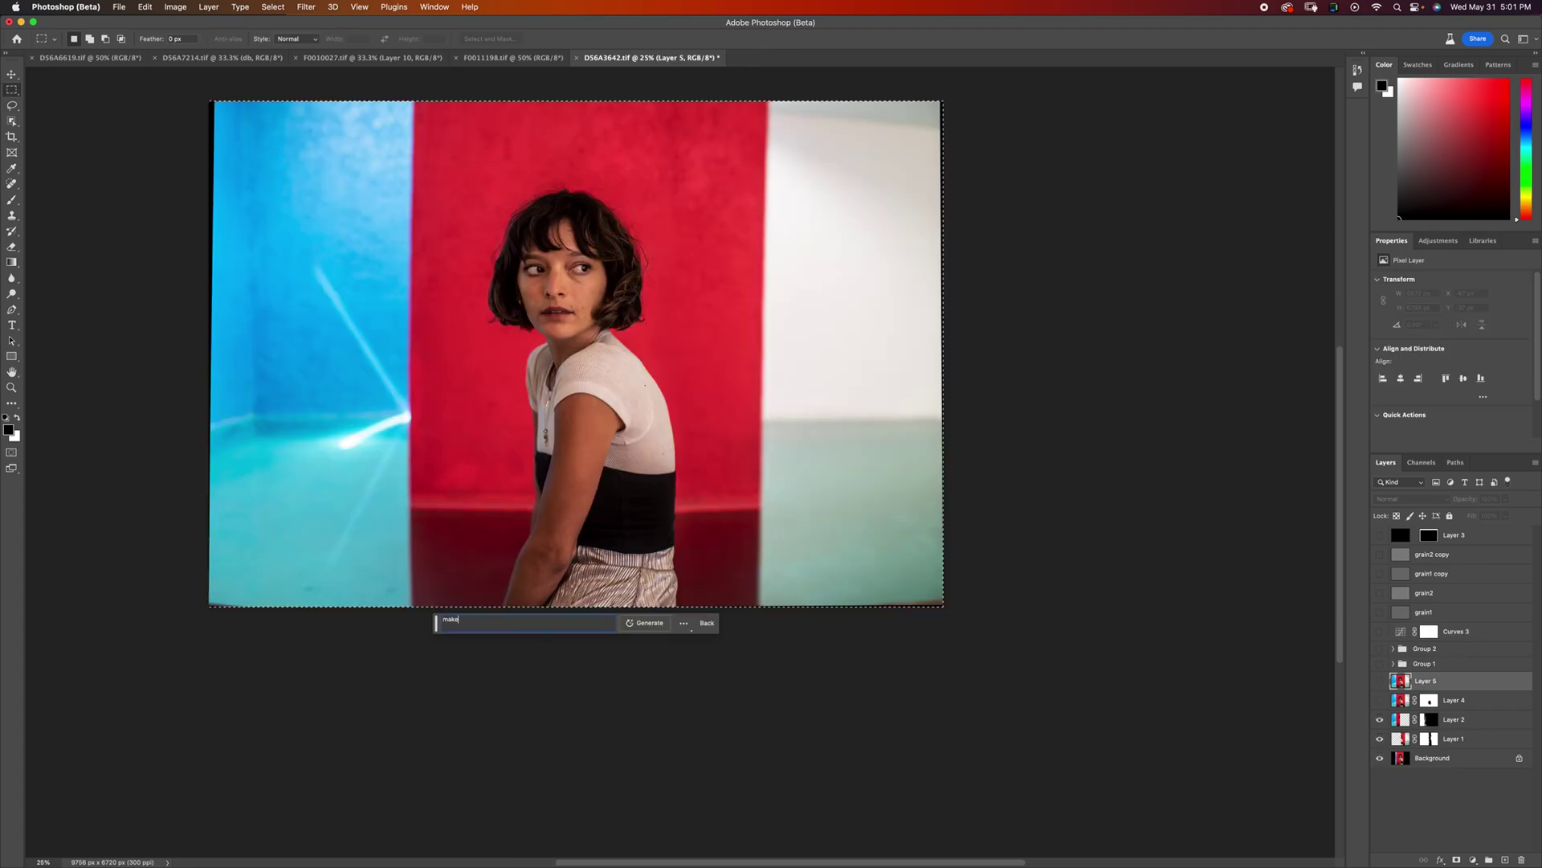
text(make vert)
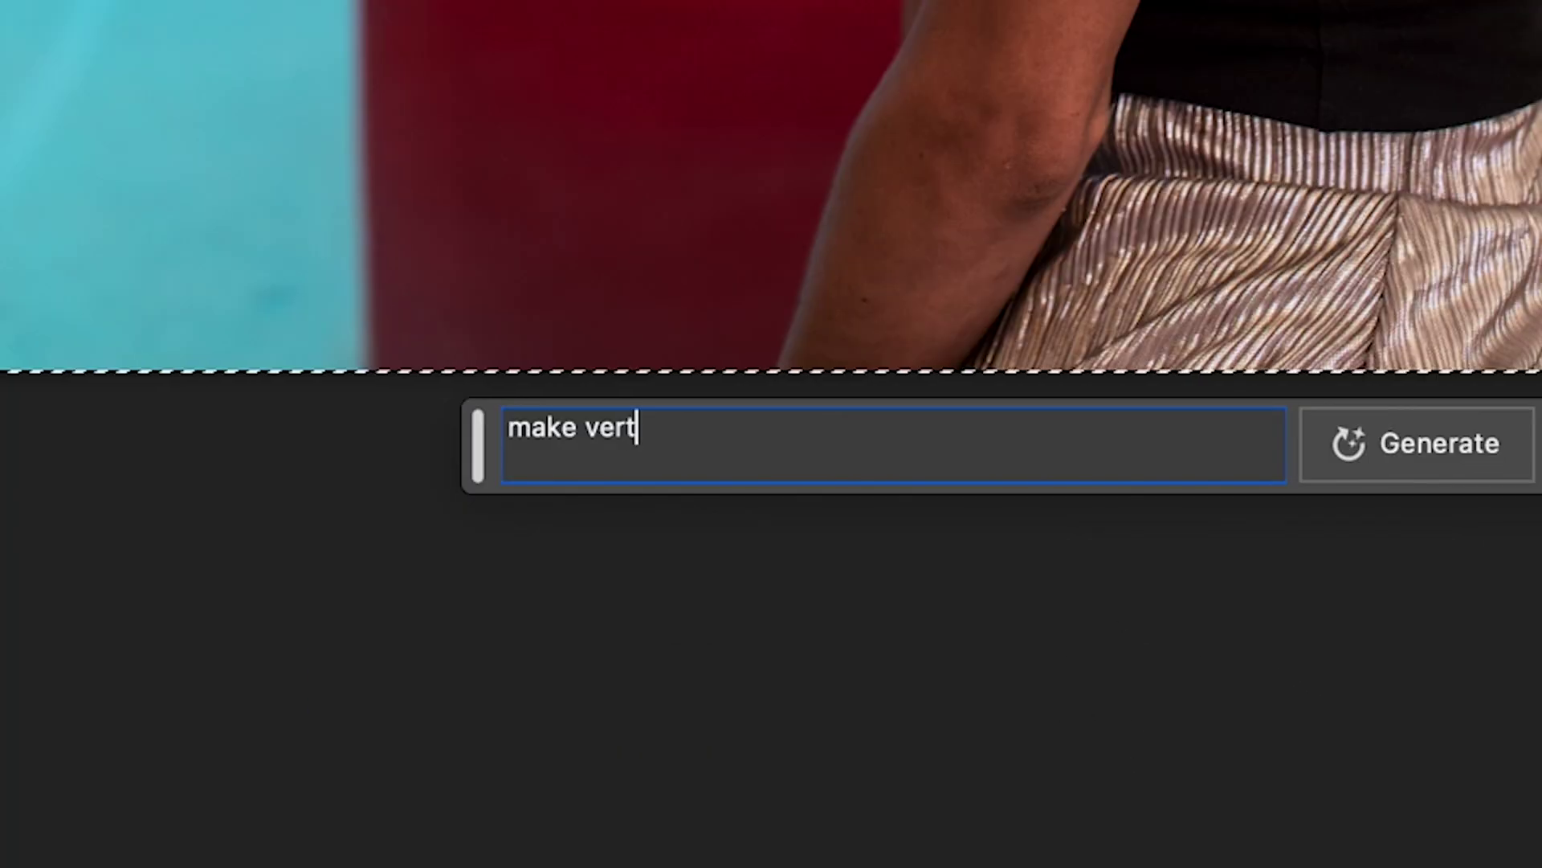
text(ical lines straight)
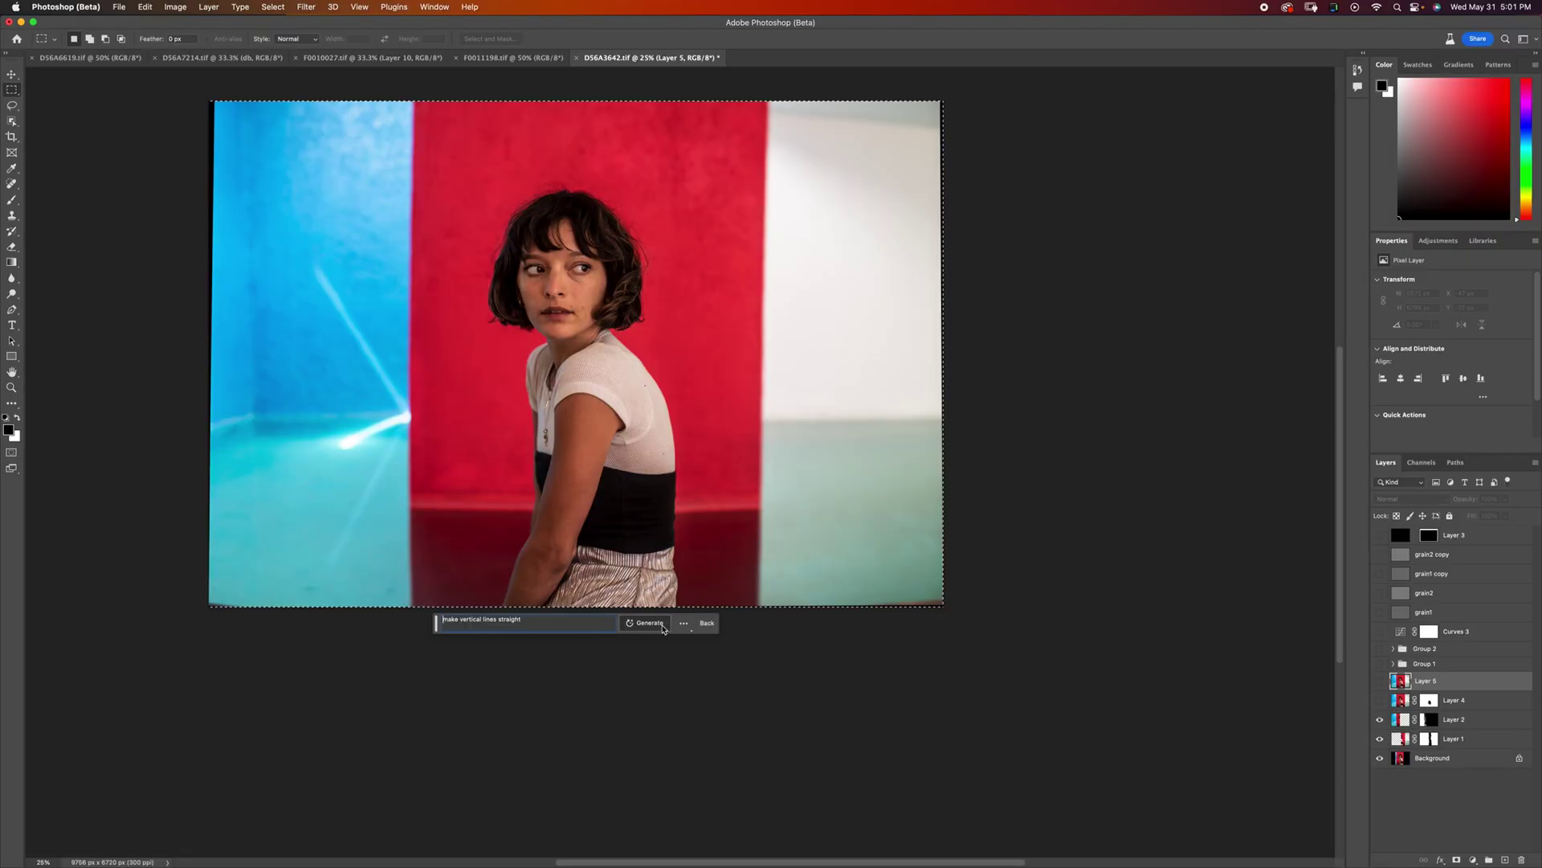
click(663, 628)
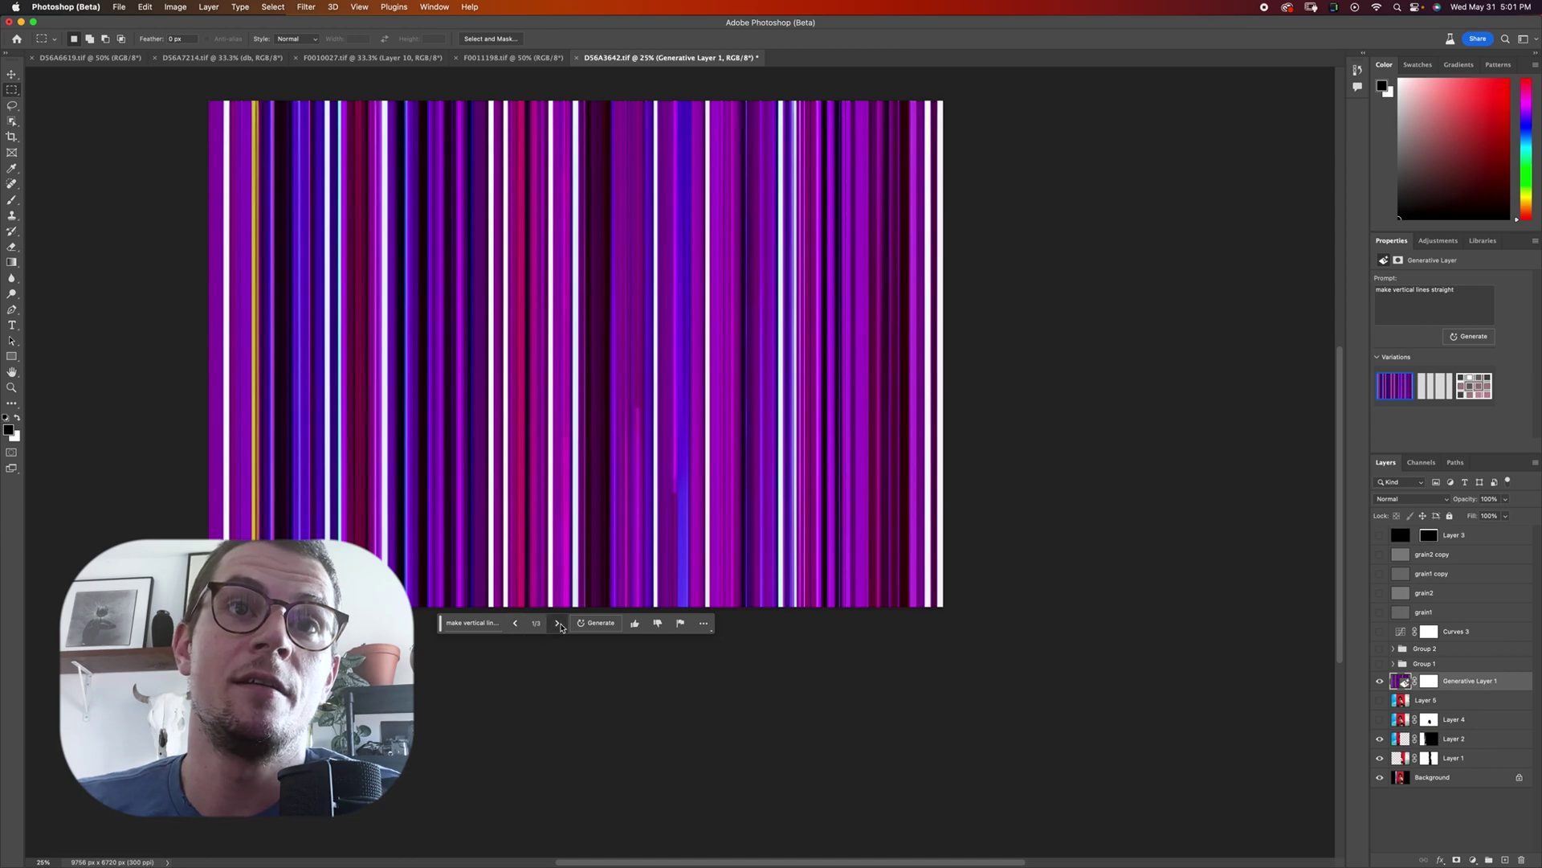
click(559, 623)
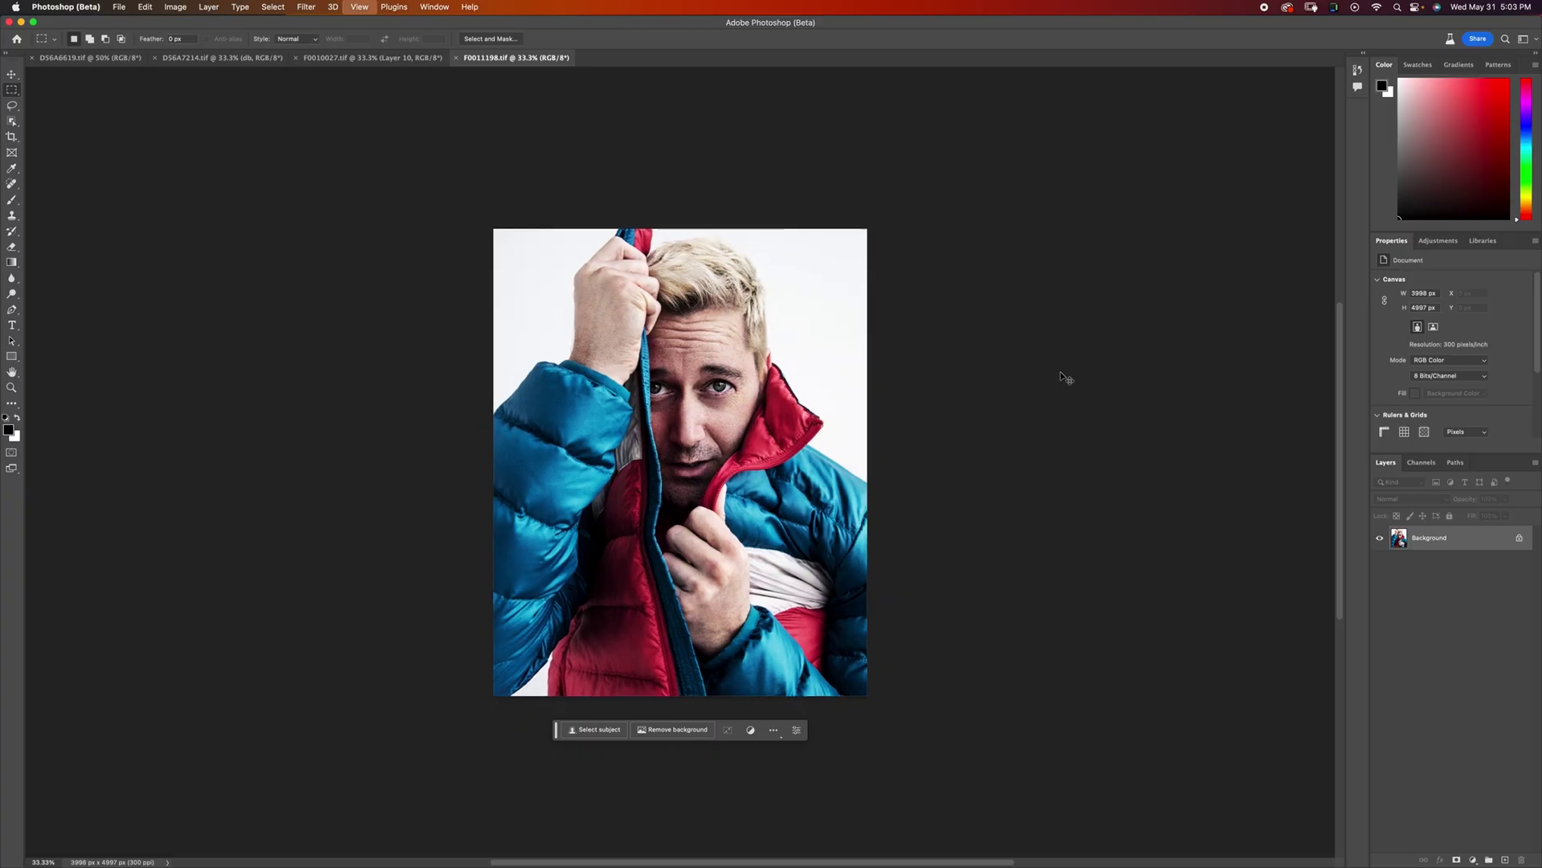
- Widen the puffer jacket portrait's canvas evenly on both sides to 5202 × 4997 px
key(c)
drag(832, 461, 861, 470)
key(Return)
- Select the empty margins on both sides of the jacket portrait and fill them with Generative Fill without a prompt
key(m)
drag(531, 270, 830, 747)
key(super+shift+i)
click(584, 668)
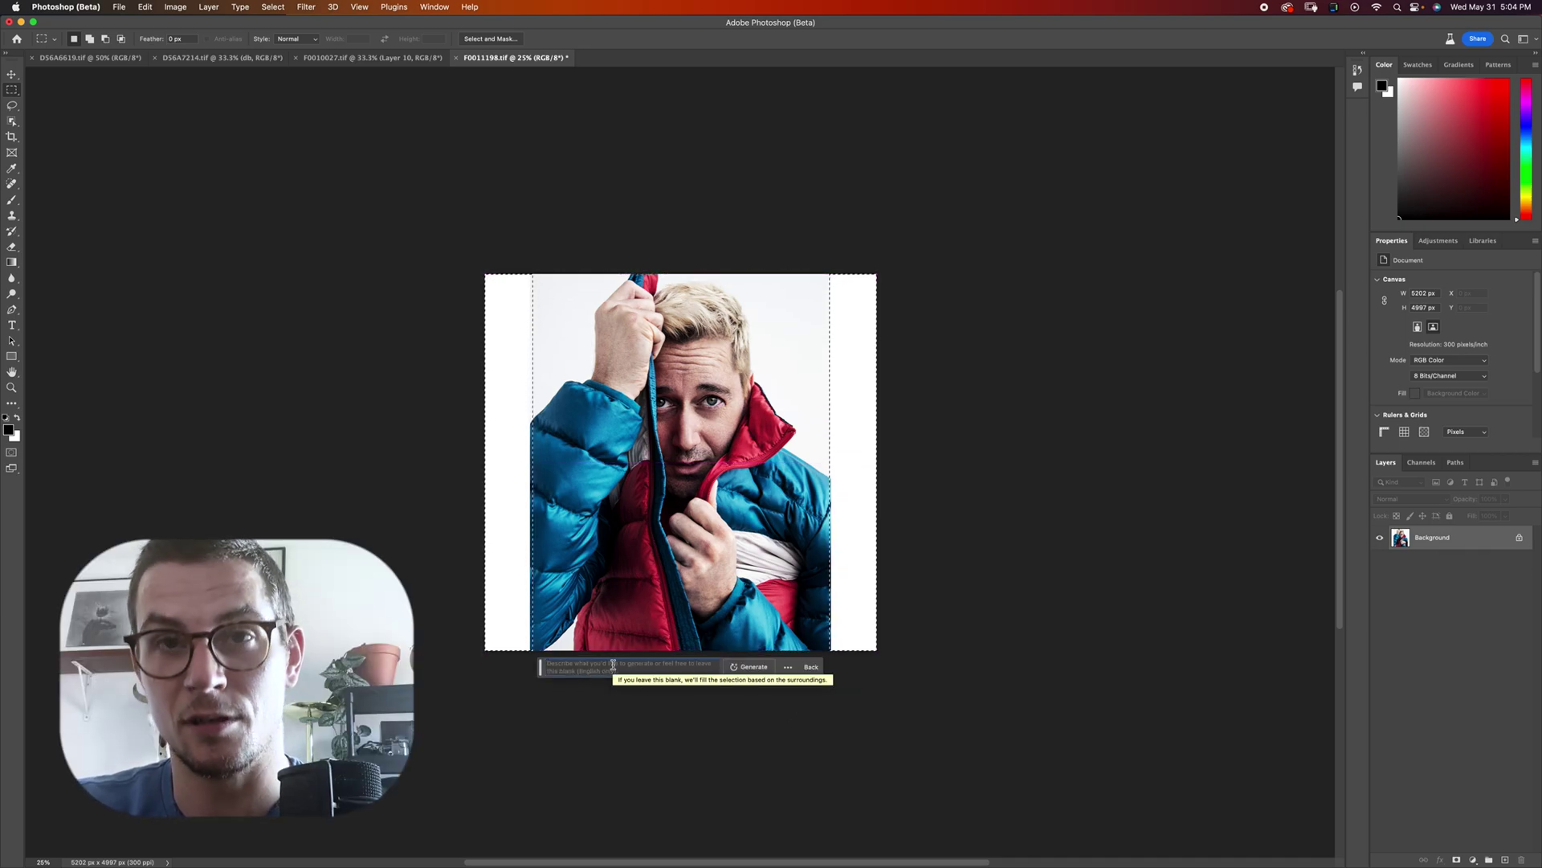
click(760, 668)
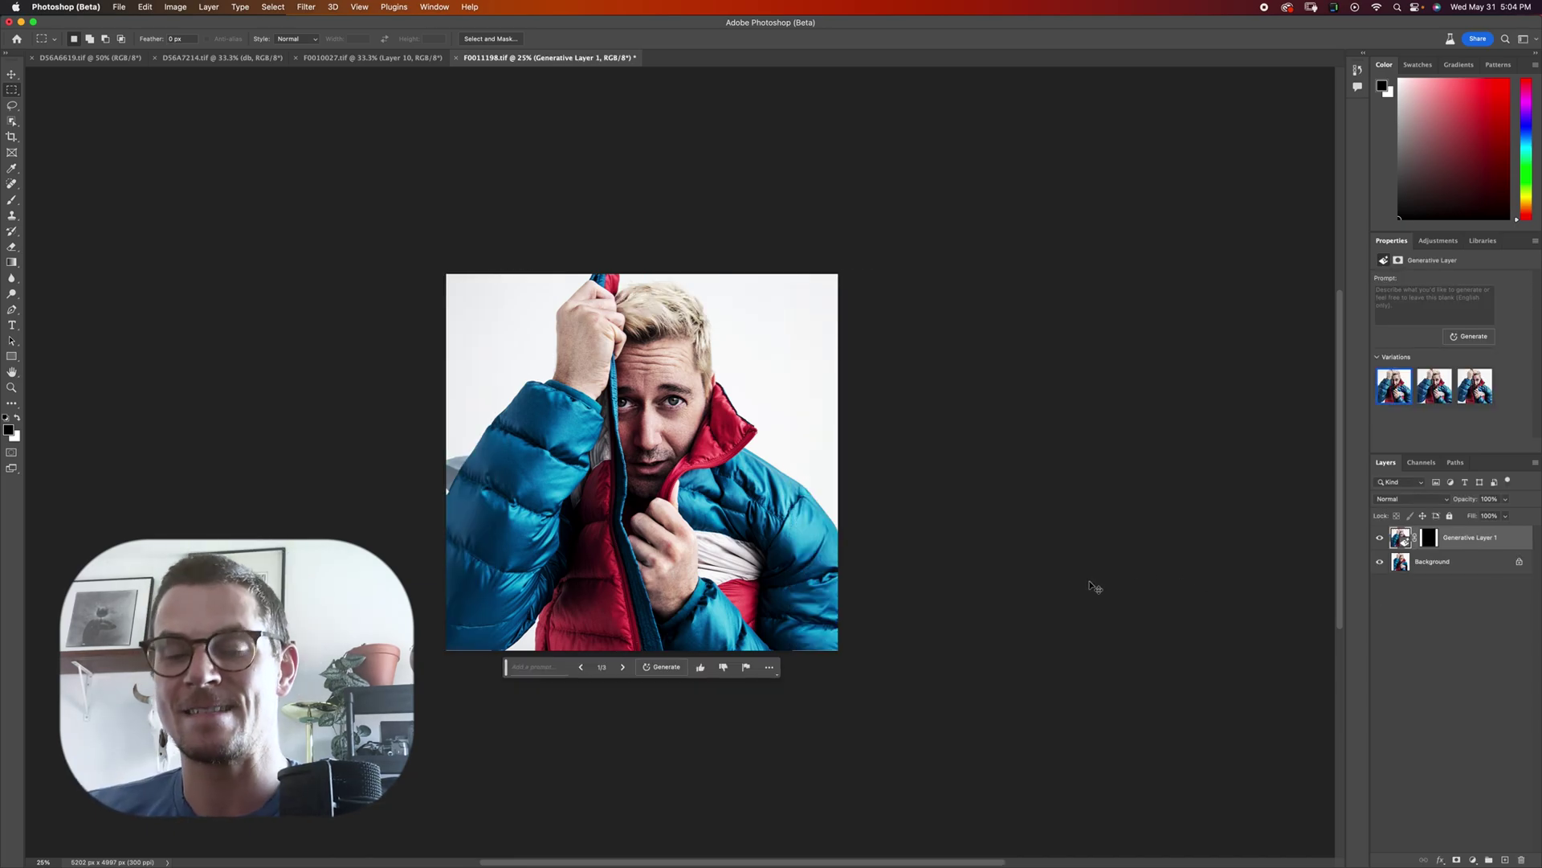
- Inspect the generated jacket sleeves and background on both sides of the portrait at 66.7%
key(super+equal)
key(super+equal)
key(super+equal)
scroll(1011, 593, down, 3)
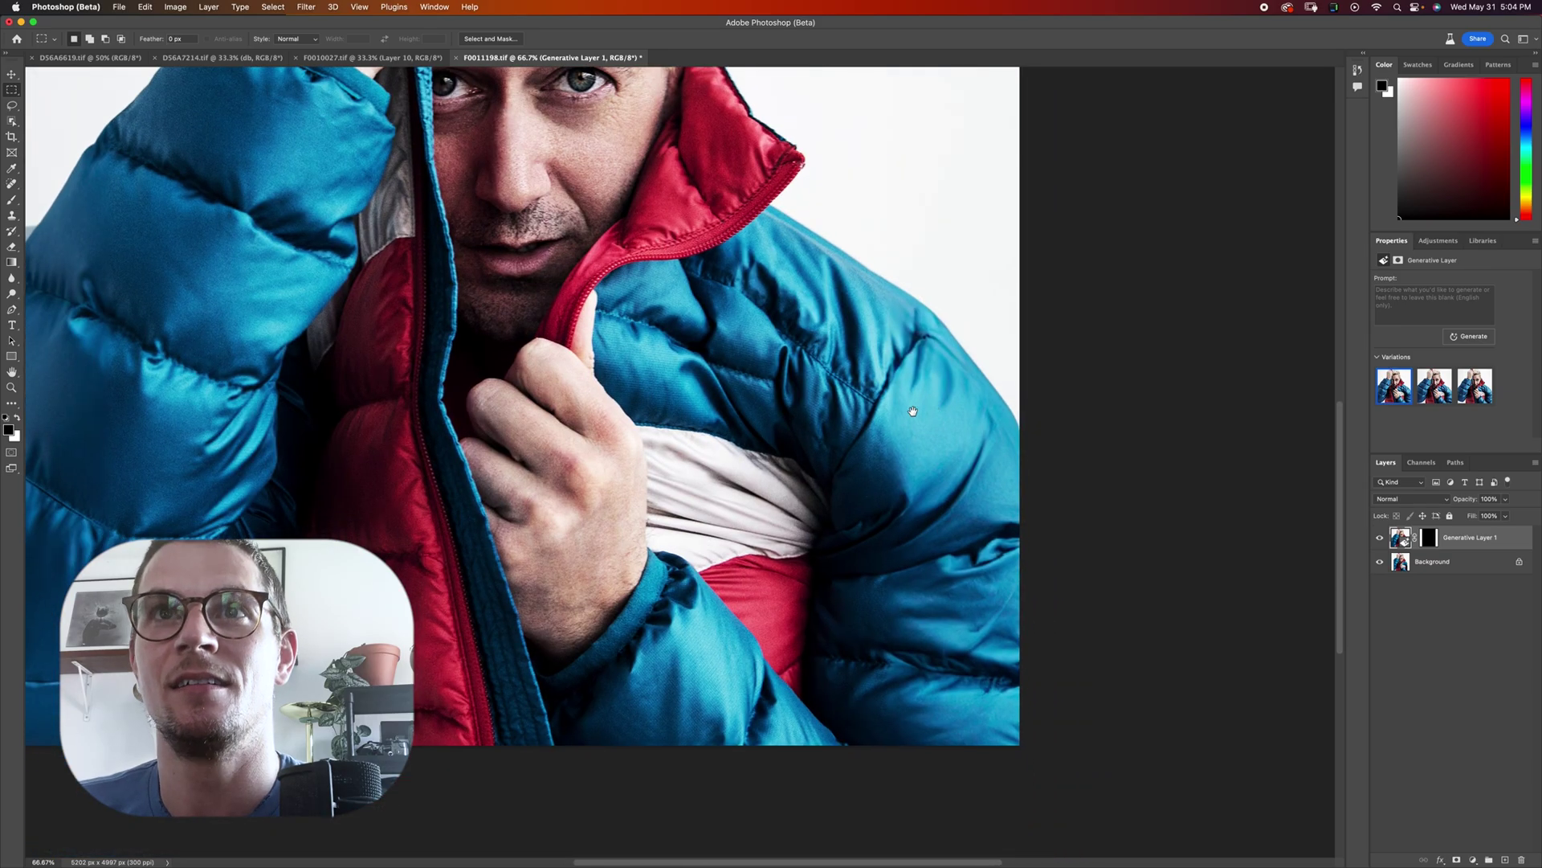
drag(932, 361, 1245, 431)
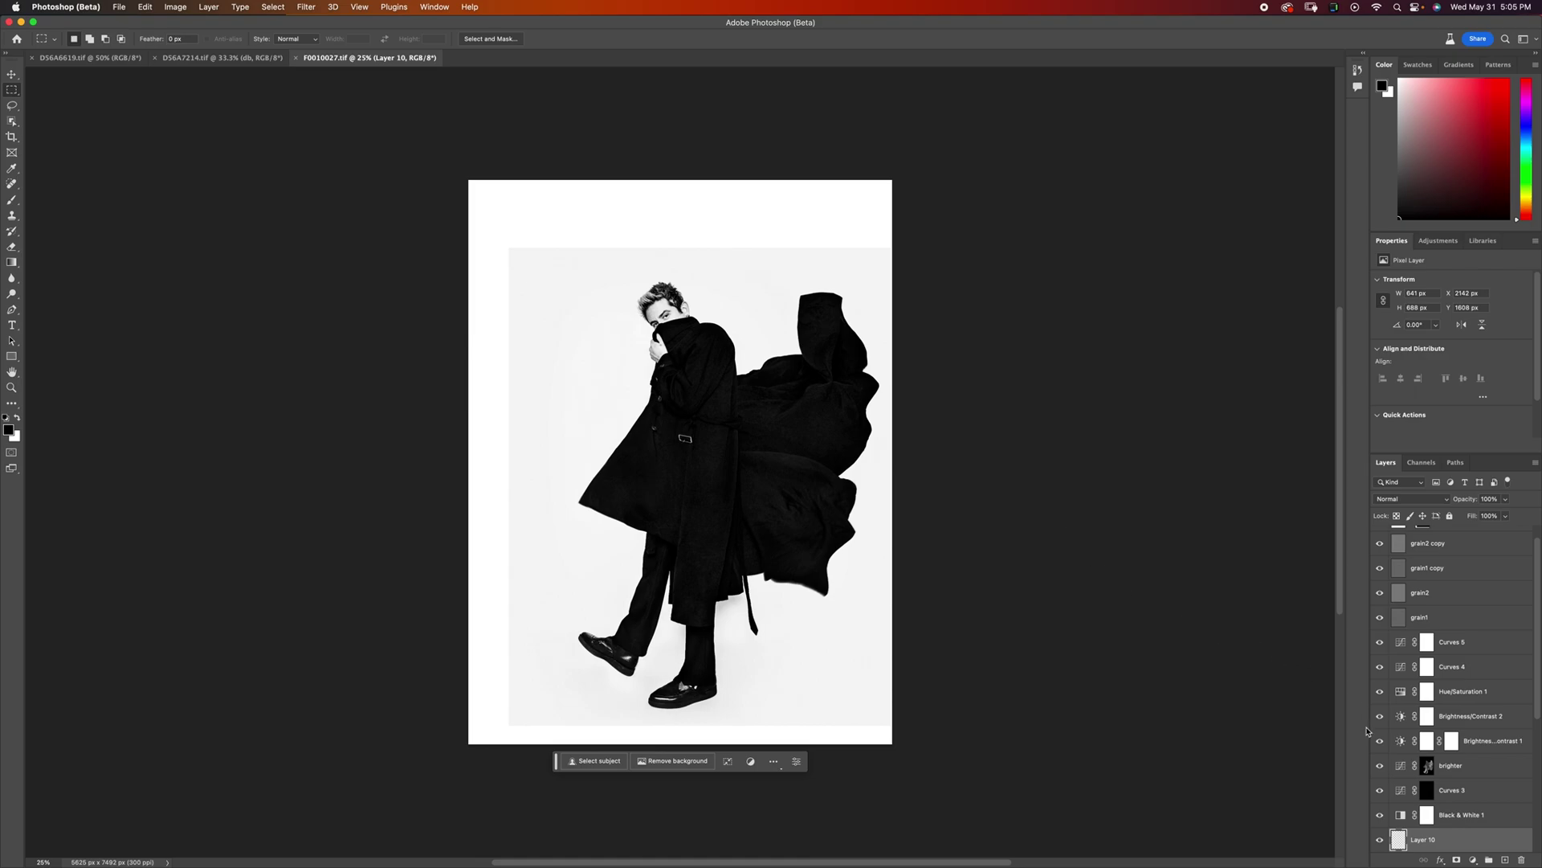
- Isolate the Background layer of the black coat photo and show the retouching layers from Layer 1 up to Group 1
scroll(1420, 790, down, 5)
alt+click(1380, 840)
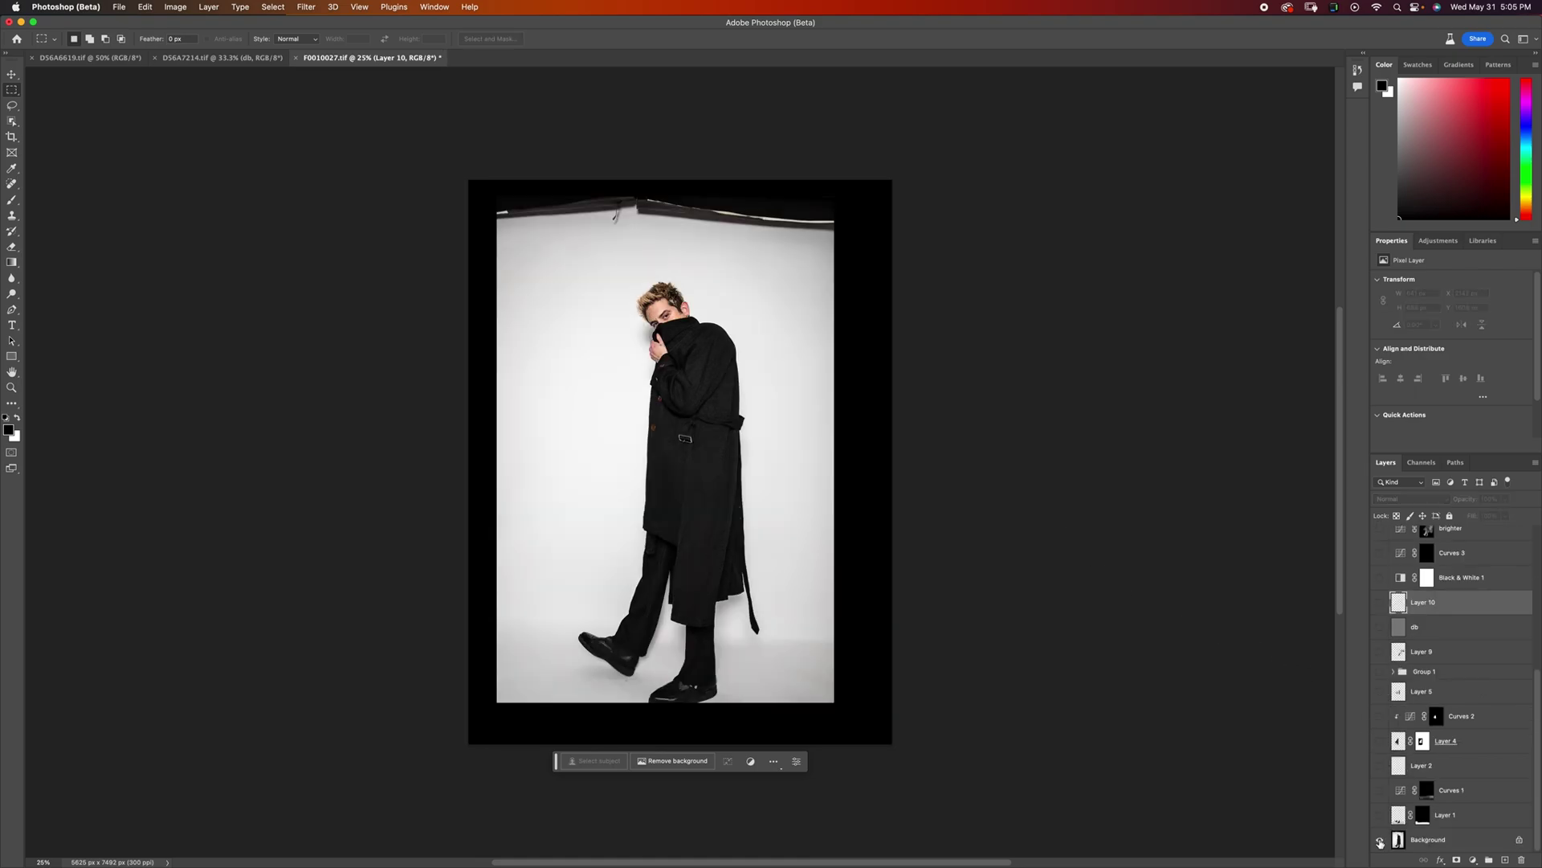
click(1380, 817)
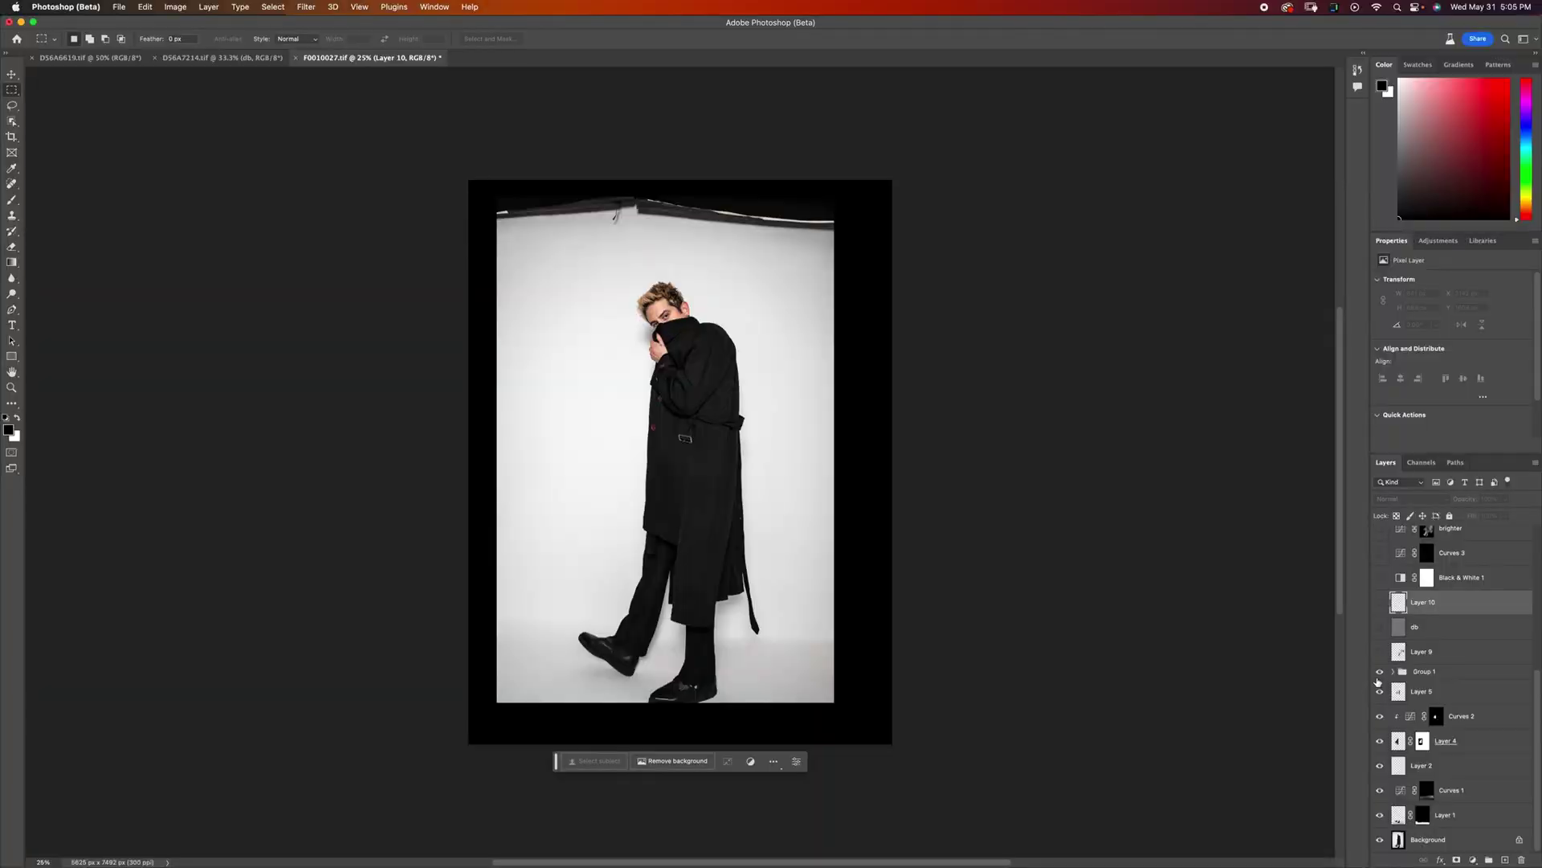
click(1379, 690)
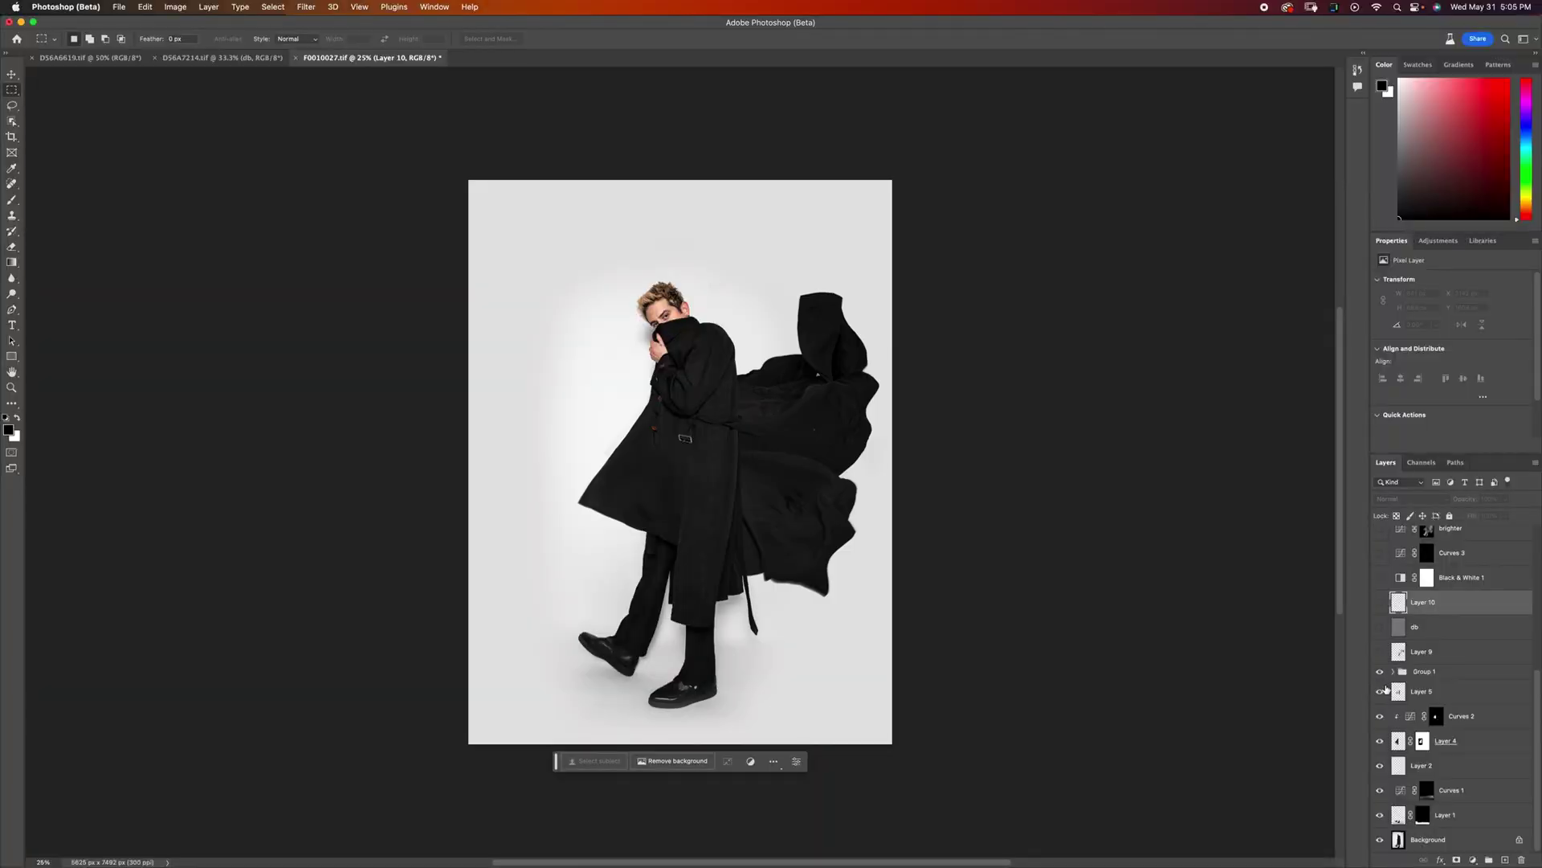
- Expand Group 1 and compare the flying coat with each of its three coat-tail layers hidden and shown
click(1380, 671)
click(1402, 672)
click(1394, 671)
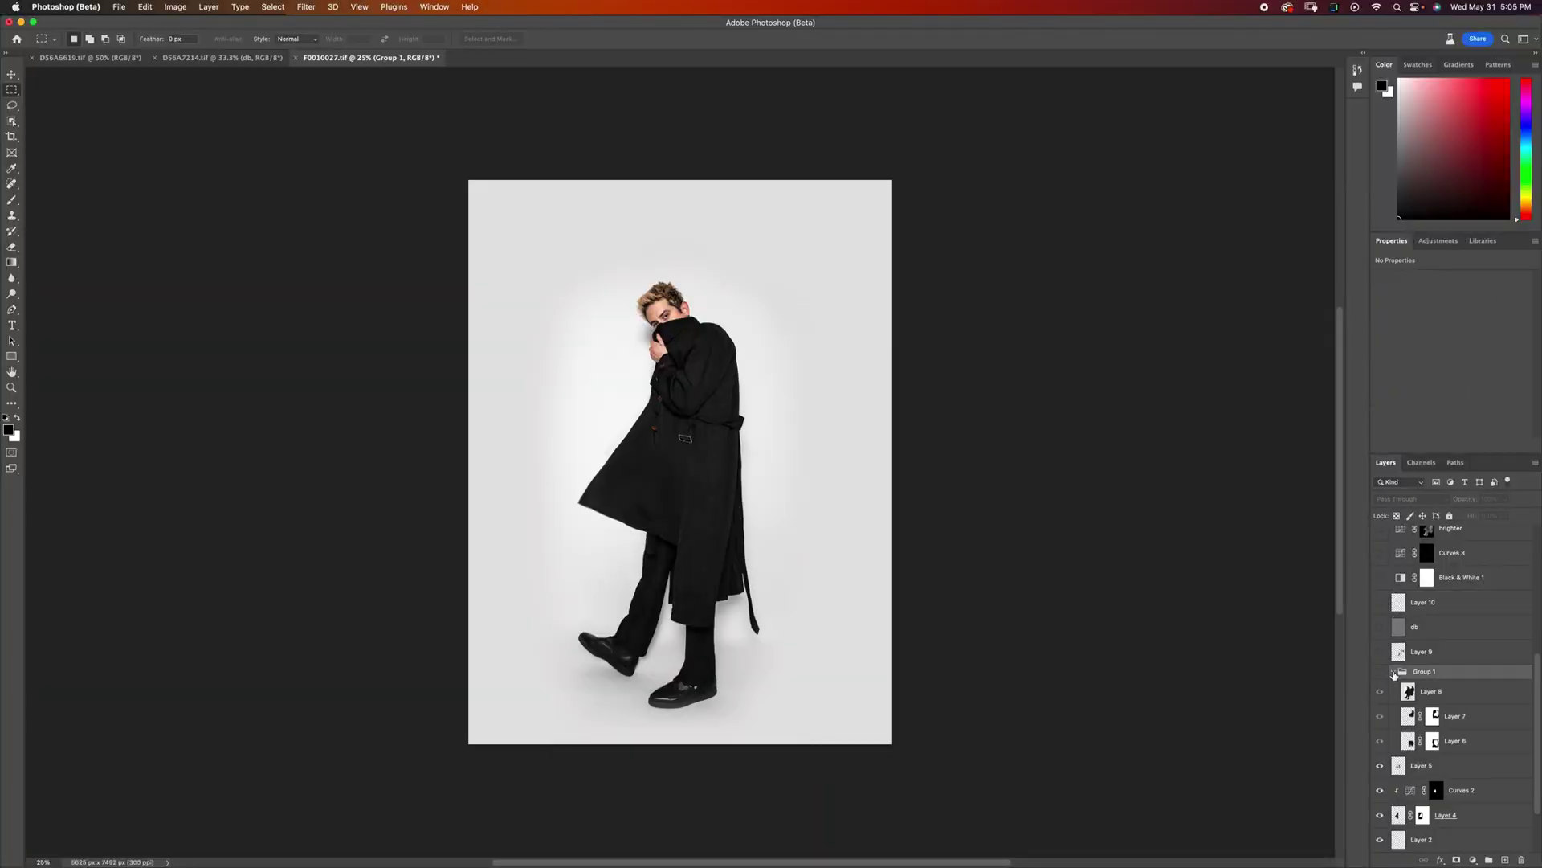
click(1382, 744)
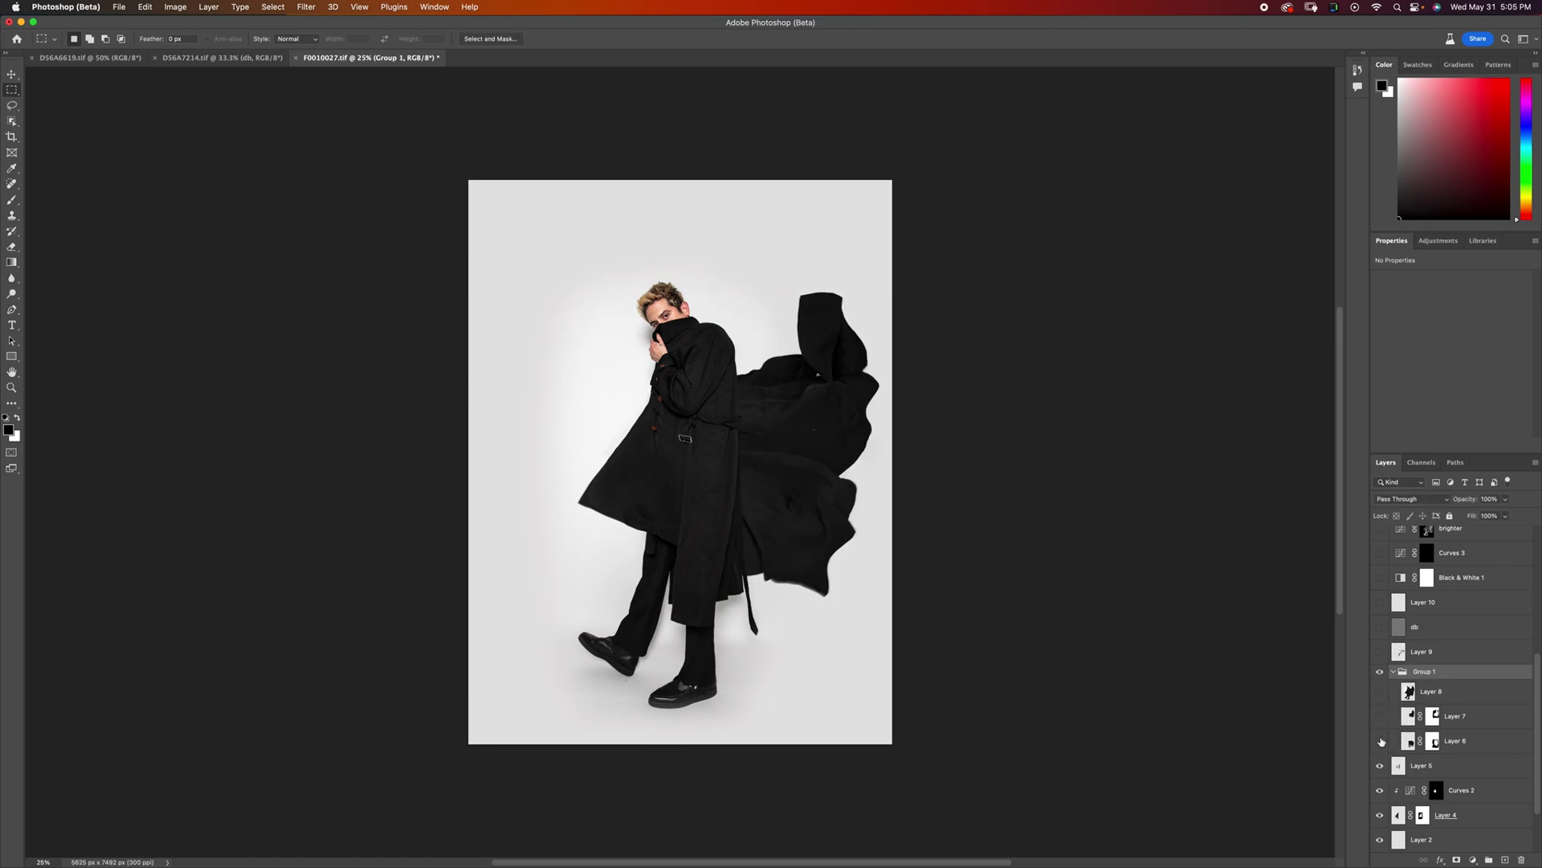
click(1382, 741)
click(1381, 741)
click(1380, 717)
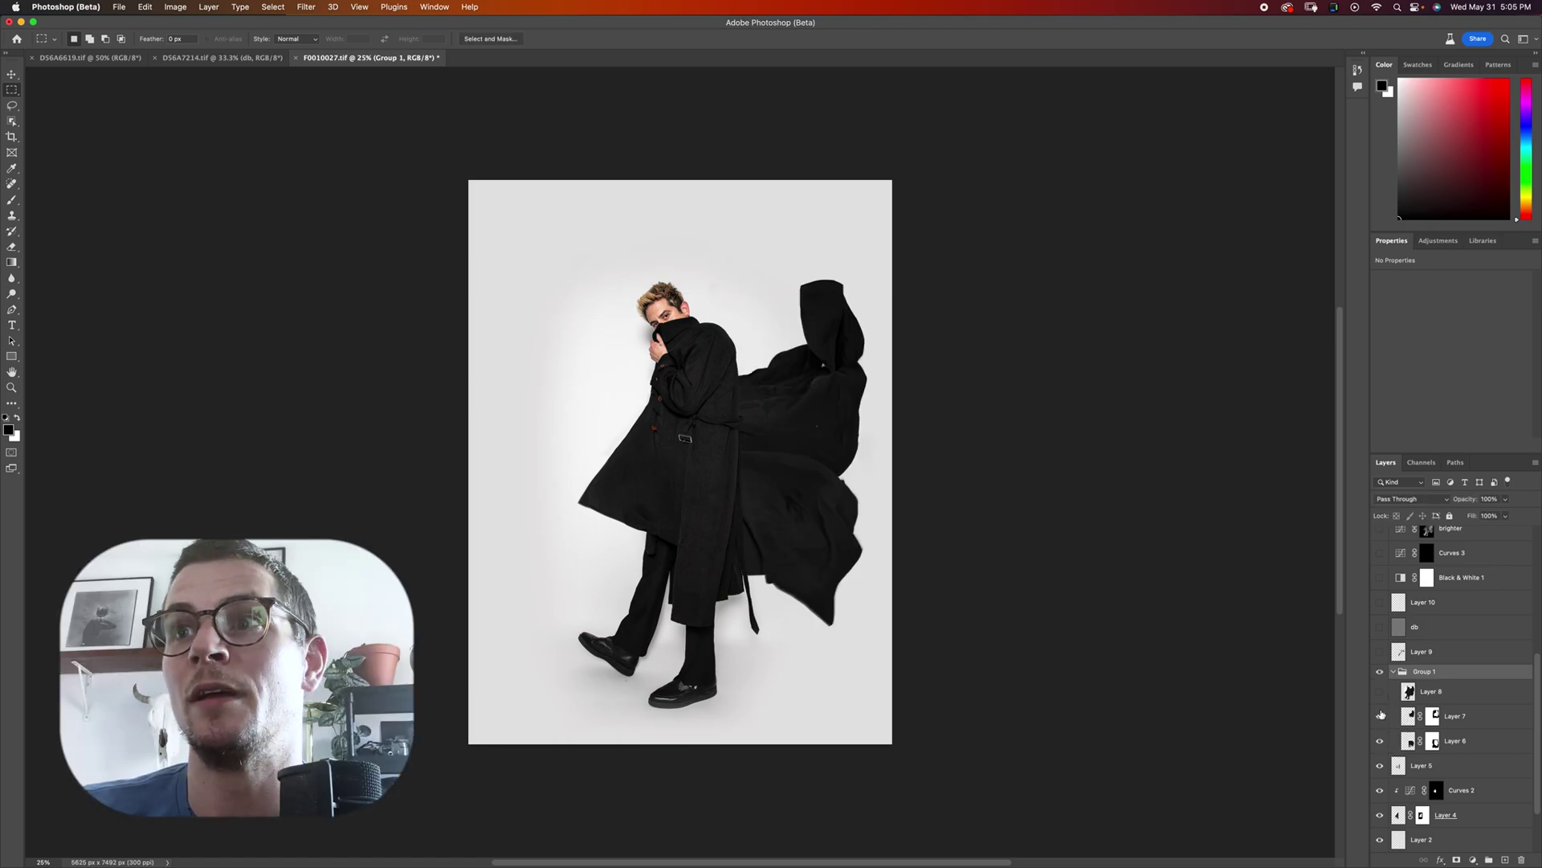
click(1380, 692)
click(1380, 693)
click(1380, 693)
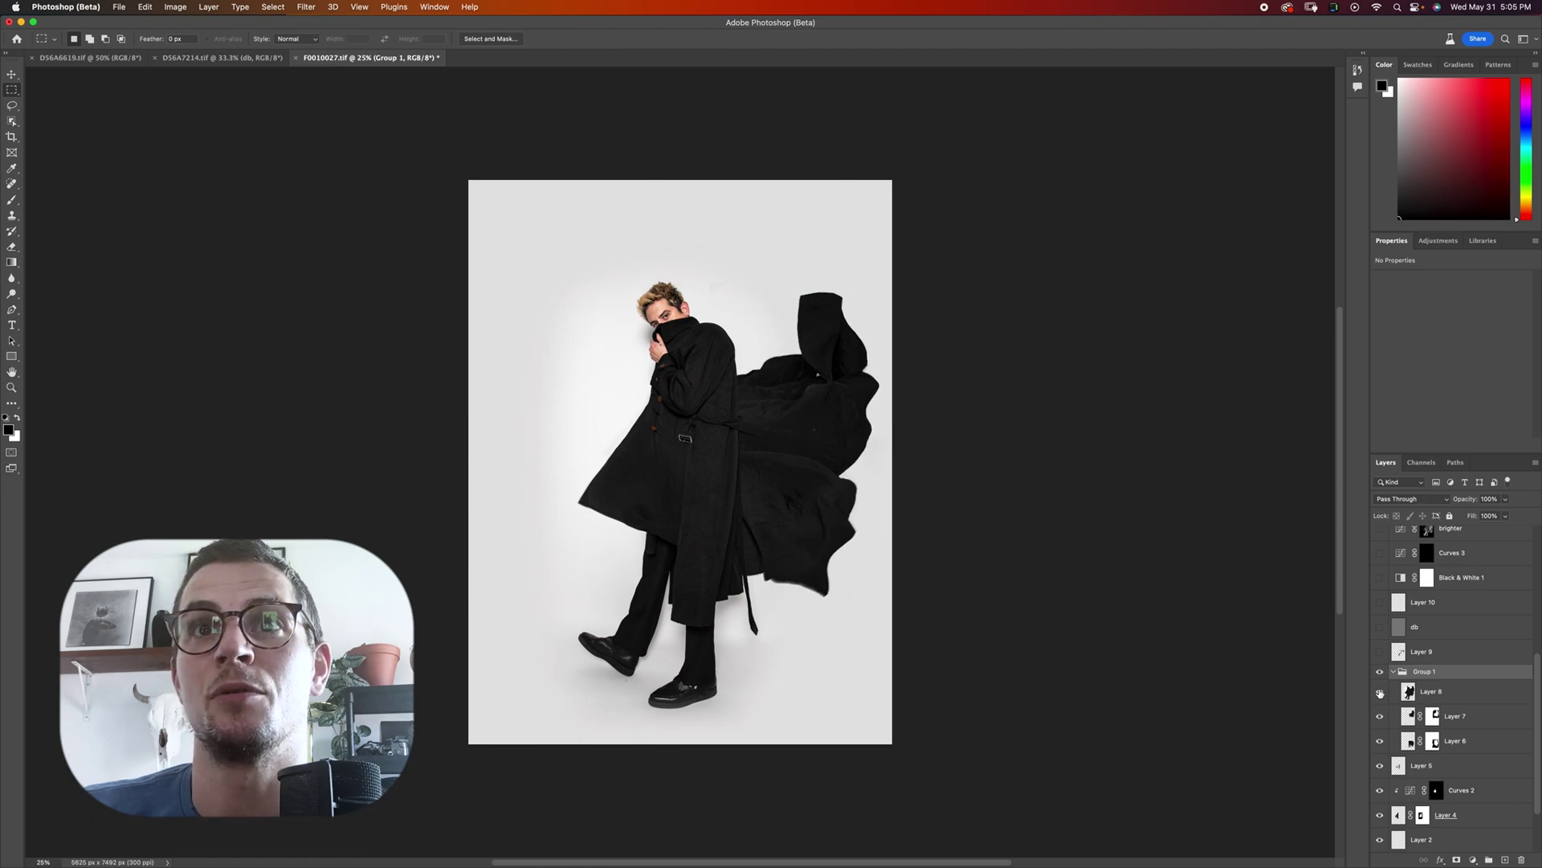
- Hide the manual layers from Group 1's contents down to Layer 4 and generate "add black coat in wind" in a rectangle behind the coat
drag(1380, 693, 1380, 815)
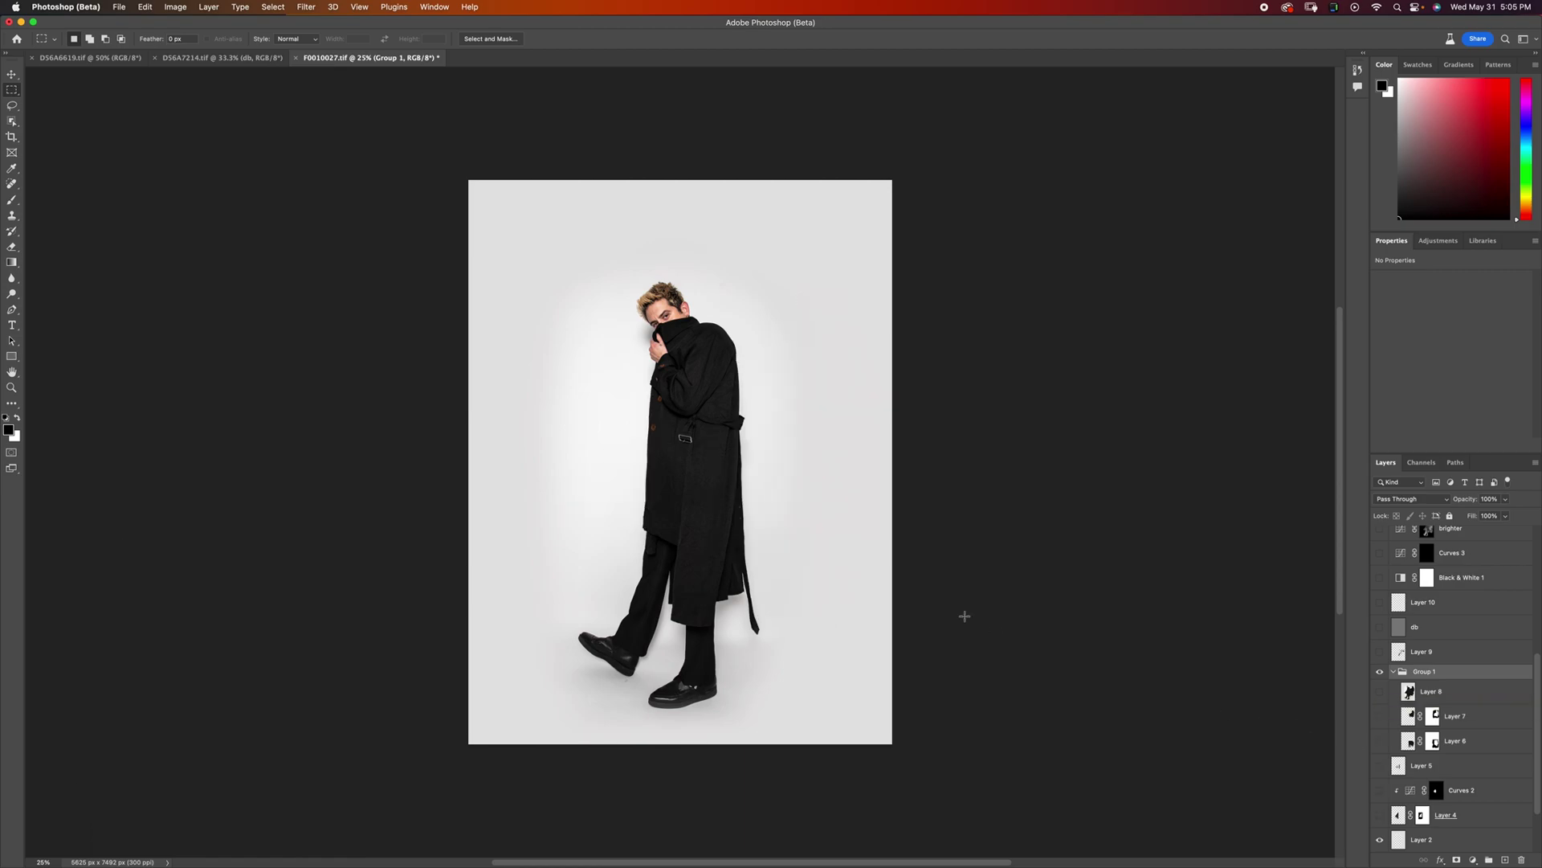
drag(731, 319, 882, 601)
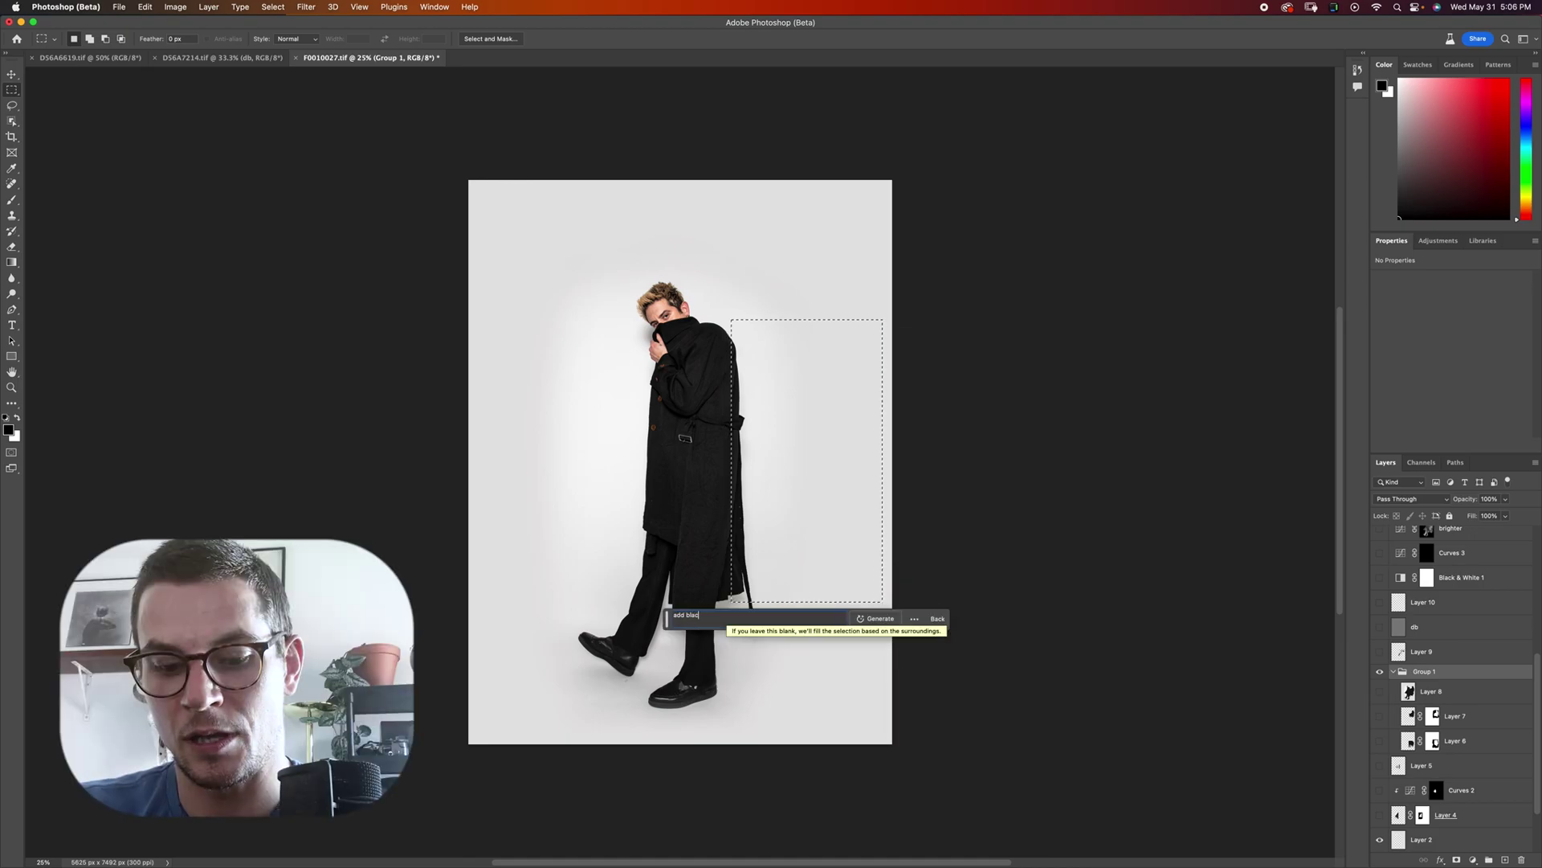
text(coat in)
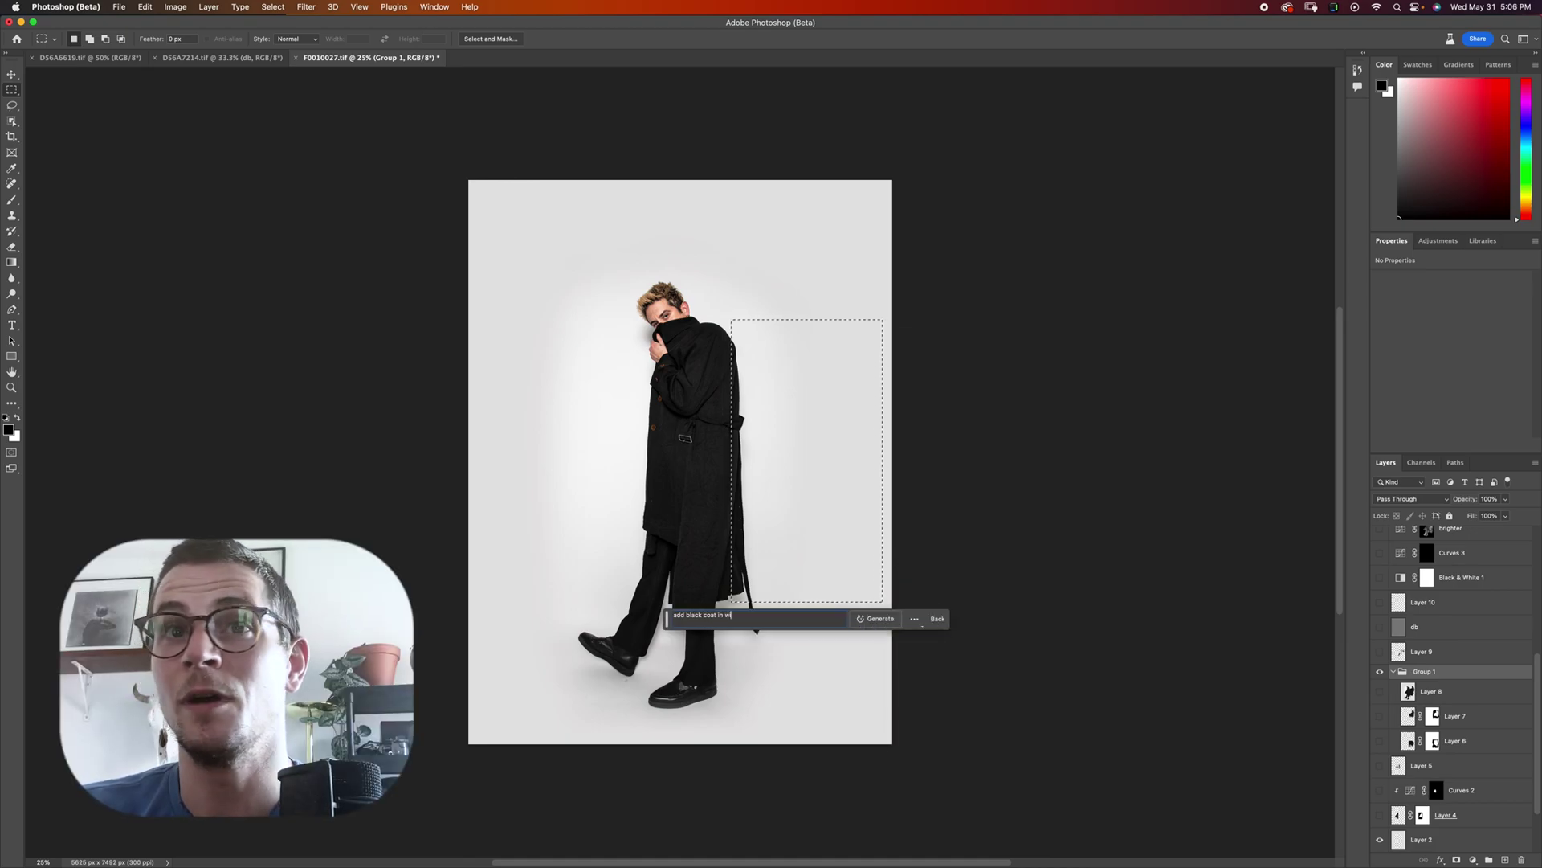
text(wind)
key(Return)
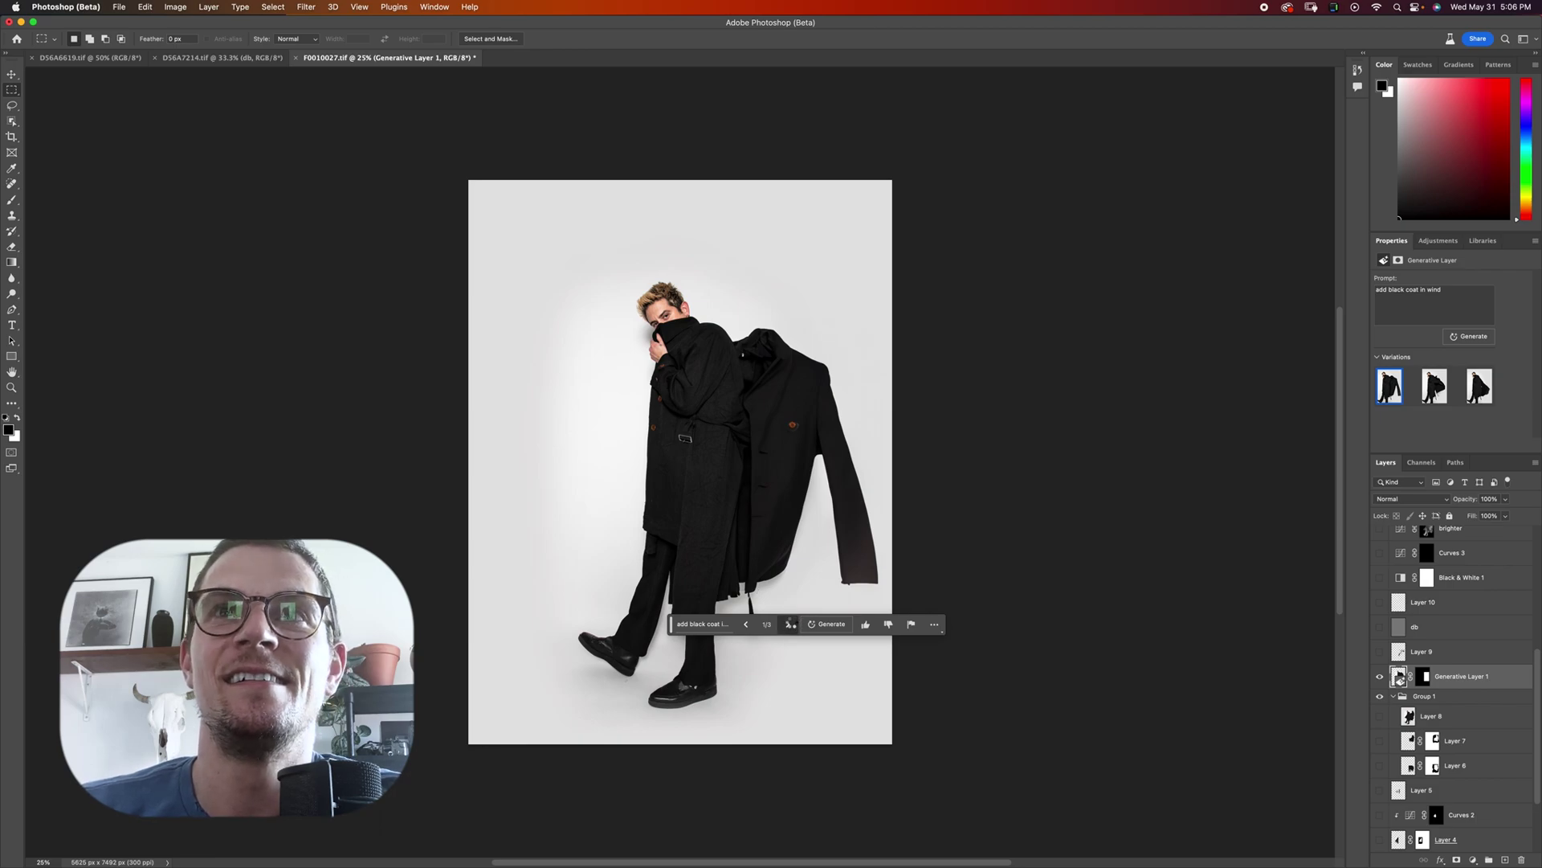
- Browse the windblown coat variations and regenerate the area with the prompt "add flapping coat tails"
click(789, 624)
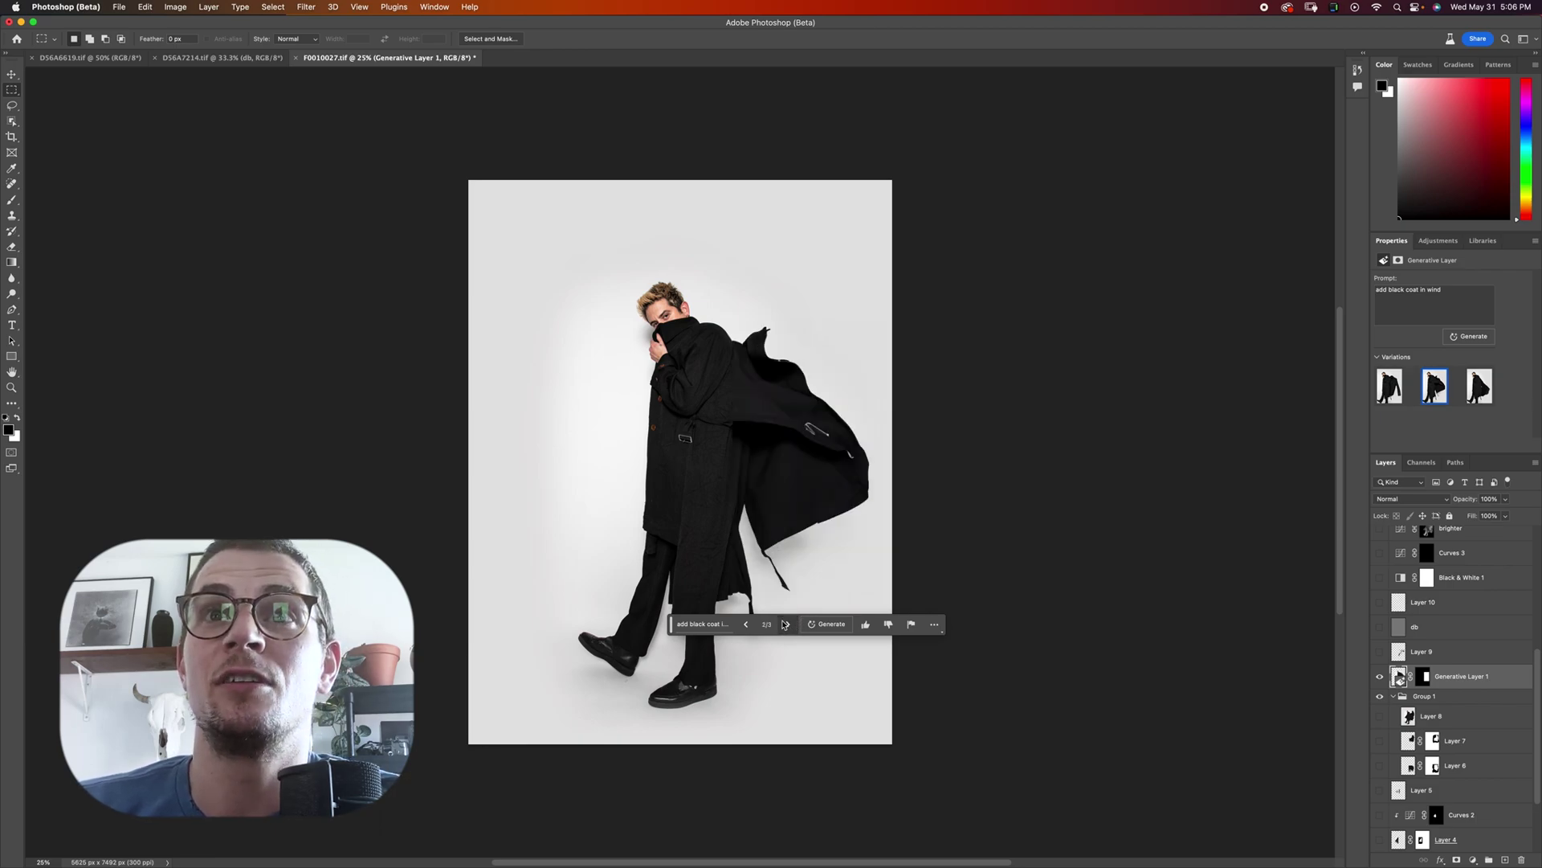
click(786, 624)
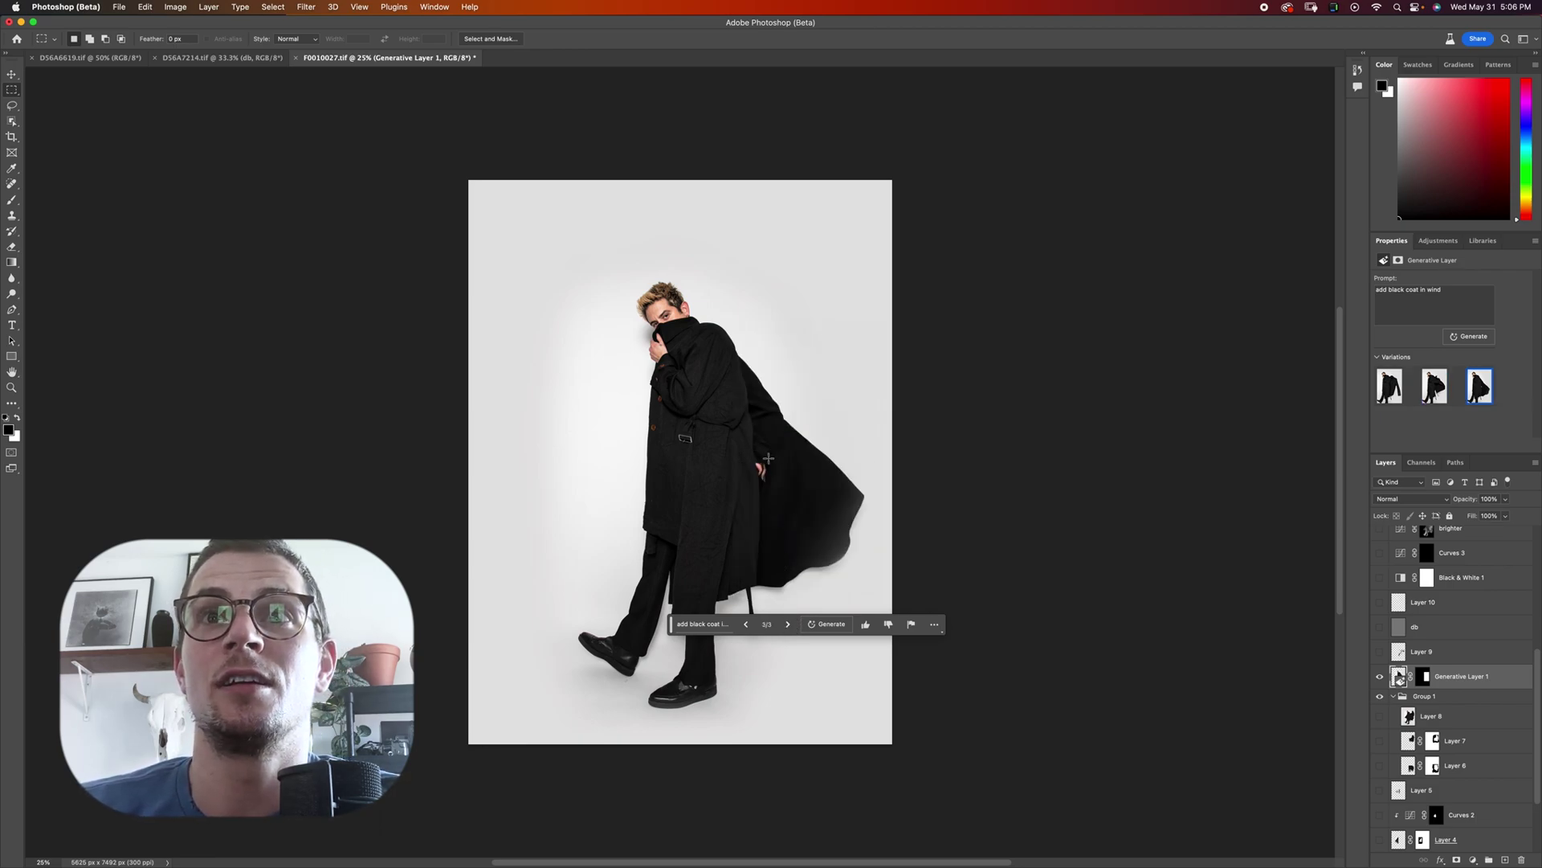
click(705, 630)
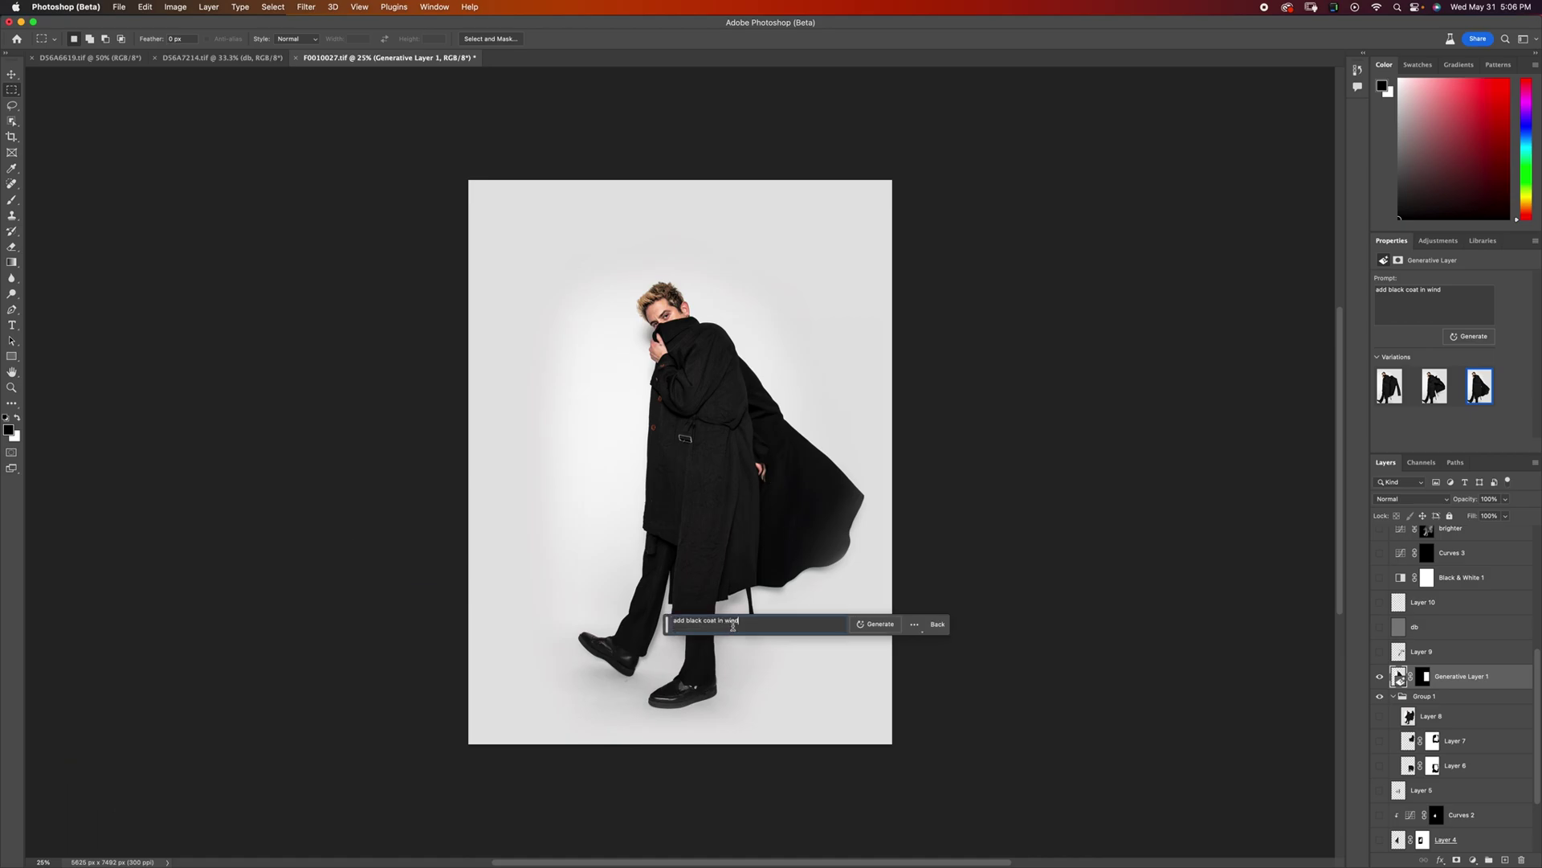
text(add flapping)
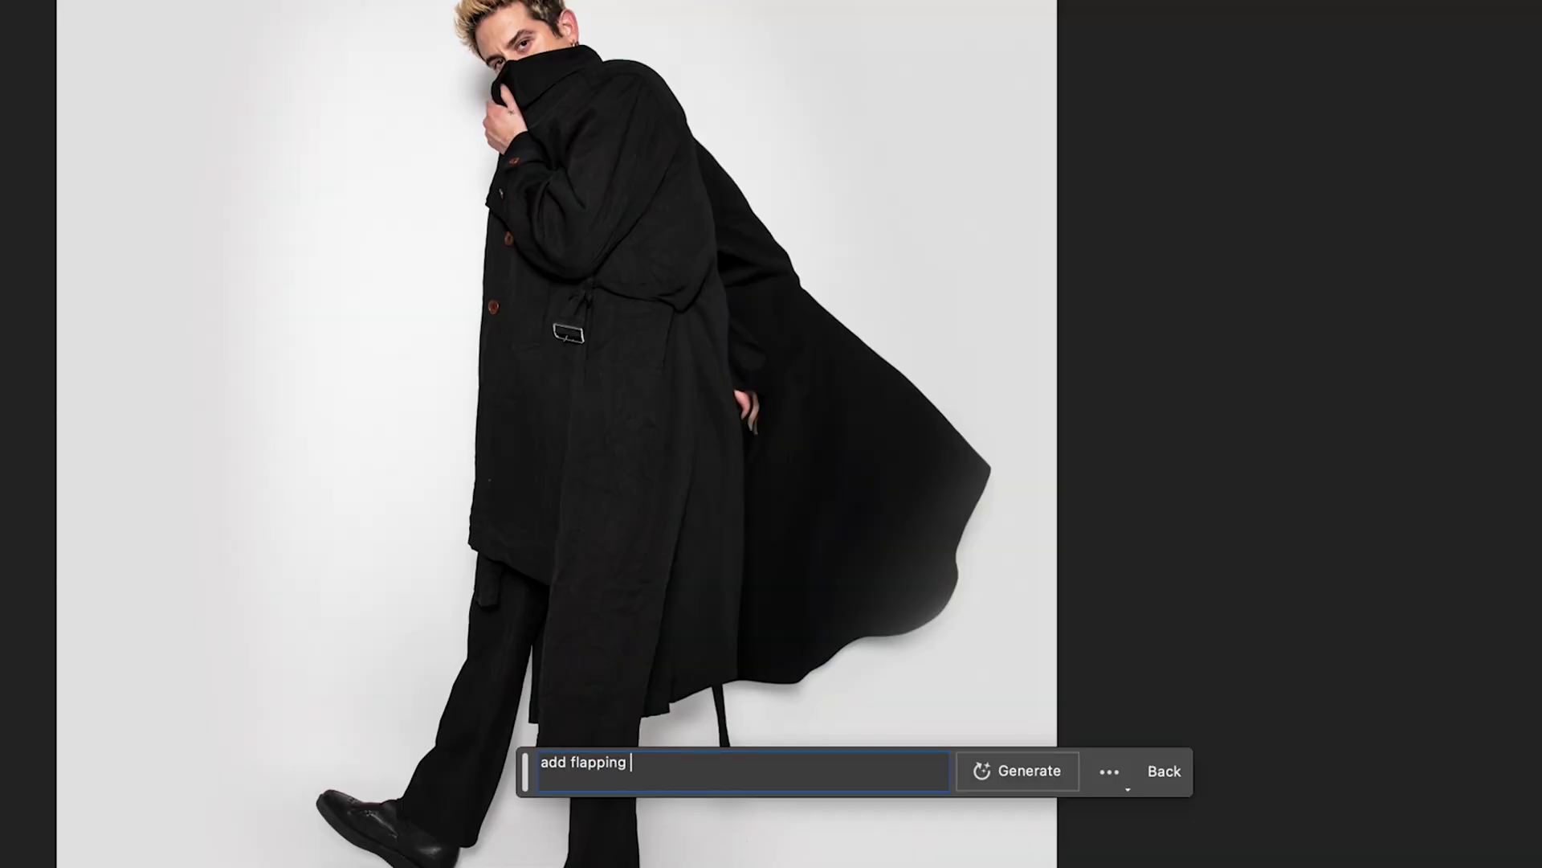
key(Return)
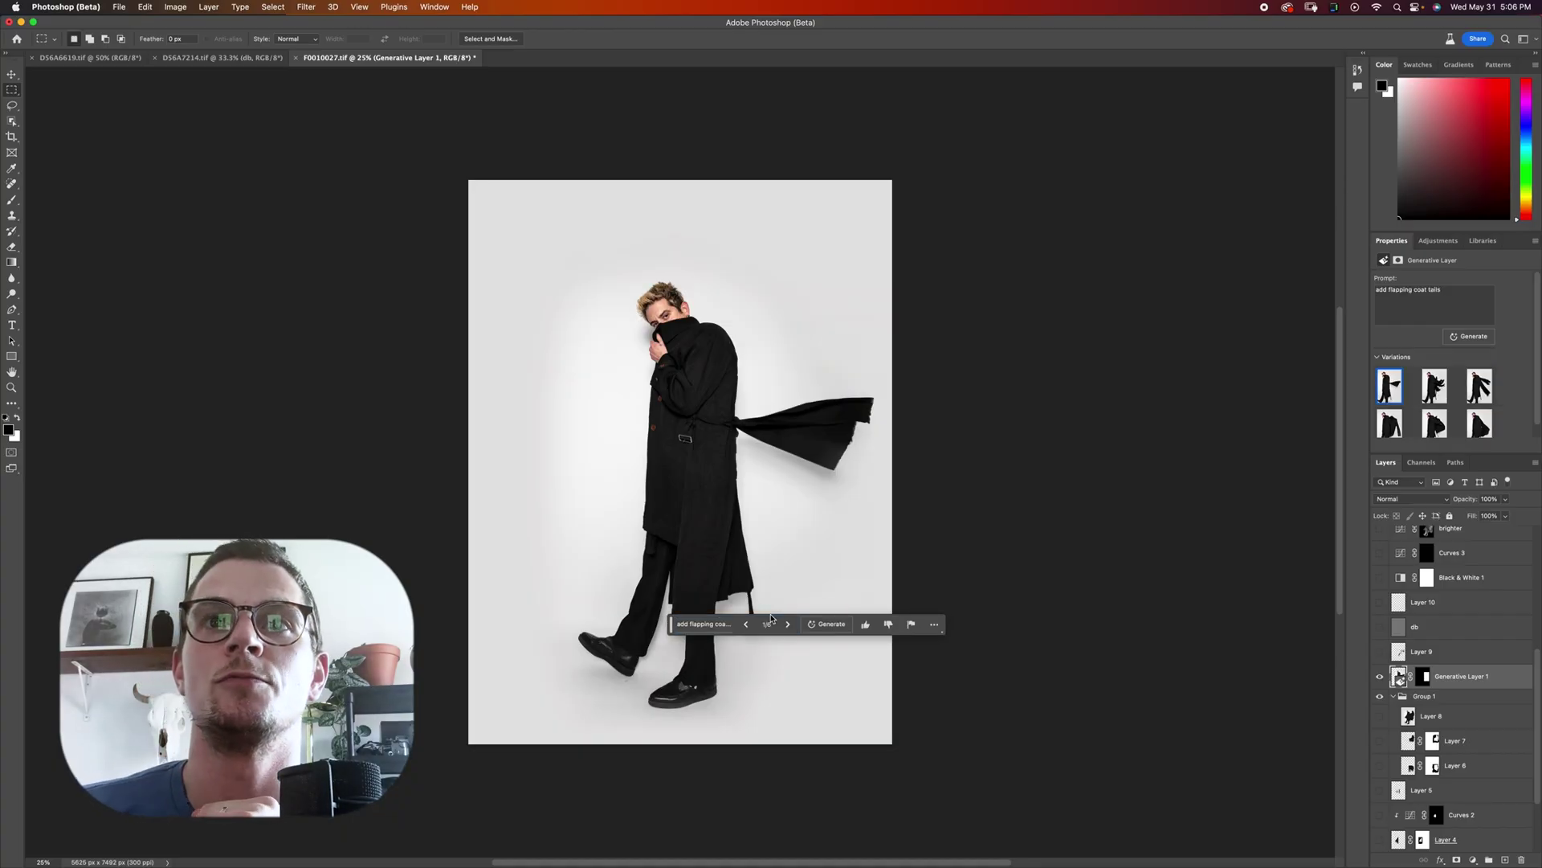
- Browse the flapping coat tail variations and regenerate the area with the prompt "make black trench coat flaps"
click(788, 625)
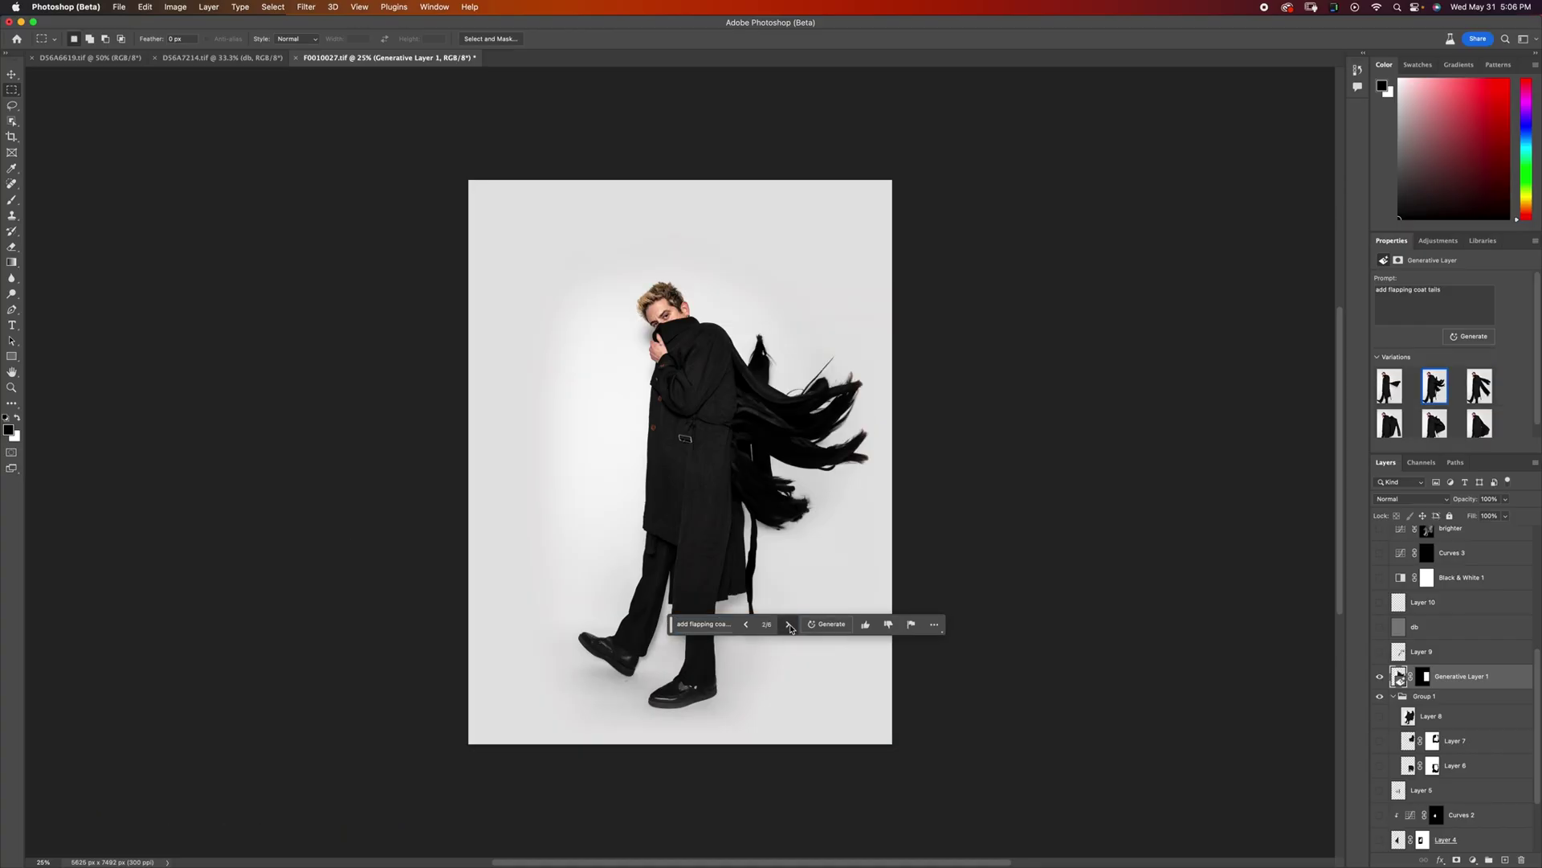
click(788, 625)
click(703, 624)
text(make black trench coat flaps)
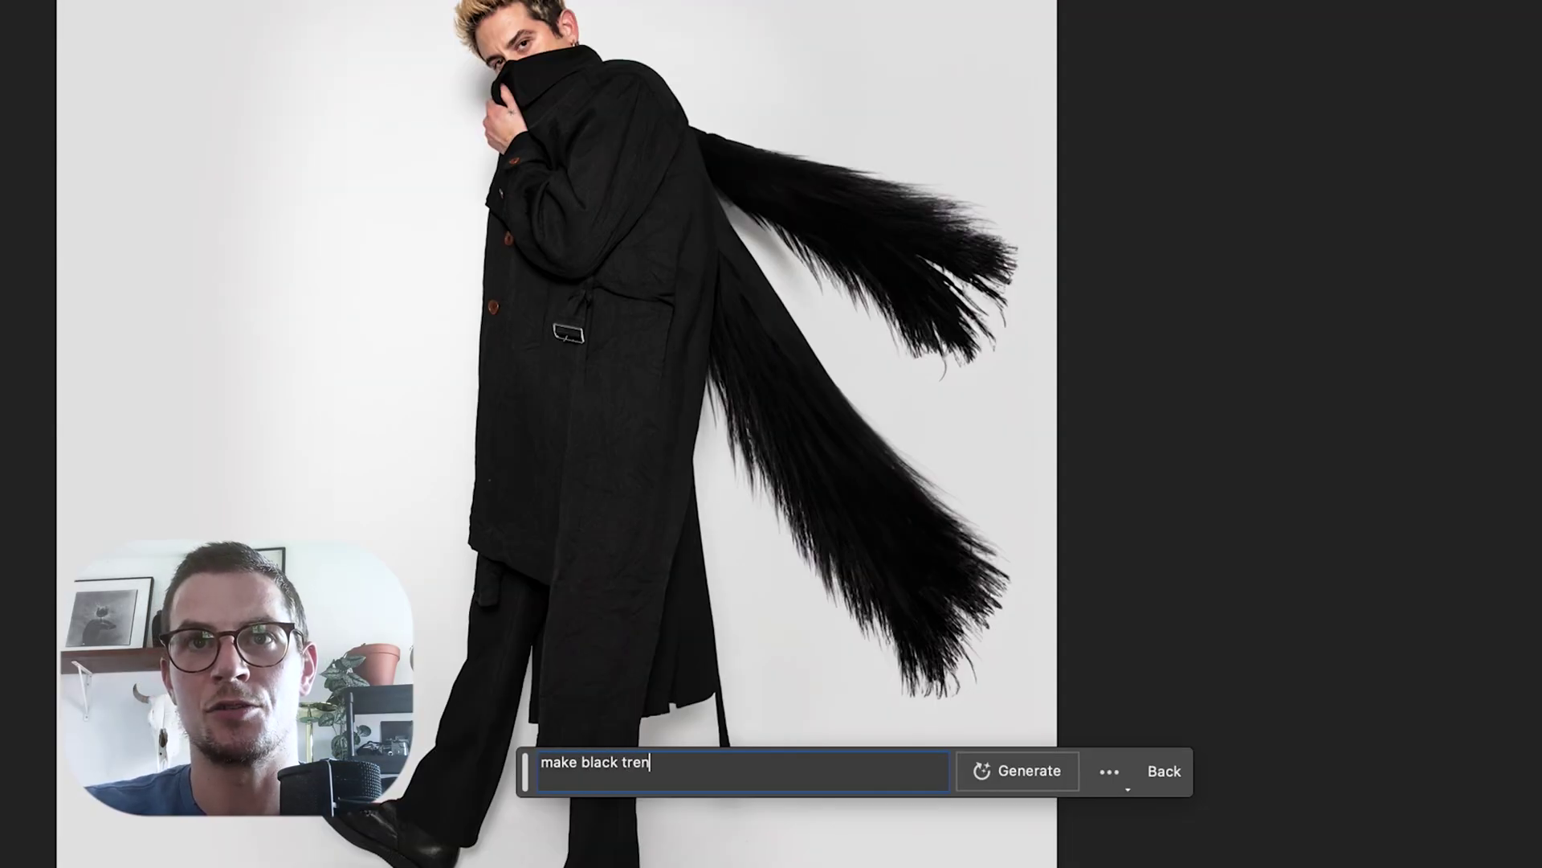
key(Return)
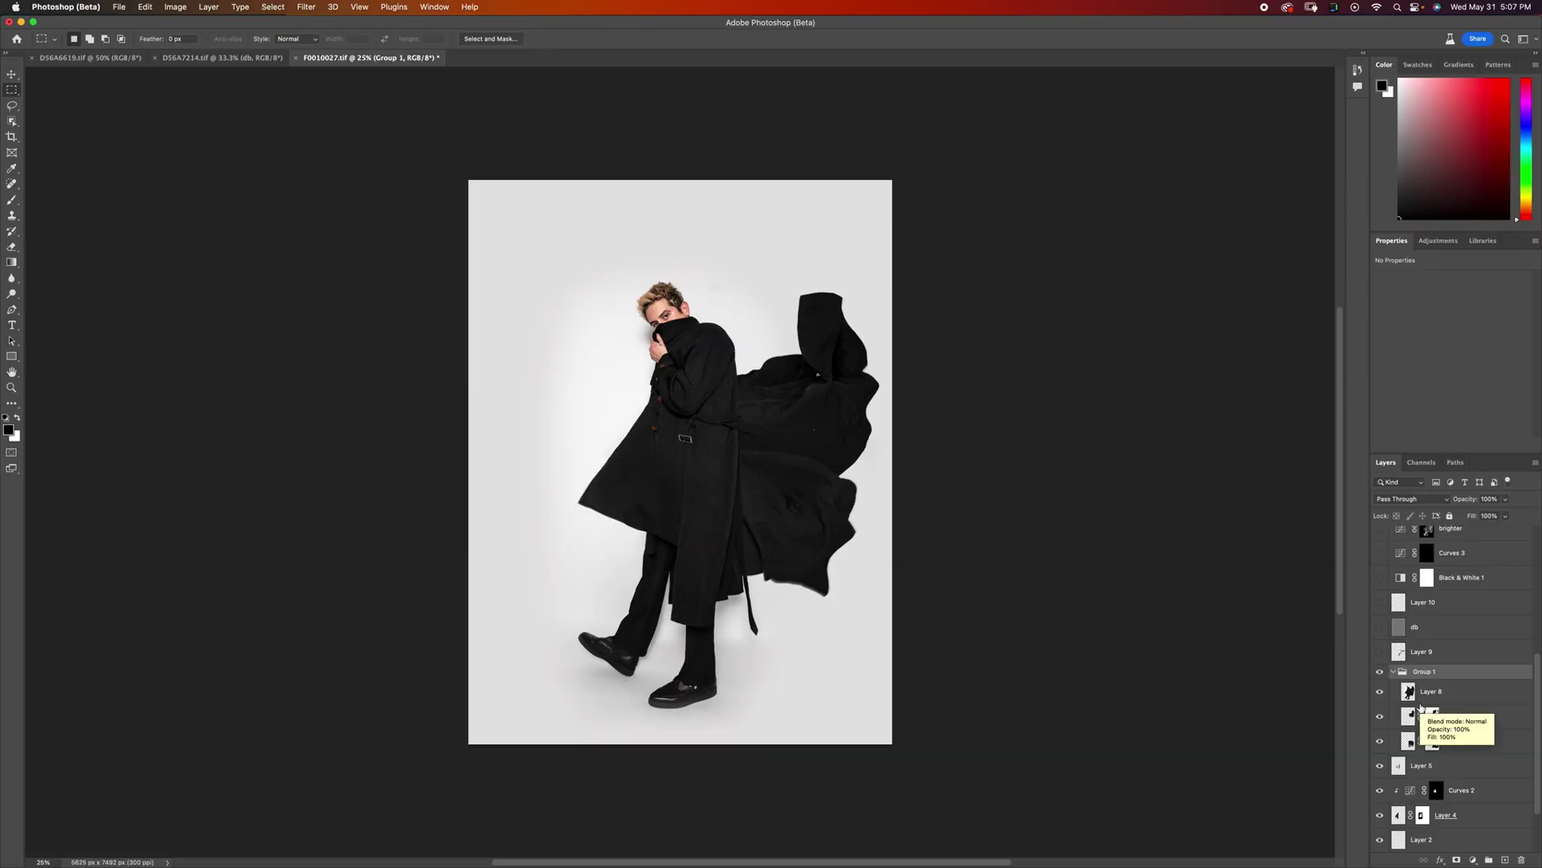
- Compare the coat with Curves 2, Layer 5 and Group 1's coat-tail layers hidden and shown
scroll(1398, 731, down, 3)
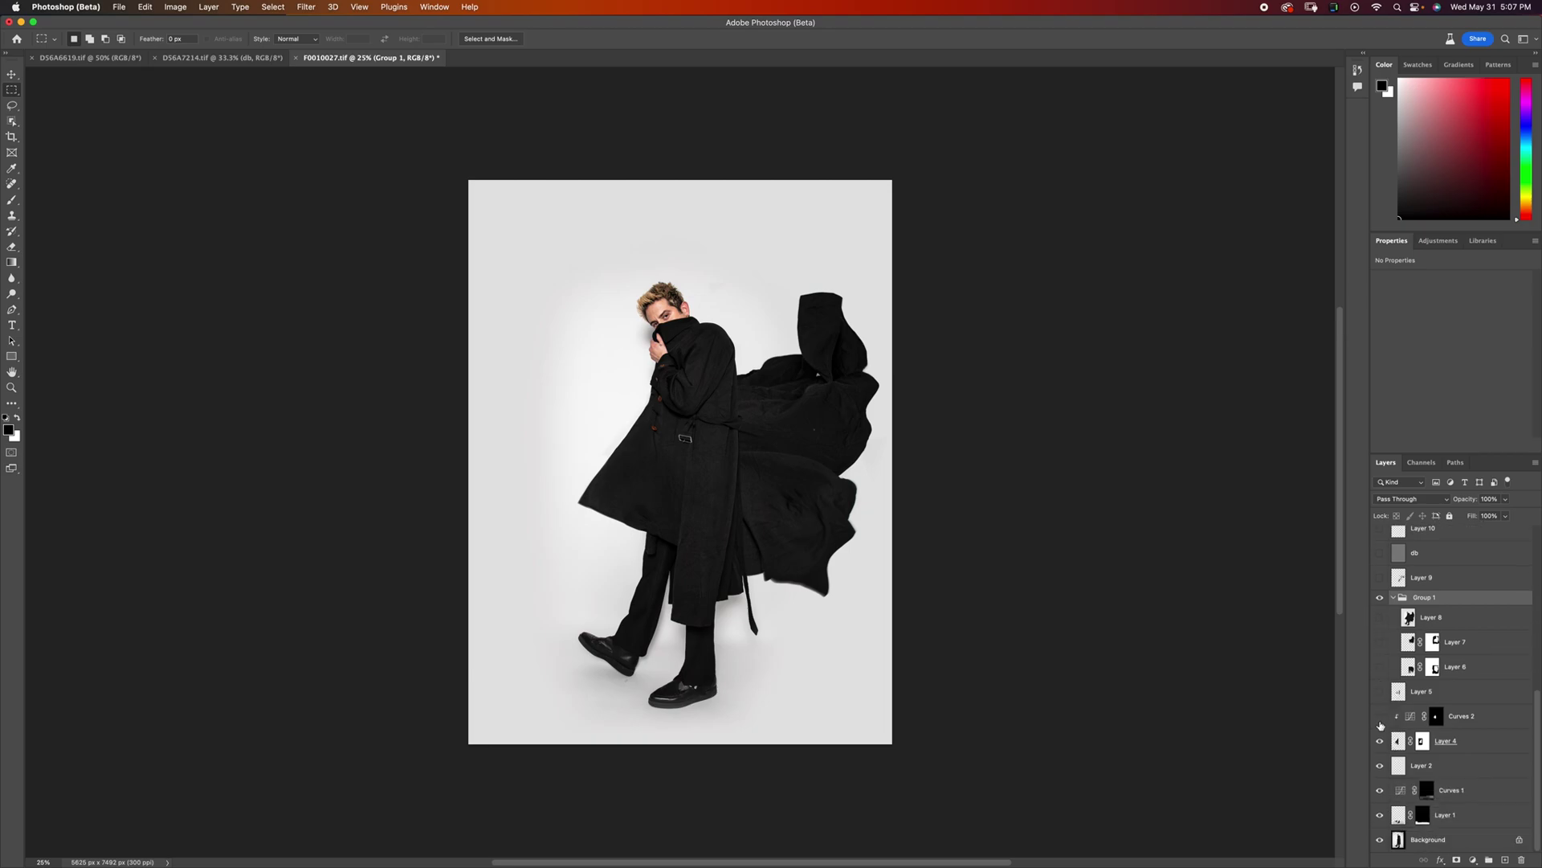
click(1378, 692)
click(1379, 615)
scroll(1440, 639, up, 10)
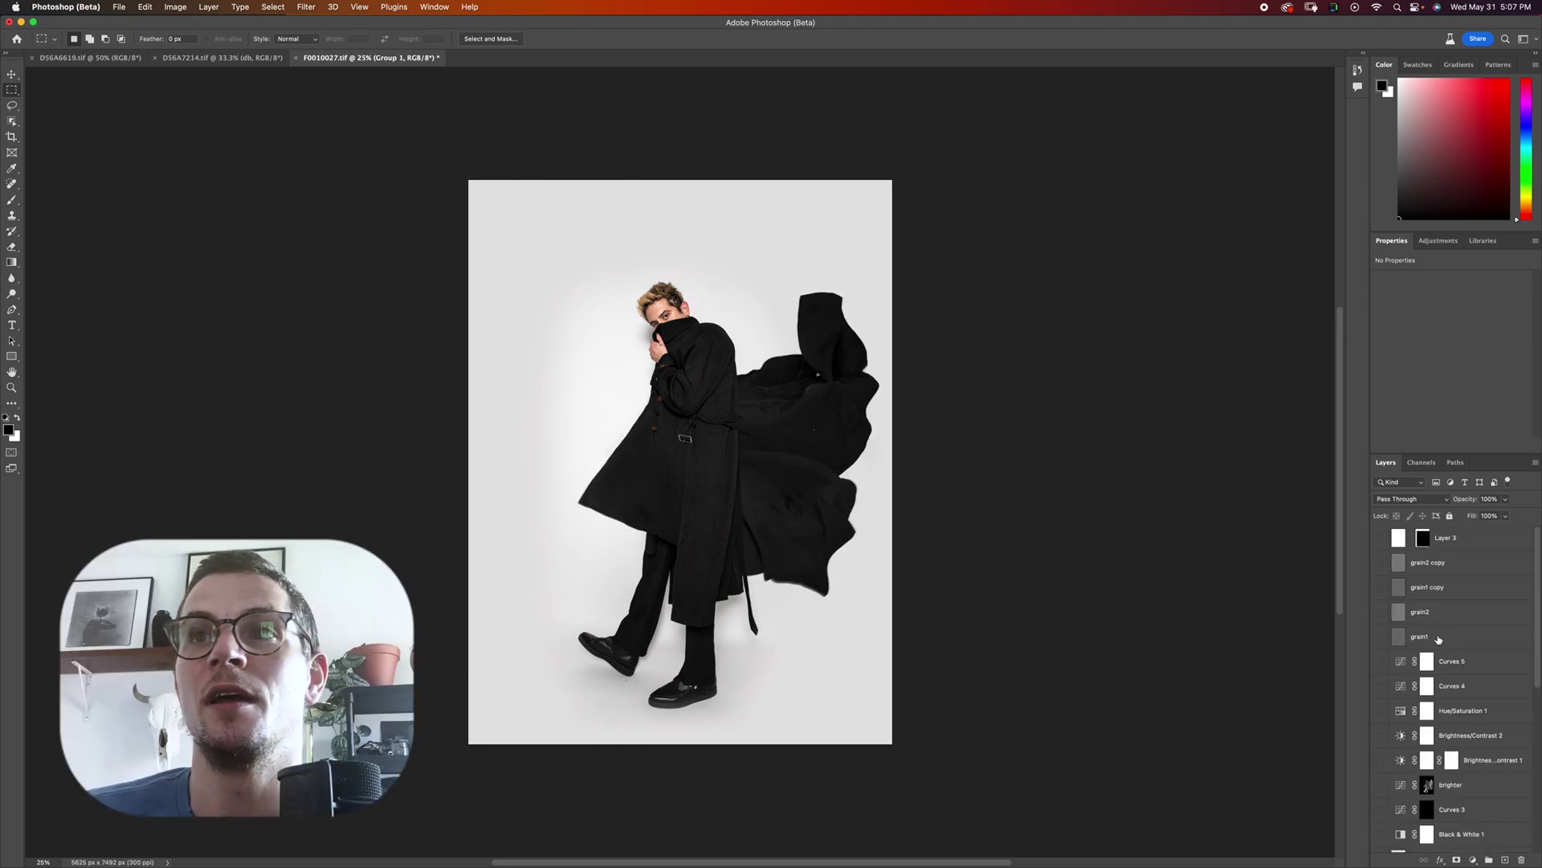
- Show the finishing layers of the coat photo from Layer 9 through the curves and grain layers up to Layer 3
scroll(1376, 819, down, 6)
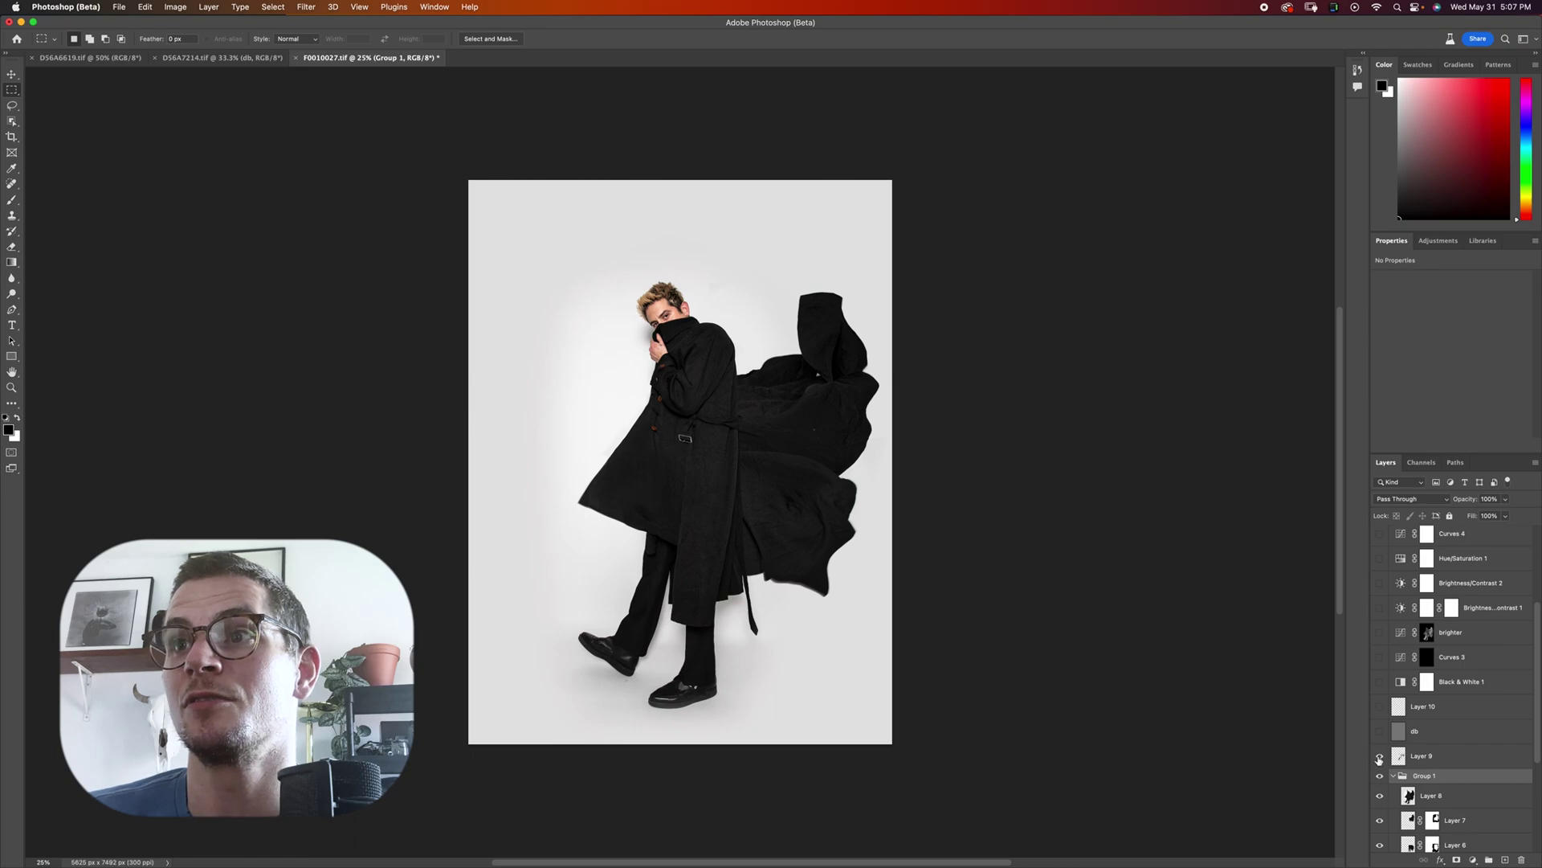
click(1379, 534)
scroll(1377, 538, up, 6)
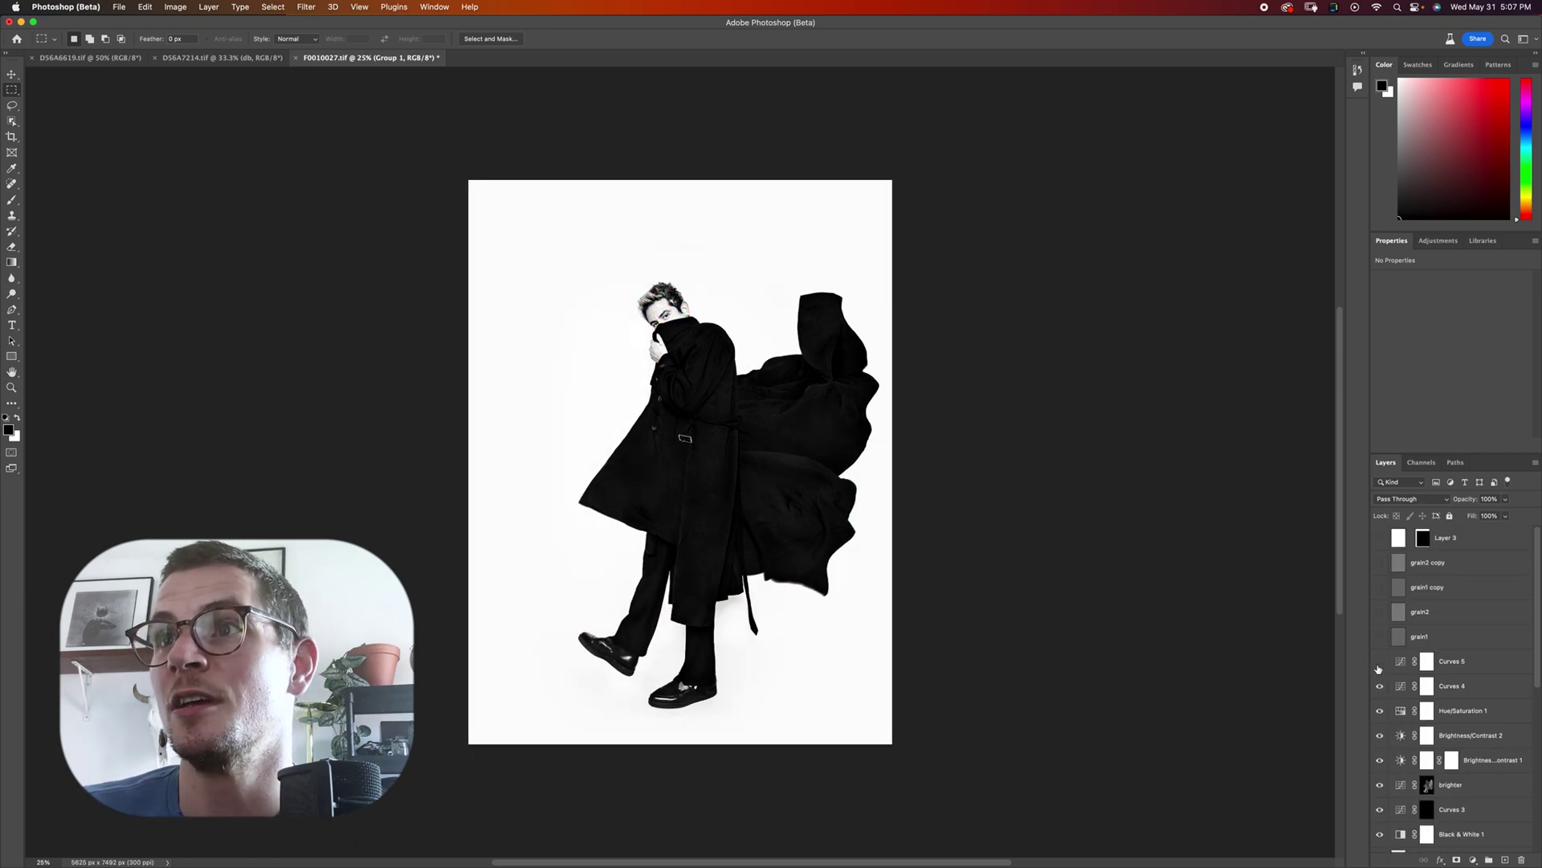
click(1379, 538)
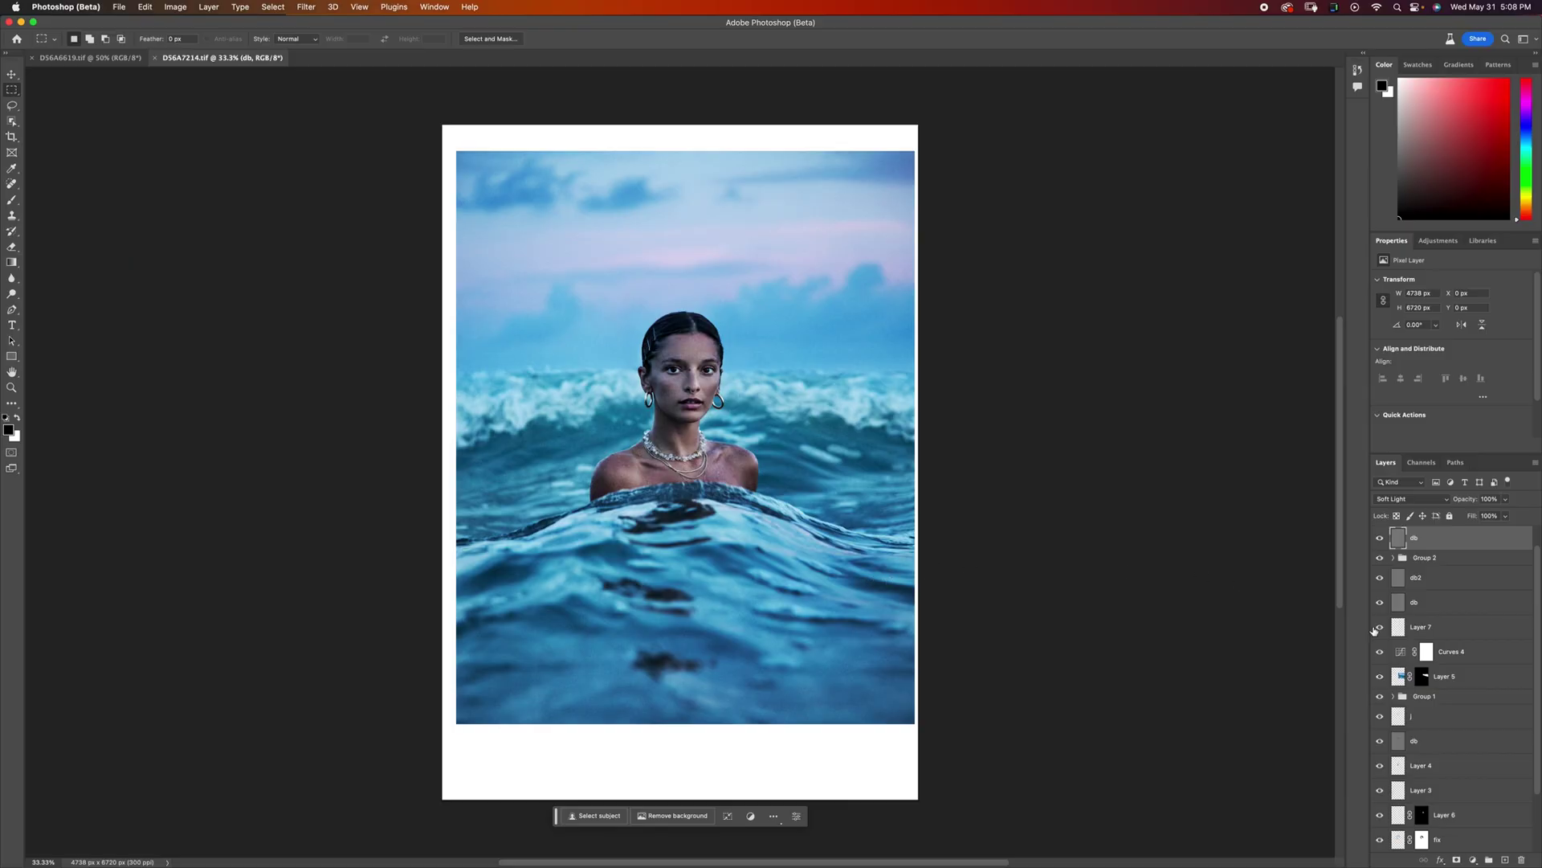
- Isolate the Background layer of the ocean portrait and extend the canvas outward on both sides with the Crop tool
scroll(1441, 734, down, 3)
alt+click(1380, 840)
key(c)
drag(924, 460, 1025, 454)
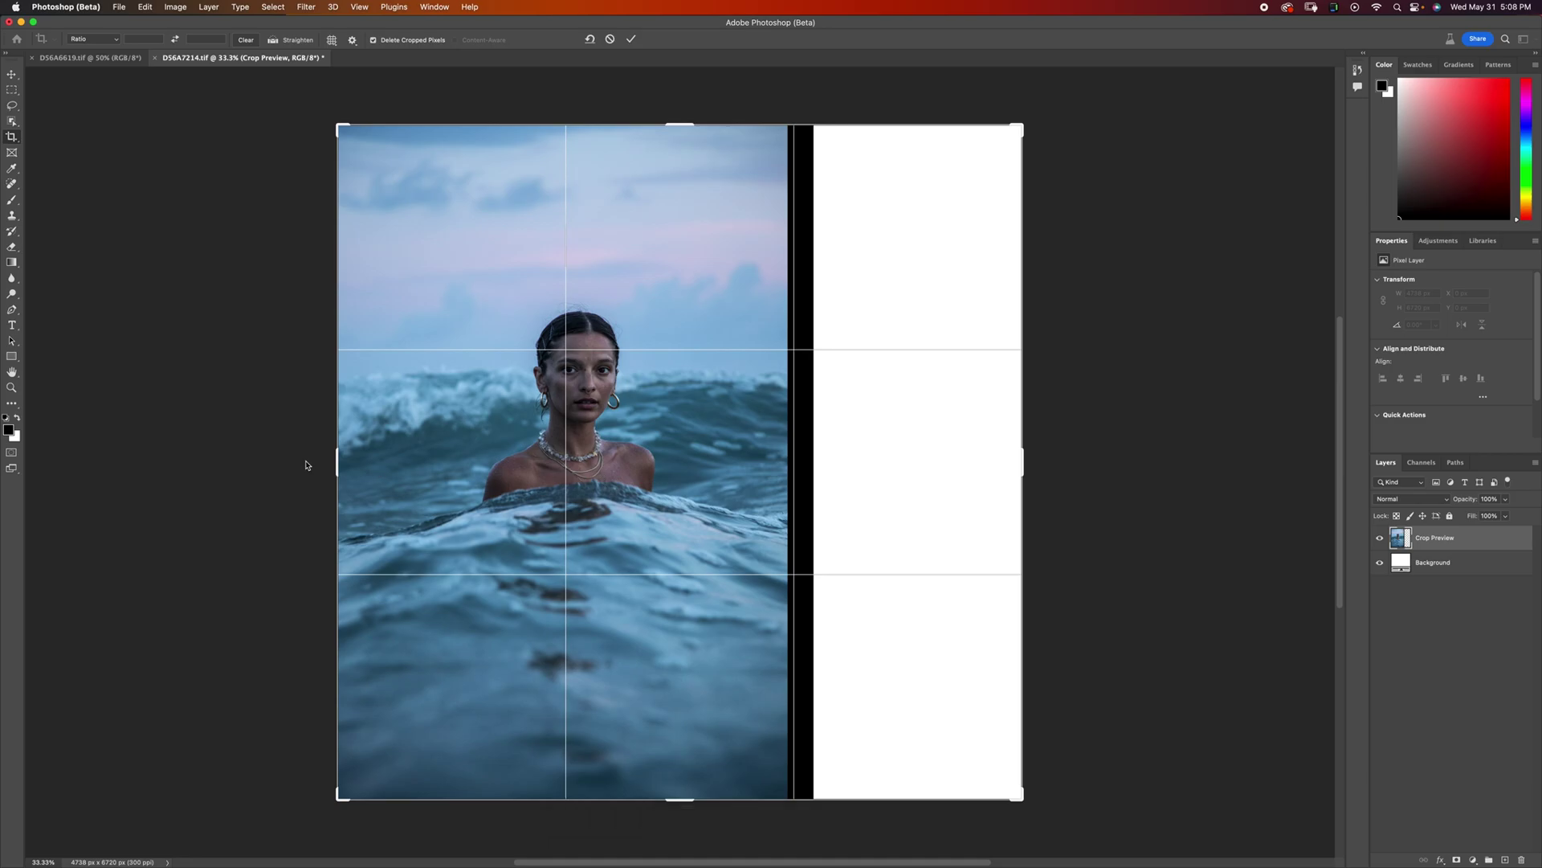
drag(335, 460, 248, 450)
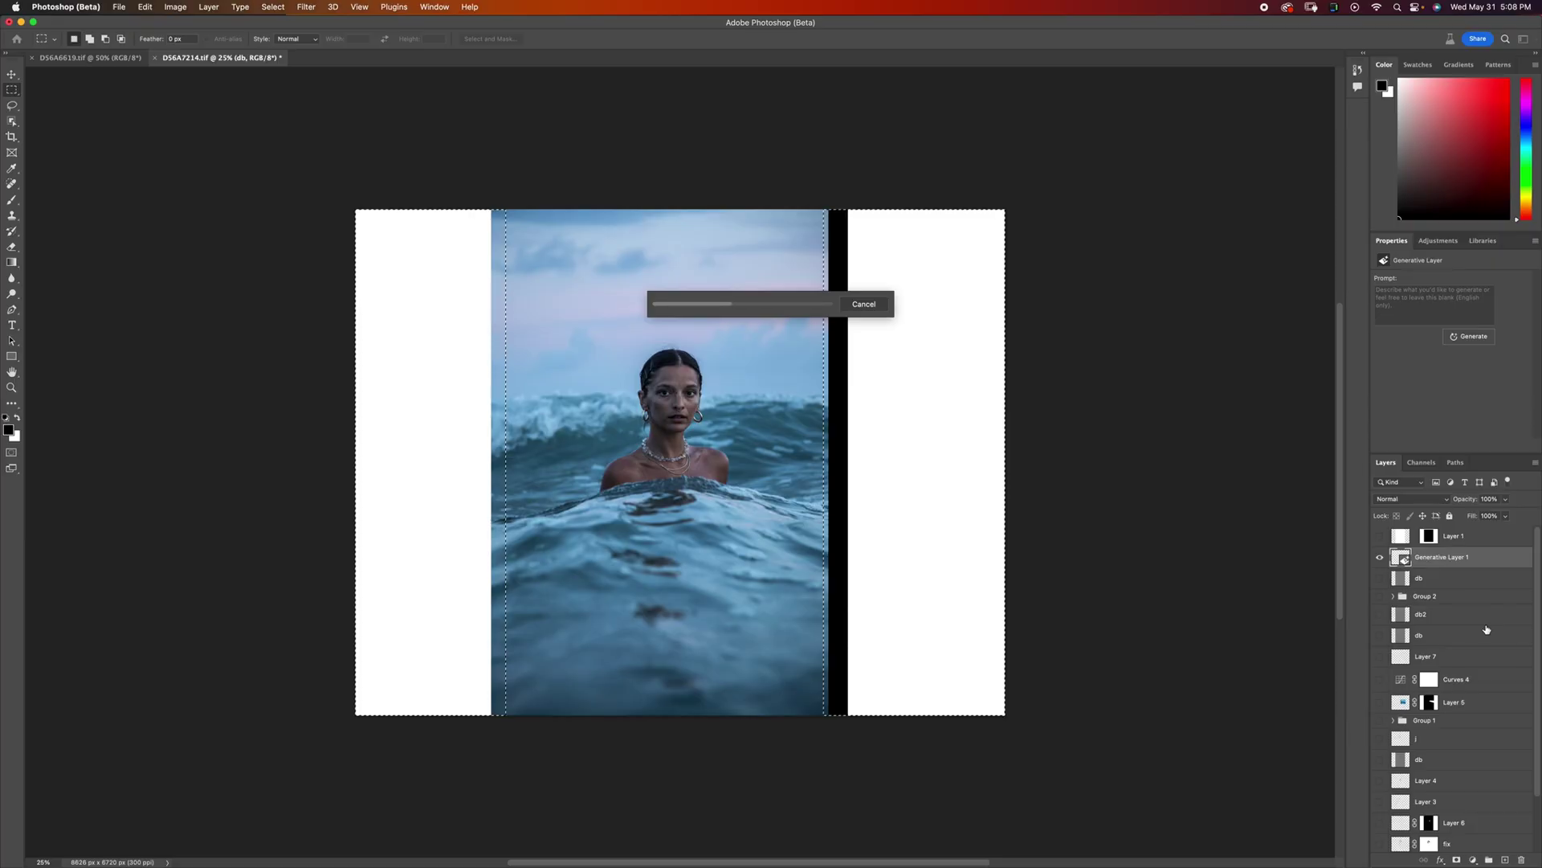
- Switch to the Brave browser and open the photographer site's portfolio page to view the published ocean portrait
key(super+Tab)
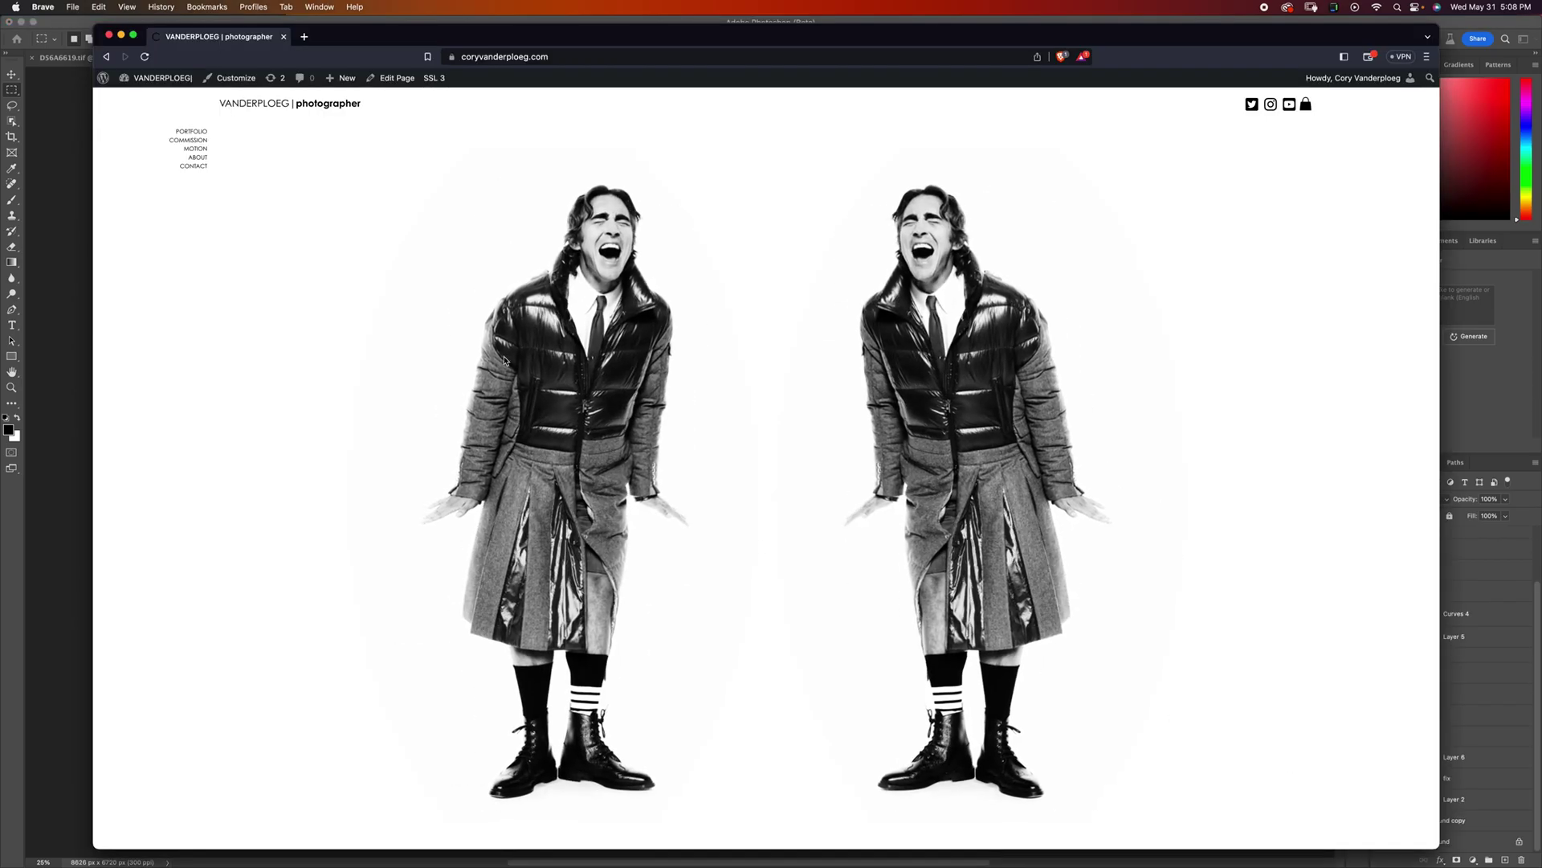
click(190, 132)
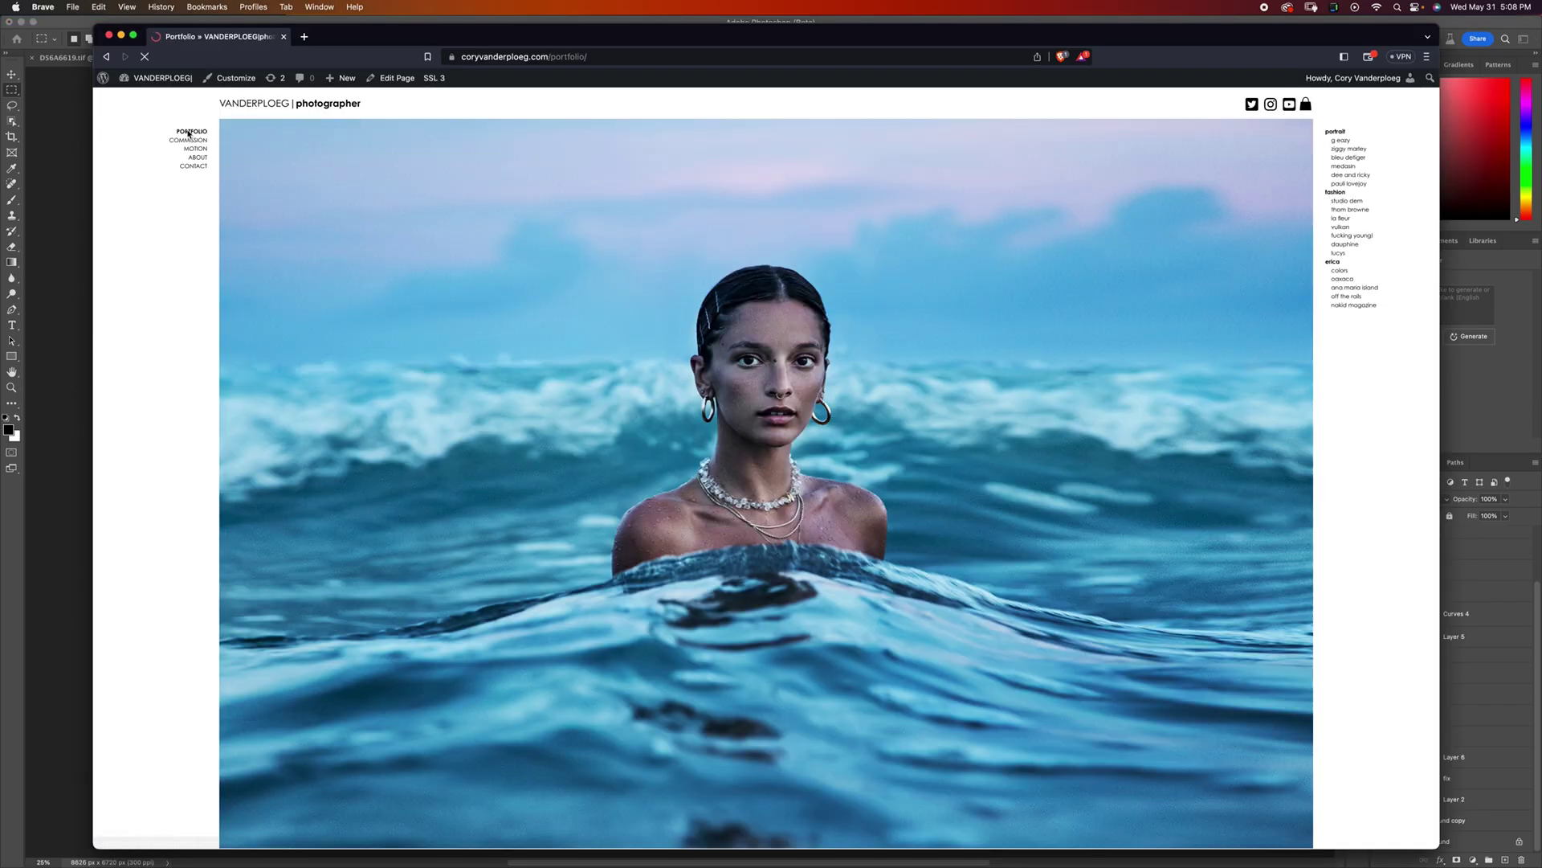
scroll(249, 185, down, 1)
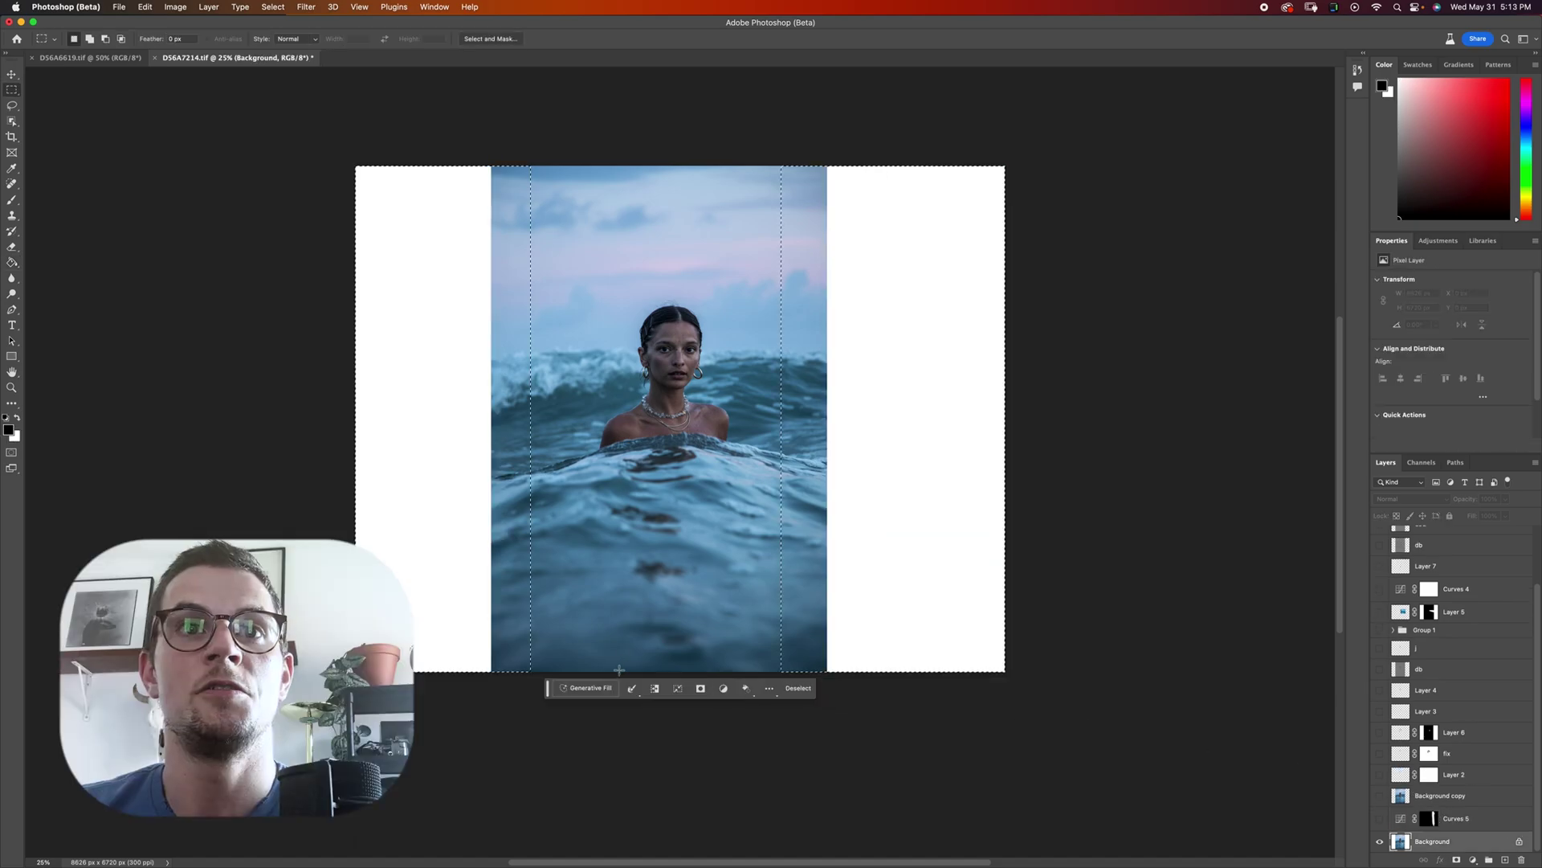
- Fill the white areas beside the ocean portrait with Generative Fill without a prompt, and choose the second variation
click(584, 688)
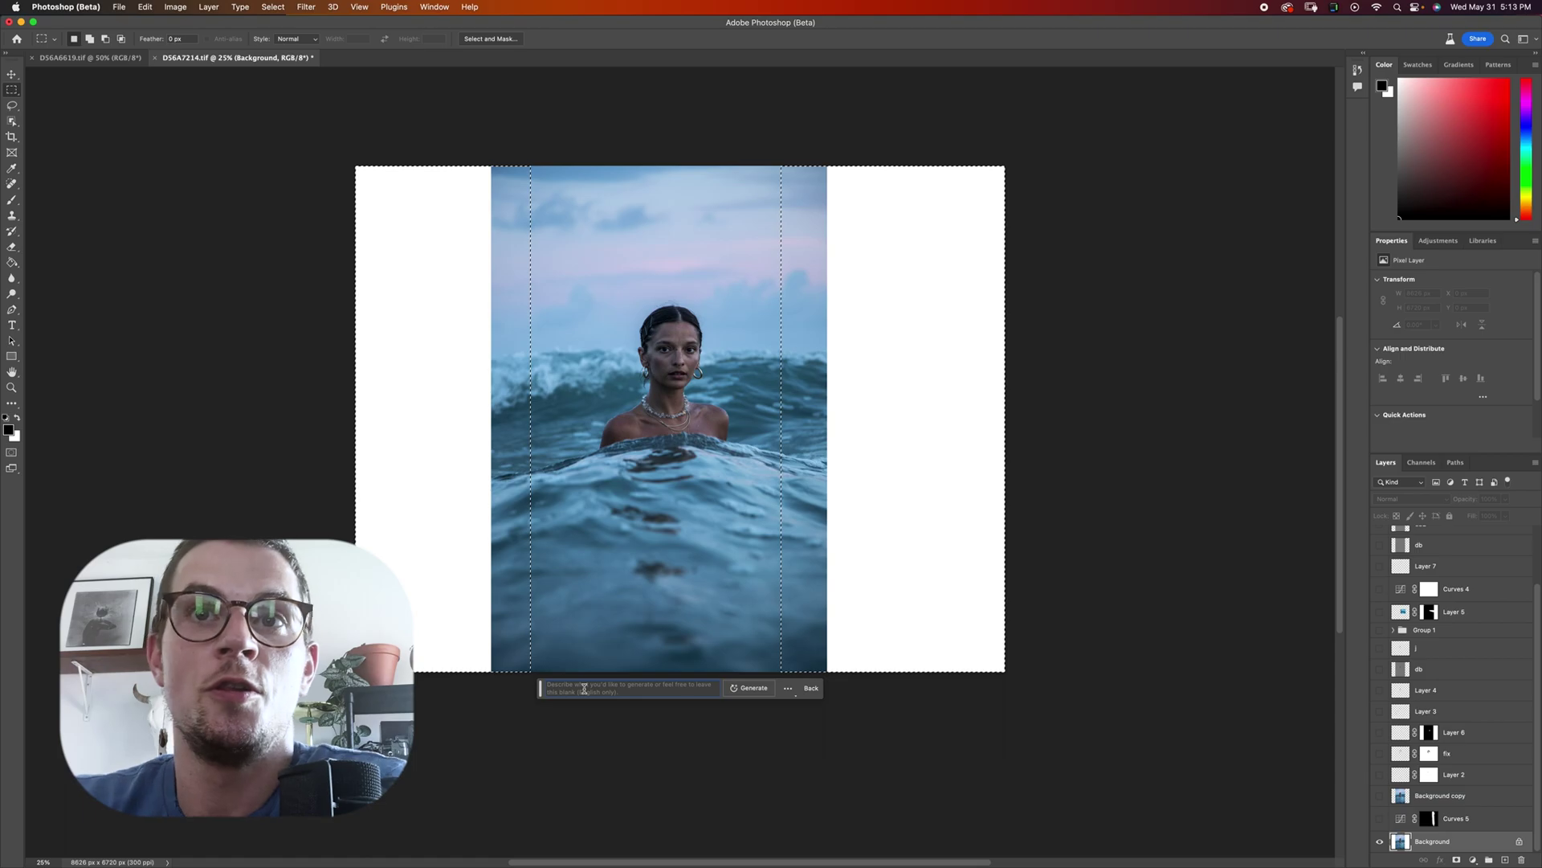
click(754, 689)
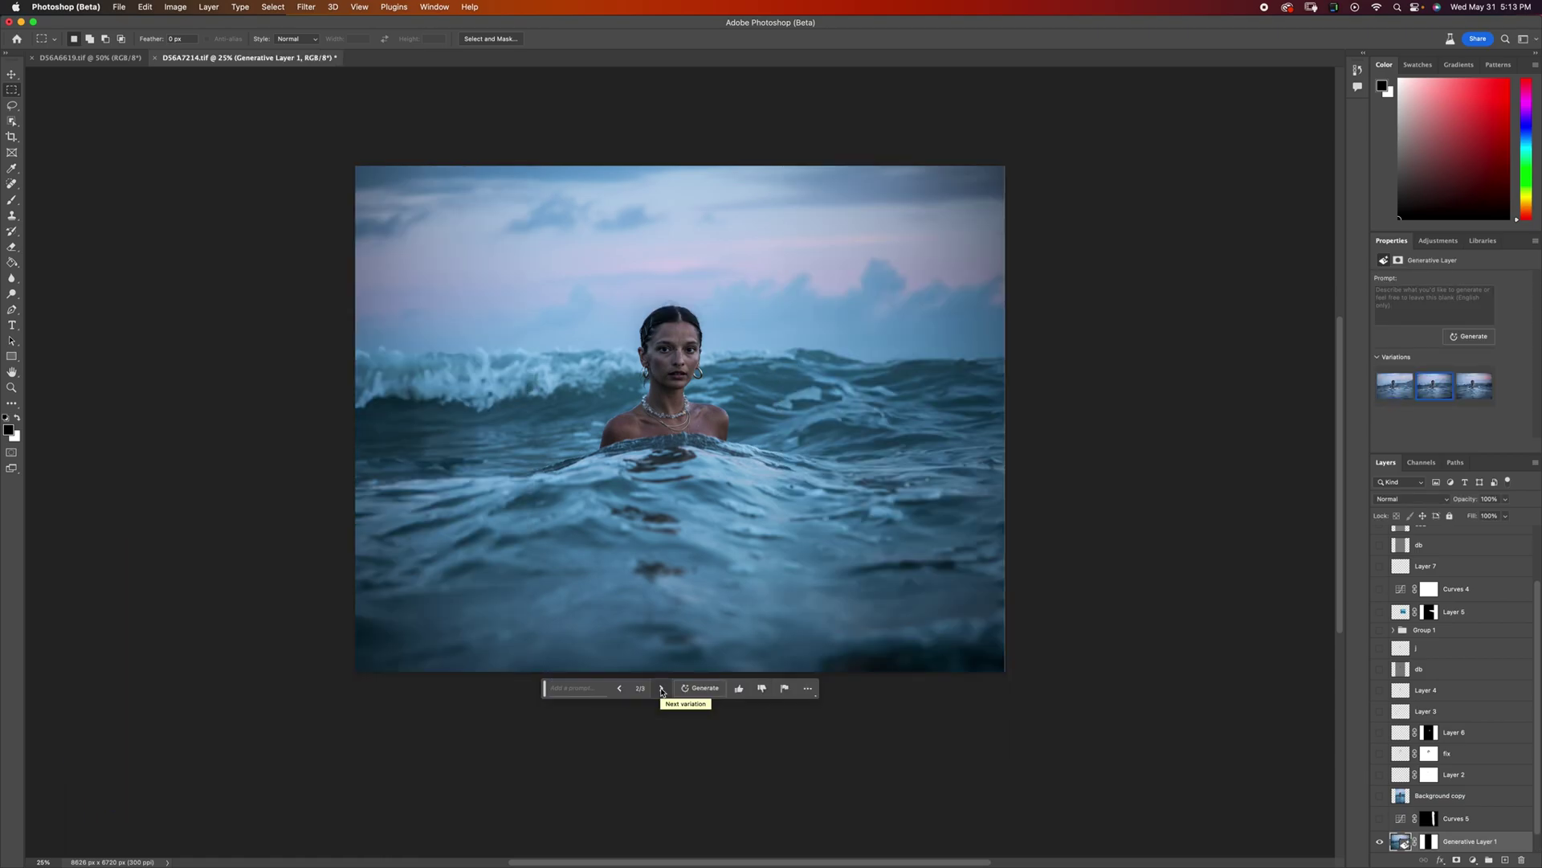
click(660, 689)
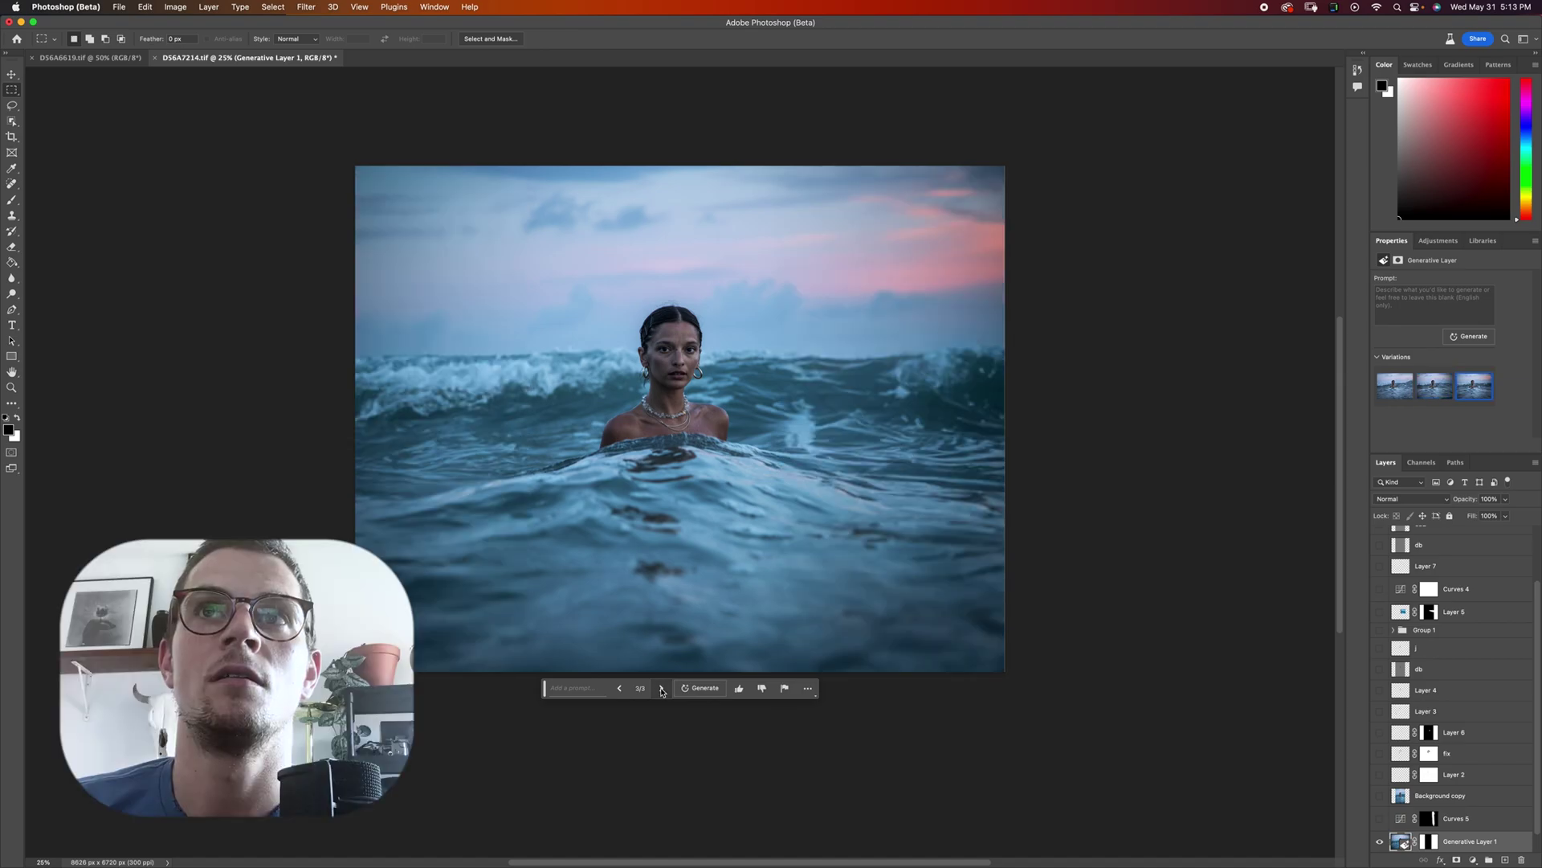
click(618, 688)
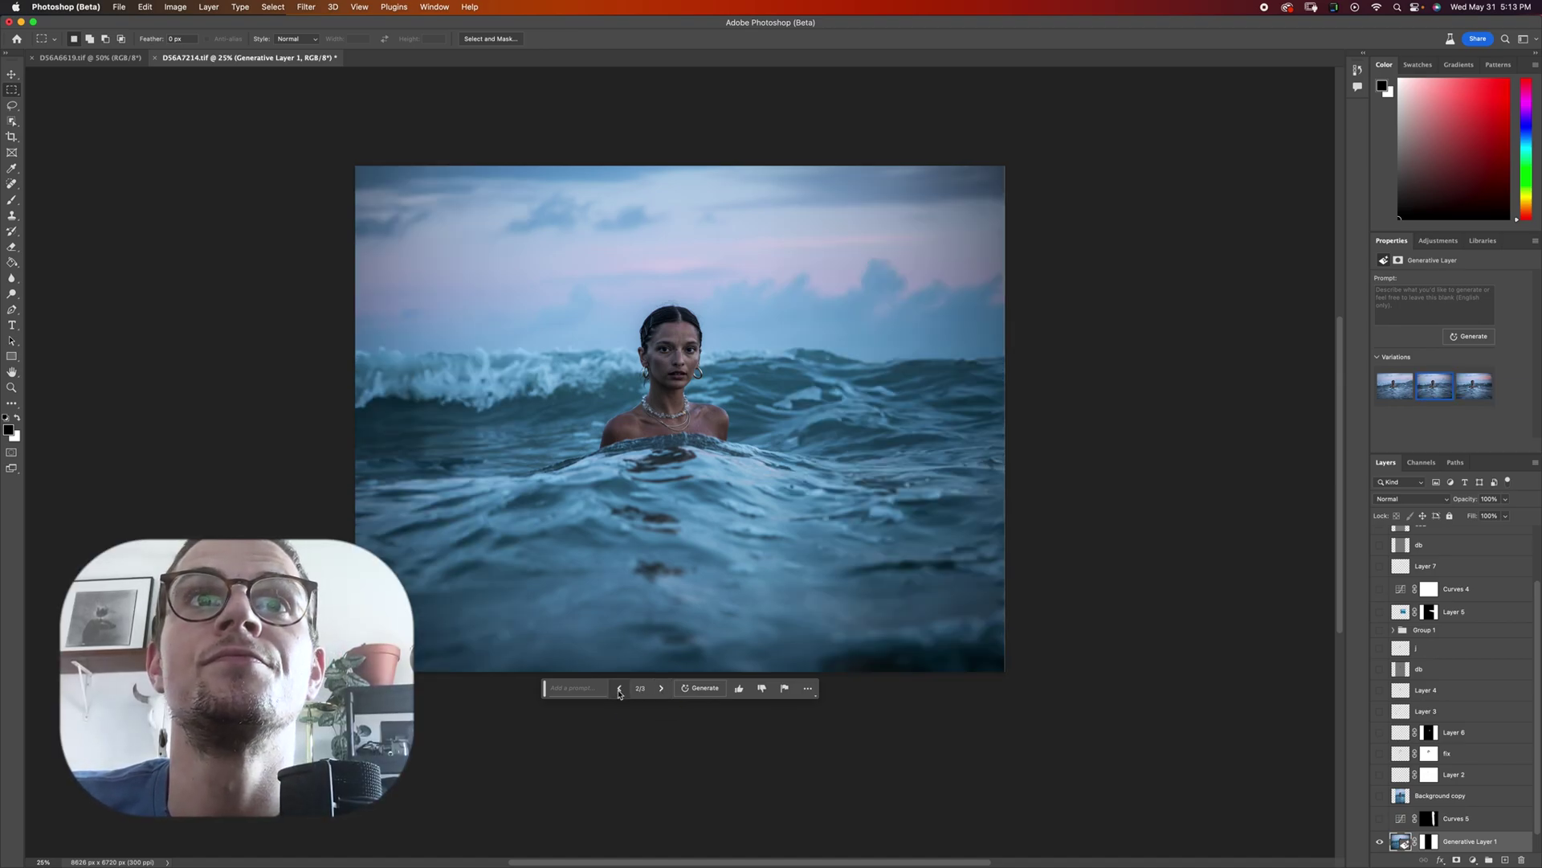
- Examine the grain and sharpness along the seam between the original and the generated water beside the woman's shoulder
key(super+equal)
key(super+equal)
key(super+equal)
key(super+equal)
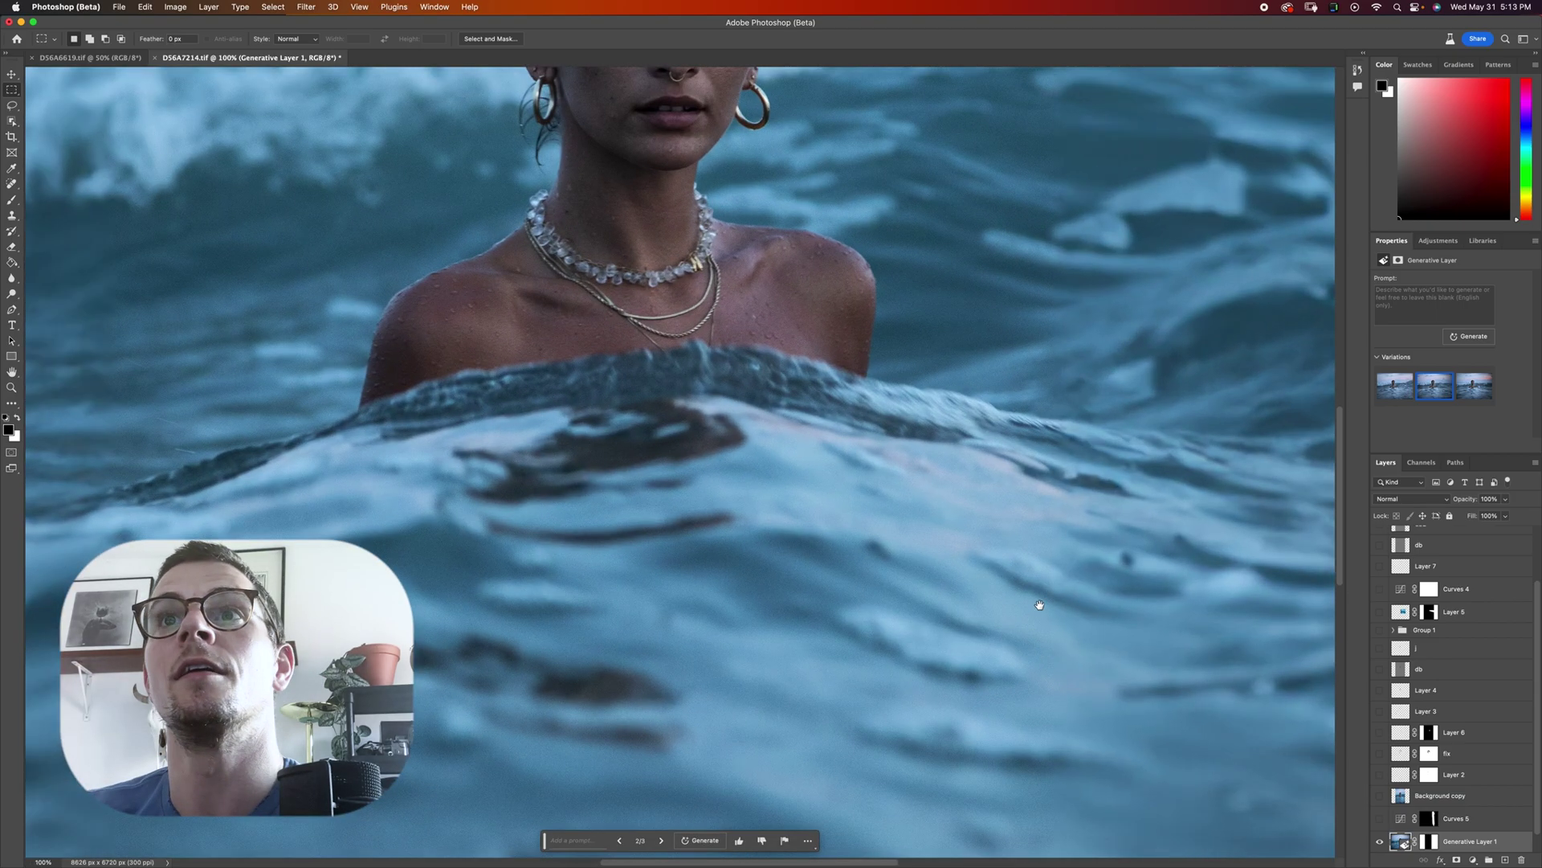
drag(964, 566, 804, 592)
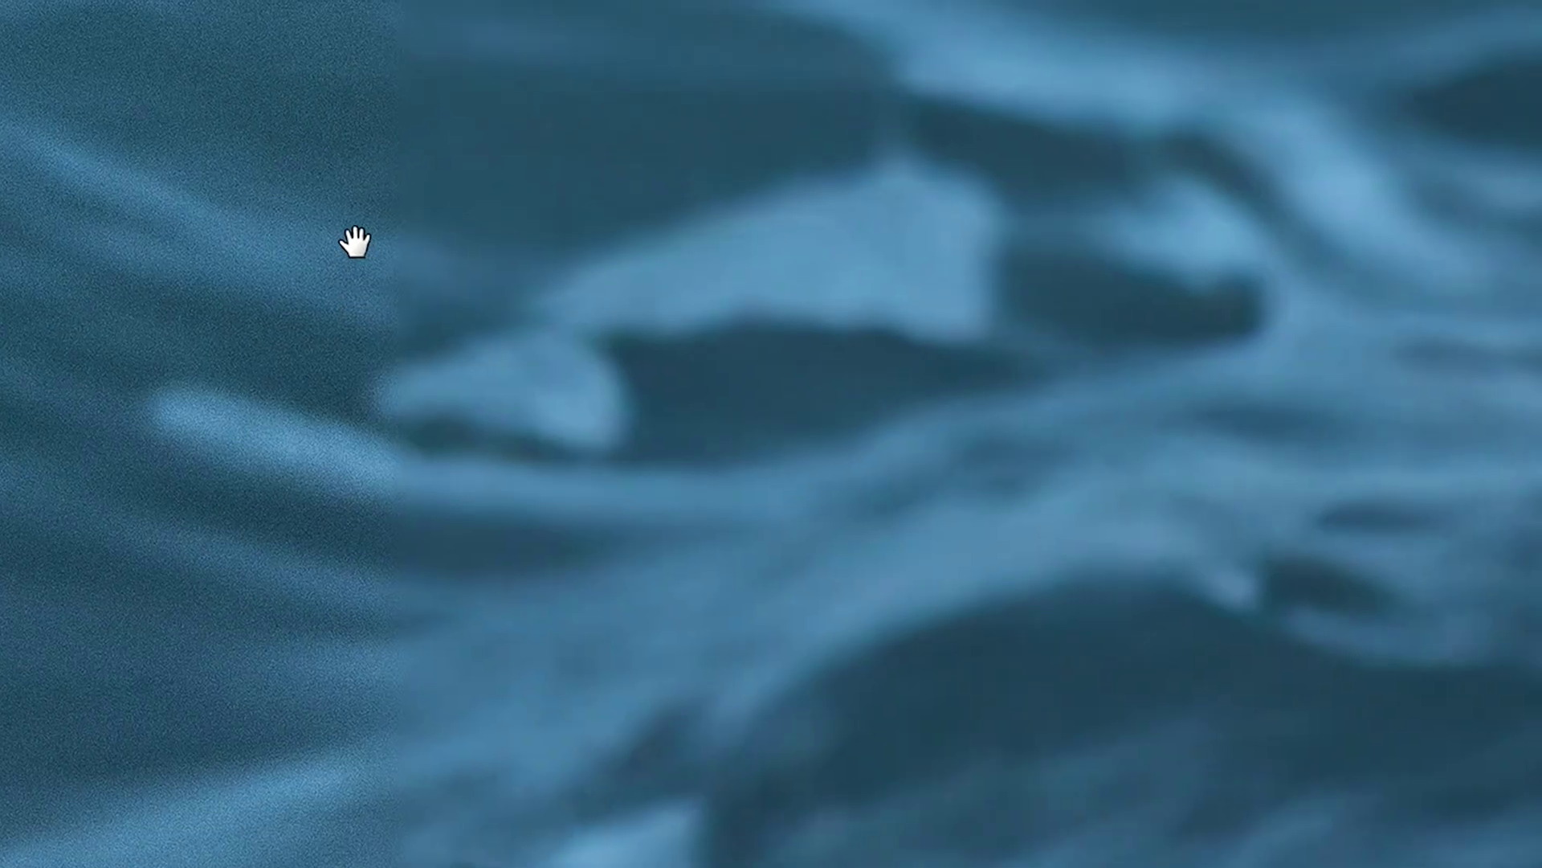
key(v)
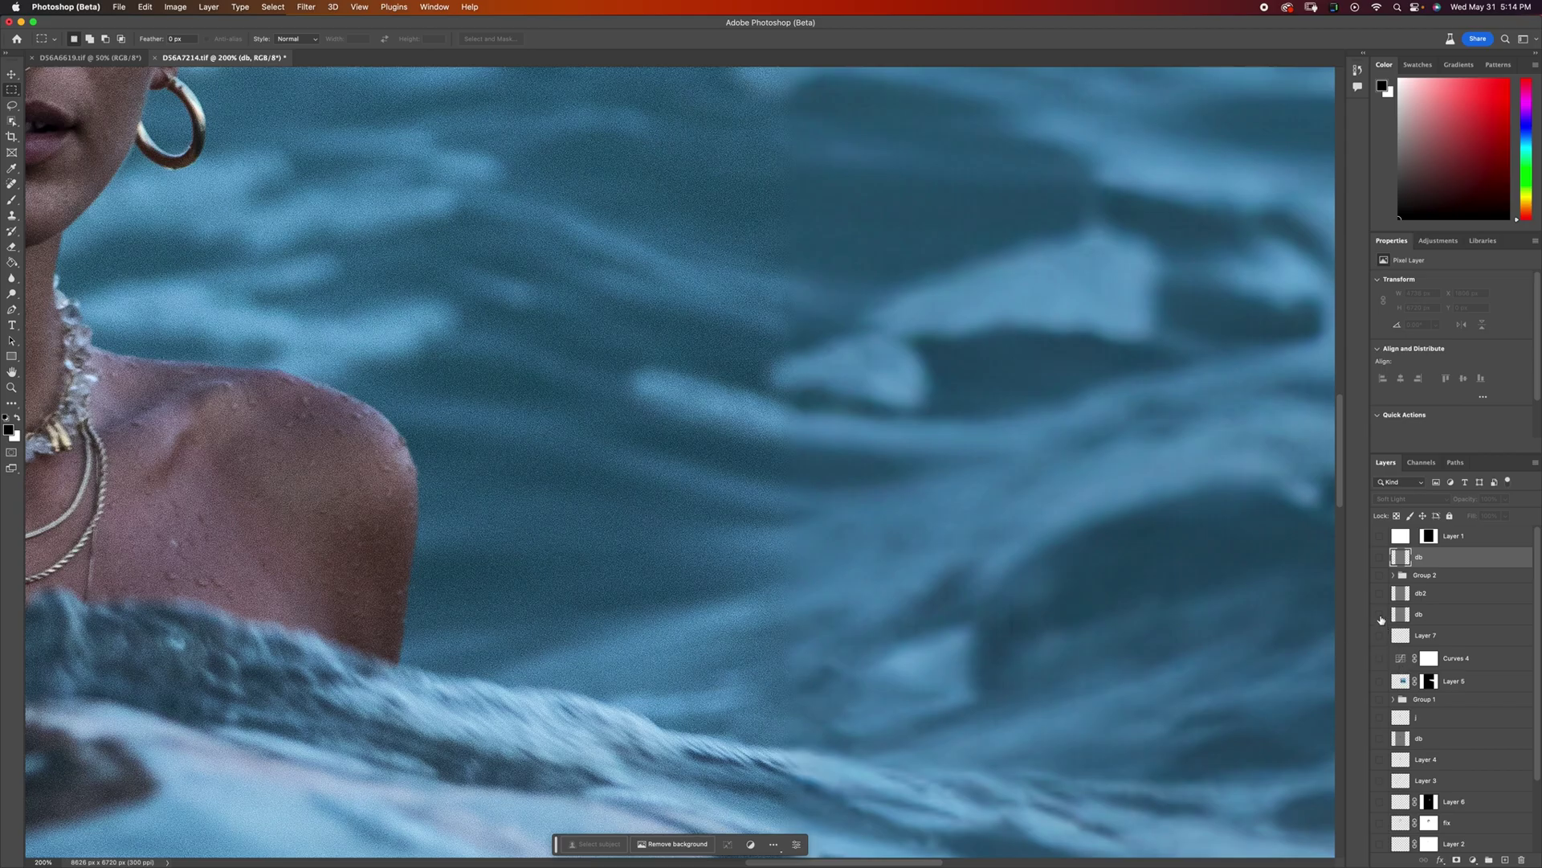
- Show the upper layers db, db2, Group 2 and the top db over the extended seascape and examine the seams
click(1380, 557)
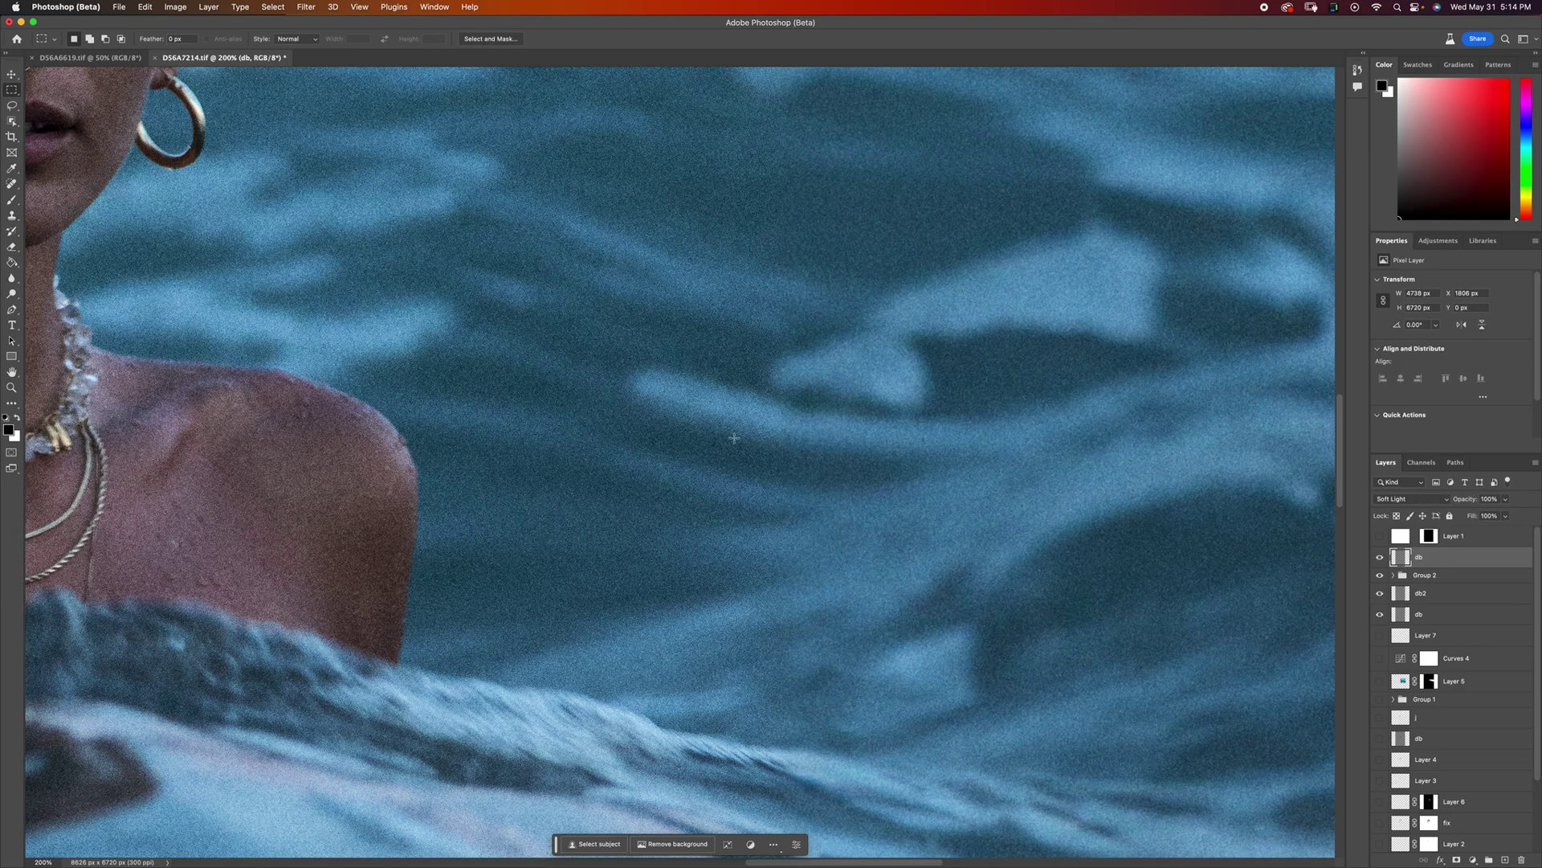
scroll(791, 289, up, 5)
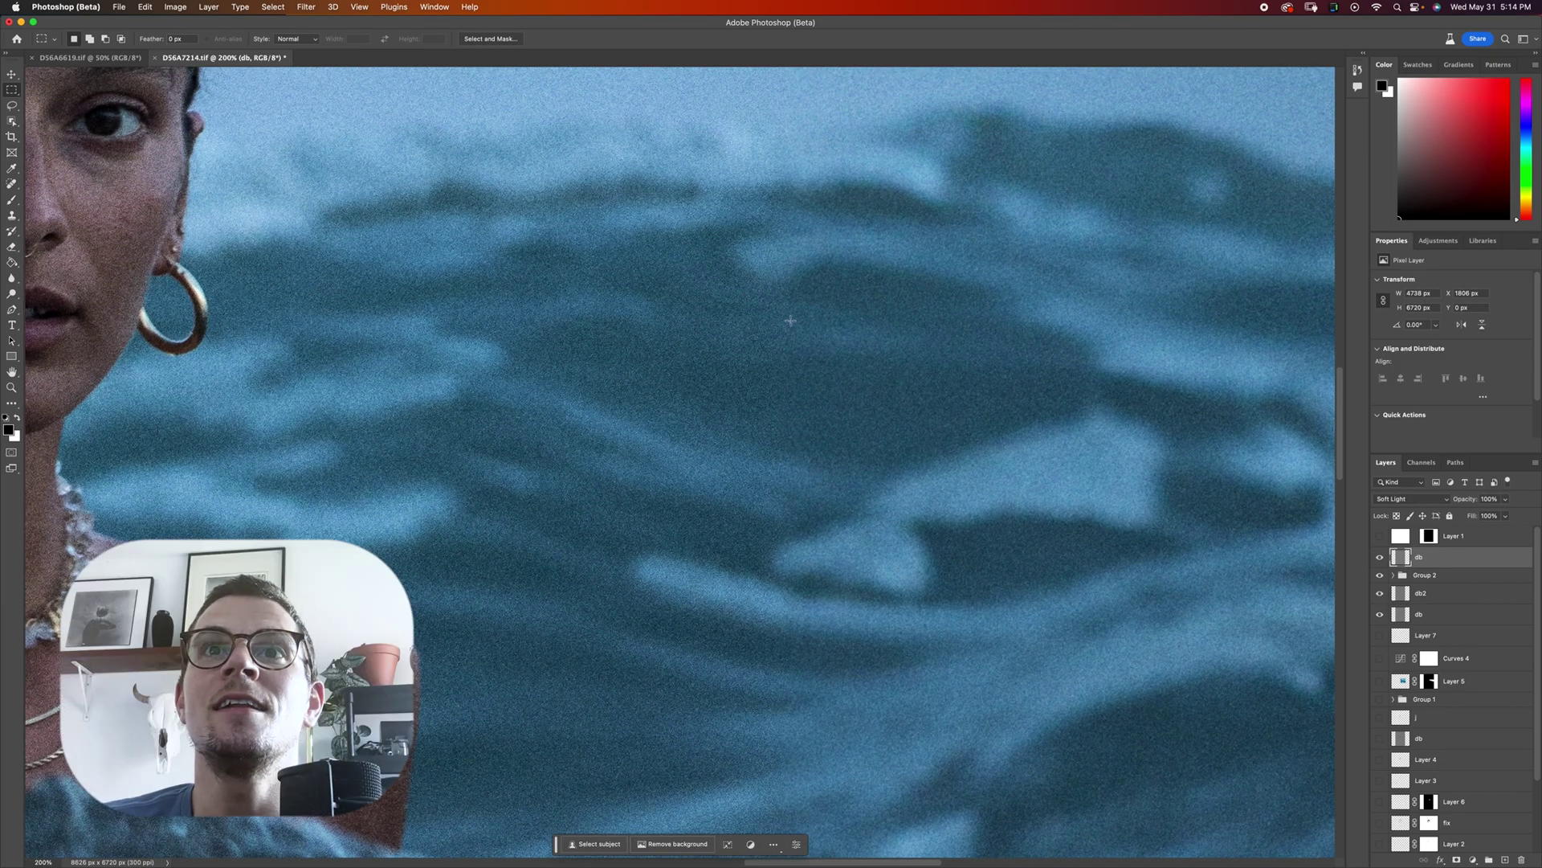
drag(828, 621, 794, 406)
drag(764, 423, 1077, 437)
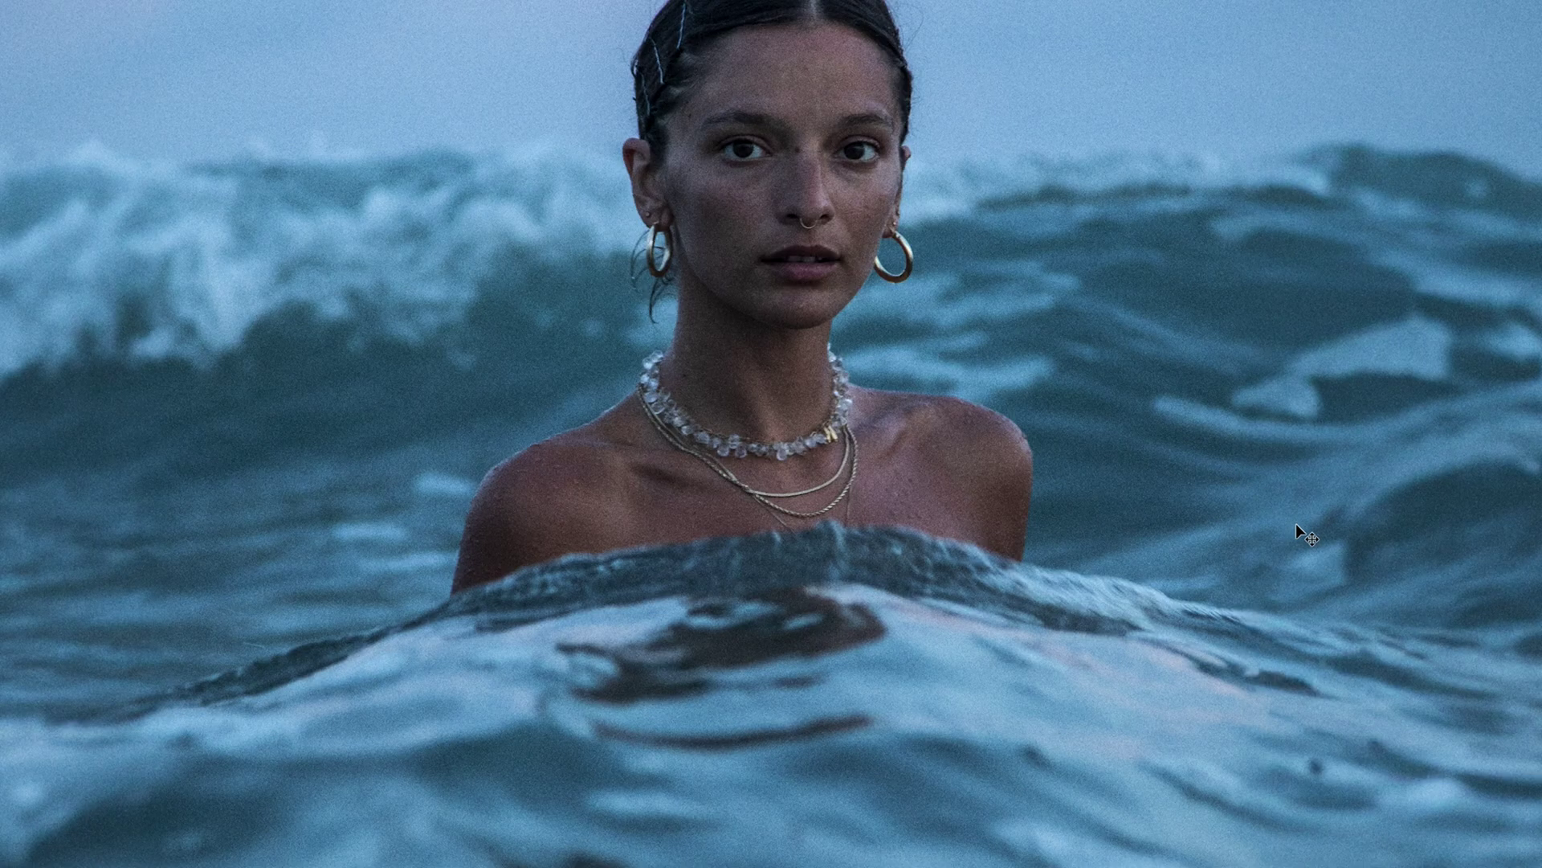
key(ctrl+minus)
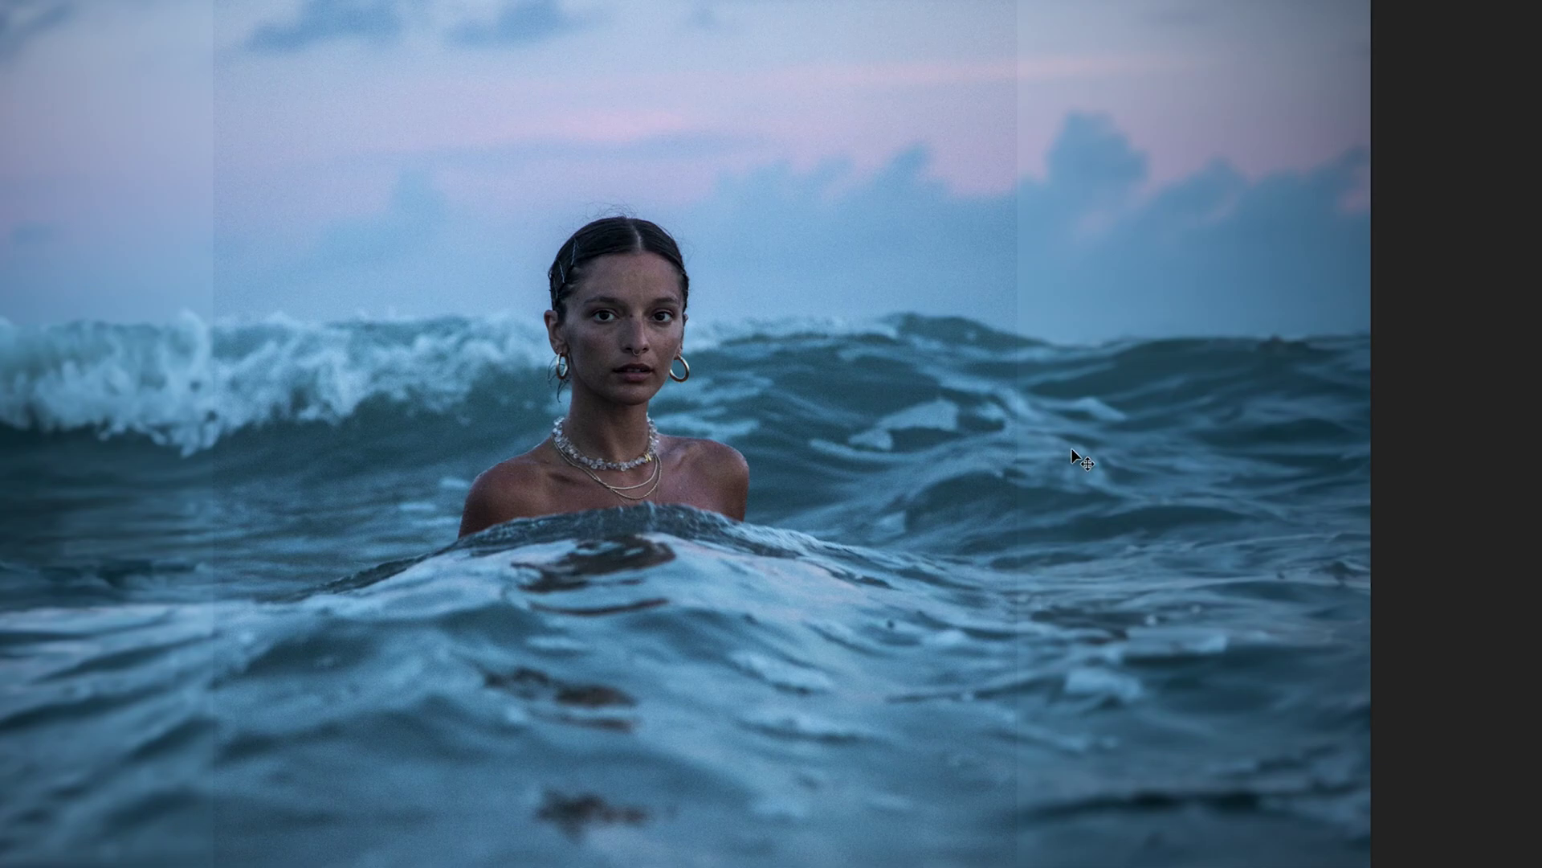
key(ctrl+plus)
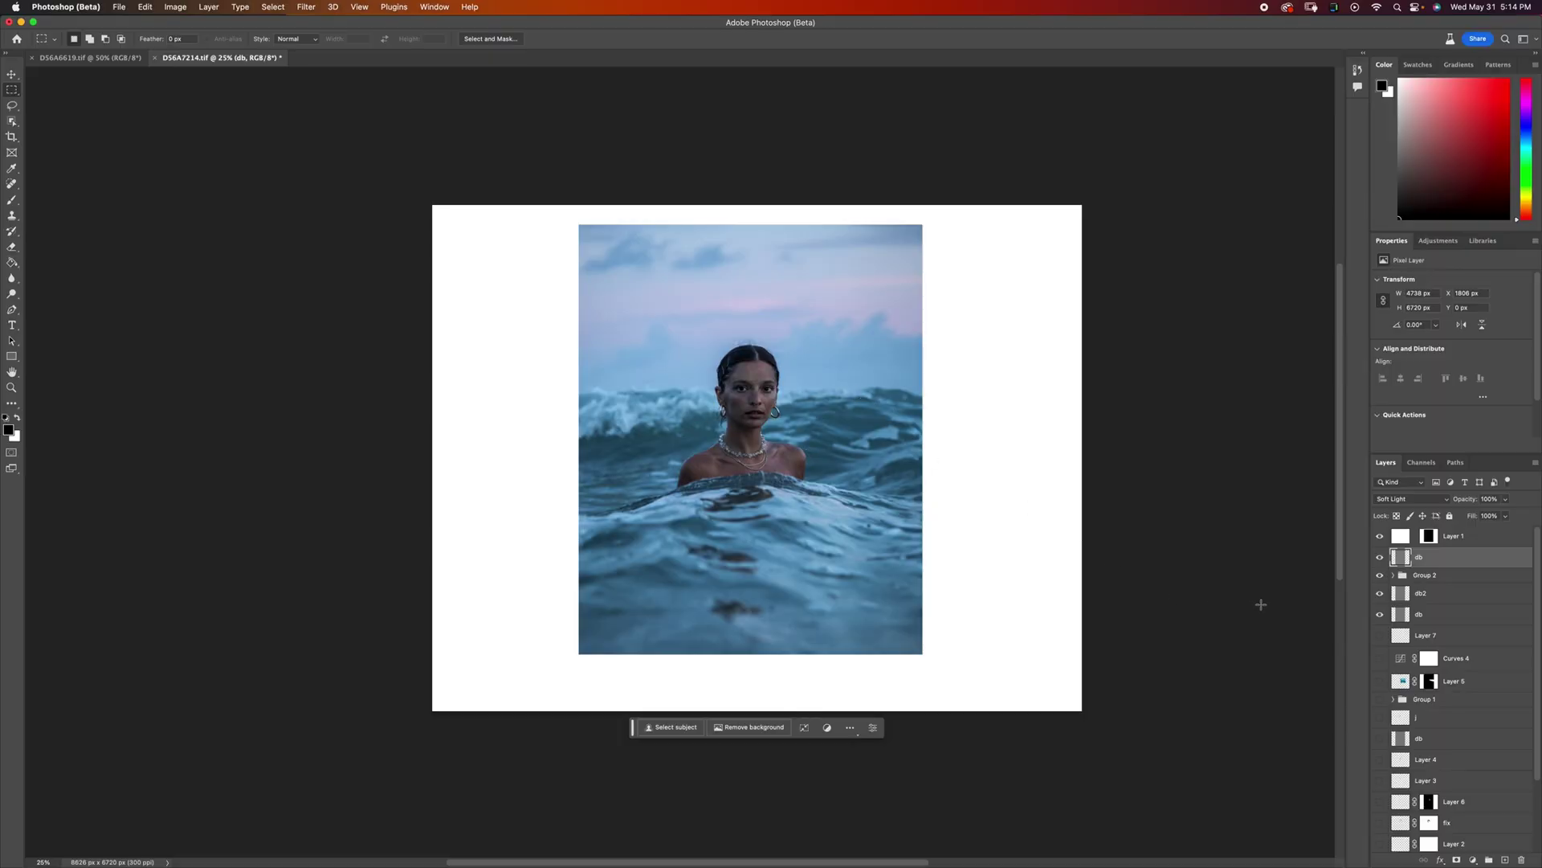
- Show all layers of the ocean portrait and compare Generative Layer 1 with the manual extension in Background copy, Curves 5 and Layer 5
alt+click(1381, 539)
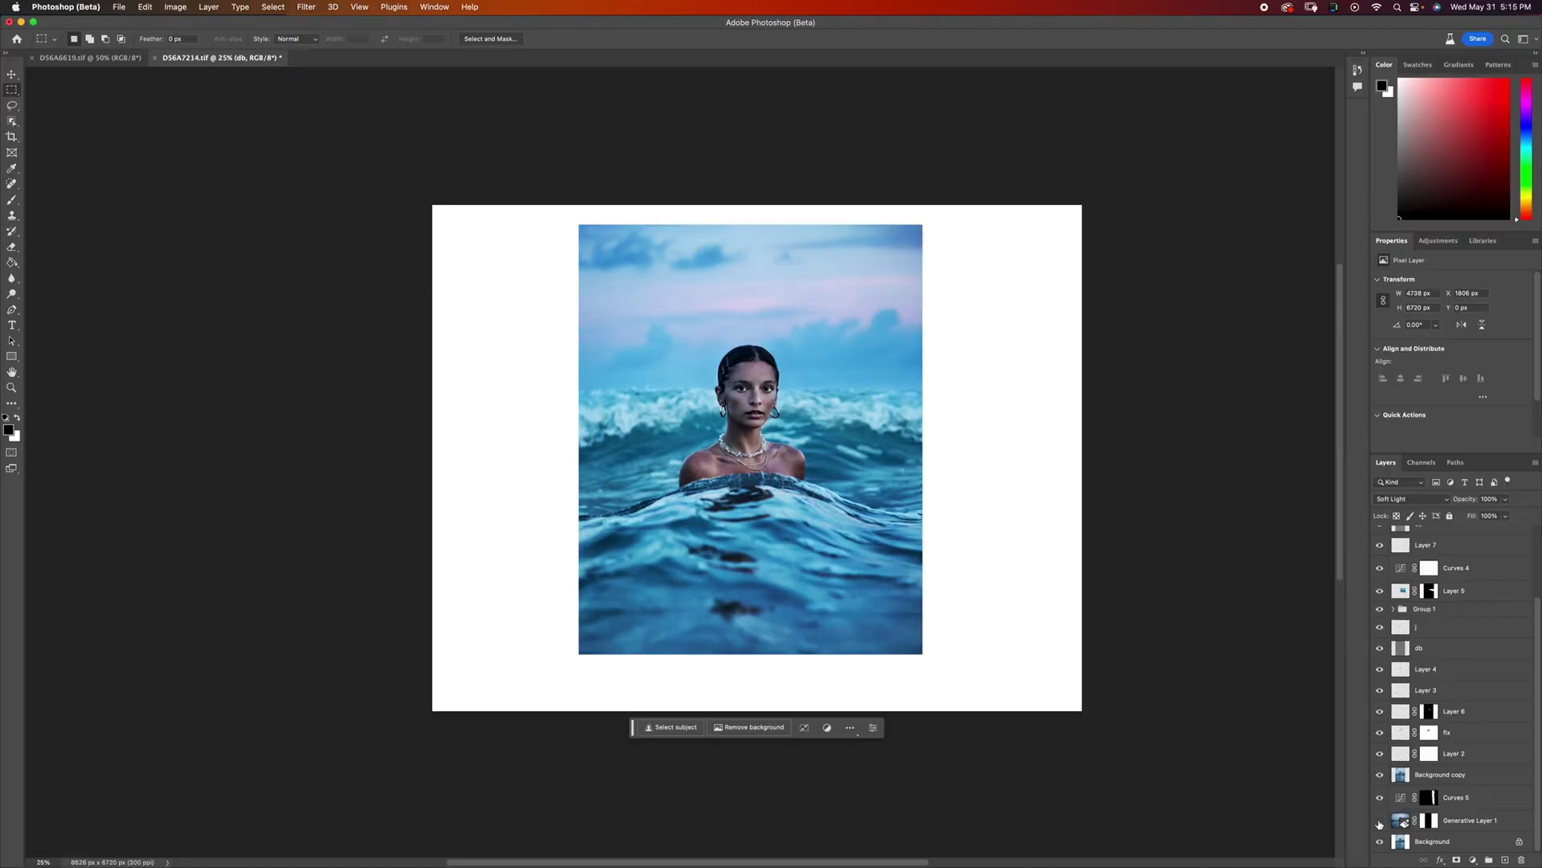
click(1381, 819)
click(1381, 820)
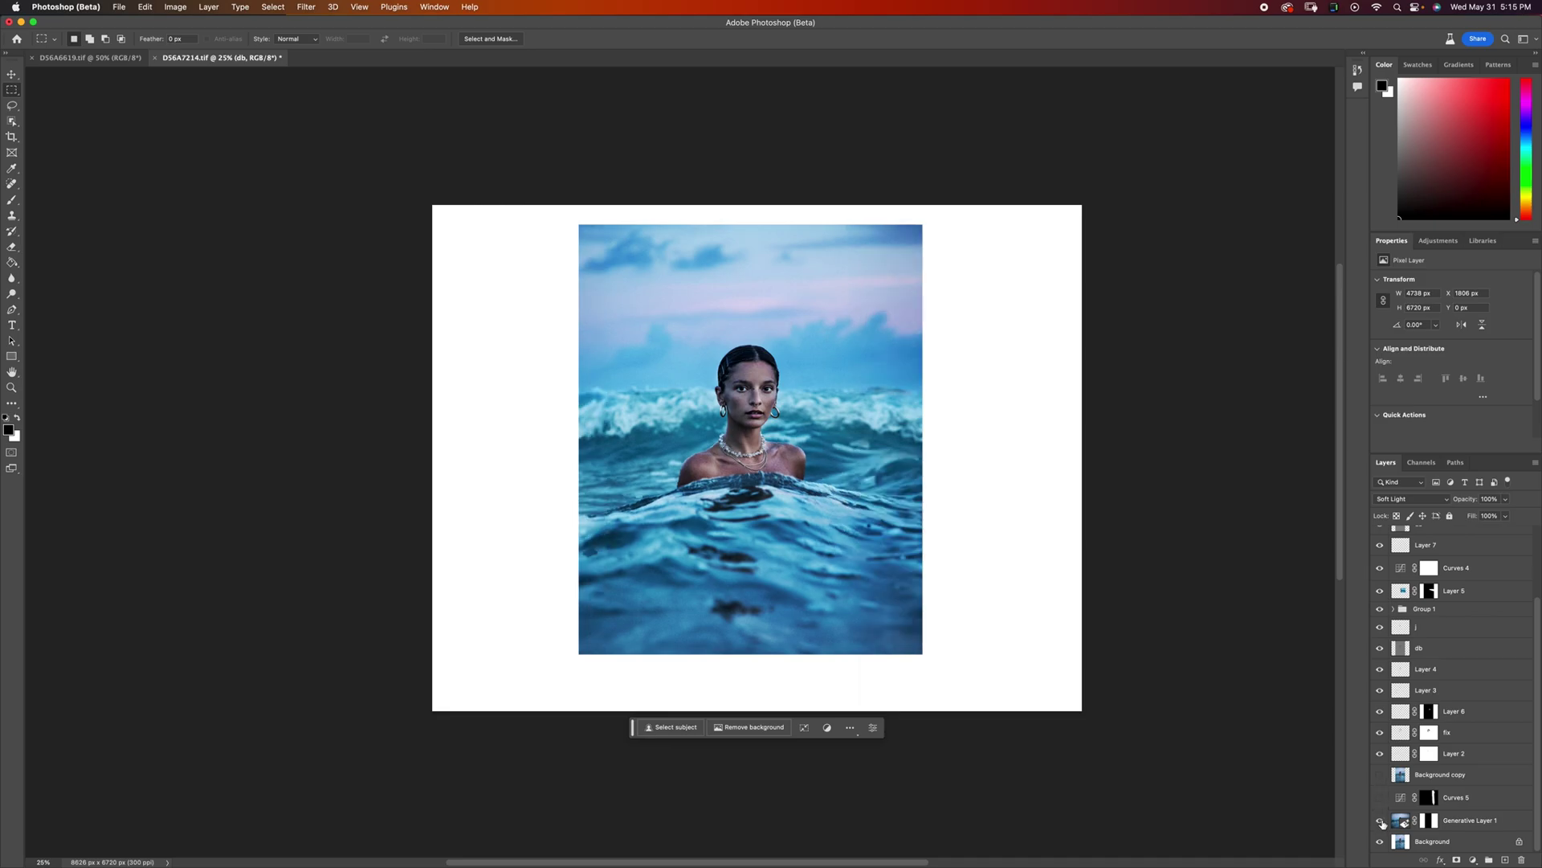
scroll(1379, 684, up, 3)
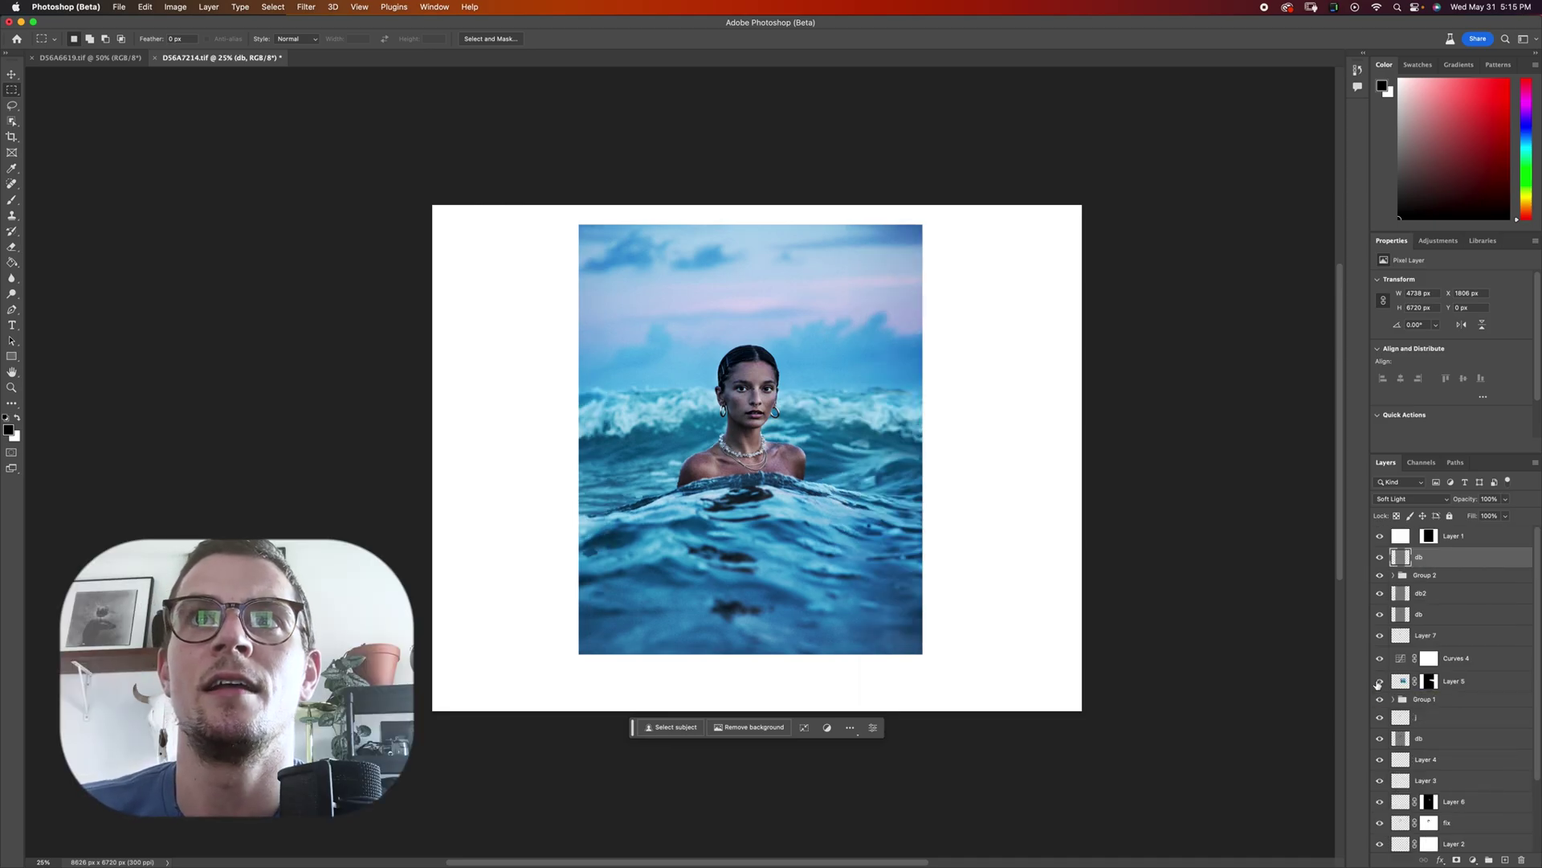
click(1378, 682)
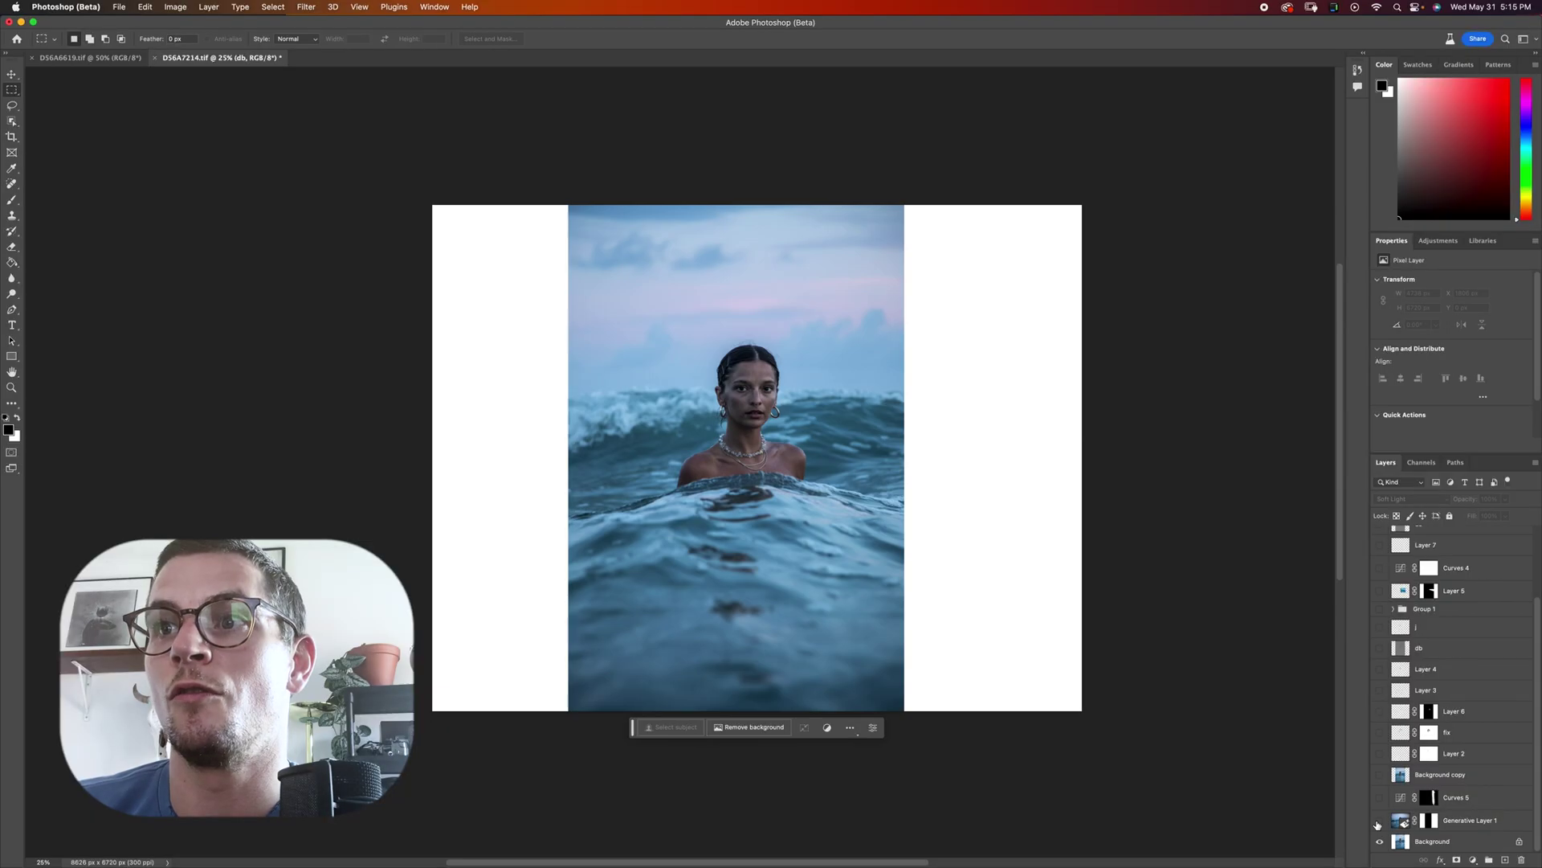
click(1379, 820)
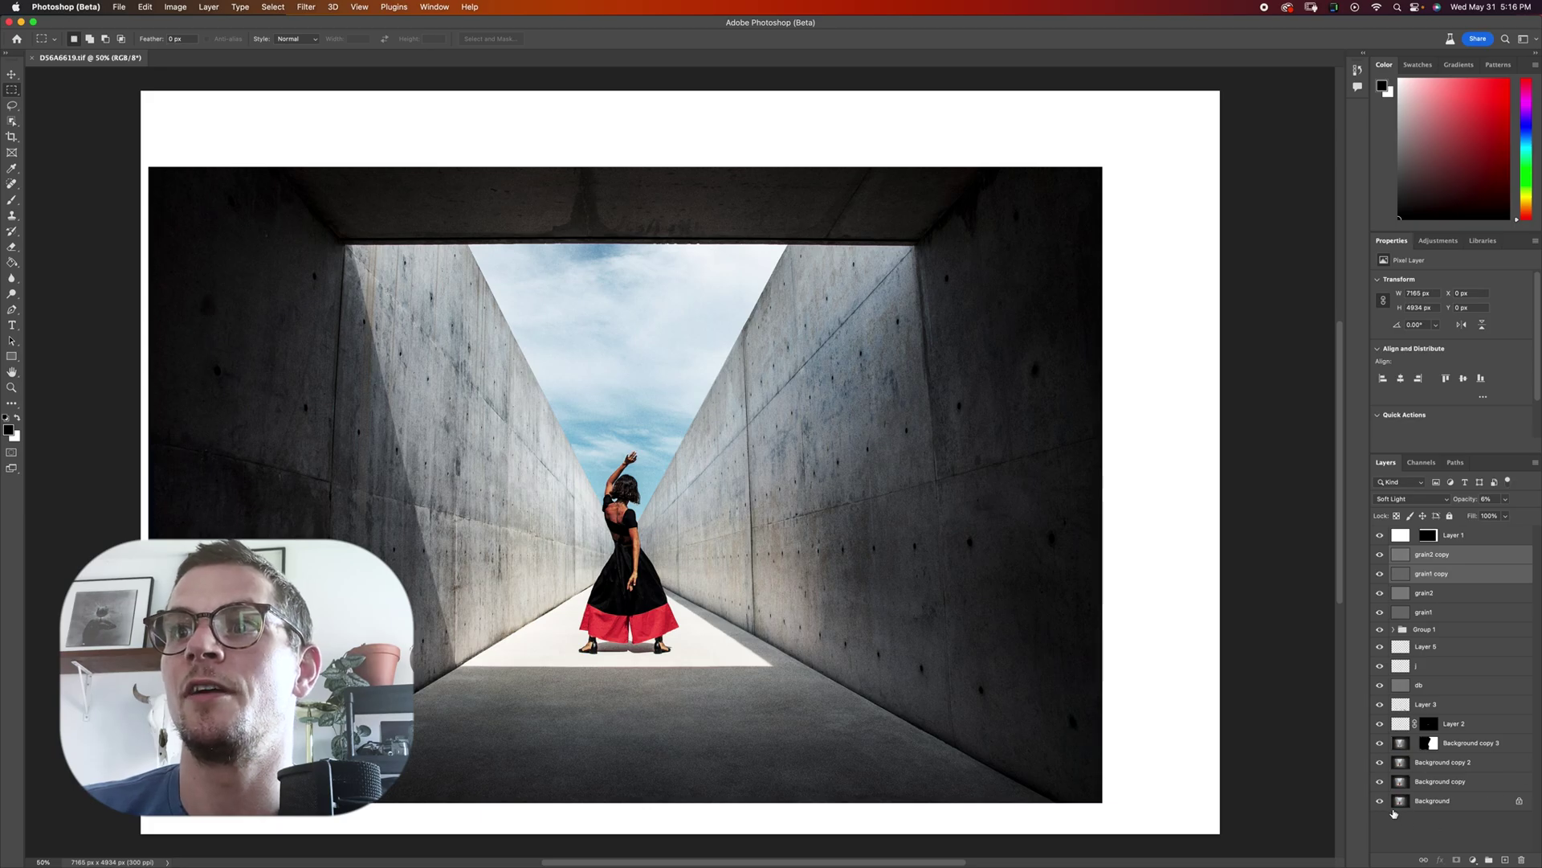
- Isolate the Background layer of the concrete corridor photo and show Background copy, Background copy 2 and Background copy 3
alt+click(1380, 801)
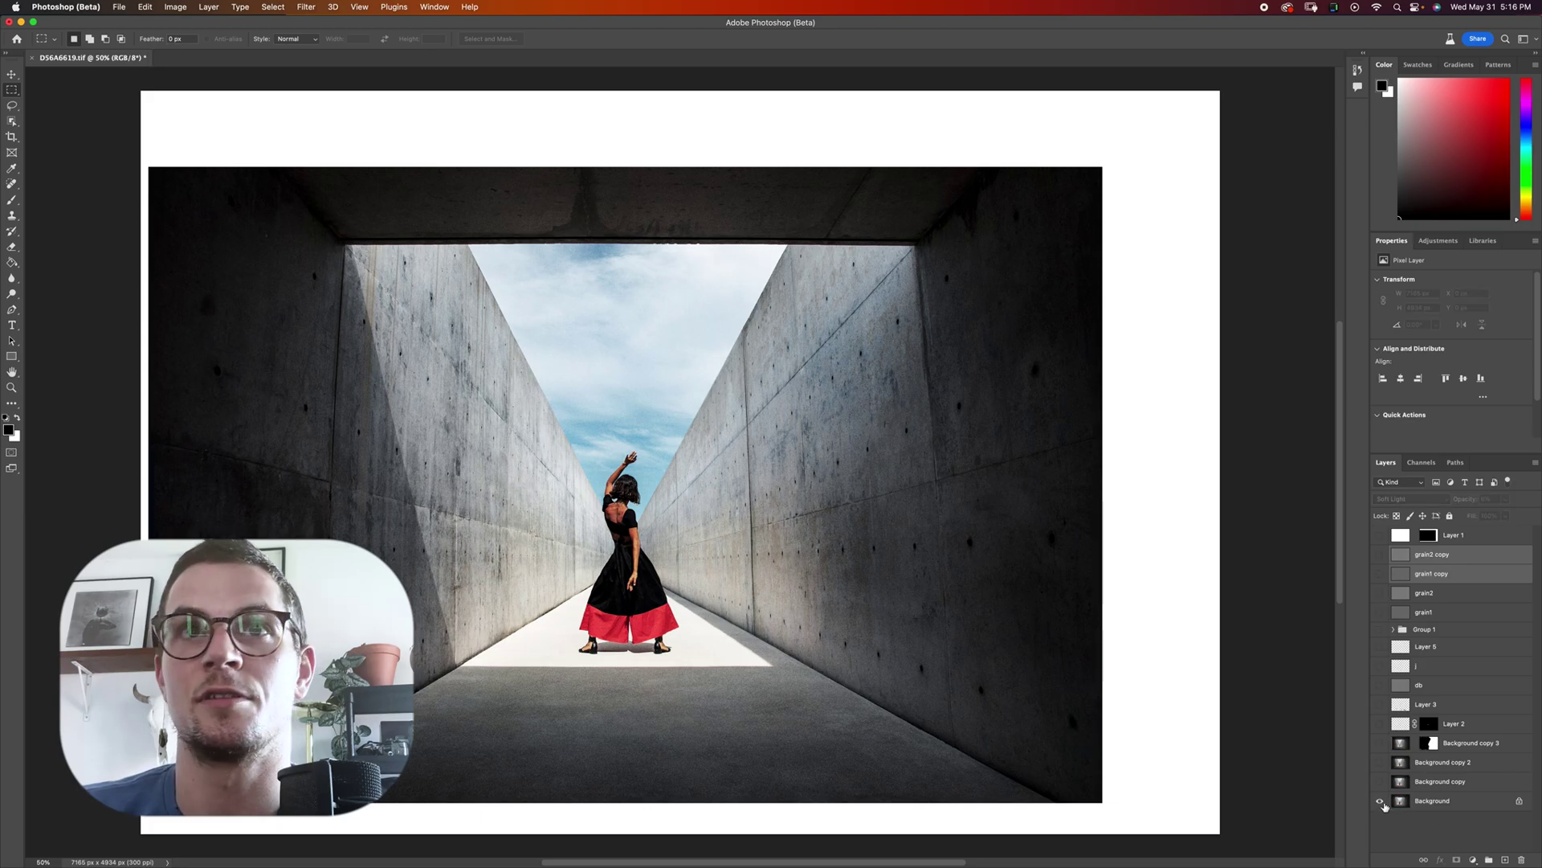
click(1380, 781)
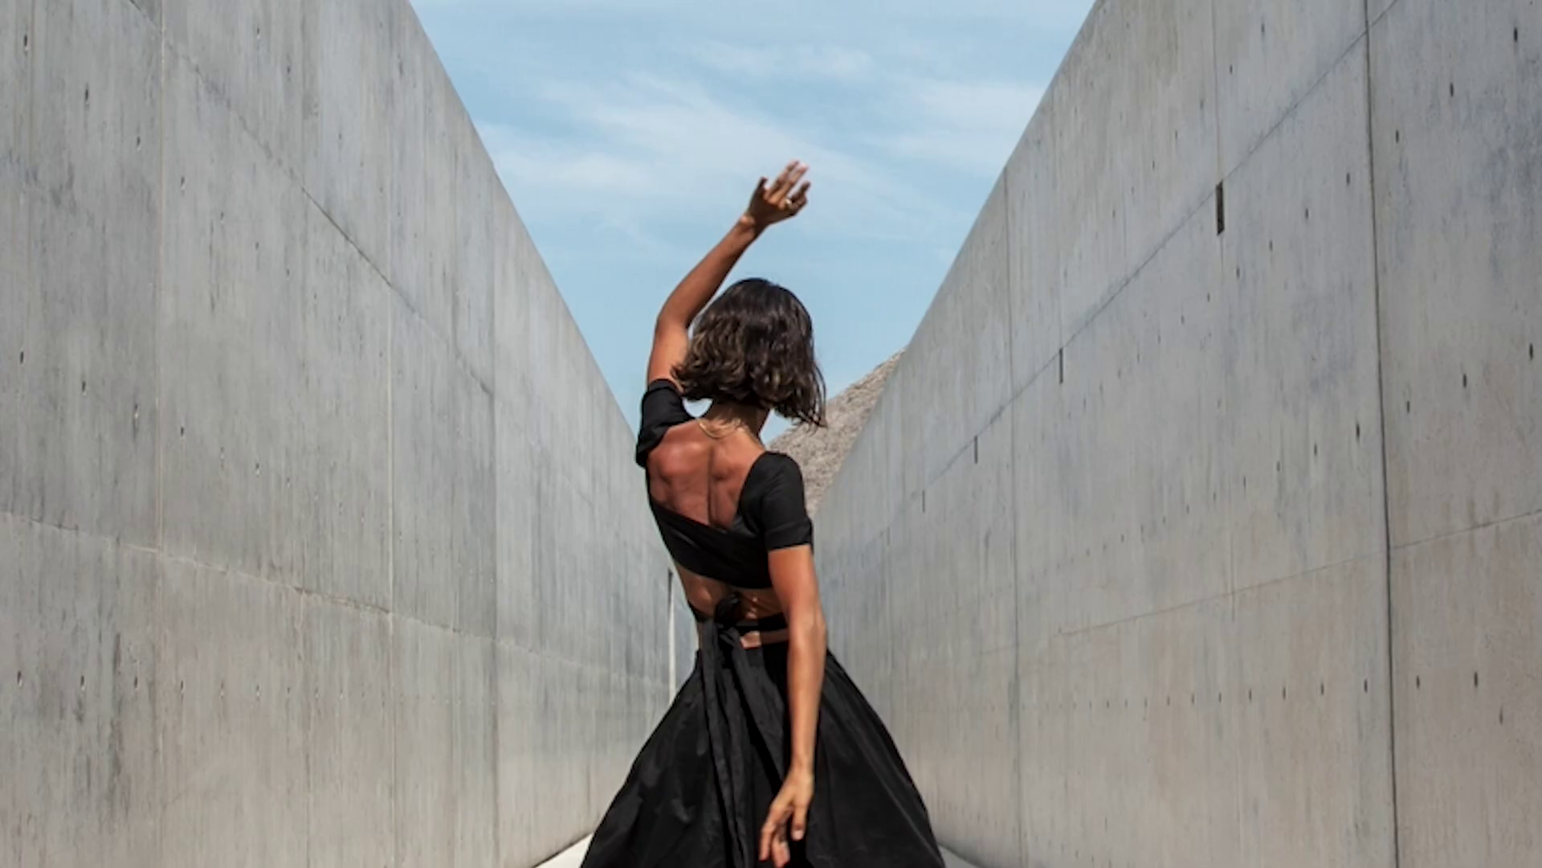
mouse_move(1380, 763)
mouse_down()
mouse_move(1380, 687)
mouse_move(1380, 723)
mouse_up()
- Generate "remove mountain from sky?" in a small rectangle around the hill beside the woman's head and browse the variations
mouse_move(627, 468)
mouse_down()
mouse_move(671, 484)
mouse_move(666, 541)
mouse_up()
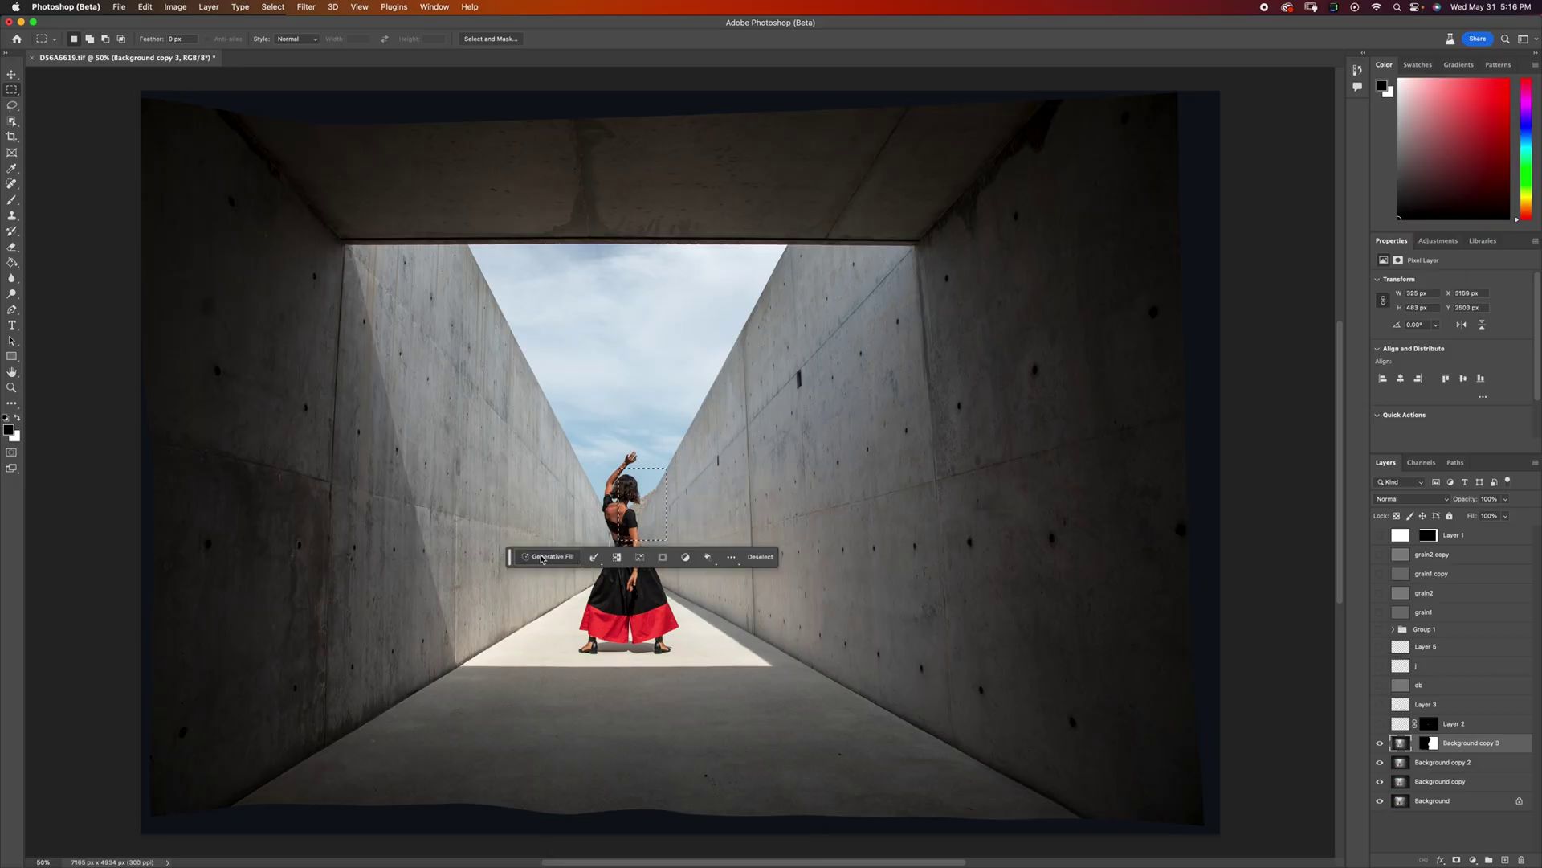
click(548, 556)
text(remove mountain from sky?)
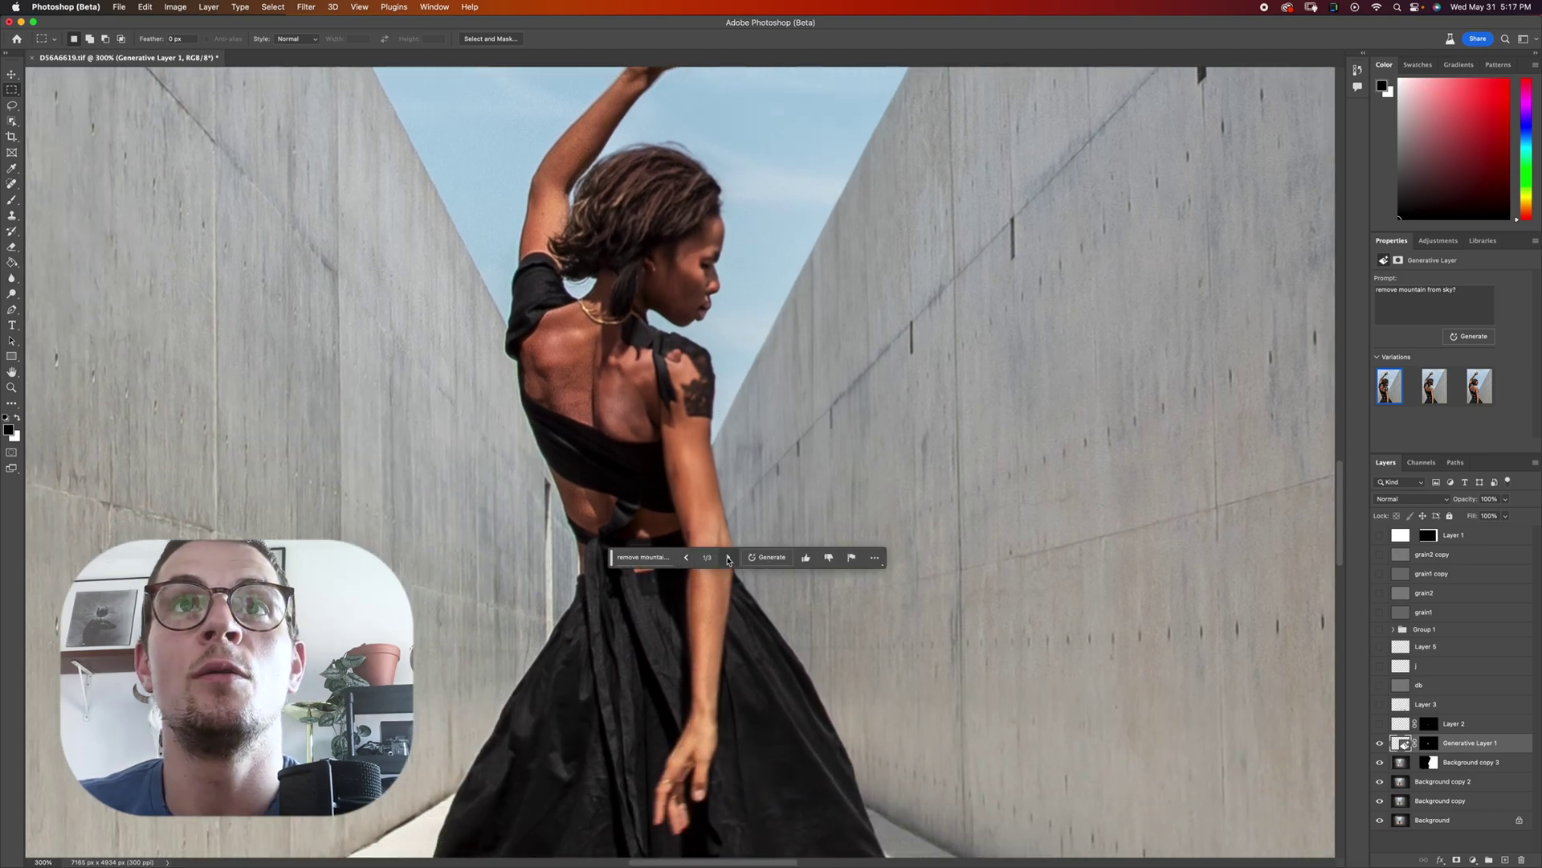
click(728, 557)
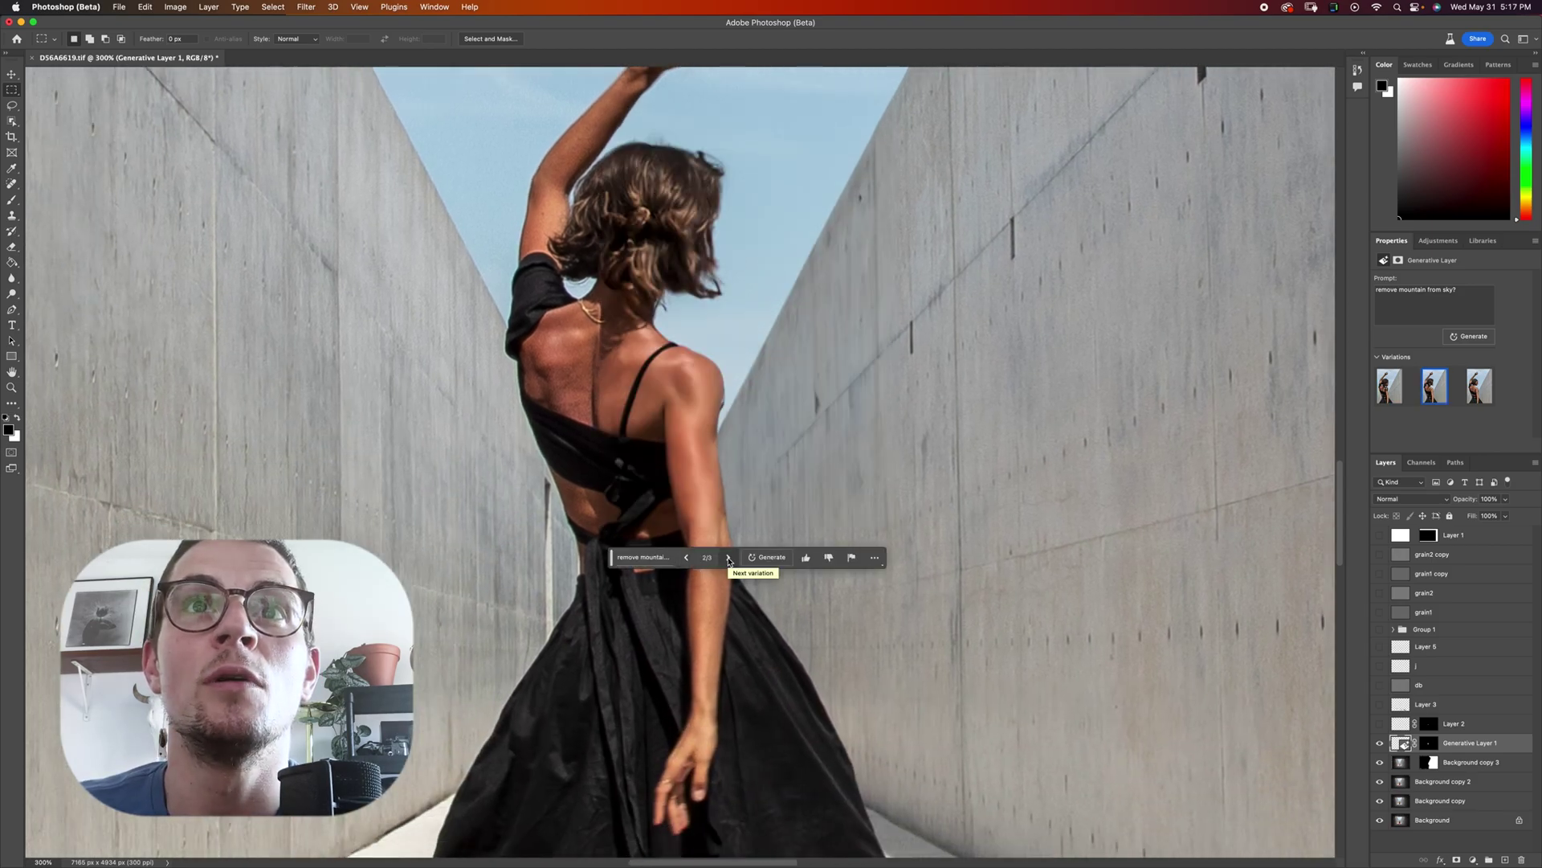
- Browse the generated mountain-removal variations, choose the second and compare it with the original by toggling Generative Layer 1
click(728, 557)
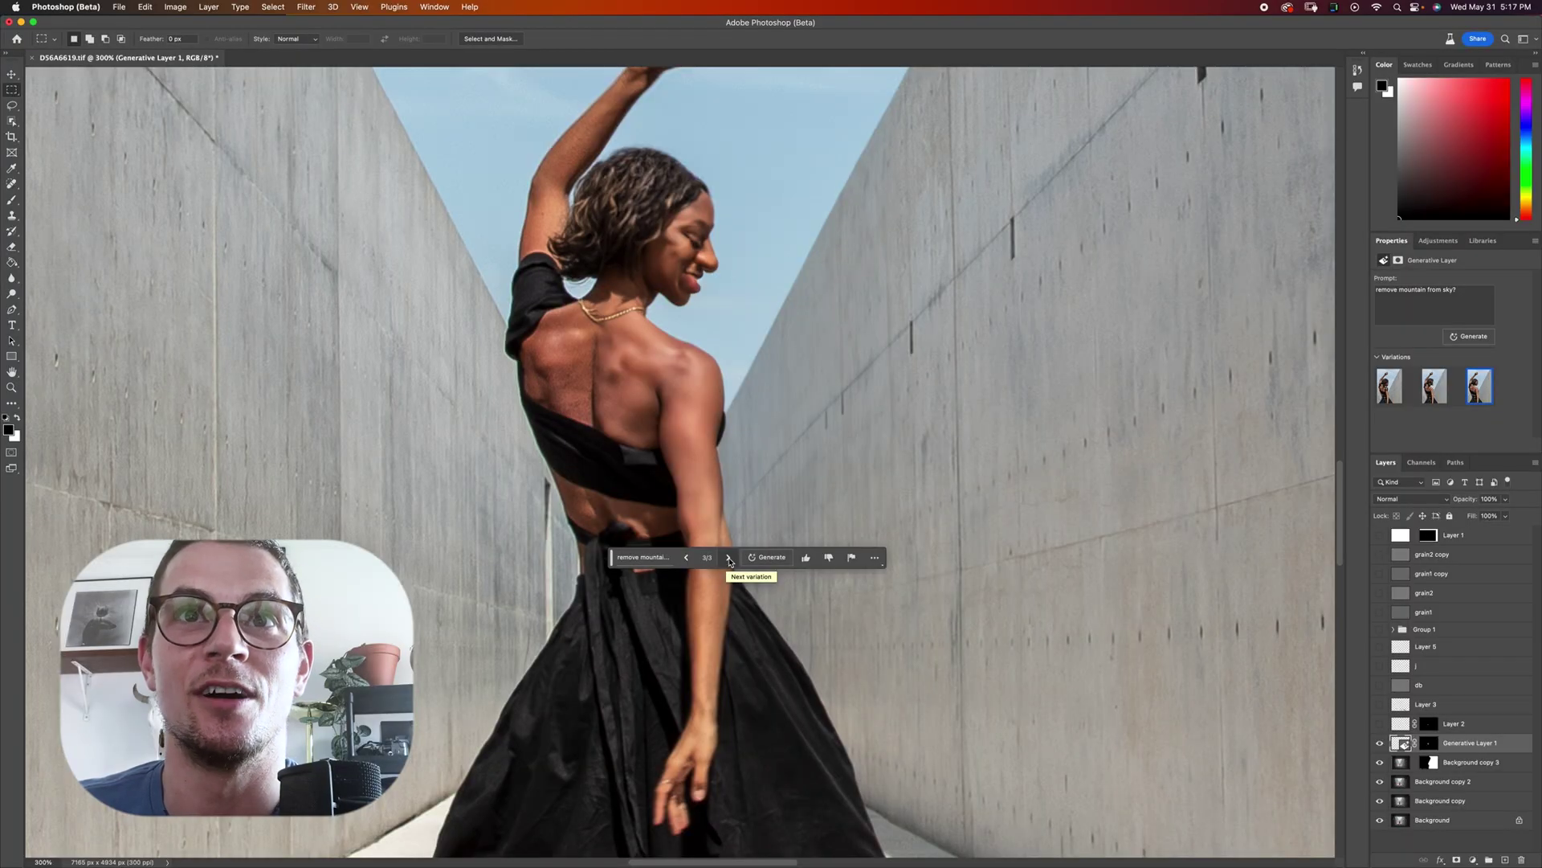
click(729, 557)
click(729, 558)
key(super+1)
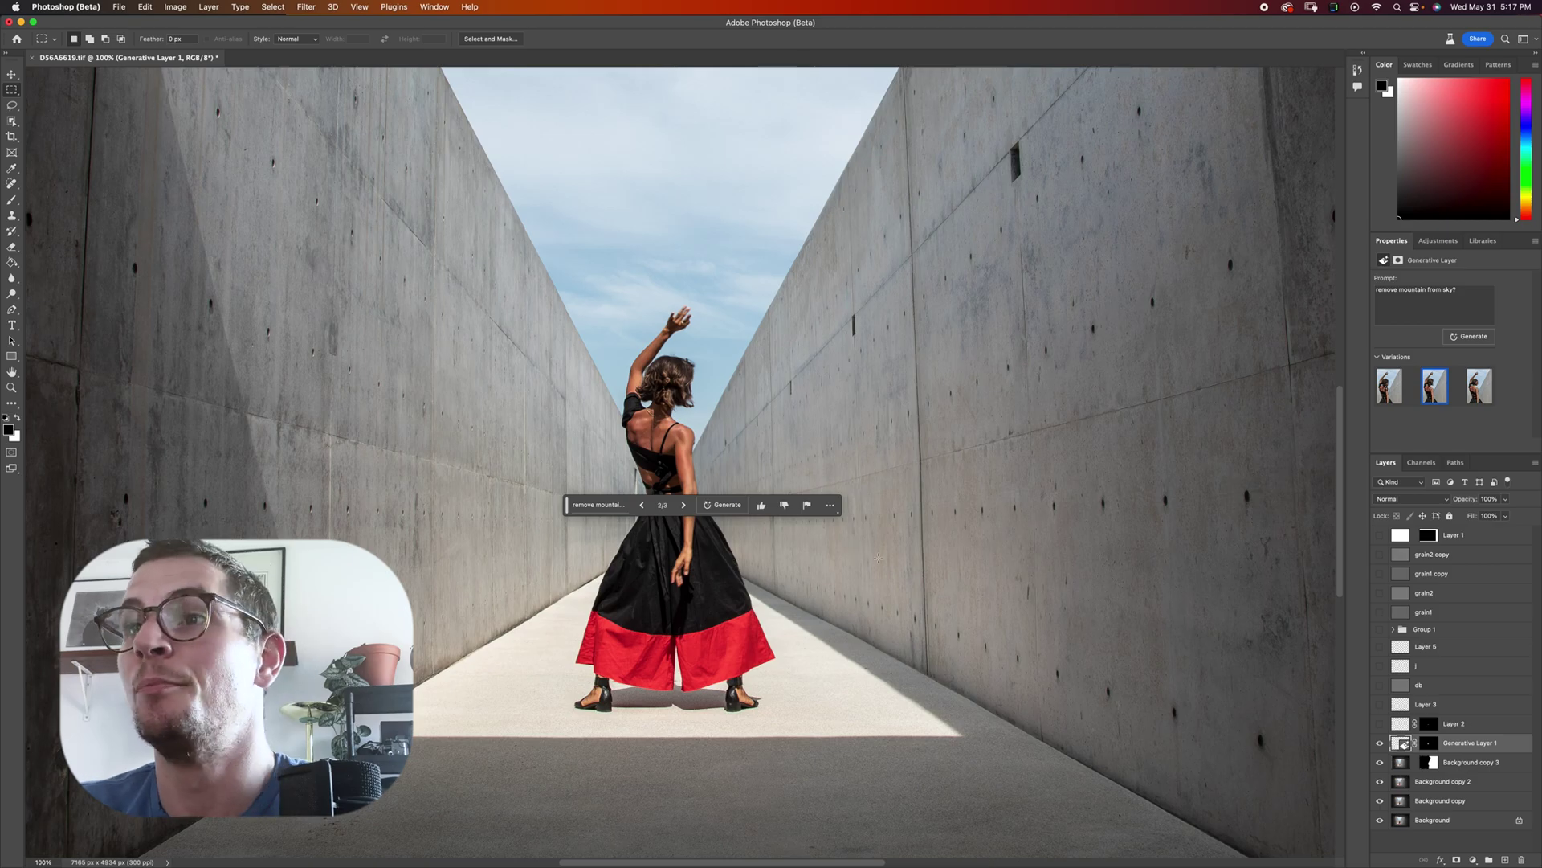
click(1380, 743)
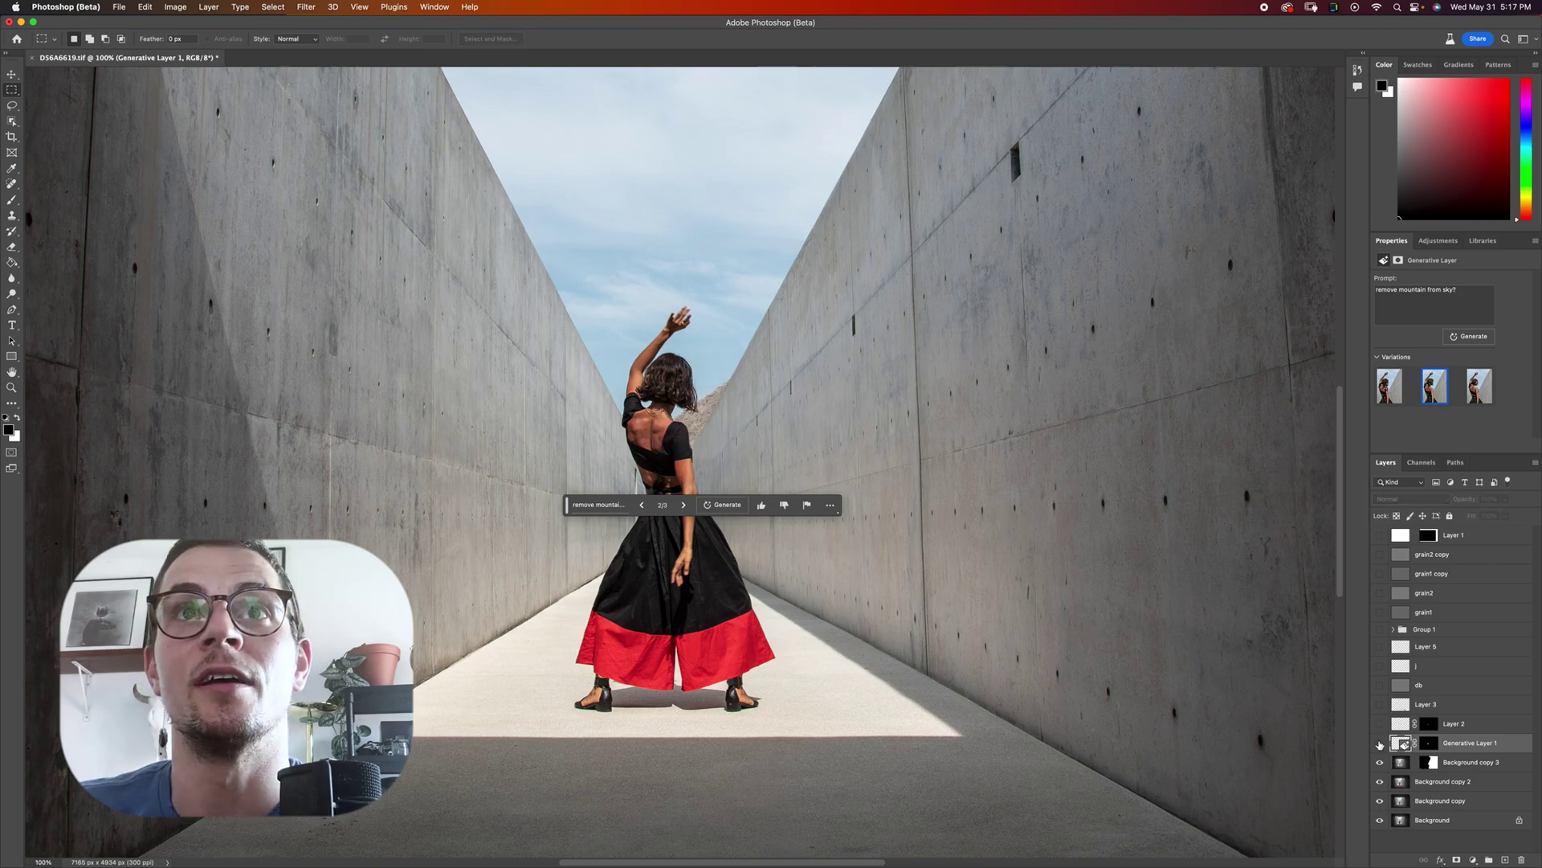
click(1380, 743)
- Try to reveal only the generated sky over the hill beside the woman's hair by painting white on Generative Layer 1's mask
key(super+plus)
key(super+plus)
scroll(1133, 609, up, 5)
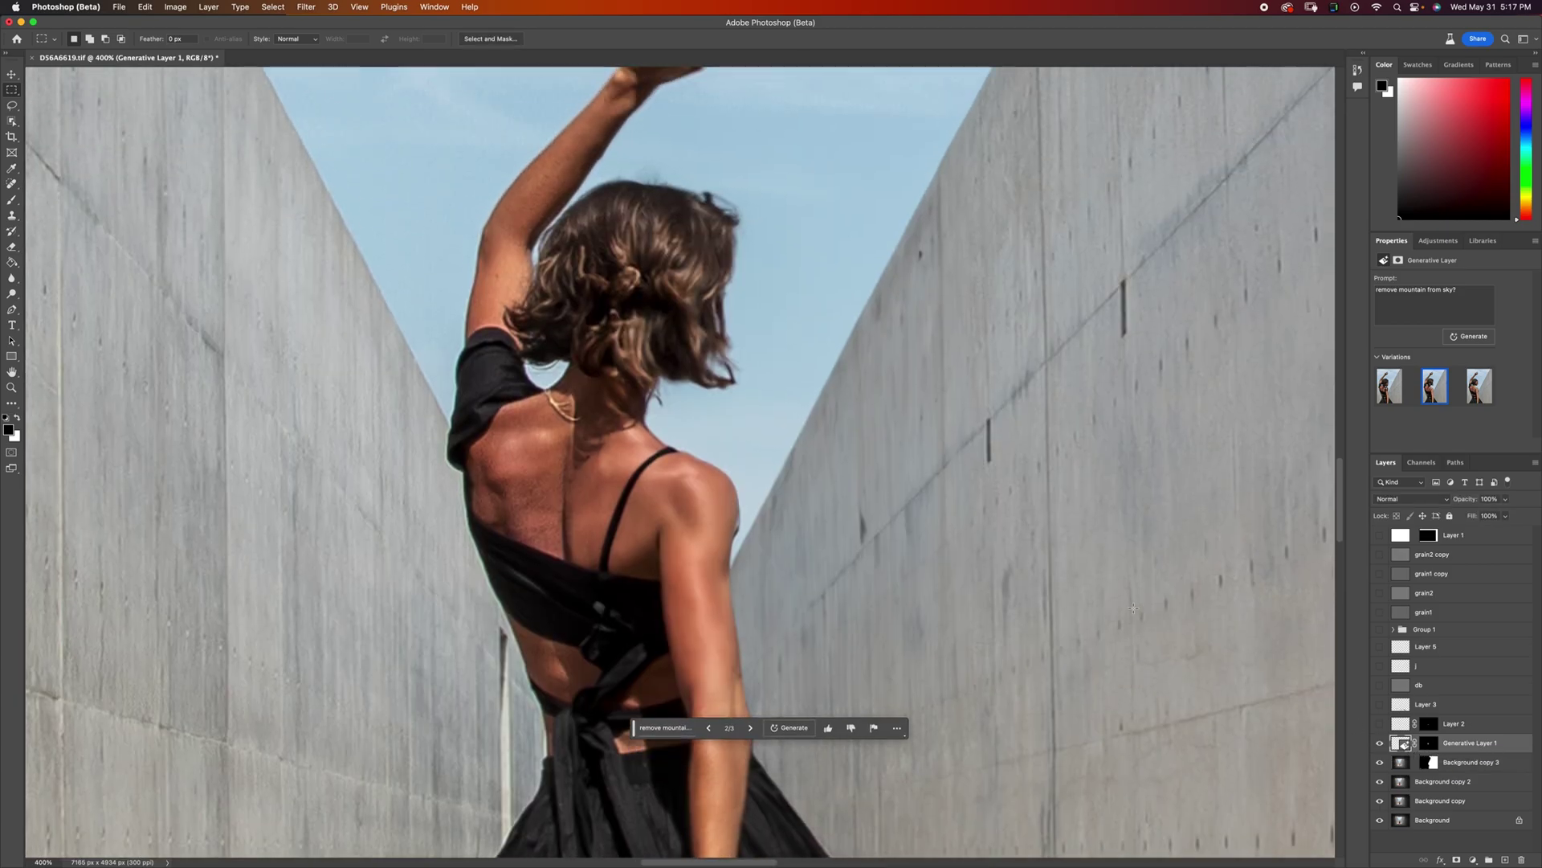
key(x)
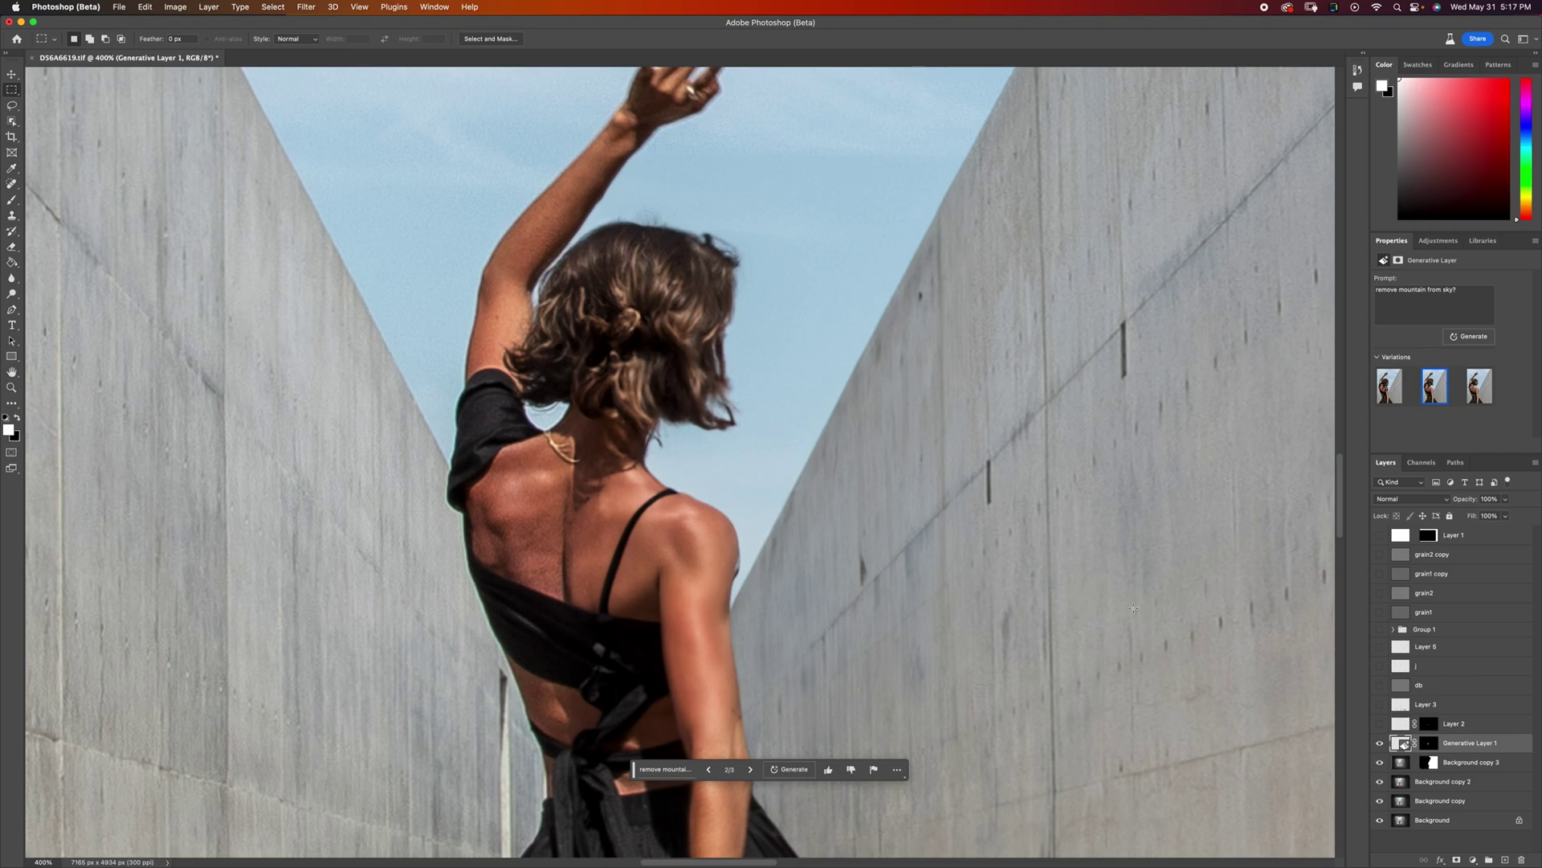
click(1429, 743)
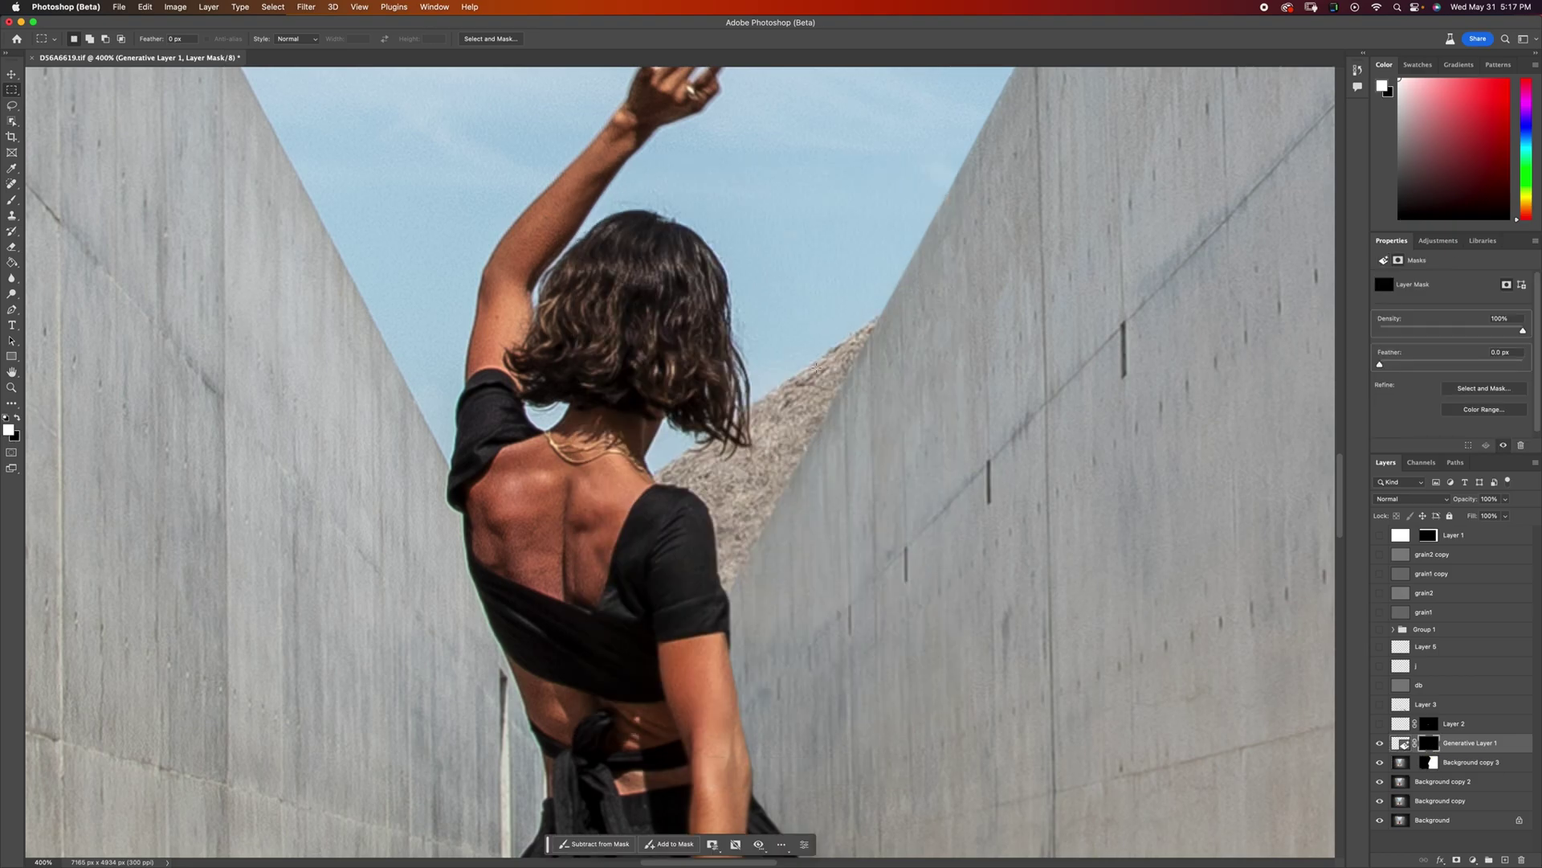
key(b)
mouse_move(767, 393)
mouse_down()
mouse_move(758, 439)
mouse_move(753, 393)
mouse_move(756, 490)
mouse_move(742, 452)
mouse_move(725, 463)
mouse_move(715, 442)
mouse_move(689, 449)
mouse_move(689, 467)
mouse_move(752, 430)
mouse_up()
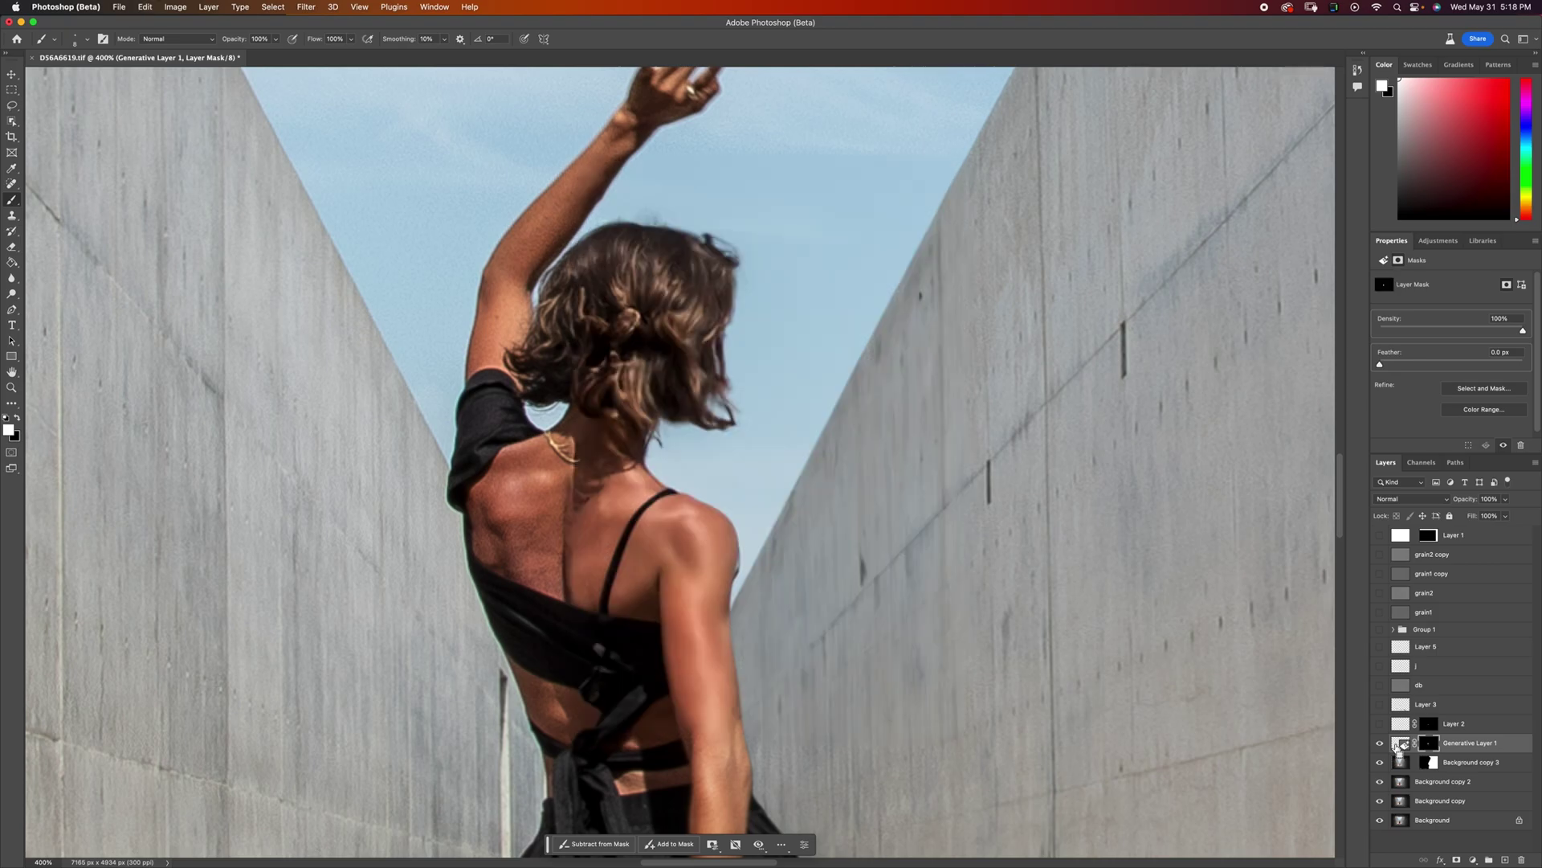
- Check the third variation, switch Generative Layer 1 to the first and compare it with the original corridor photo
click(1398, 745)
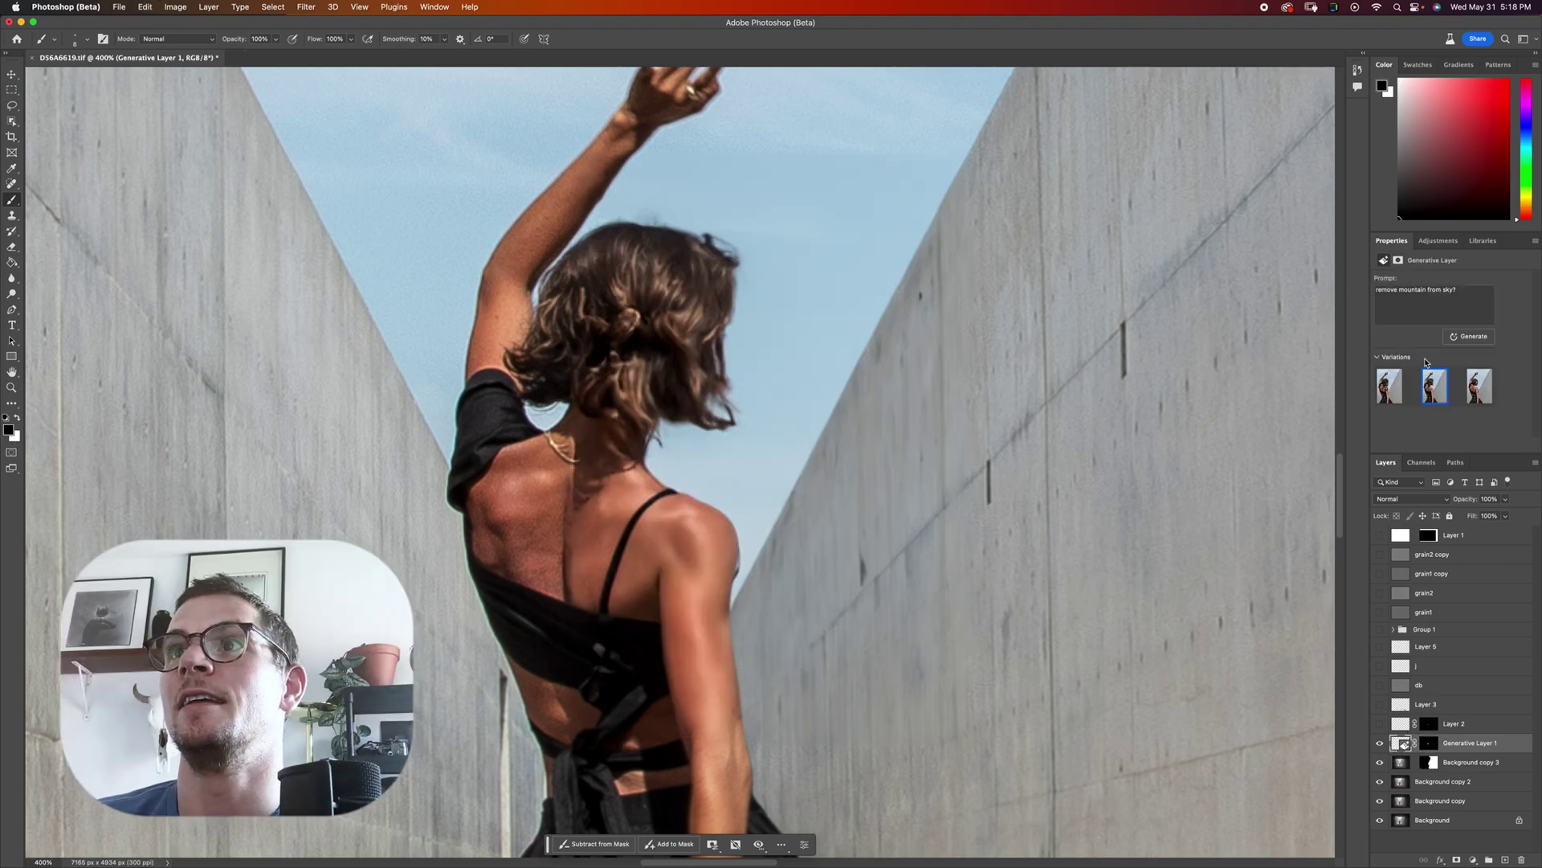
click(1480, 387)
click(1383, 401)
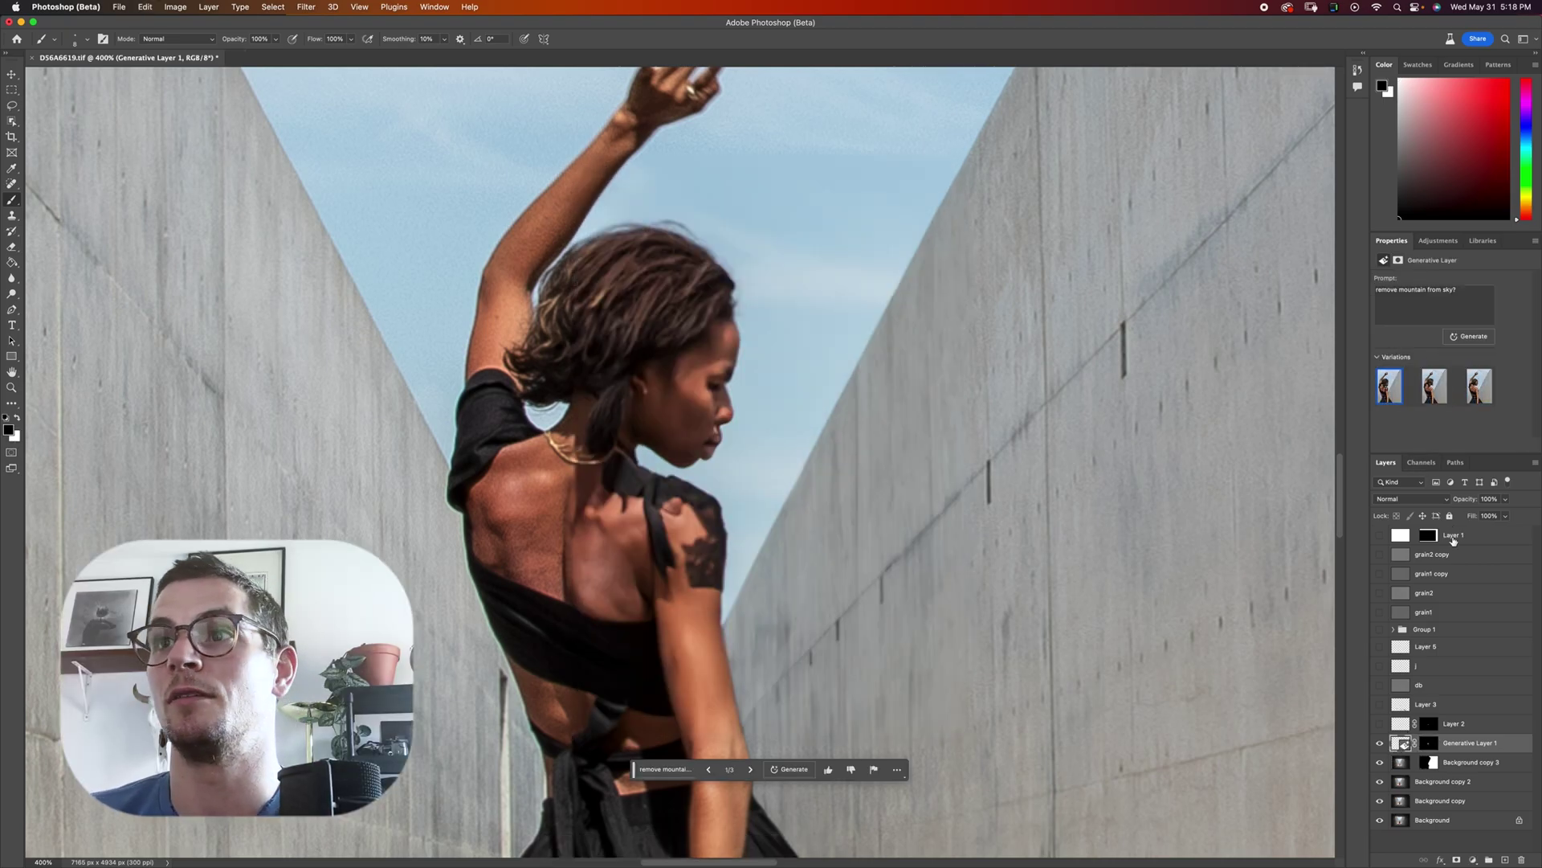
alt+click(1380, 743)
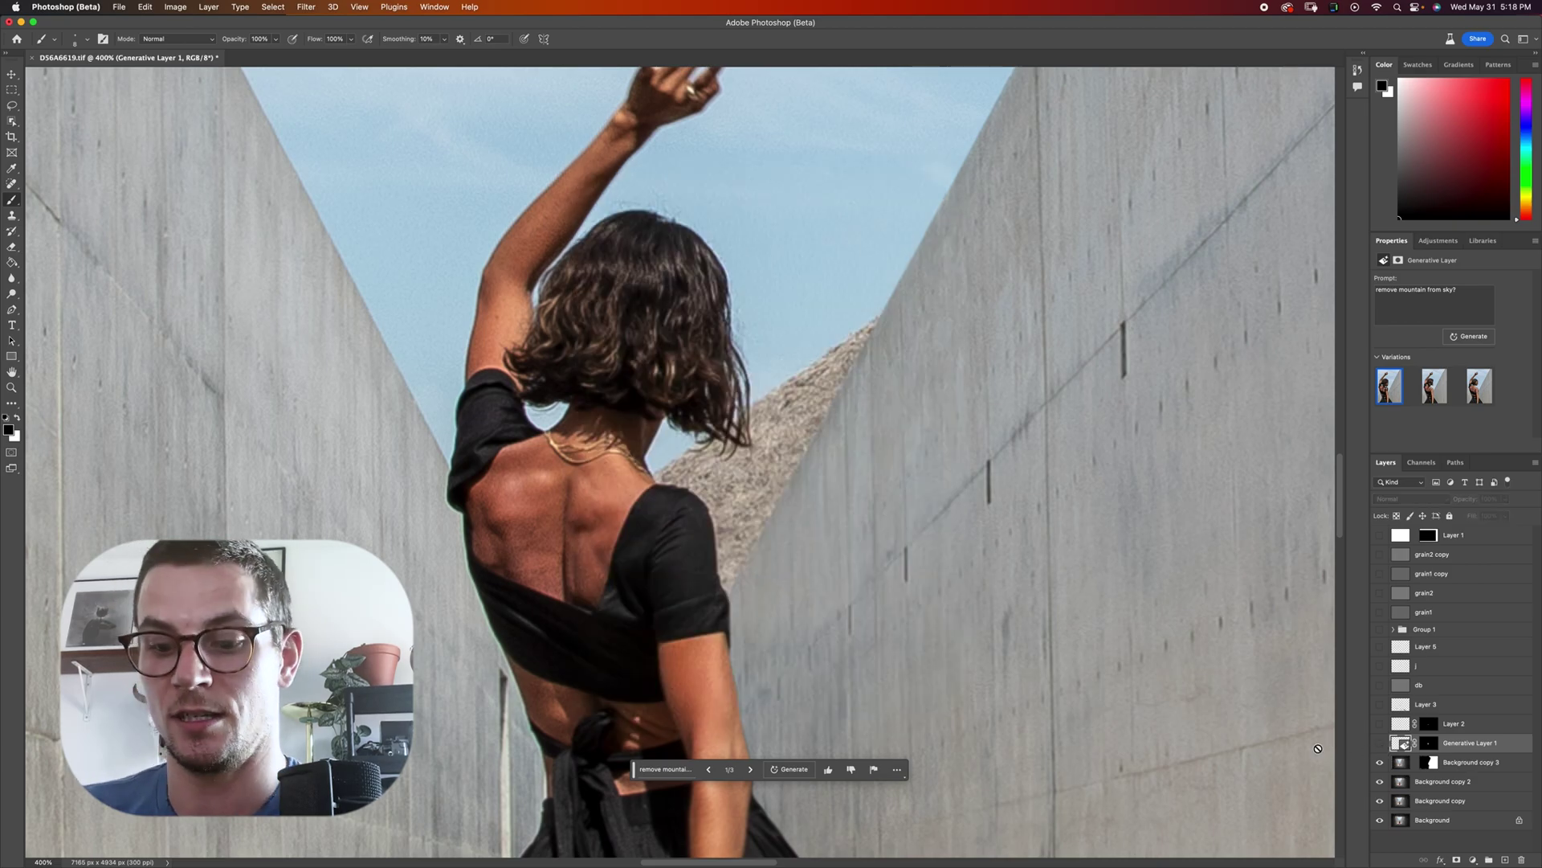
key(super+0)
click(1381, 744)
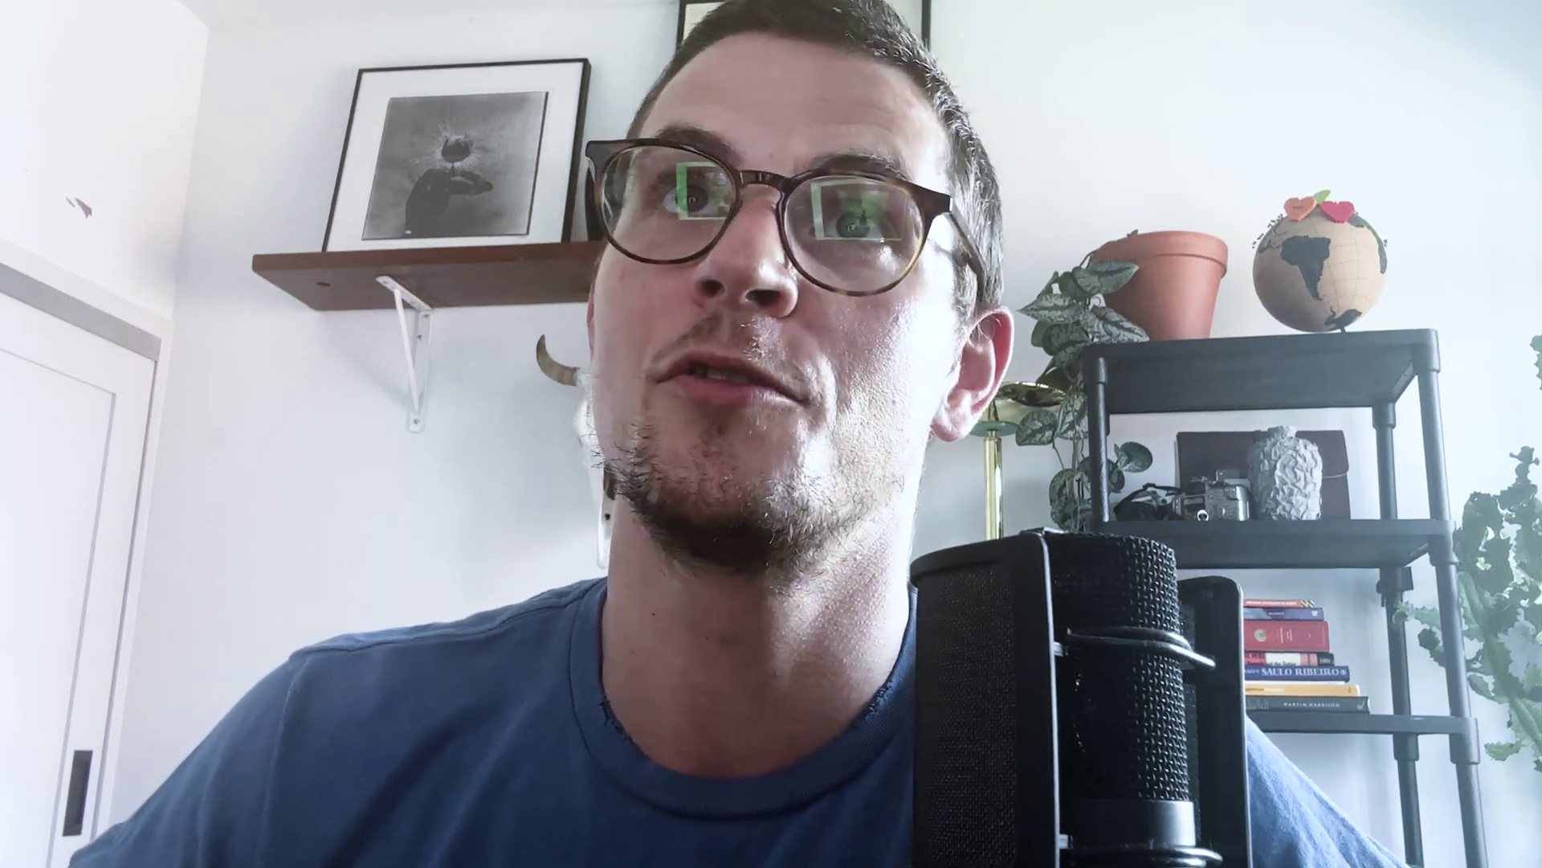
- Fill the empty strips on both sides of the black-and-white portrait using Generative Fill without a prompt
key(super+d)
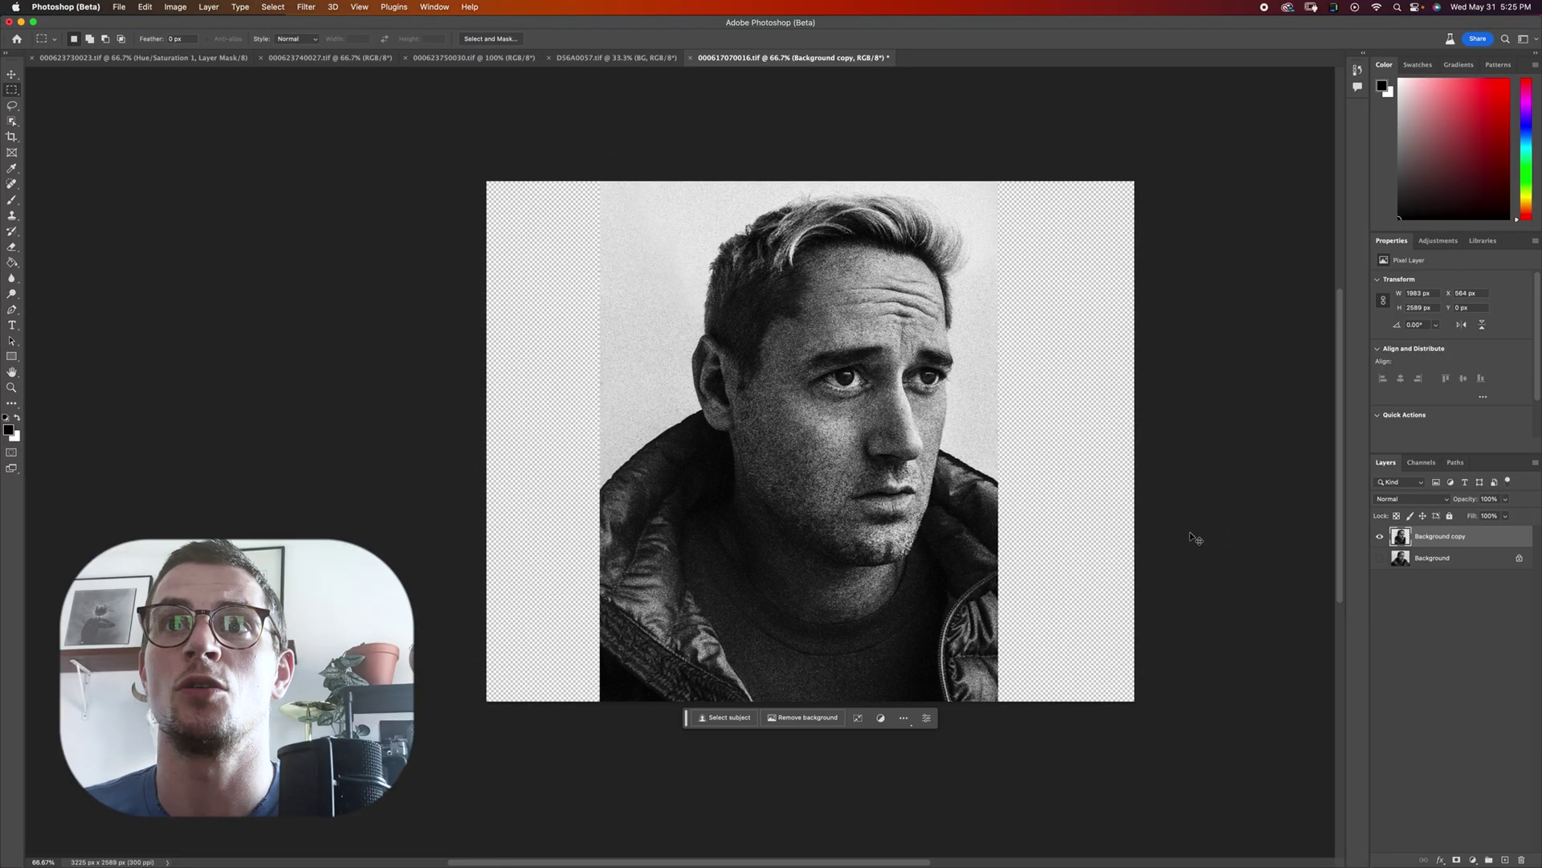
click(716, 718)
click(880, 717)
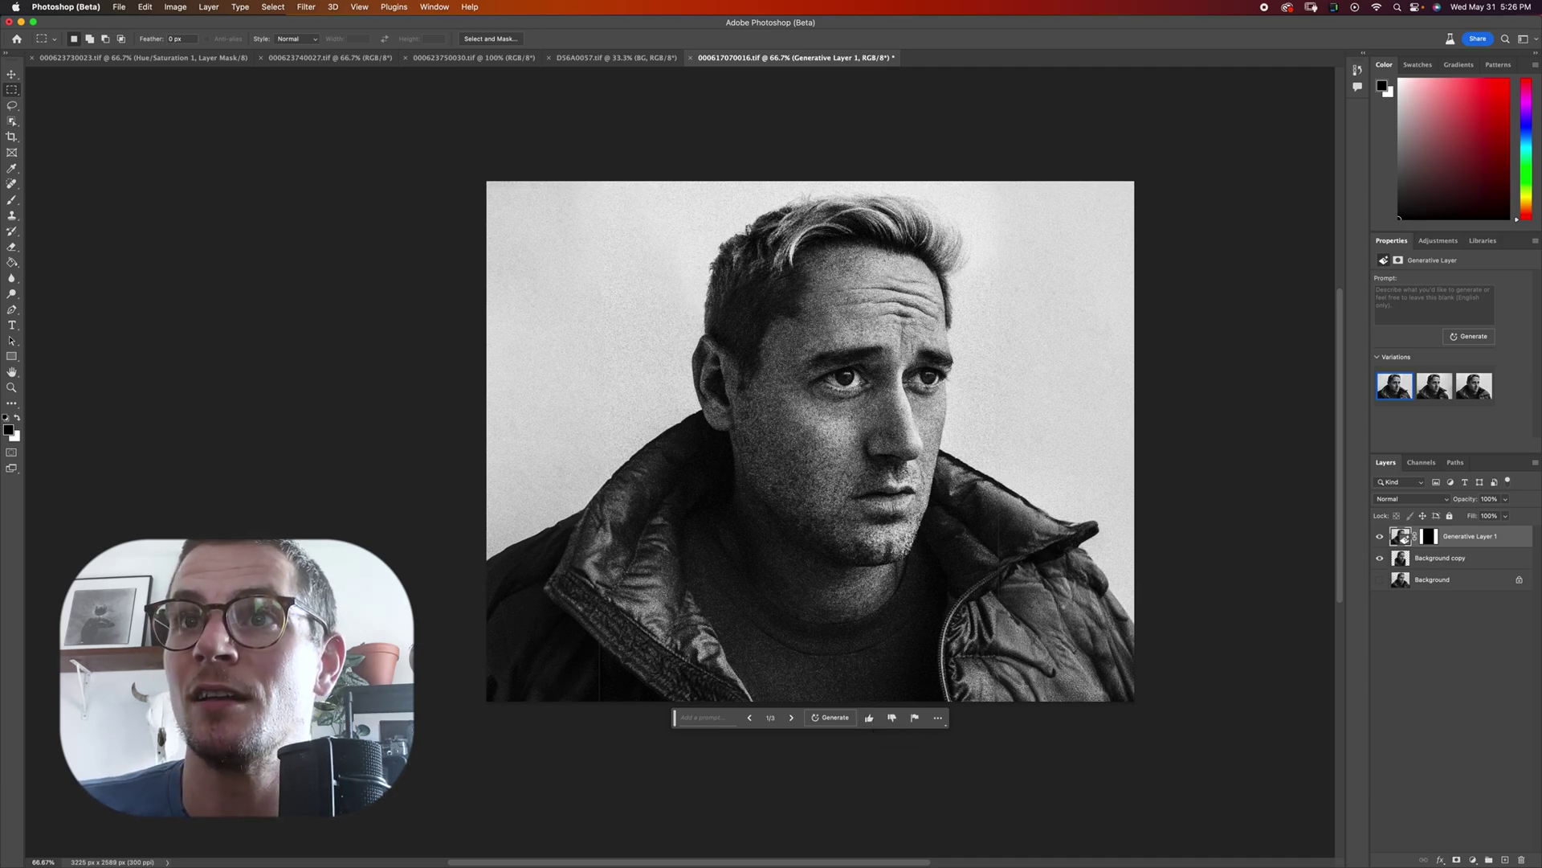
- Compare the portrait's generated jacket and wall extension with the original Background layer by toggling Generative Layer 1
click(1380, 536)
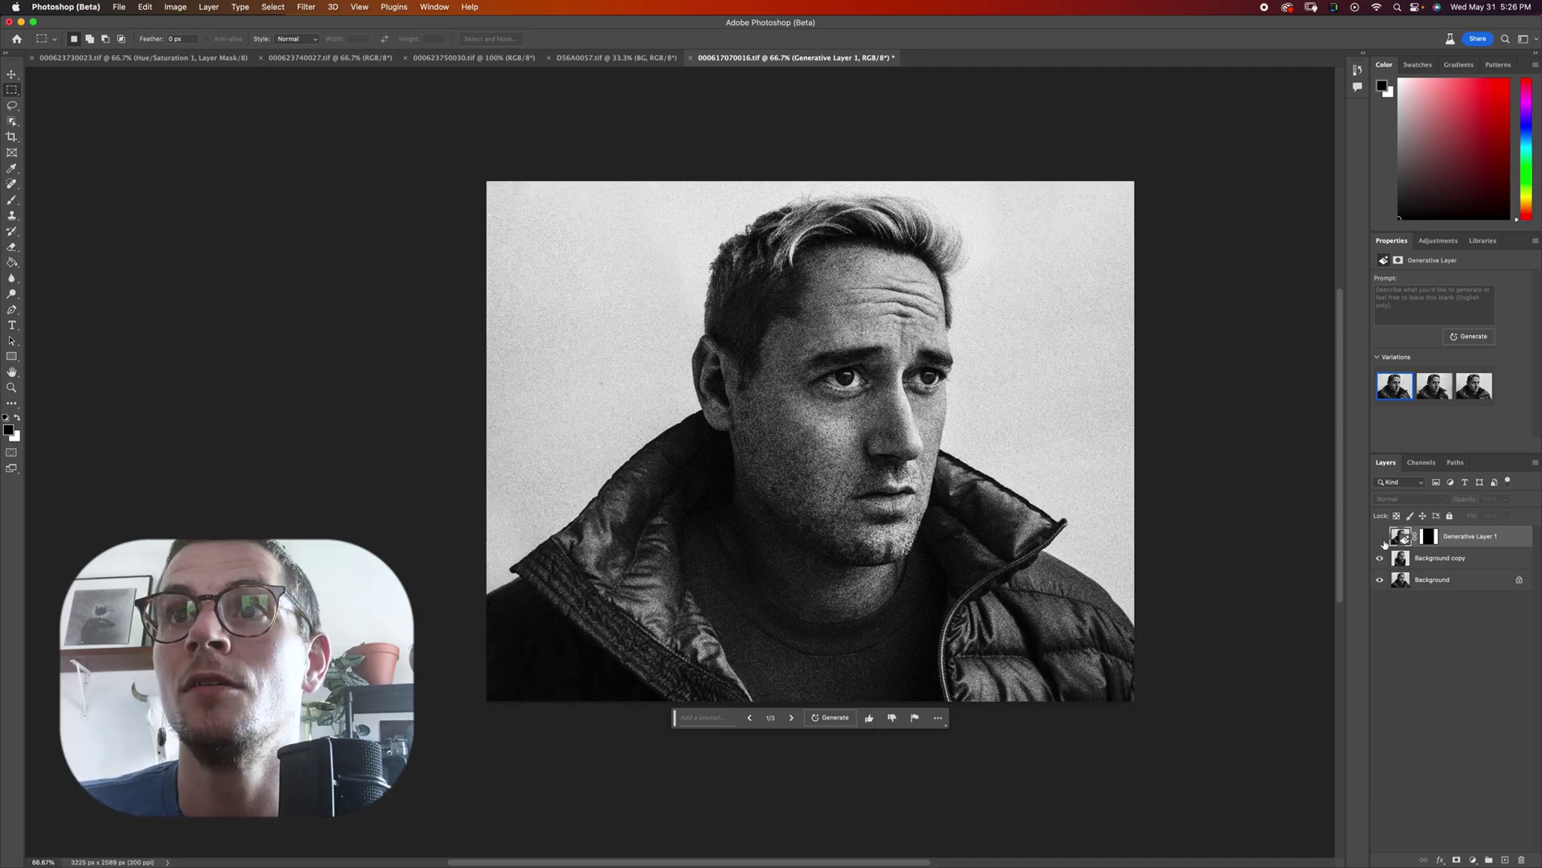
click(1378, 536)
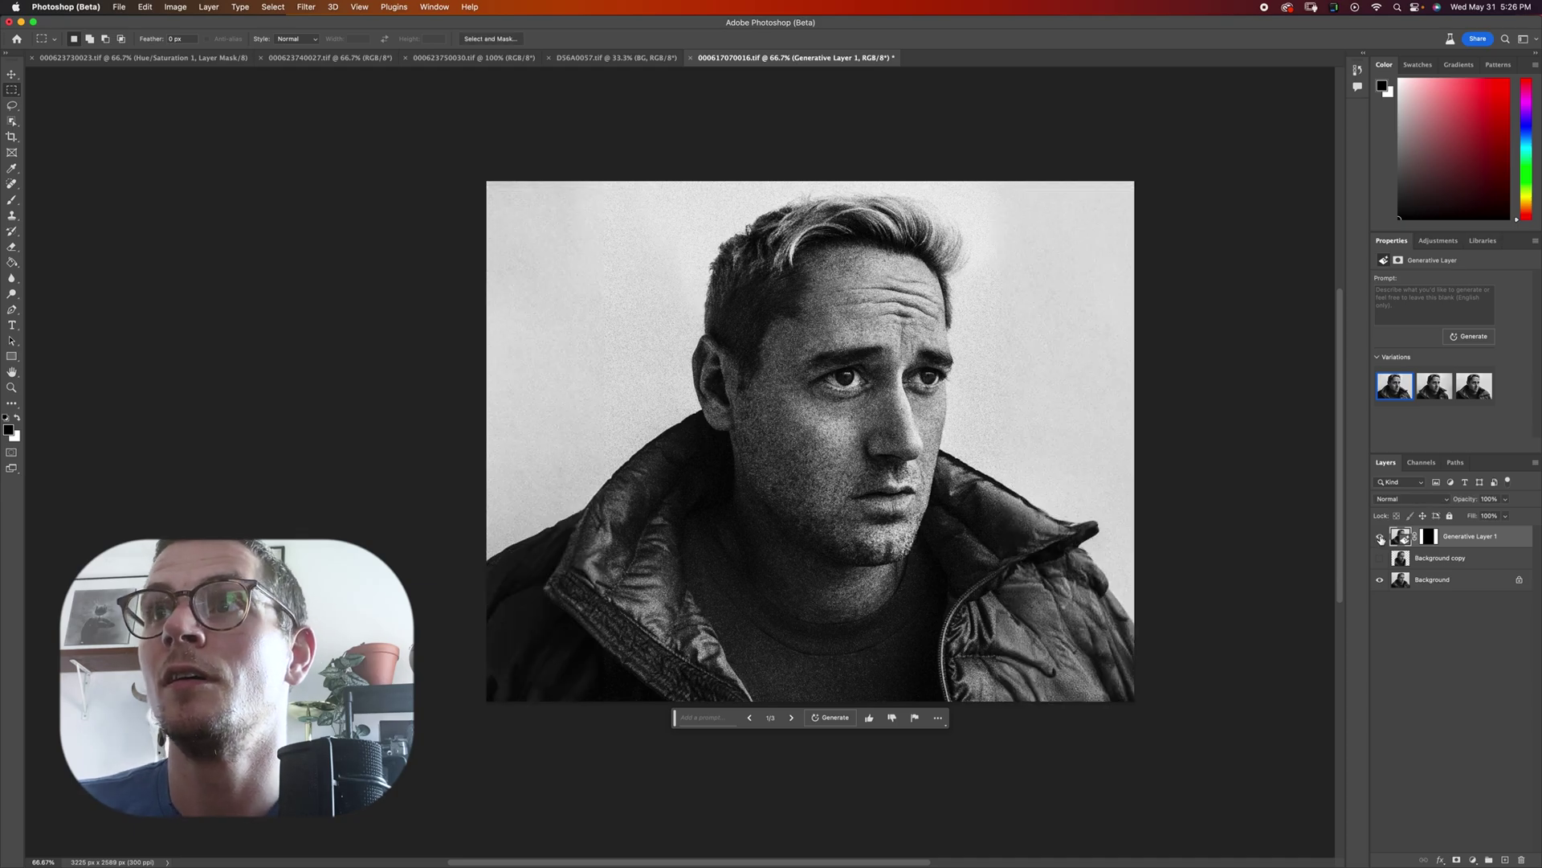
click(1379, 536)
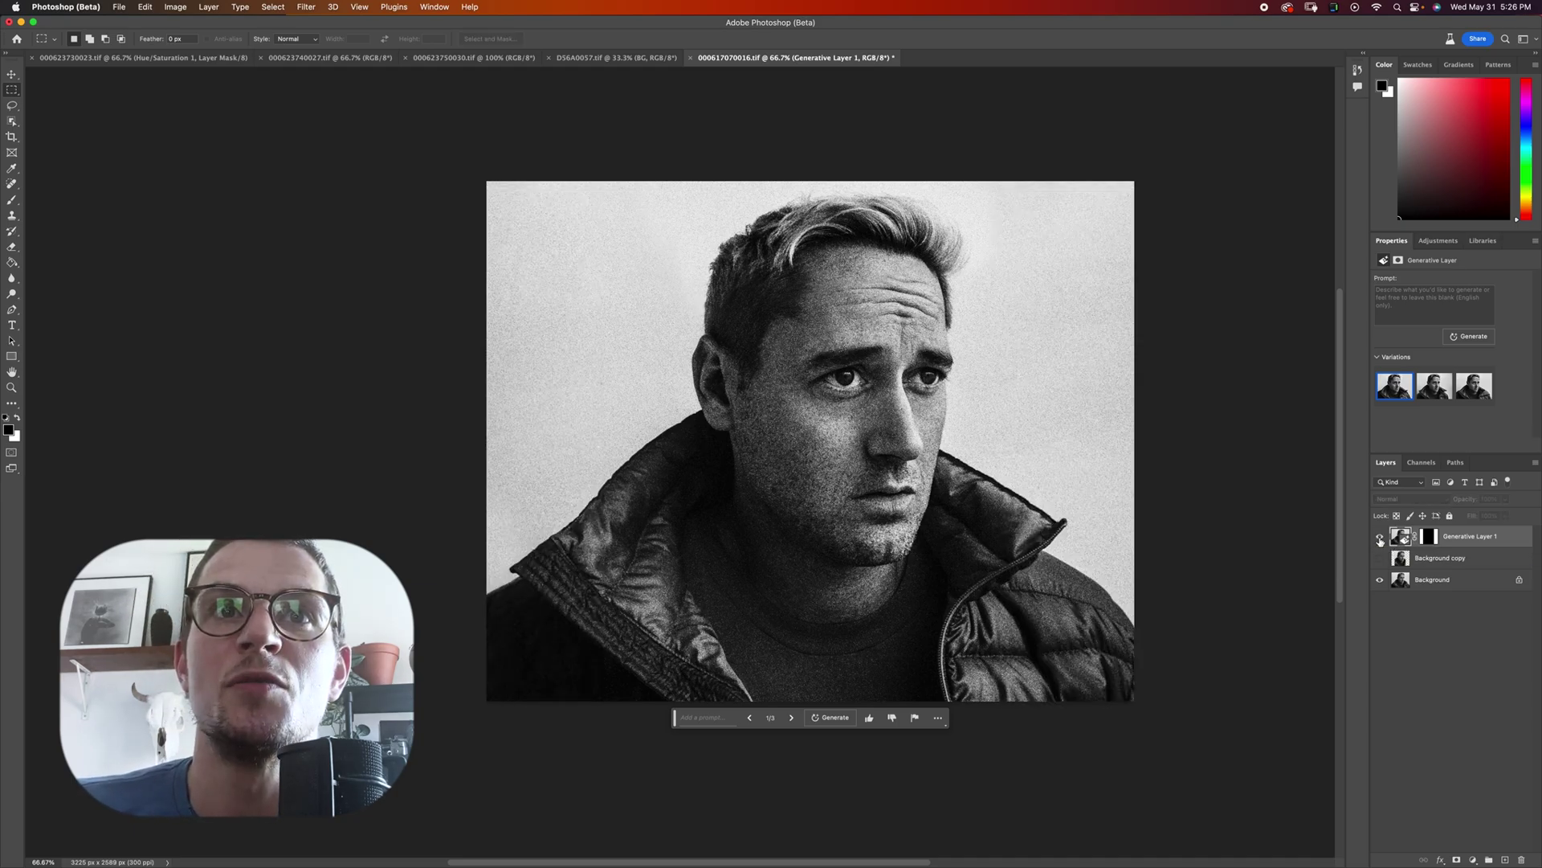
click(1379, 536)
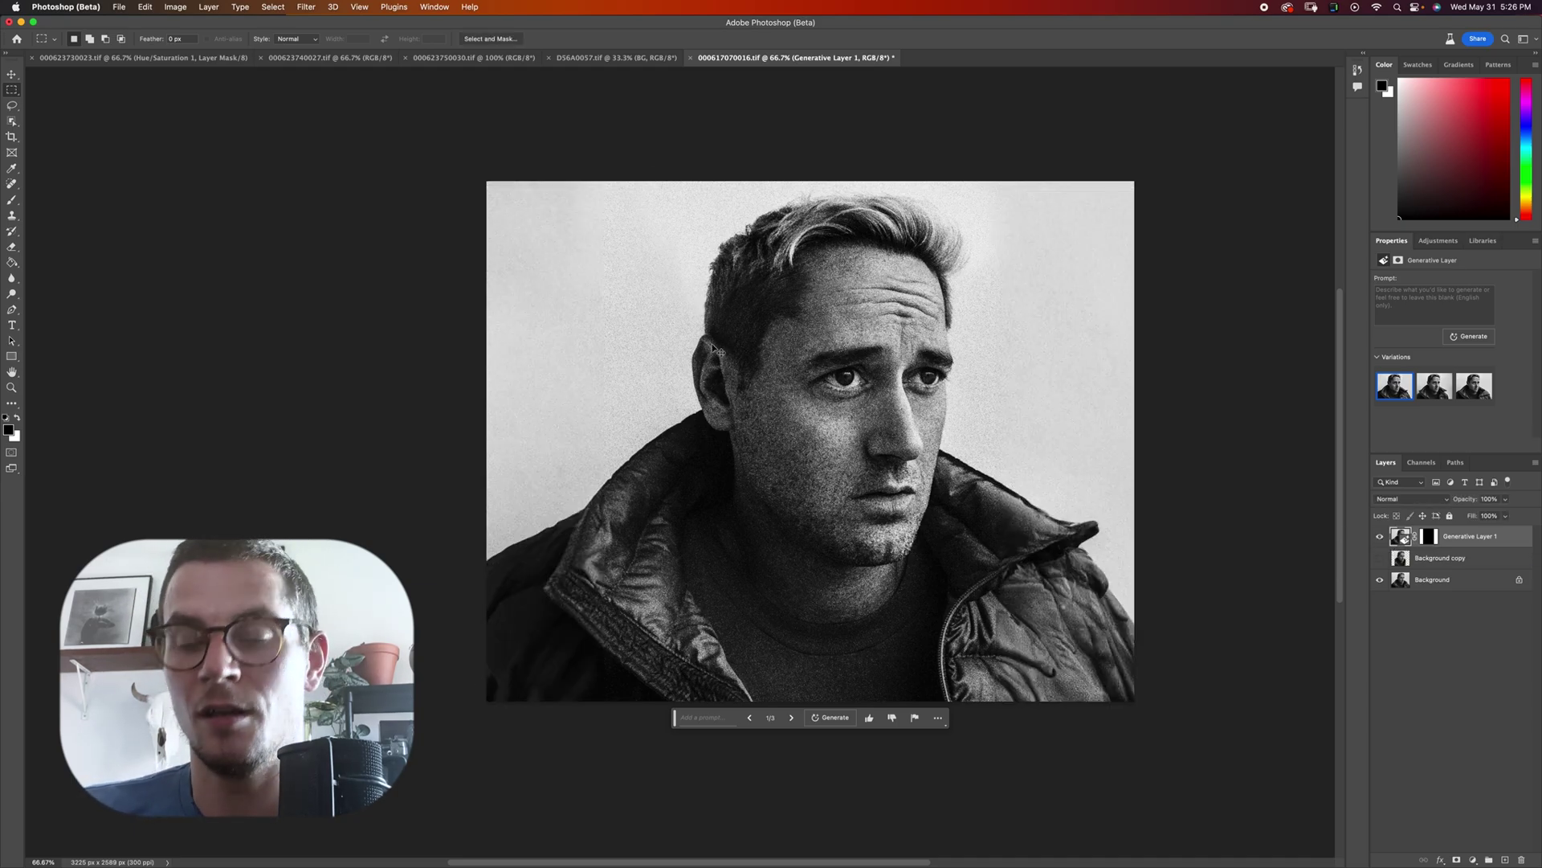
- Examine the grain of the generated wall beside the man's head up close
scroll(721, 334, up, 6)
drag(644, 348, 792, 630)
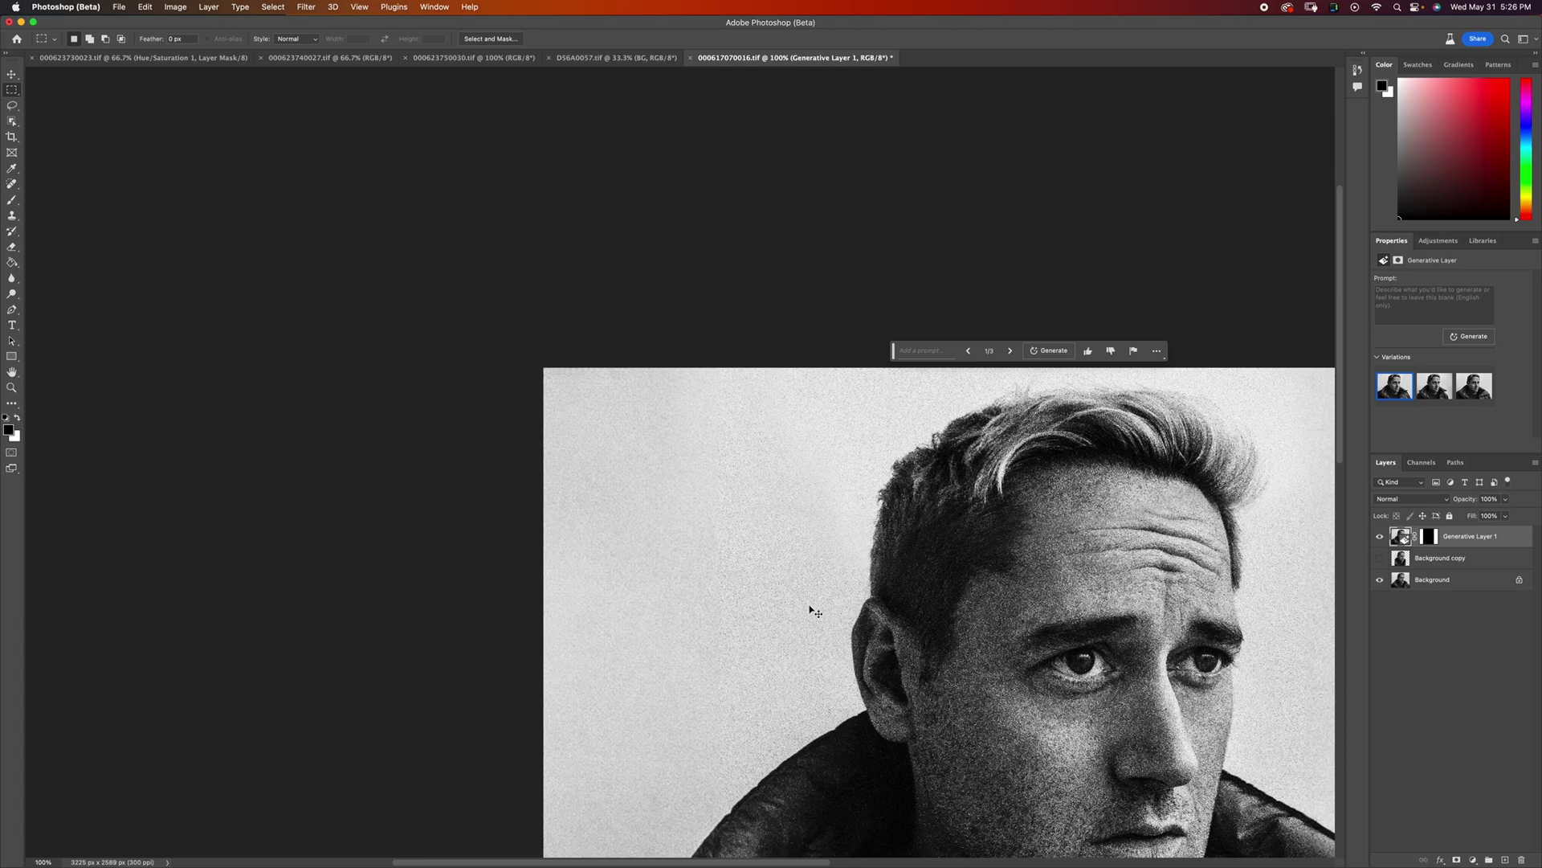
key(ctrl+minus)
key(ctrl+minus)
key(ctrl+1)
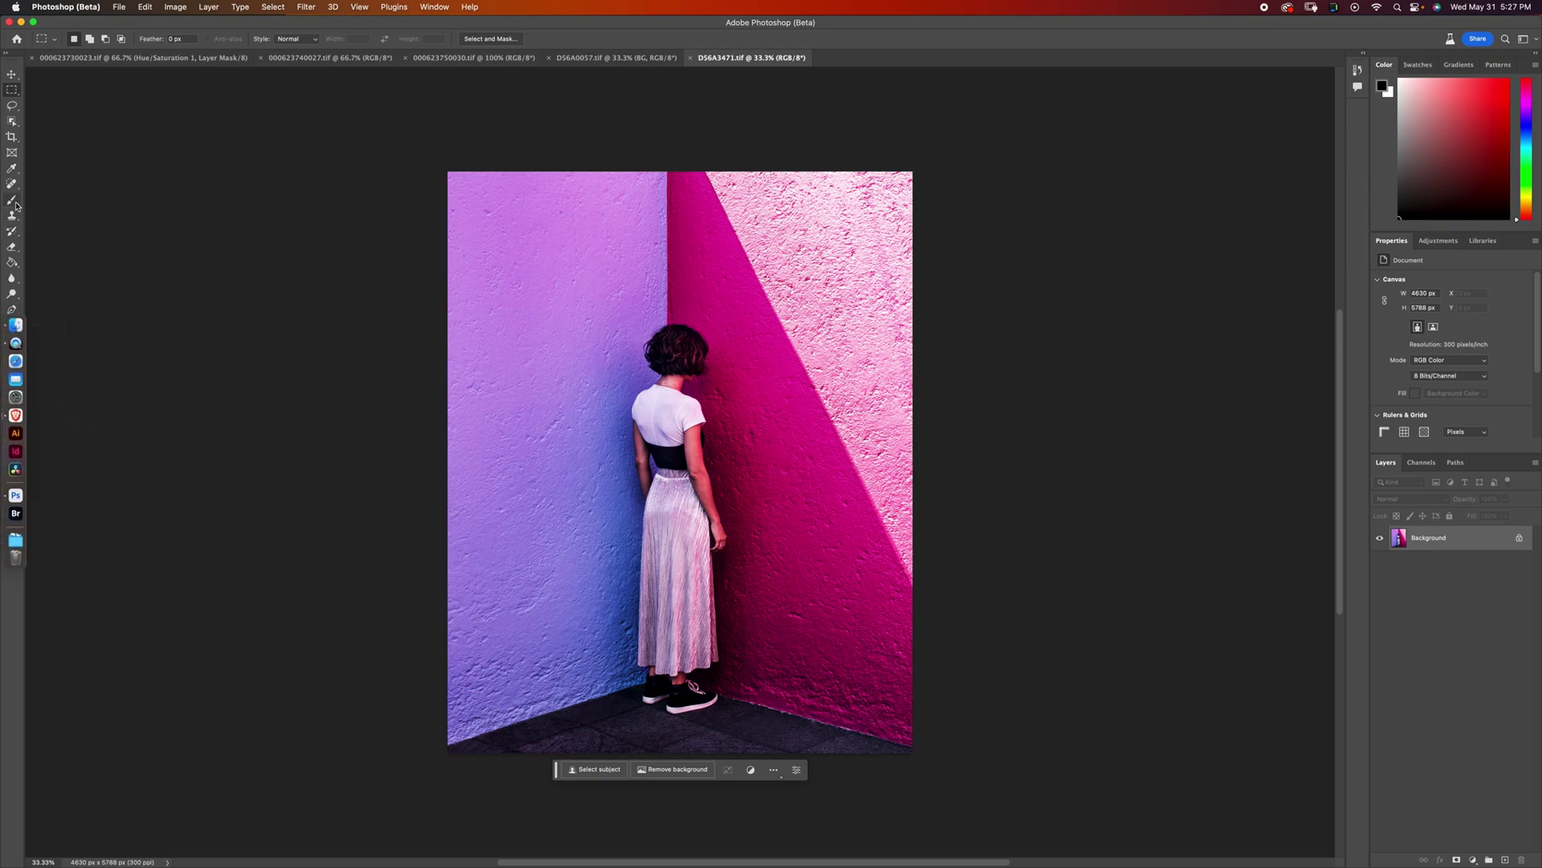
- Lasso the sunlit area of the pink wall, generate a fill without a prompt and browse its variations
click(12, 105)
mouse_move(674, 167)
mouse_down()
mouse_move(700, 308)
mouse_move(815, 644)
mouse_move(946, 710)
mouse_move(977, 298)
mouse_move(956, 175)
mouse_move(693, 170)
mouse_up()
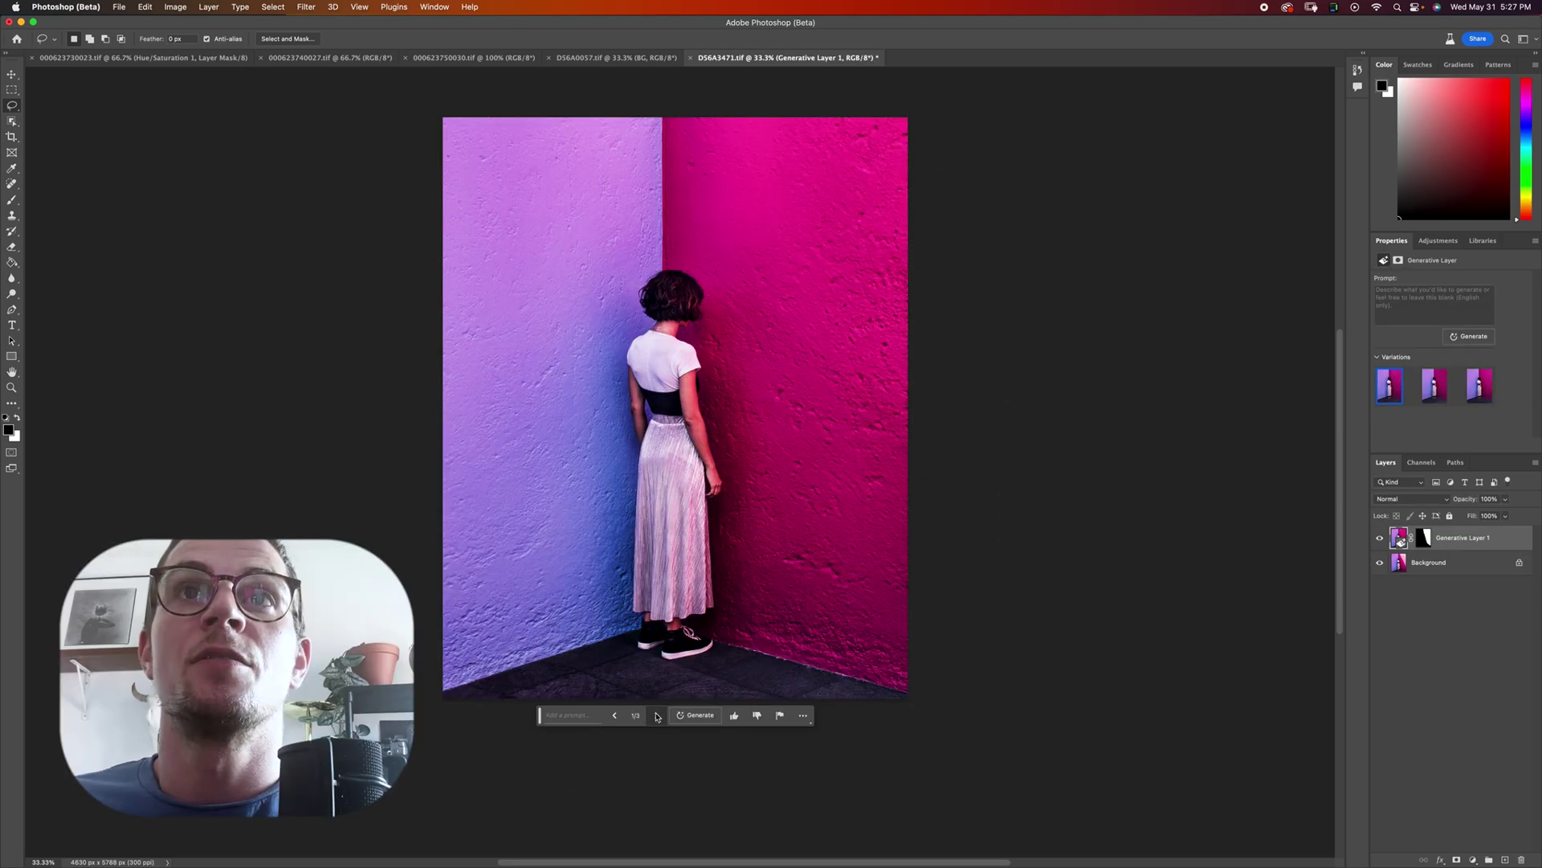
click(657, 715)
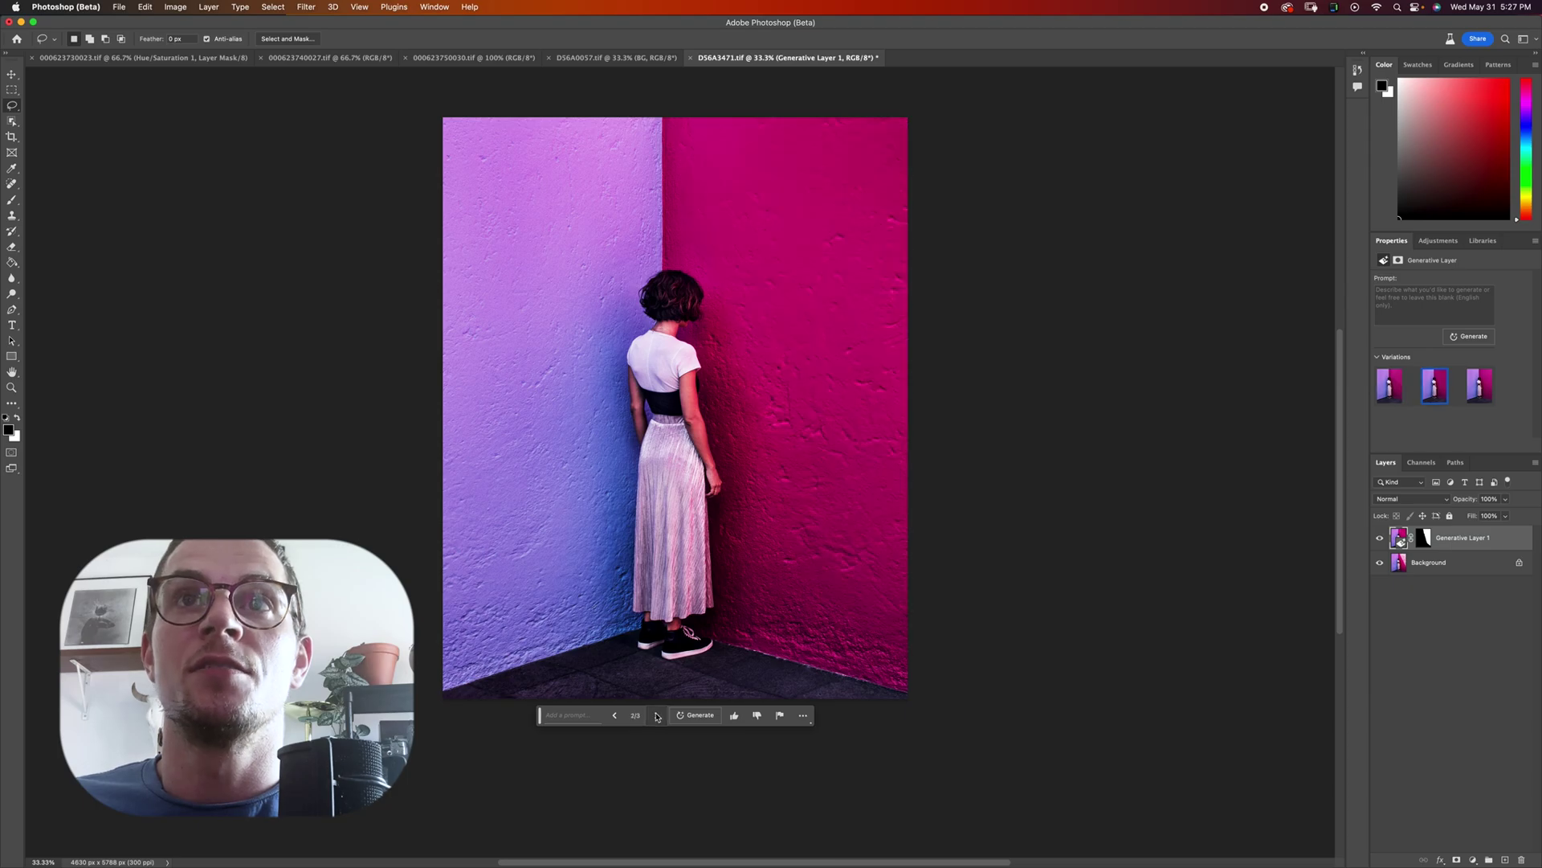
click(658, 715)
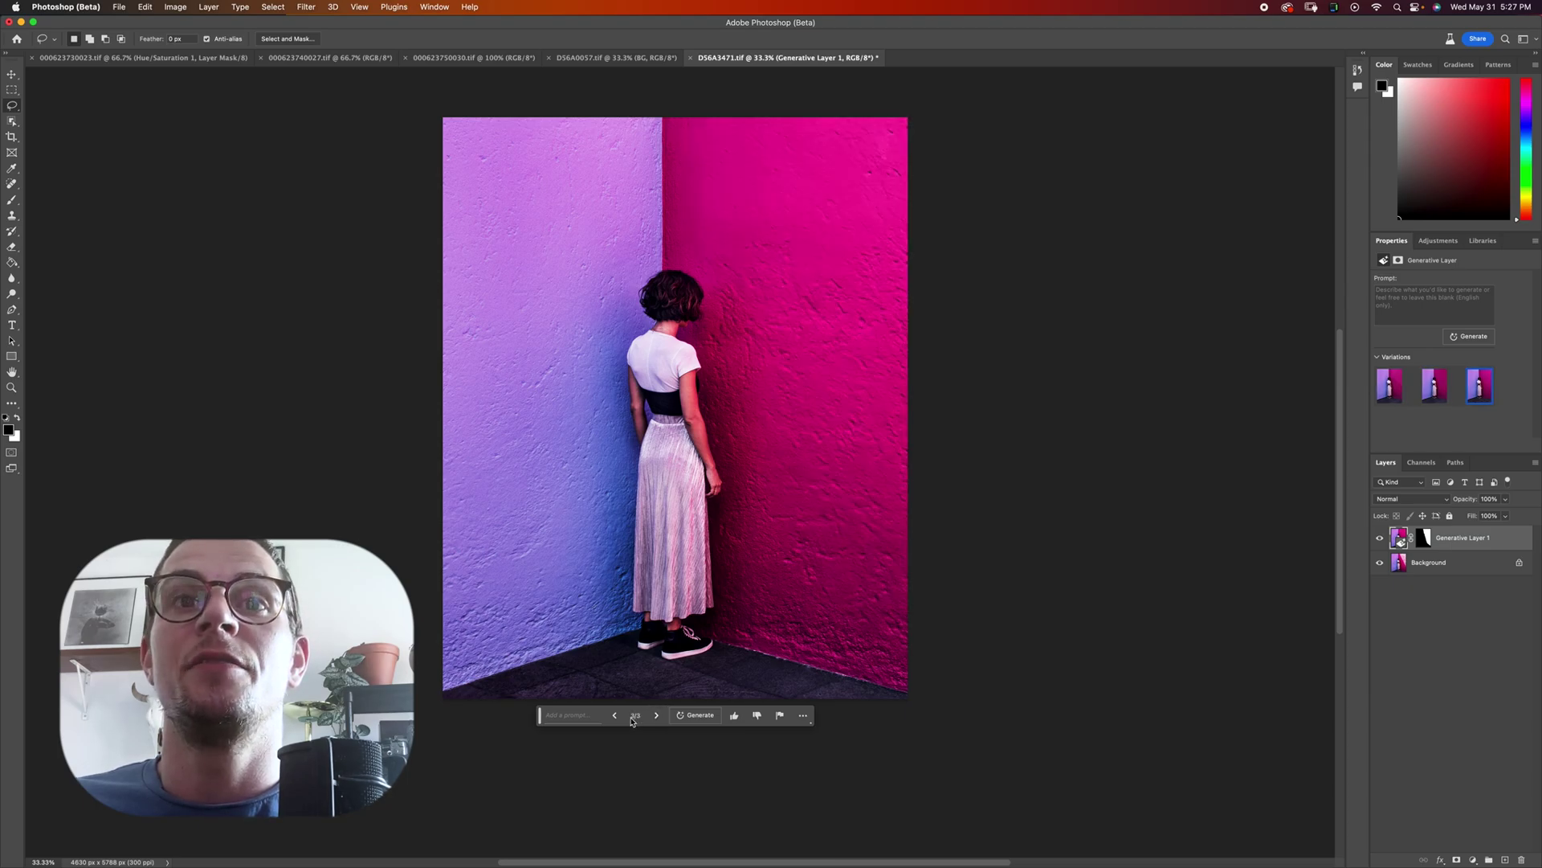
click(657, 715)
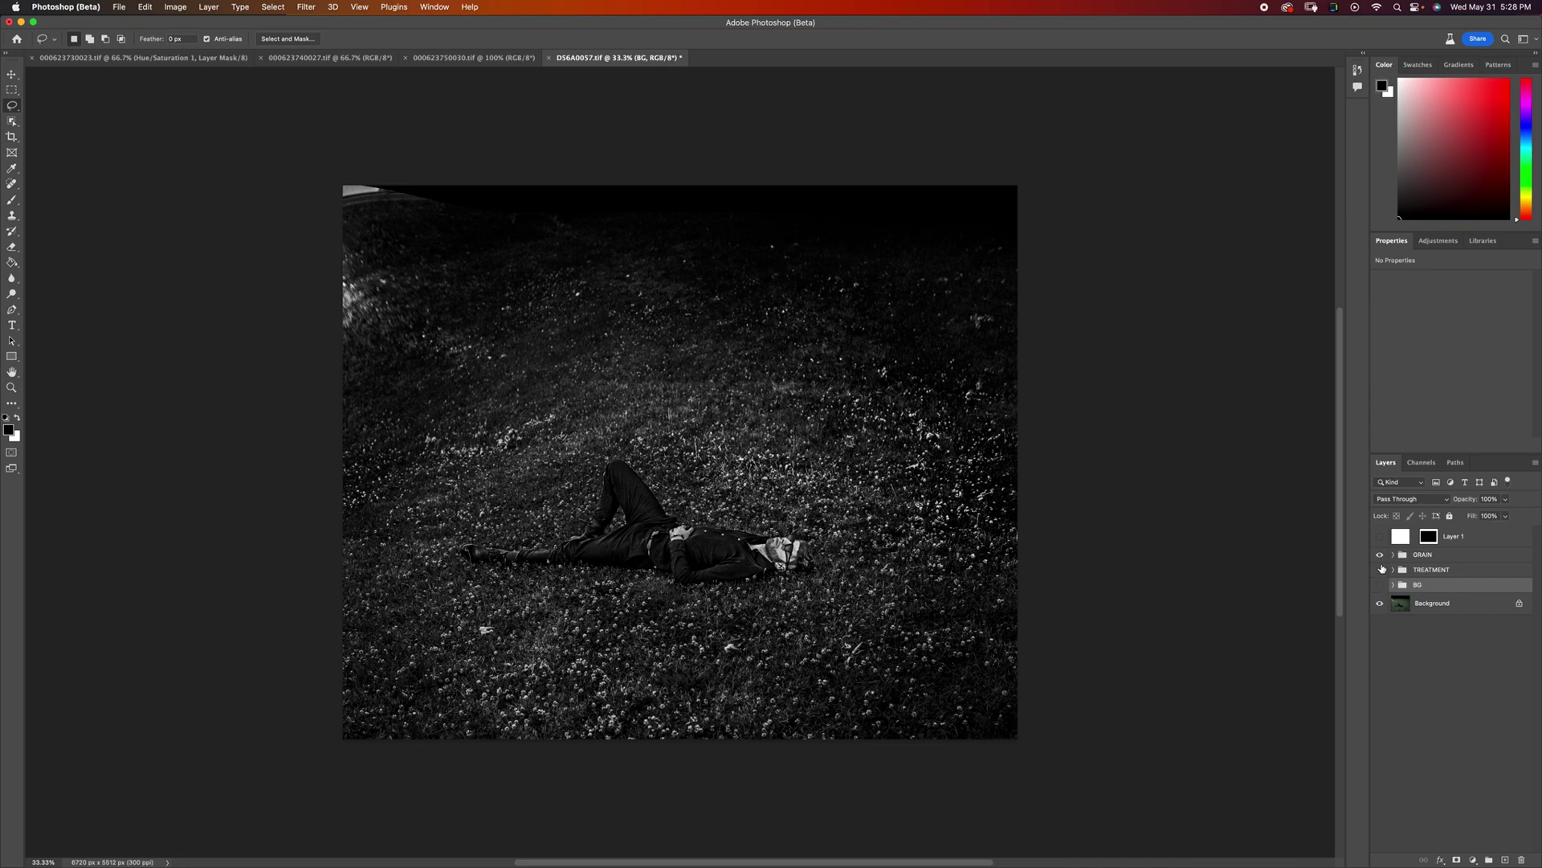
- Hide everything above the Background in D56A0057.tif and apply Generative Fill to a full-width rectangle over the upper part of the canvas
drag(1380, 569, 1380, 554)
click(1379, 536)
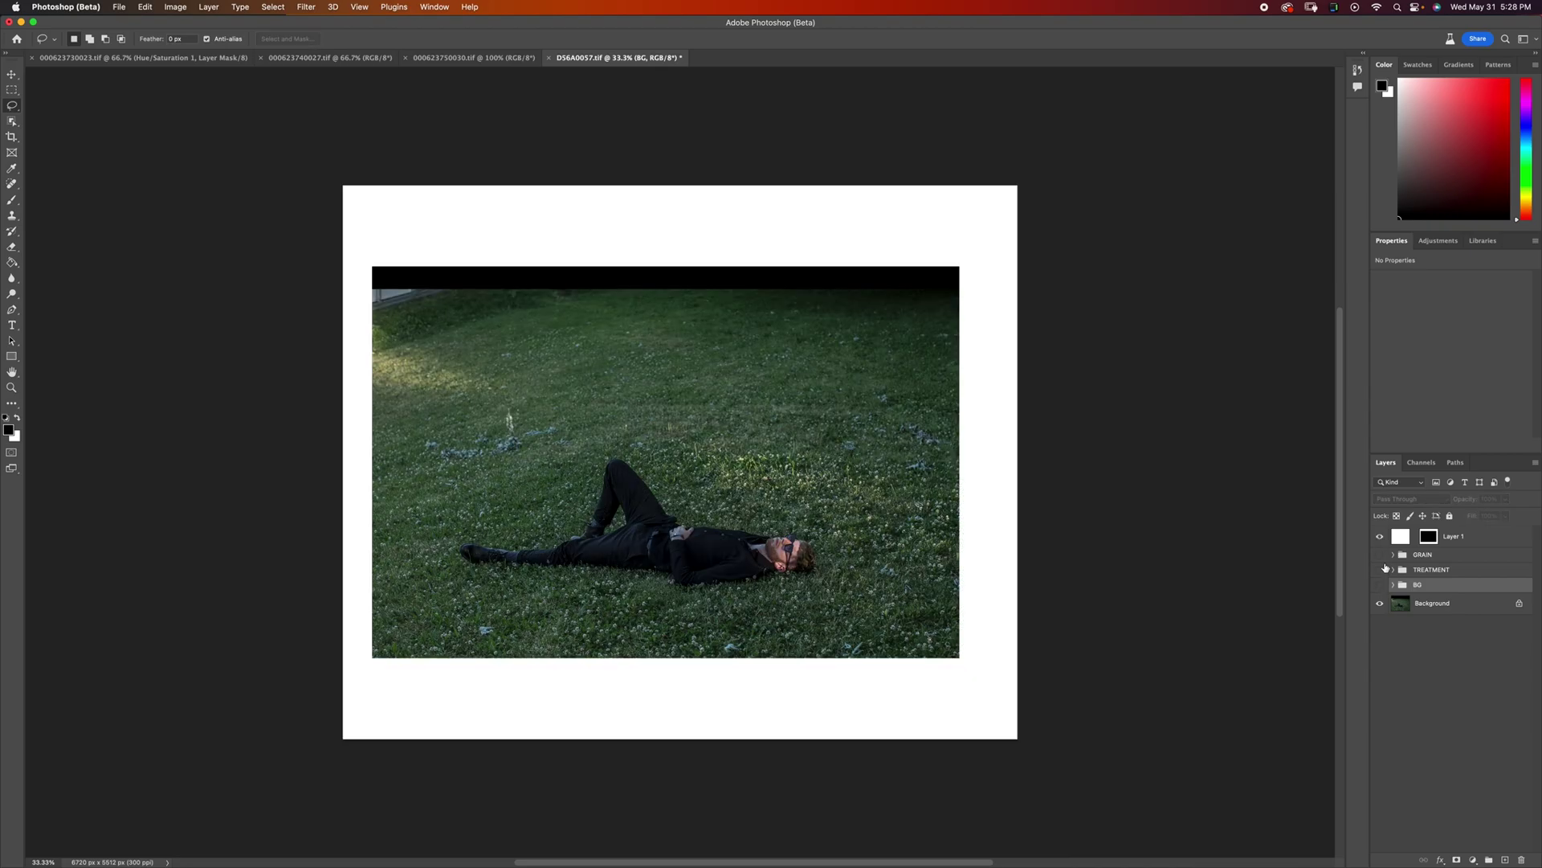
drag(344, 185, 1146, 451)
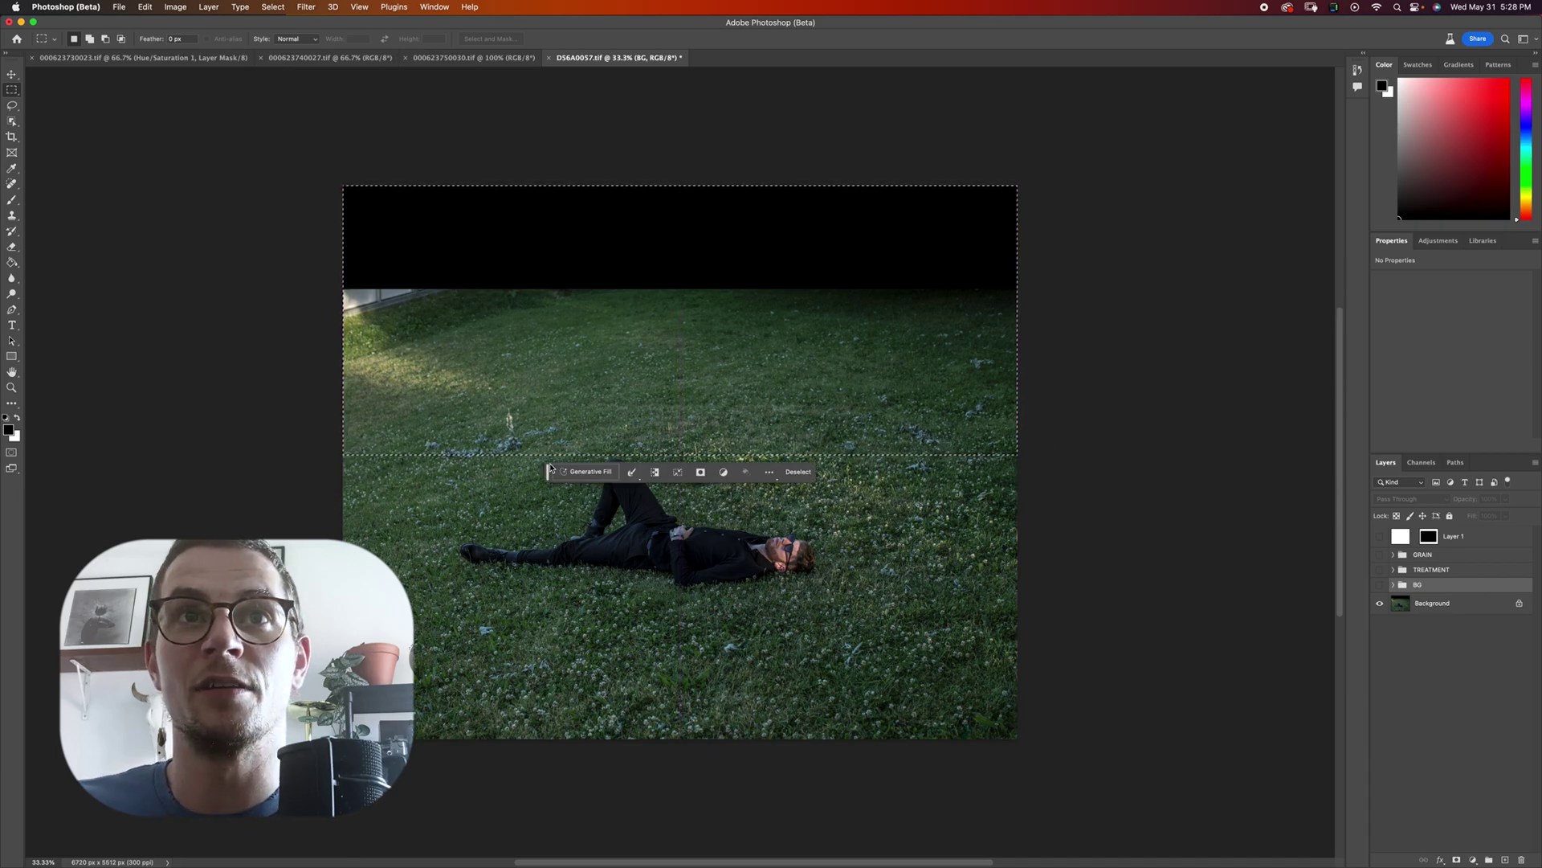
click(587, 472)
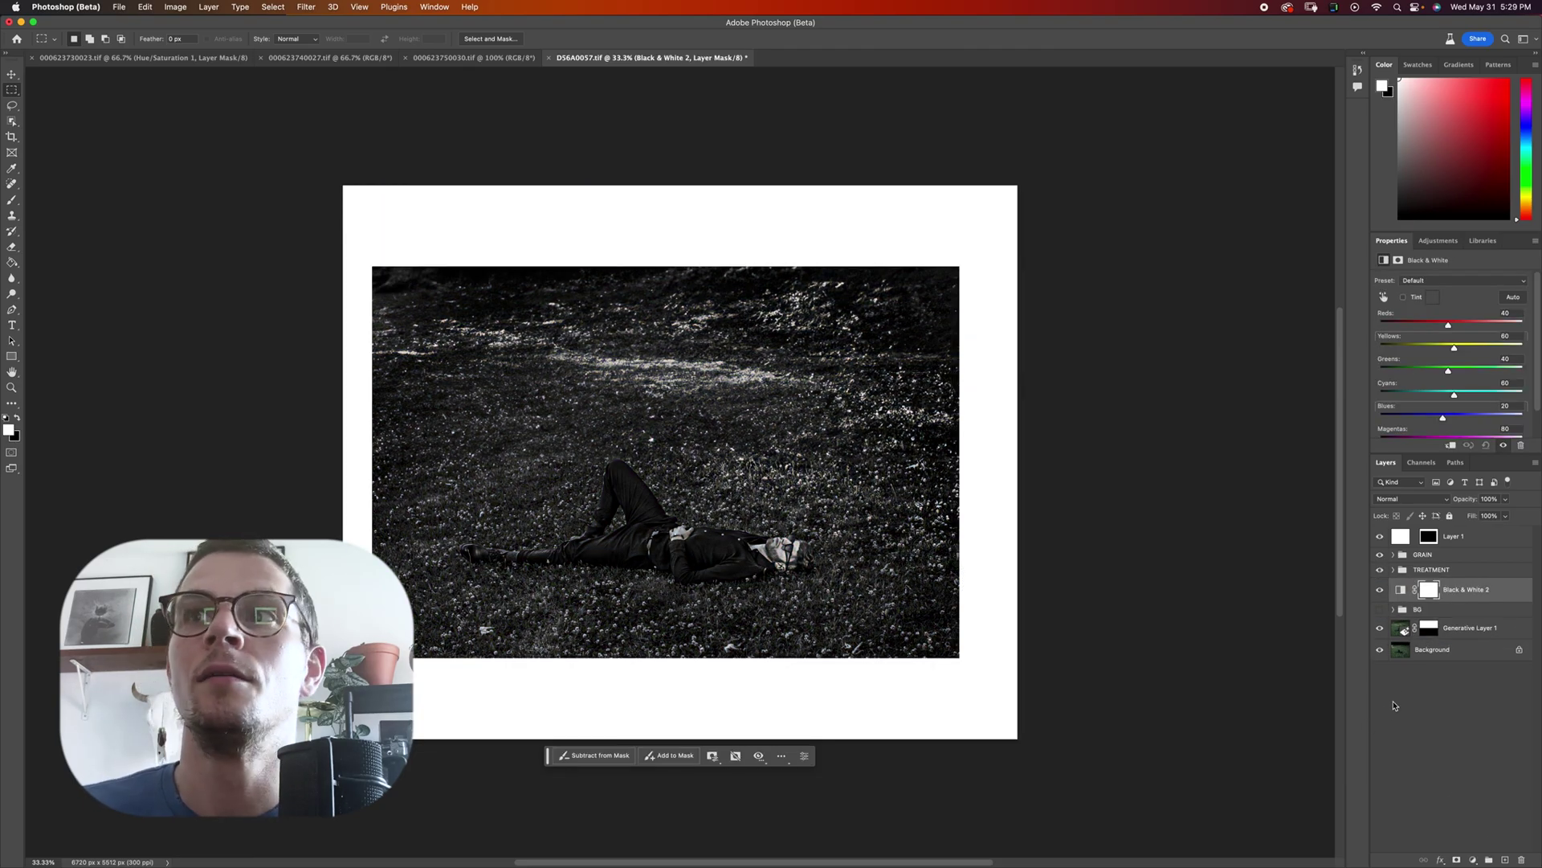
- Show the BG group, place Generative Layer 1 above it and compare the generated grass with the manual extension
click(1379, 612)
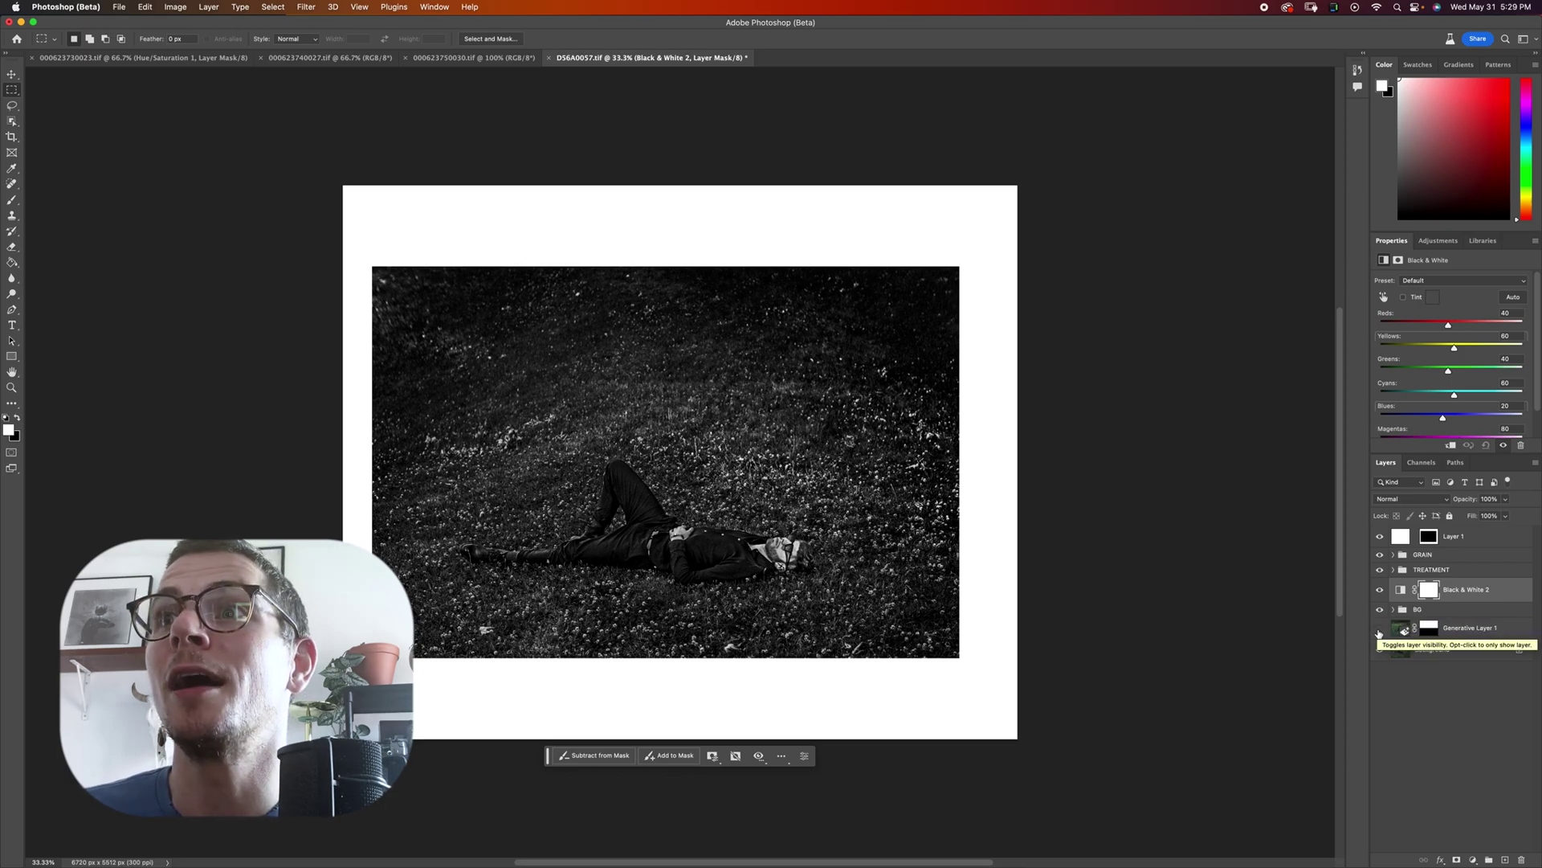
drag(1382, 633, 1382, 615)
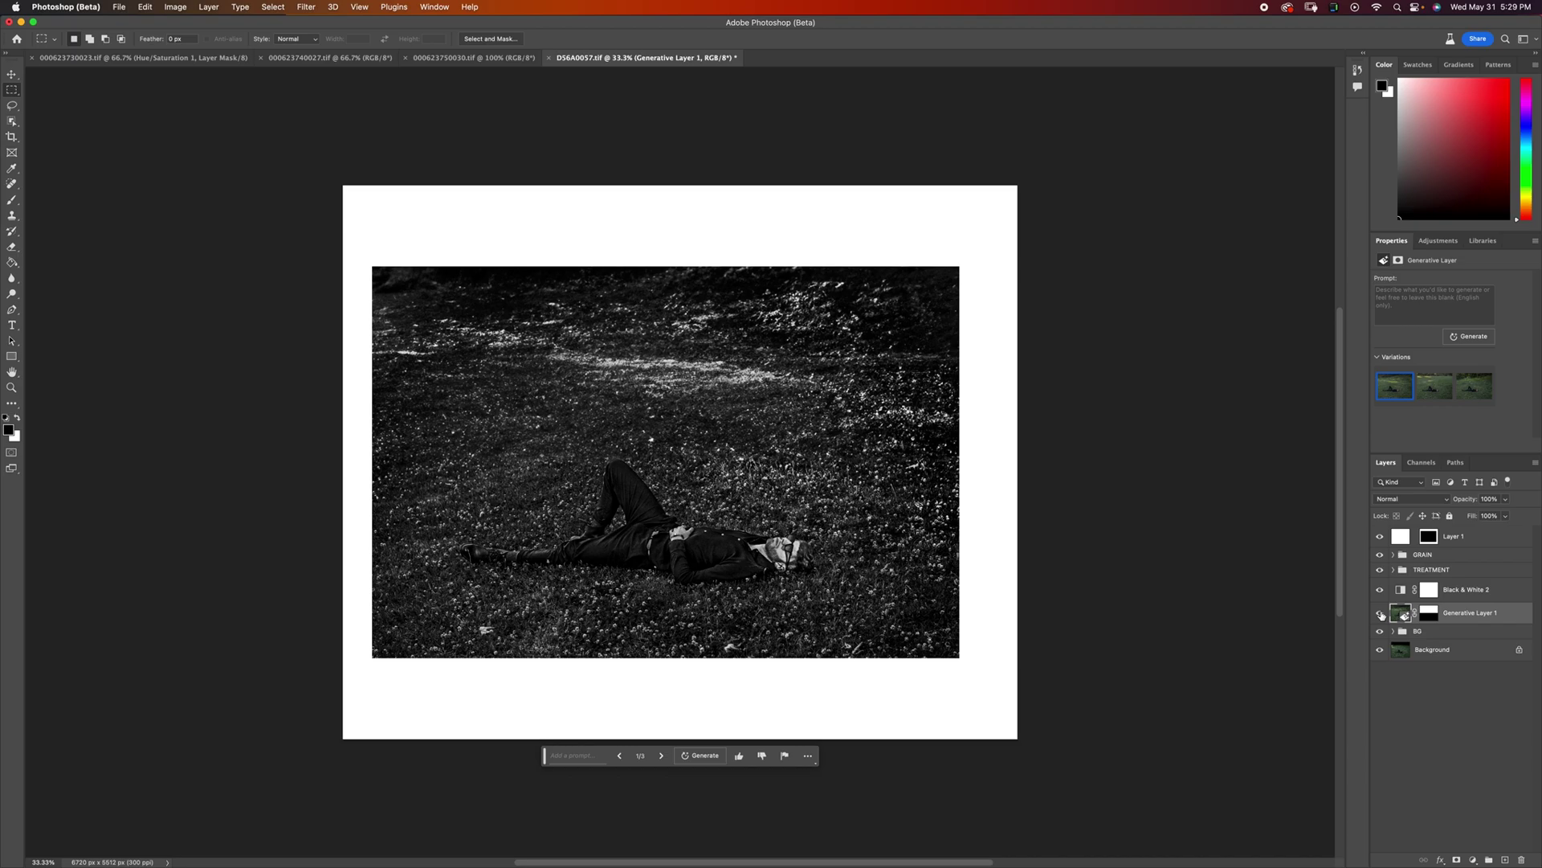
click(1380, 613)
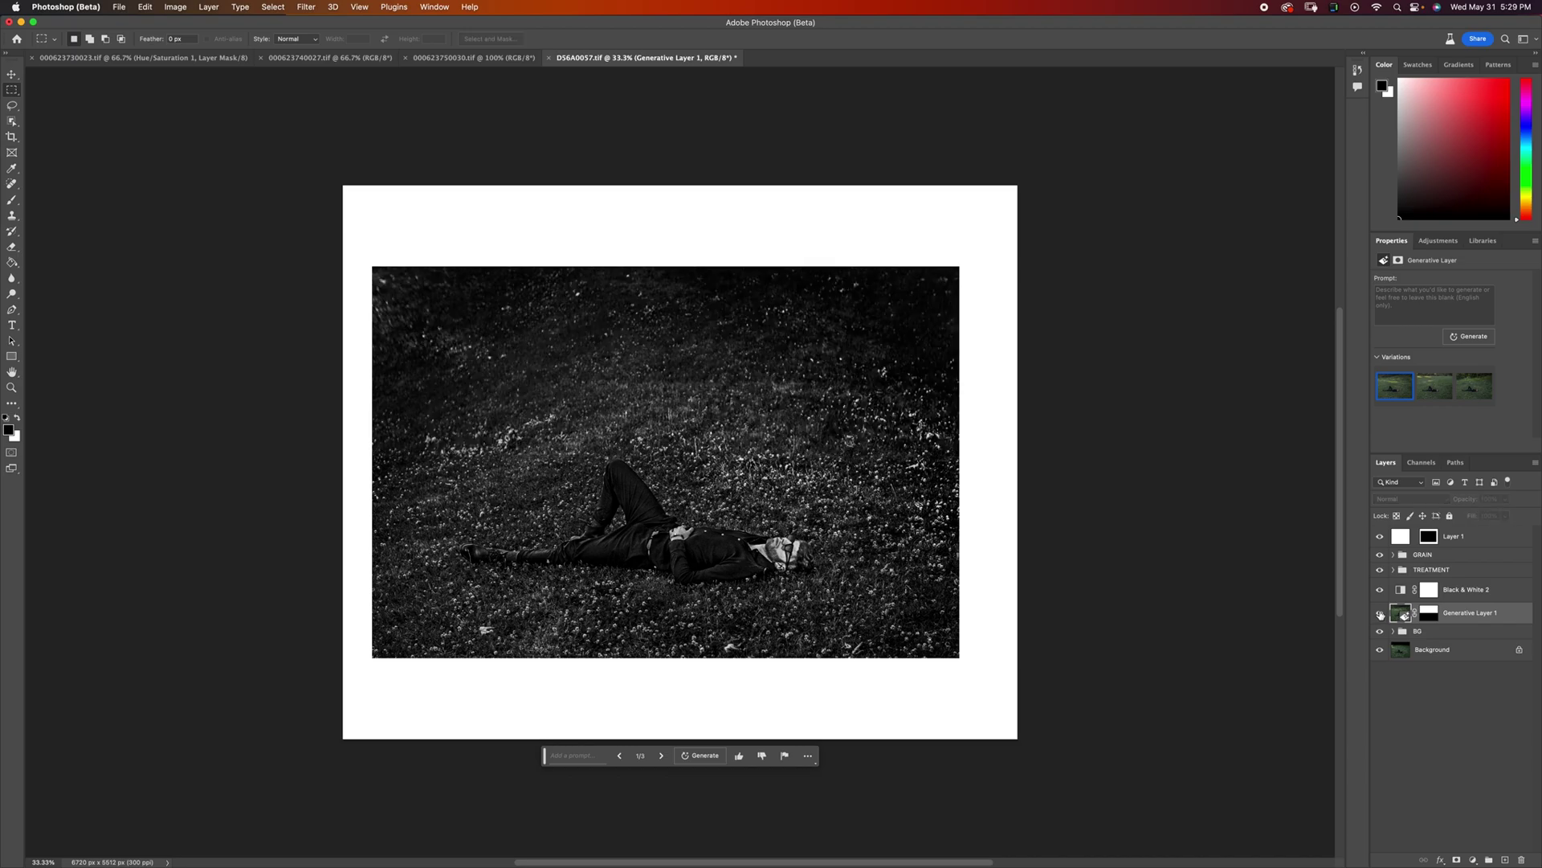
click(1380, 614)
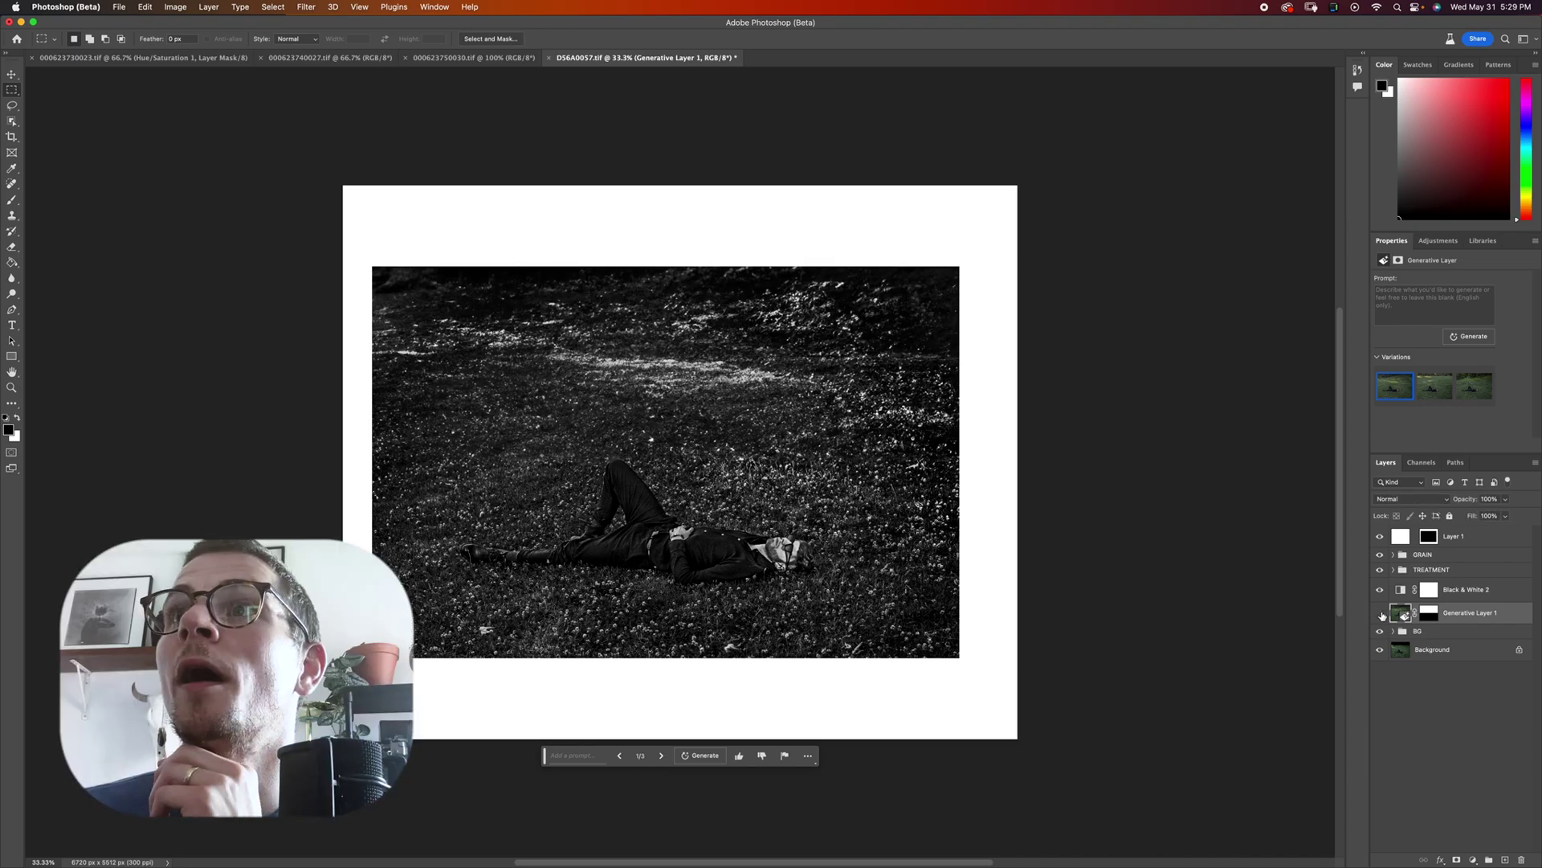
click(1381, 614)
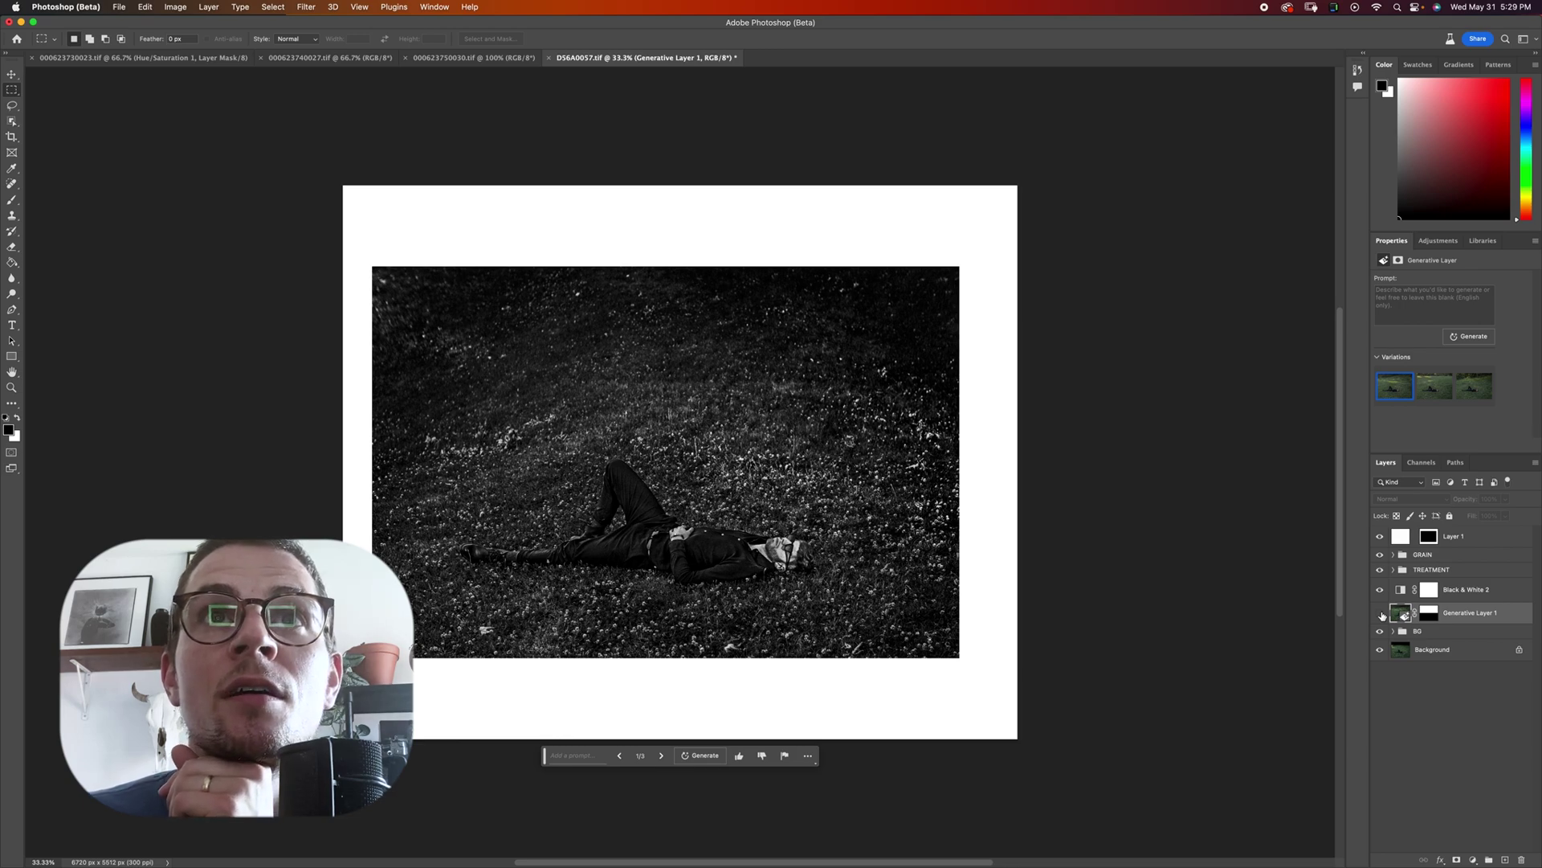
click(1381, 614)
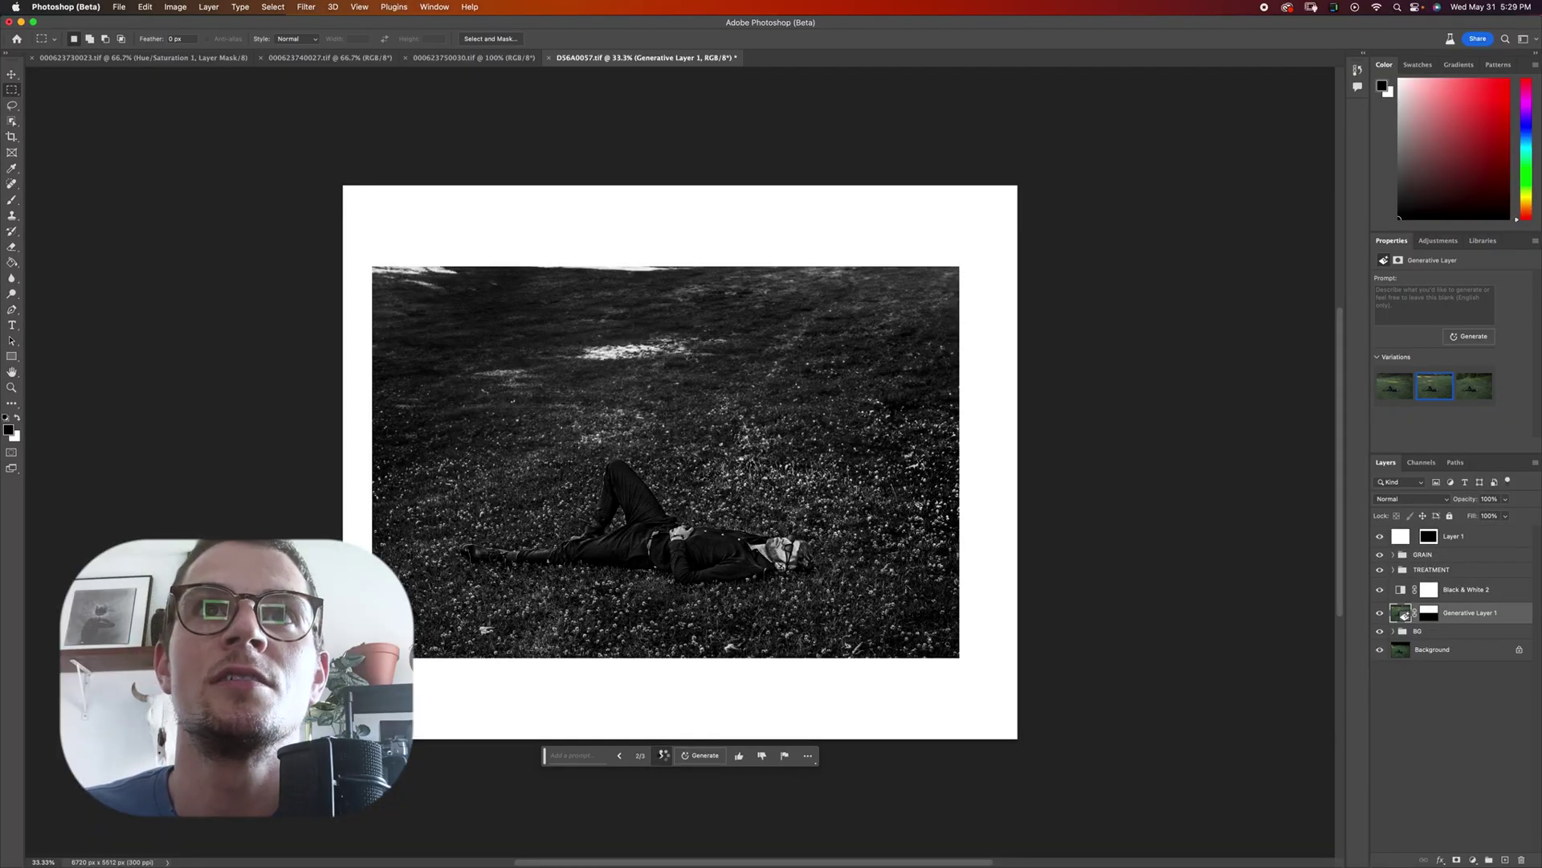
- View the third grass variation, compare it with the manual extension and return to the first variation
click(662, 756)
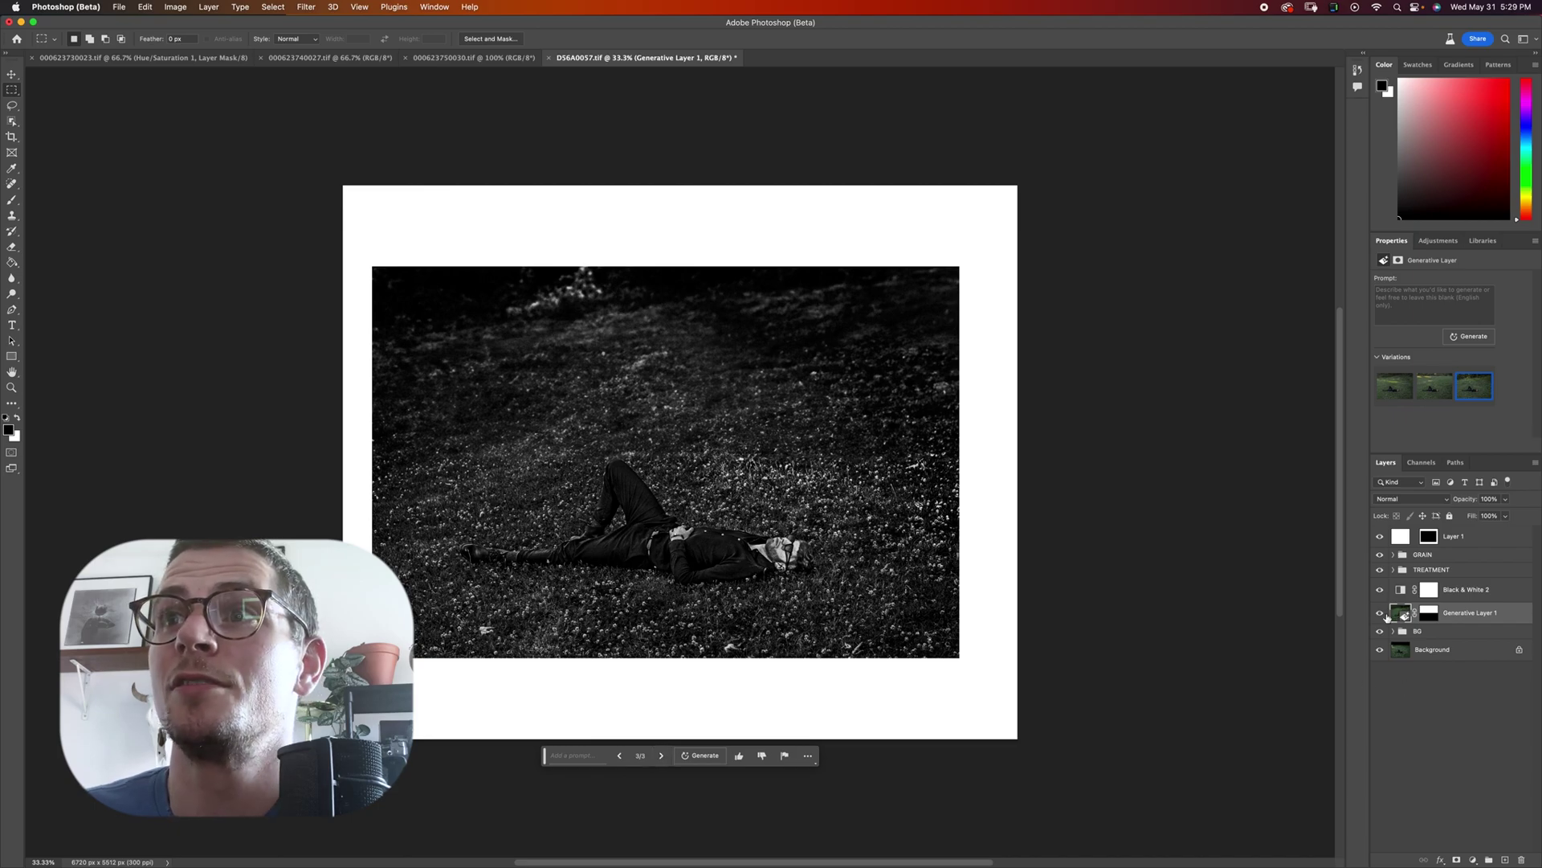
click(1381, 613)
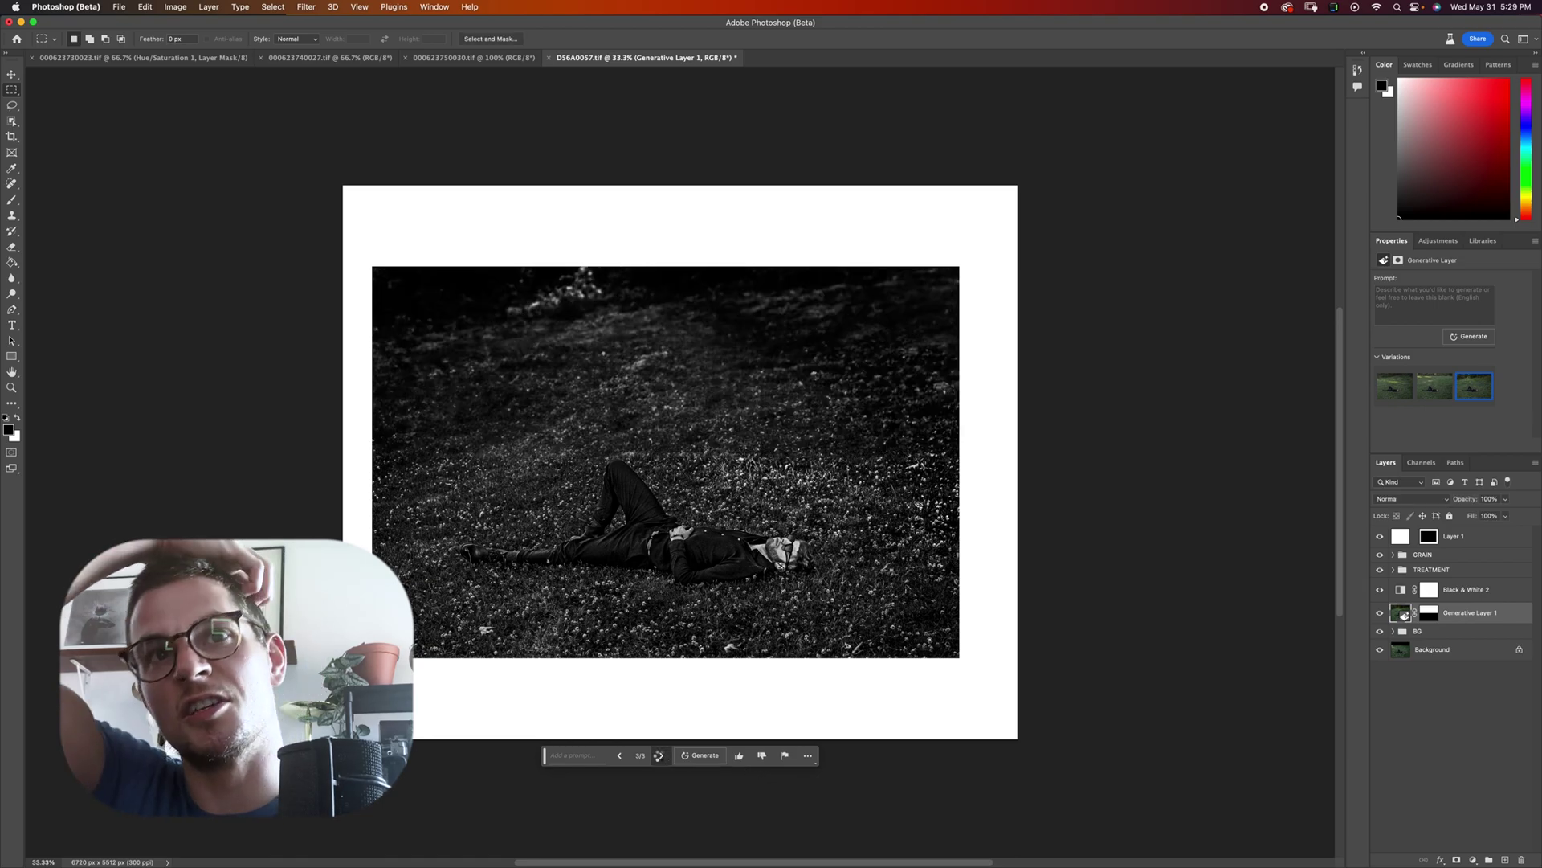
click(661, 755)
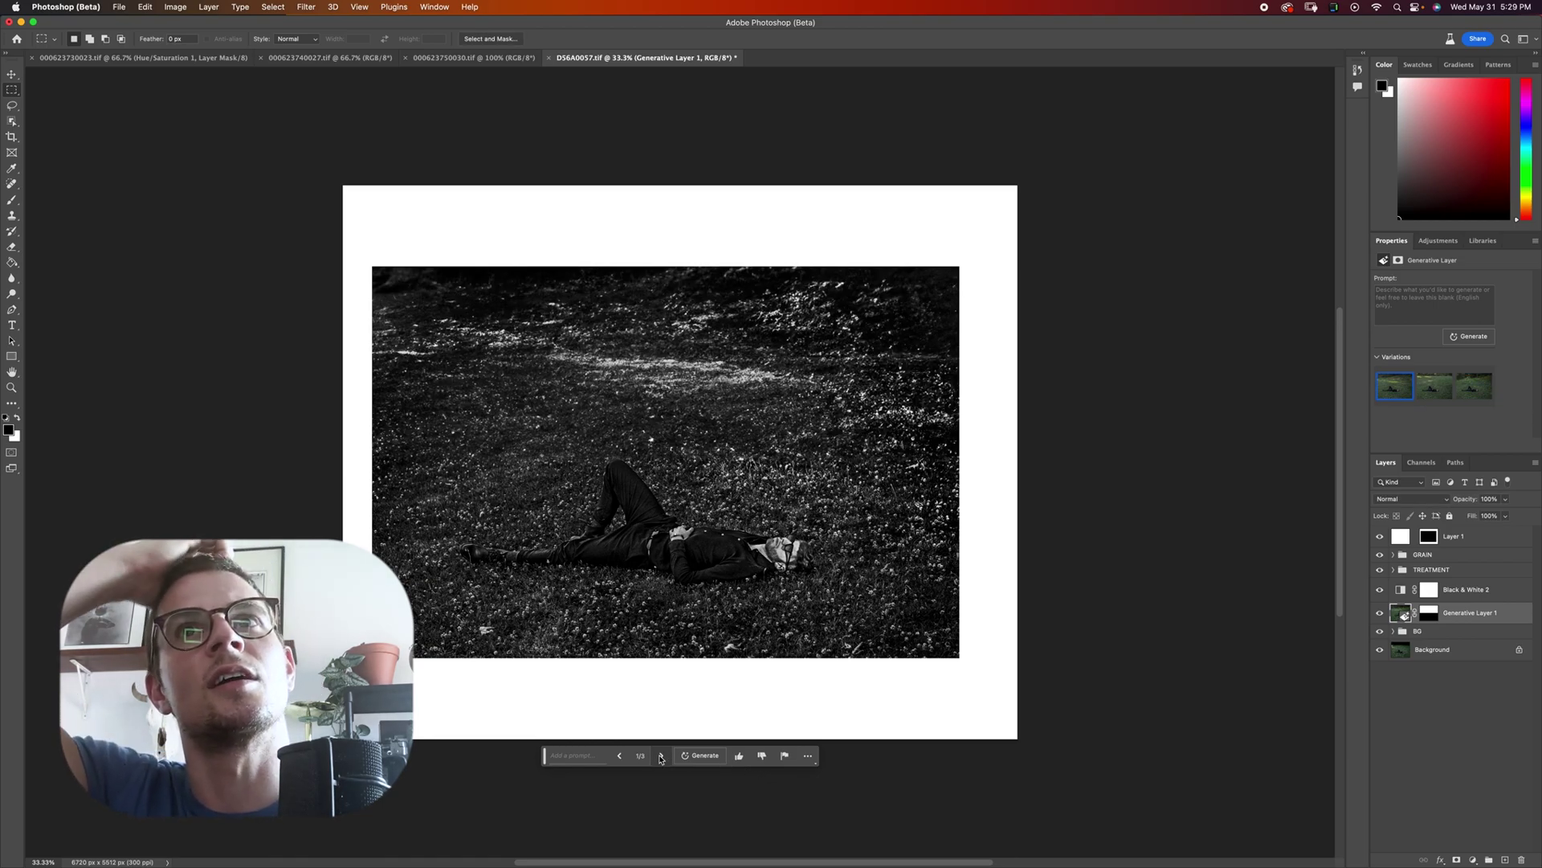
- Close D56A0057.tif and extend the skyline photo's canvas evenly on both sides to about 4585 px wide
scroll(1191, 635, right, 1)
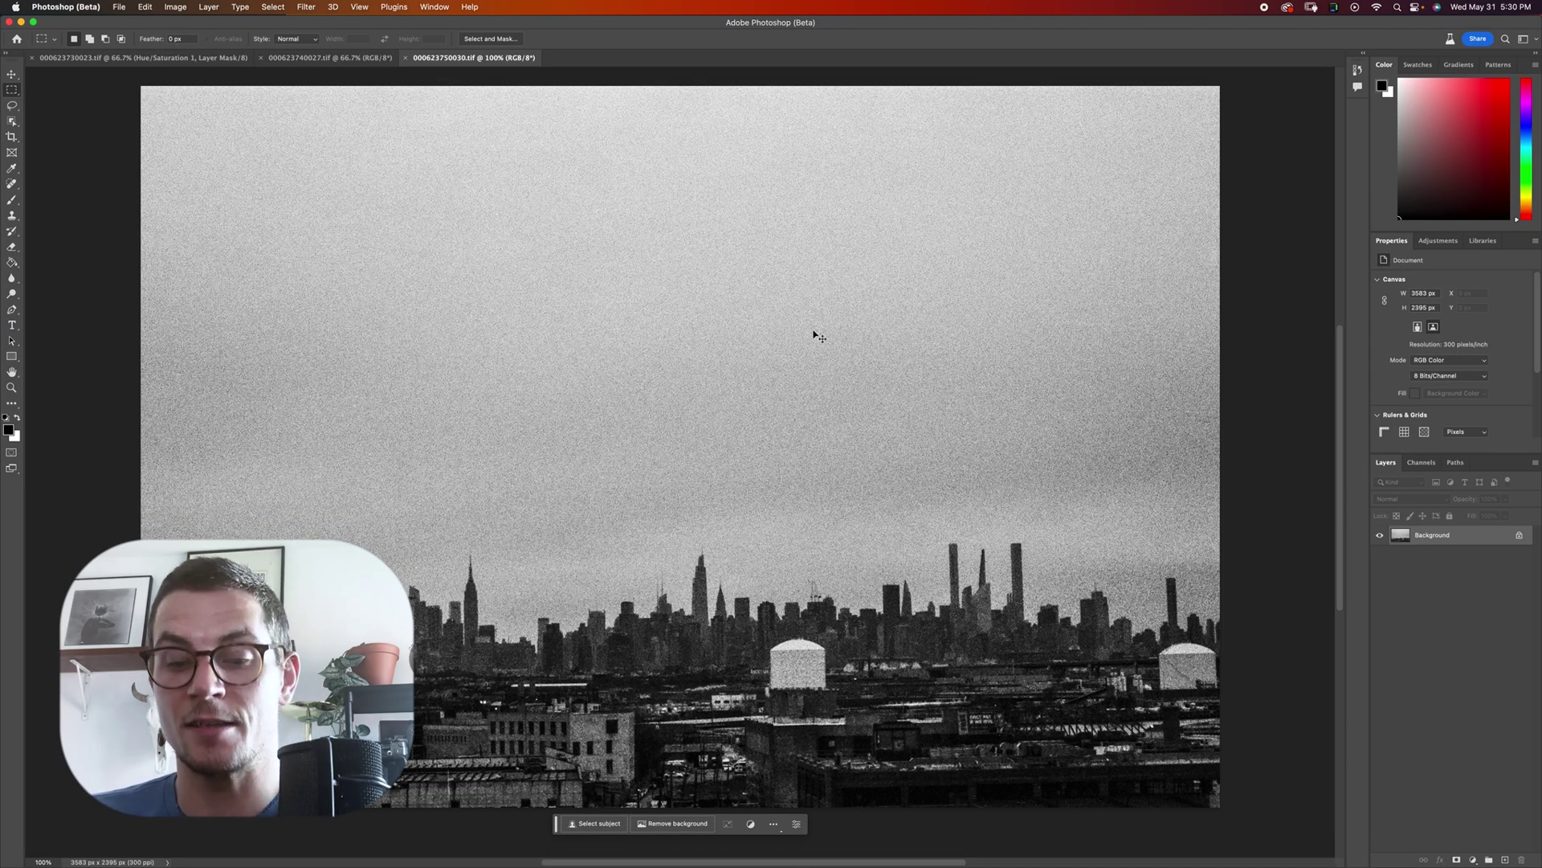
key(super+minus)
key(super+minus)
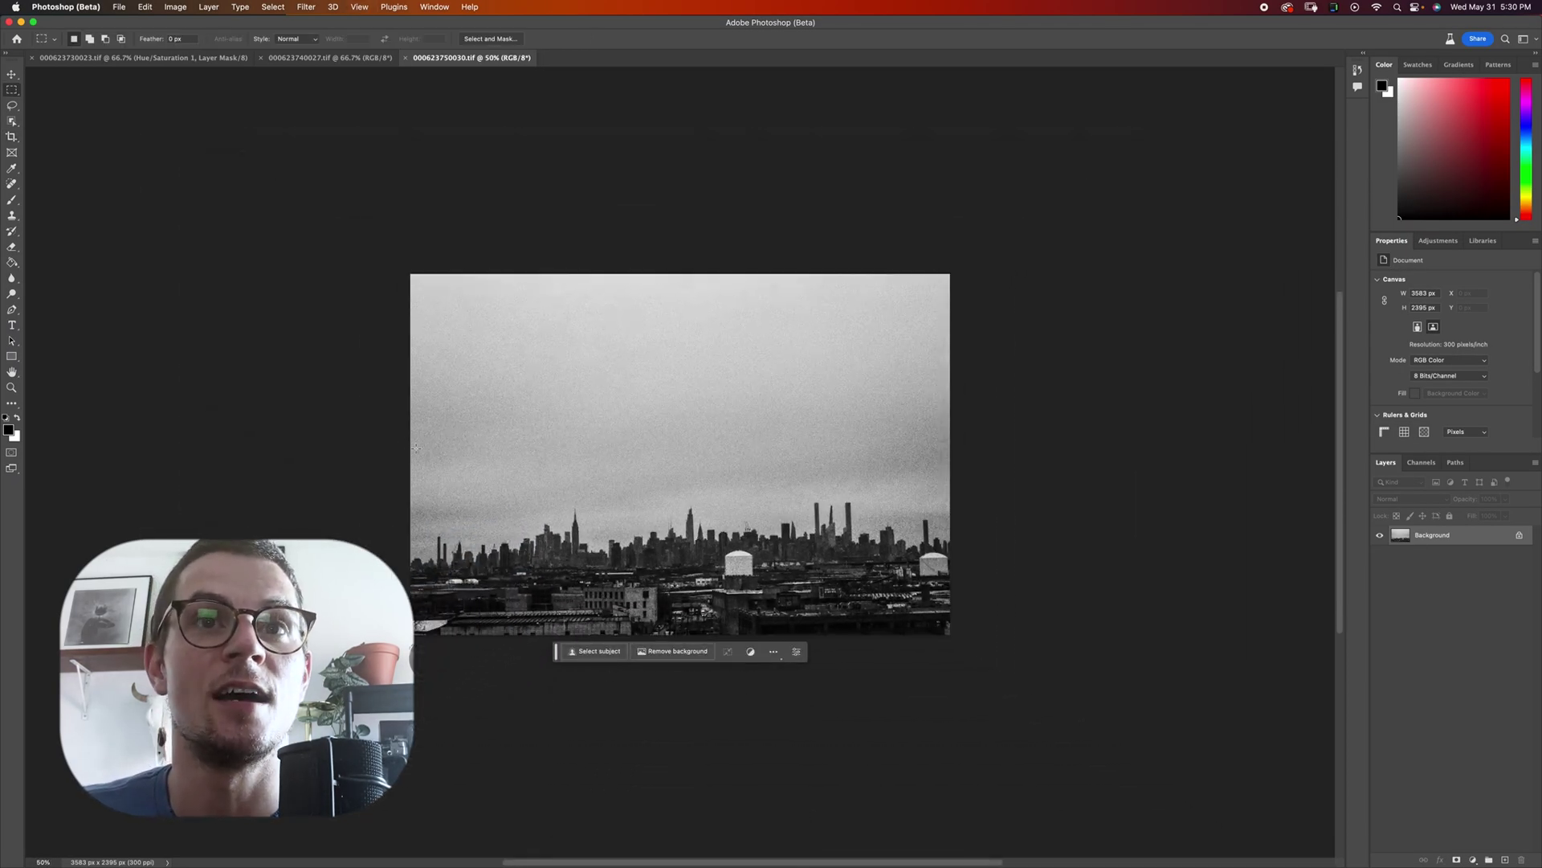
key(c)
drag(415, 447, 265, 447)
drag(682, 427, 606, 431)
key(Return)
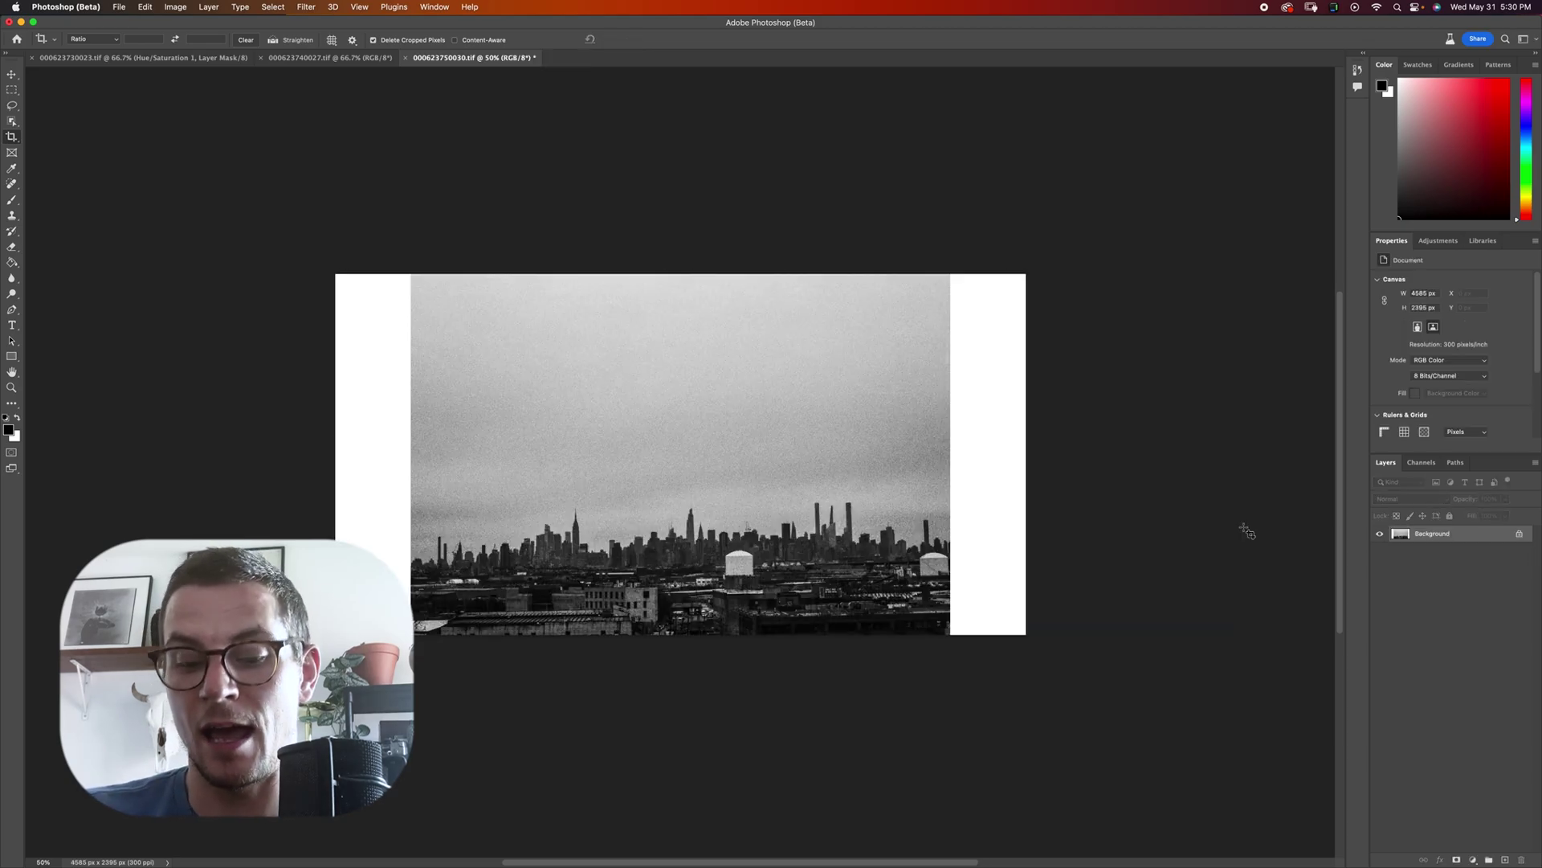
- Extend the skyline canvas downward to about 3502 px high and generate a fill without a prompt for the blank areas
drag(681, 634, 681, 718)
key(Return)
key(m)
drag(415, 190, 949, 551)
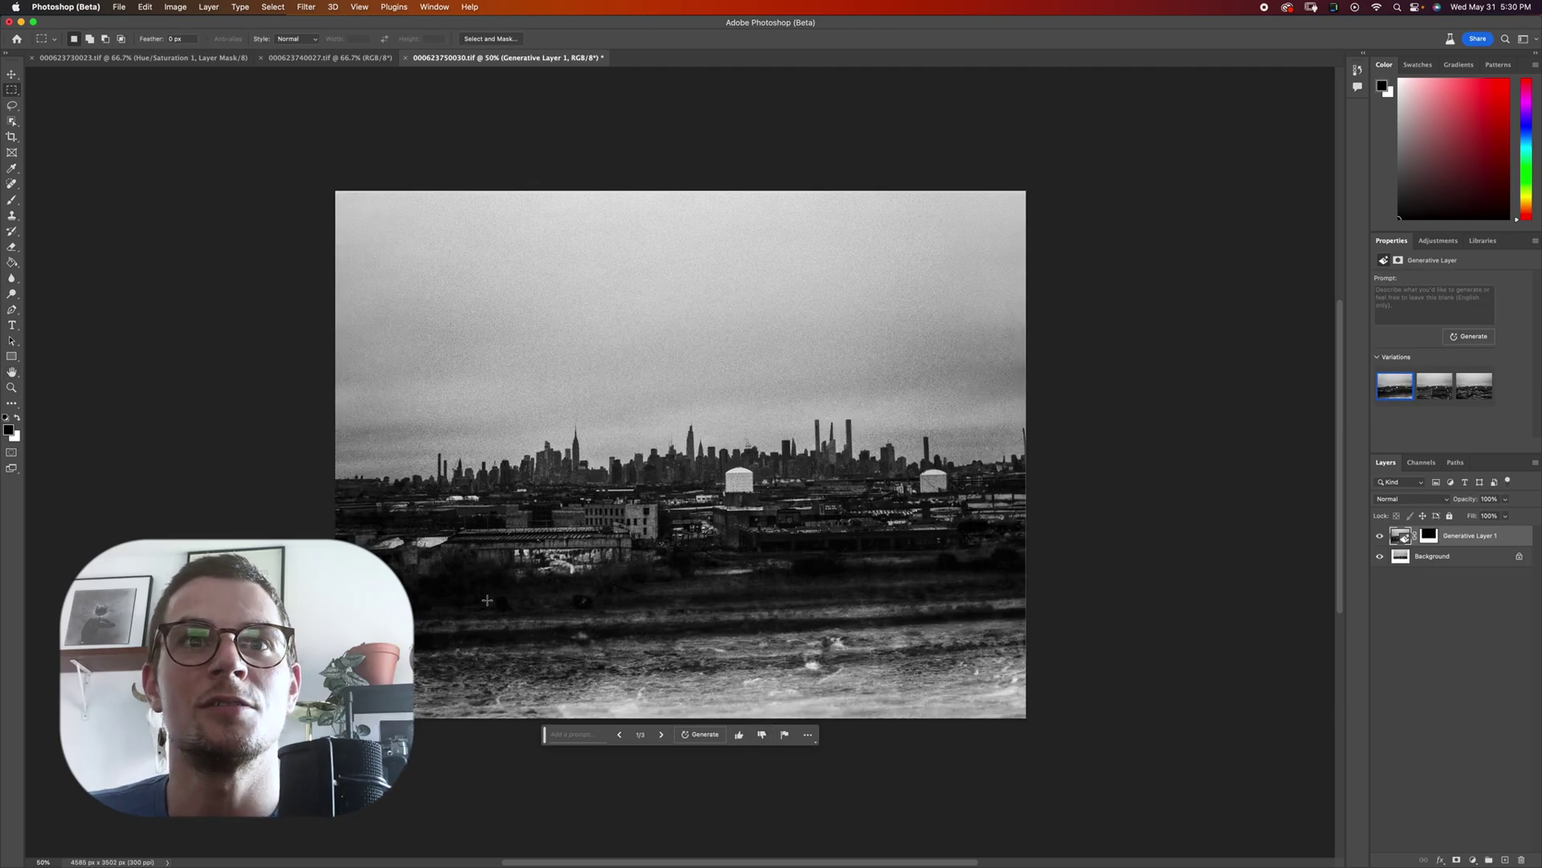
- Examine the generated foreground and both side extensions of the skyline photo up close
key(super+equal)
key(super+equal)
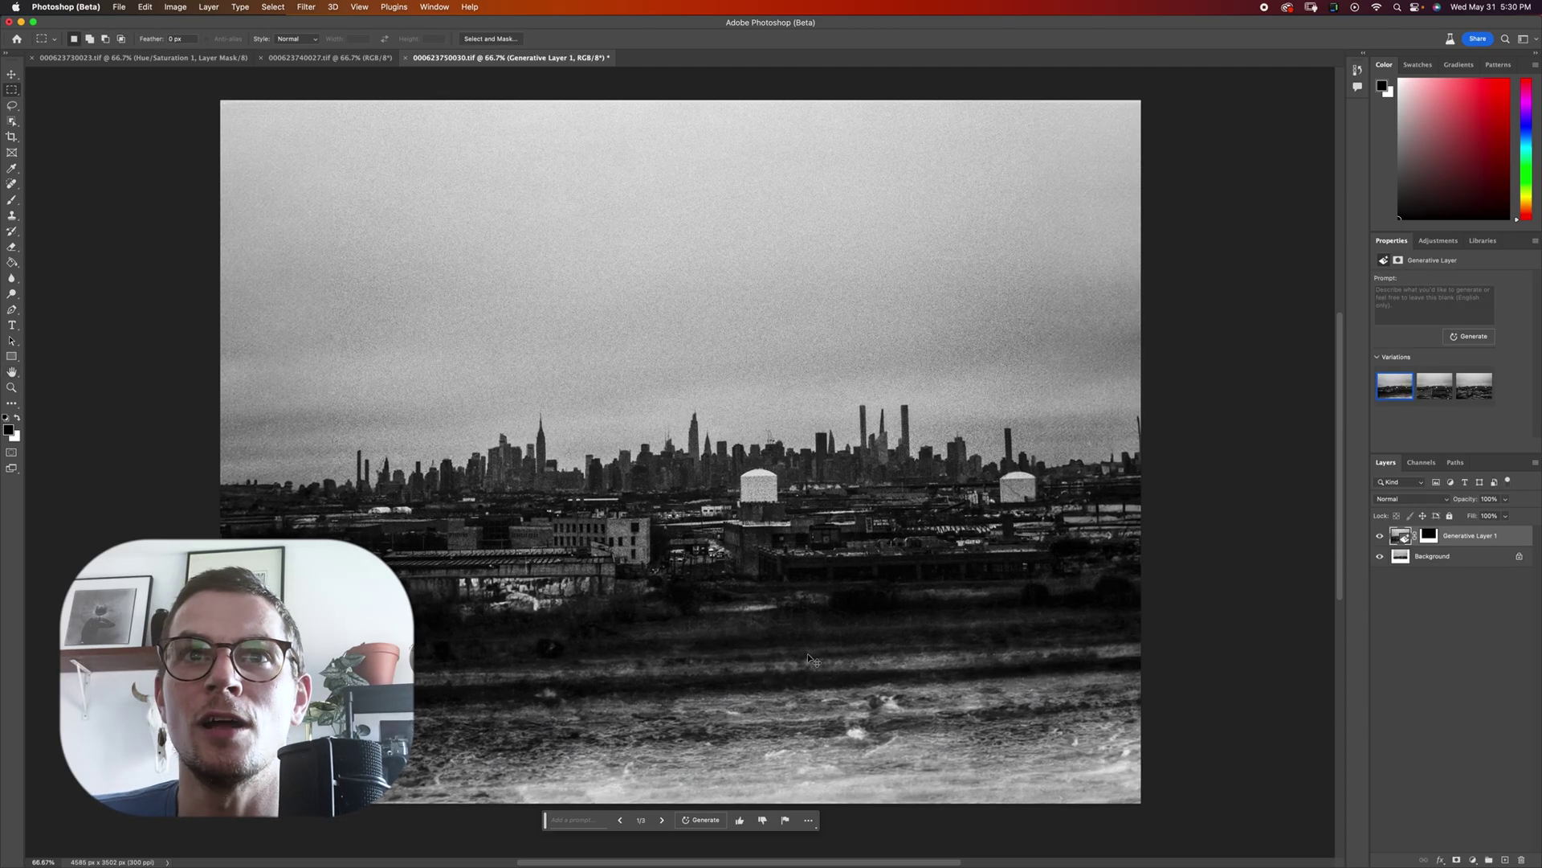
drag(947, 654, 951, 387)
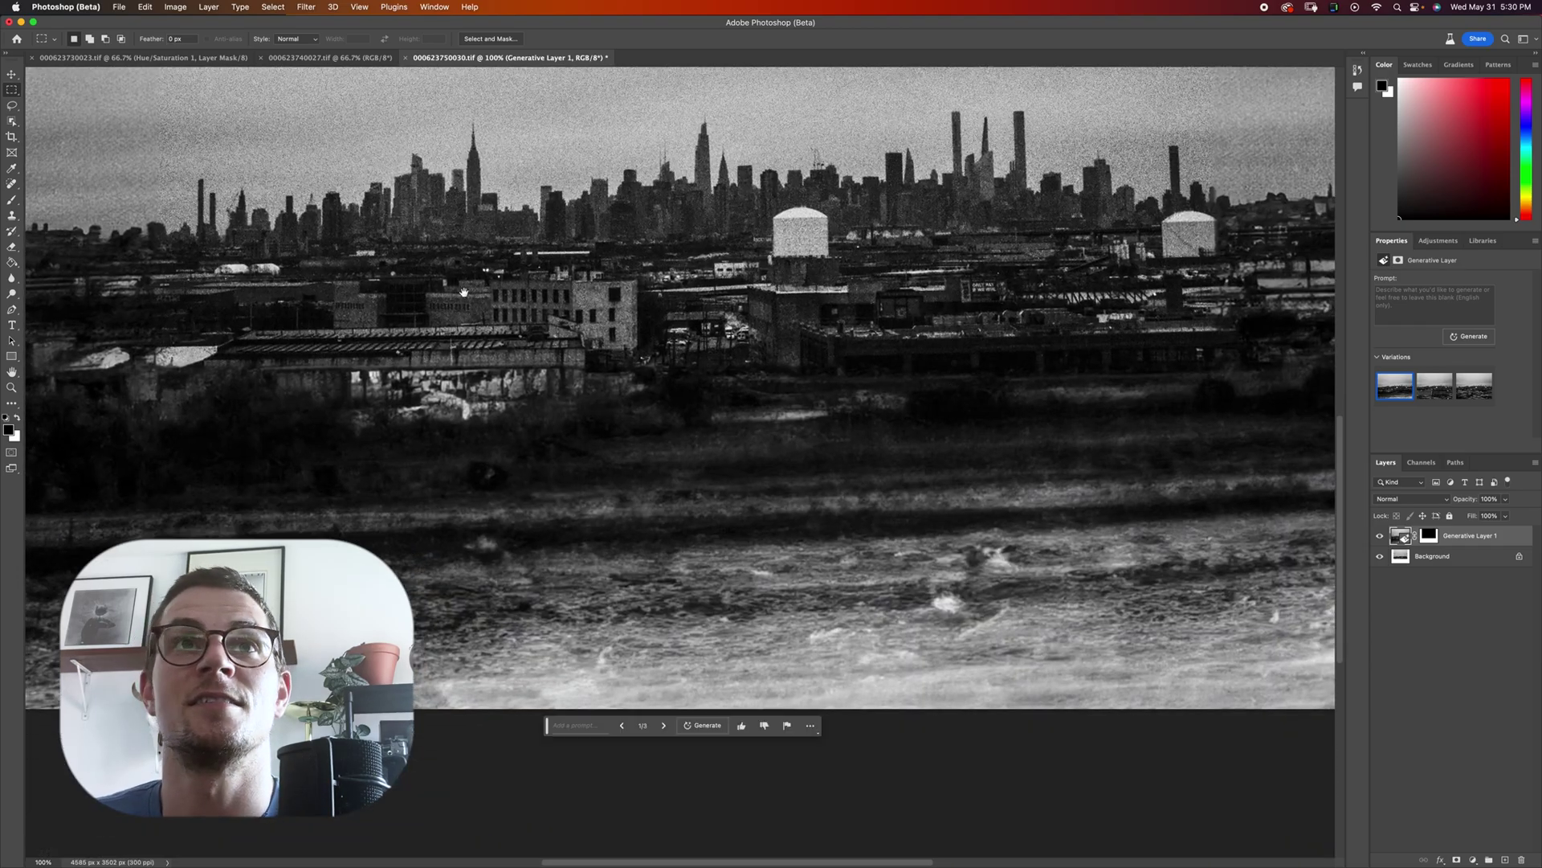
scroll(290, 384, up, 4)
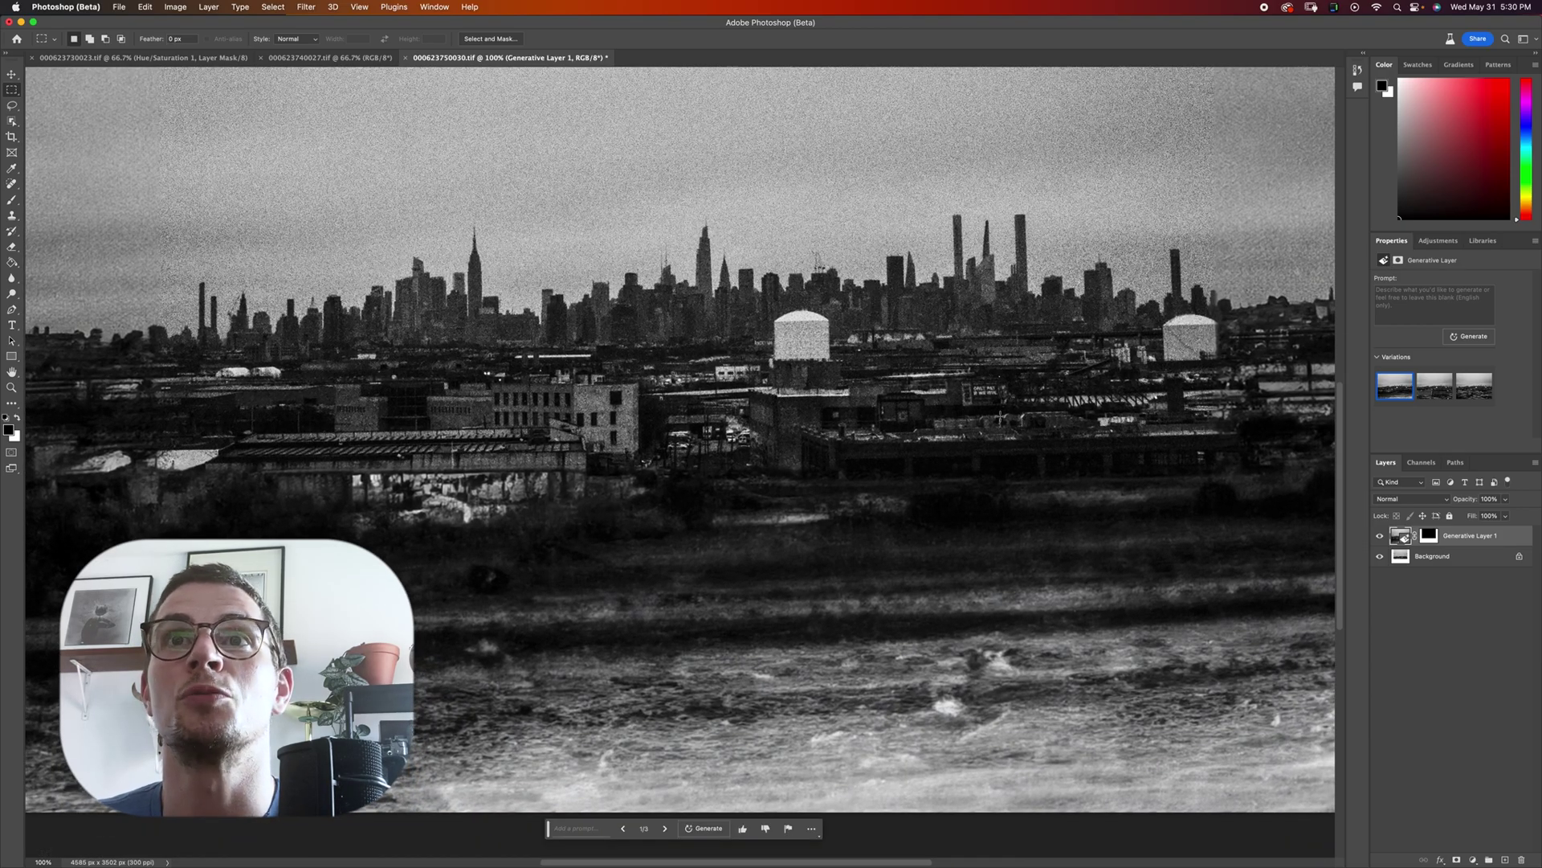
scroll(621, 349, right, 8)
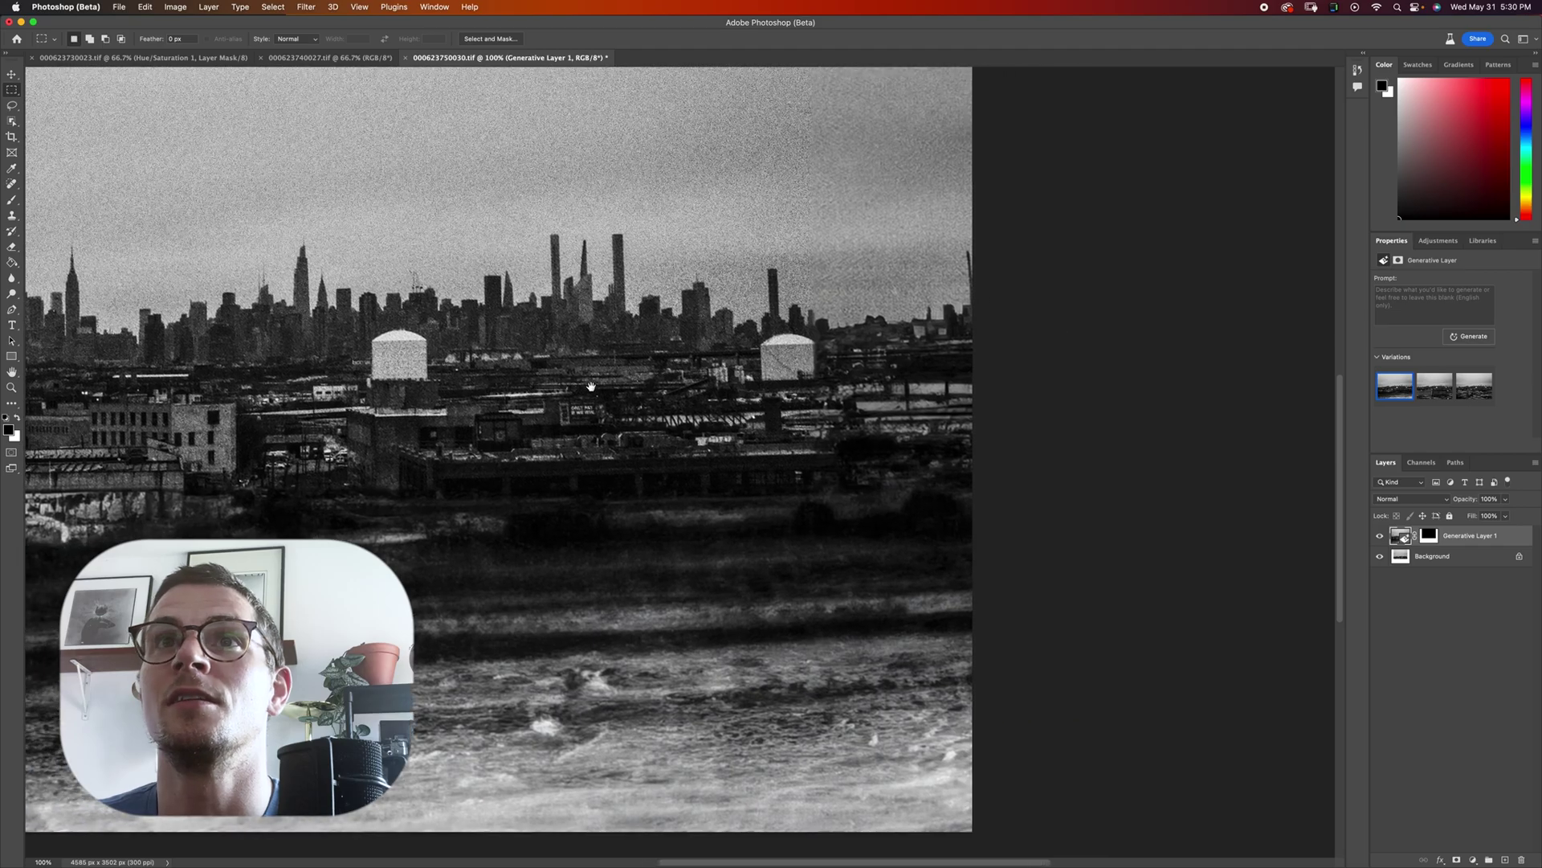
scroll(756, 413, left, 10)
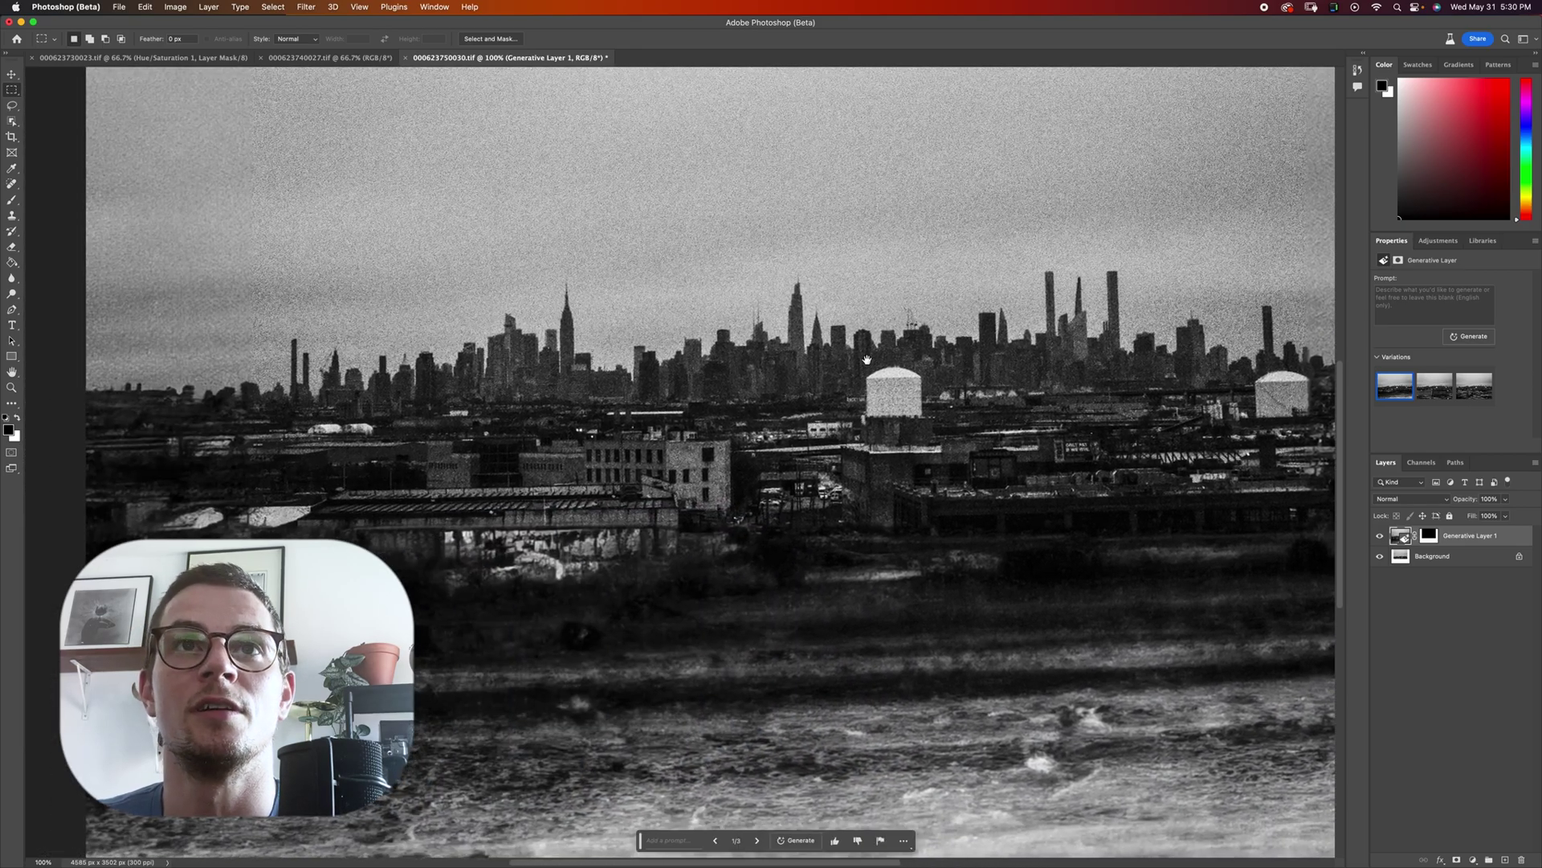
scroll(774, 322, down, 5)
key(super+minus)
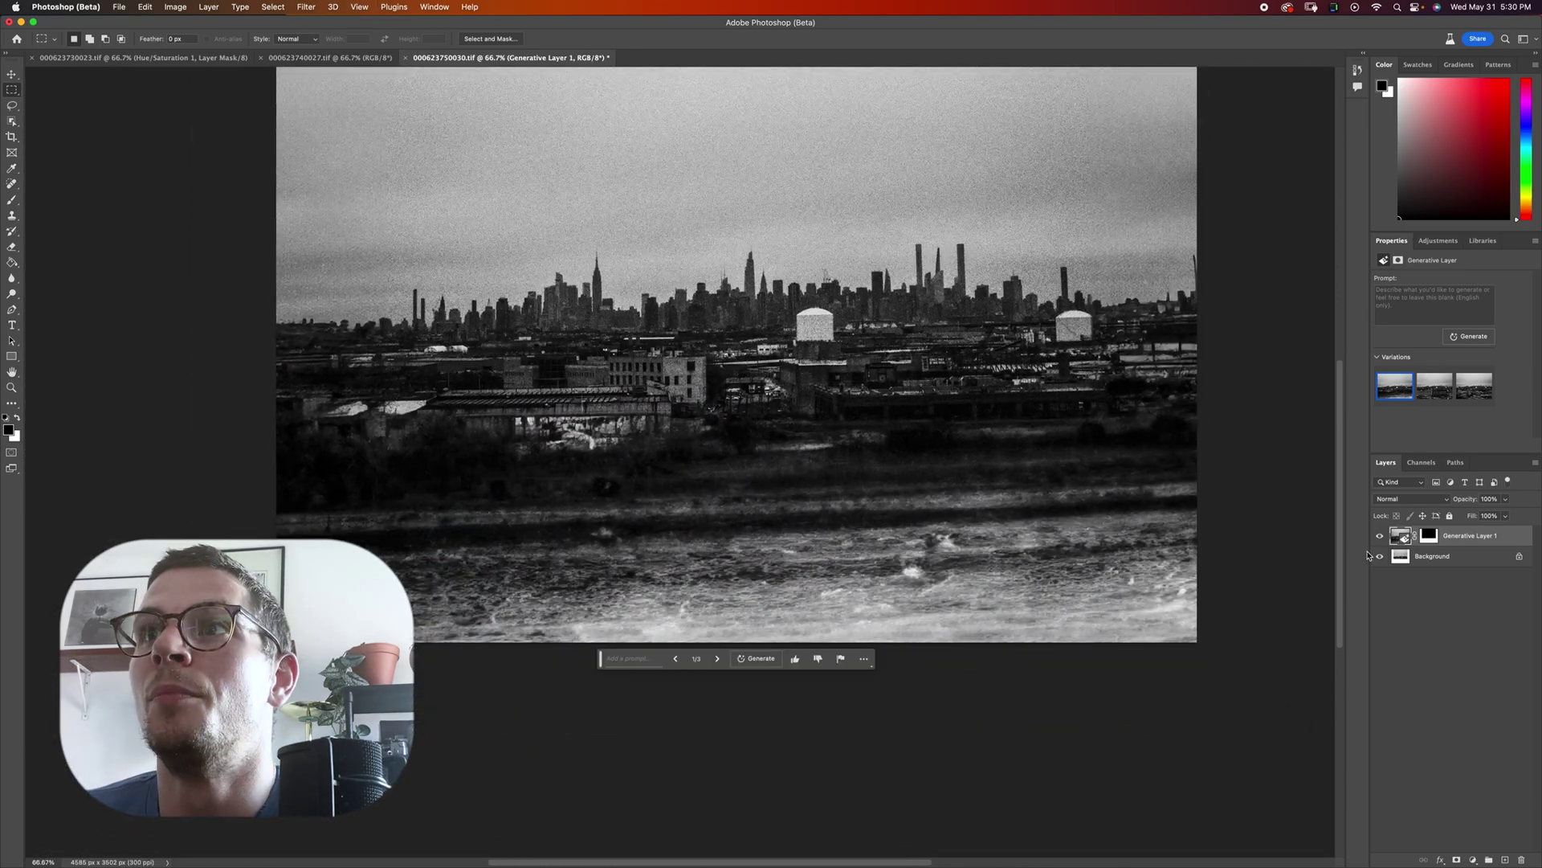
- Compare the skyline photo with and without Generative Layer 1, including a view of the whole canvas
click(1381, 537)
click(1381, 537)
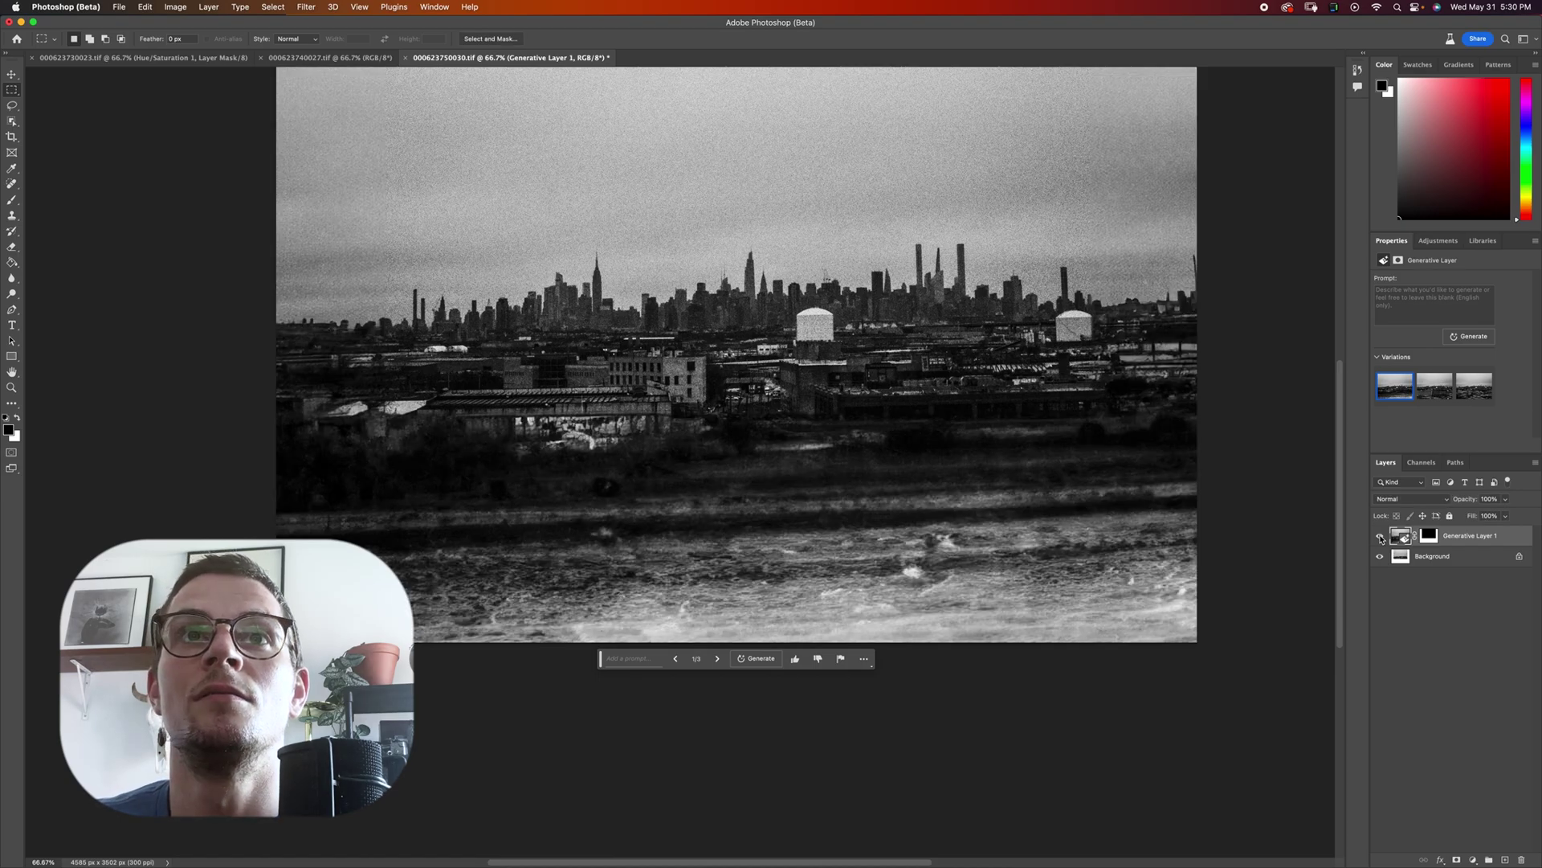
click(1381, 537)
click(1381, 537)
drag(1083, 320, 1065, 447)
key(super+minus)
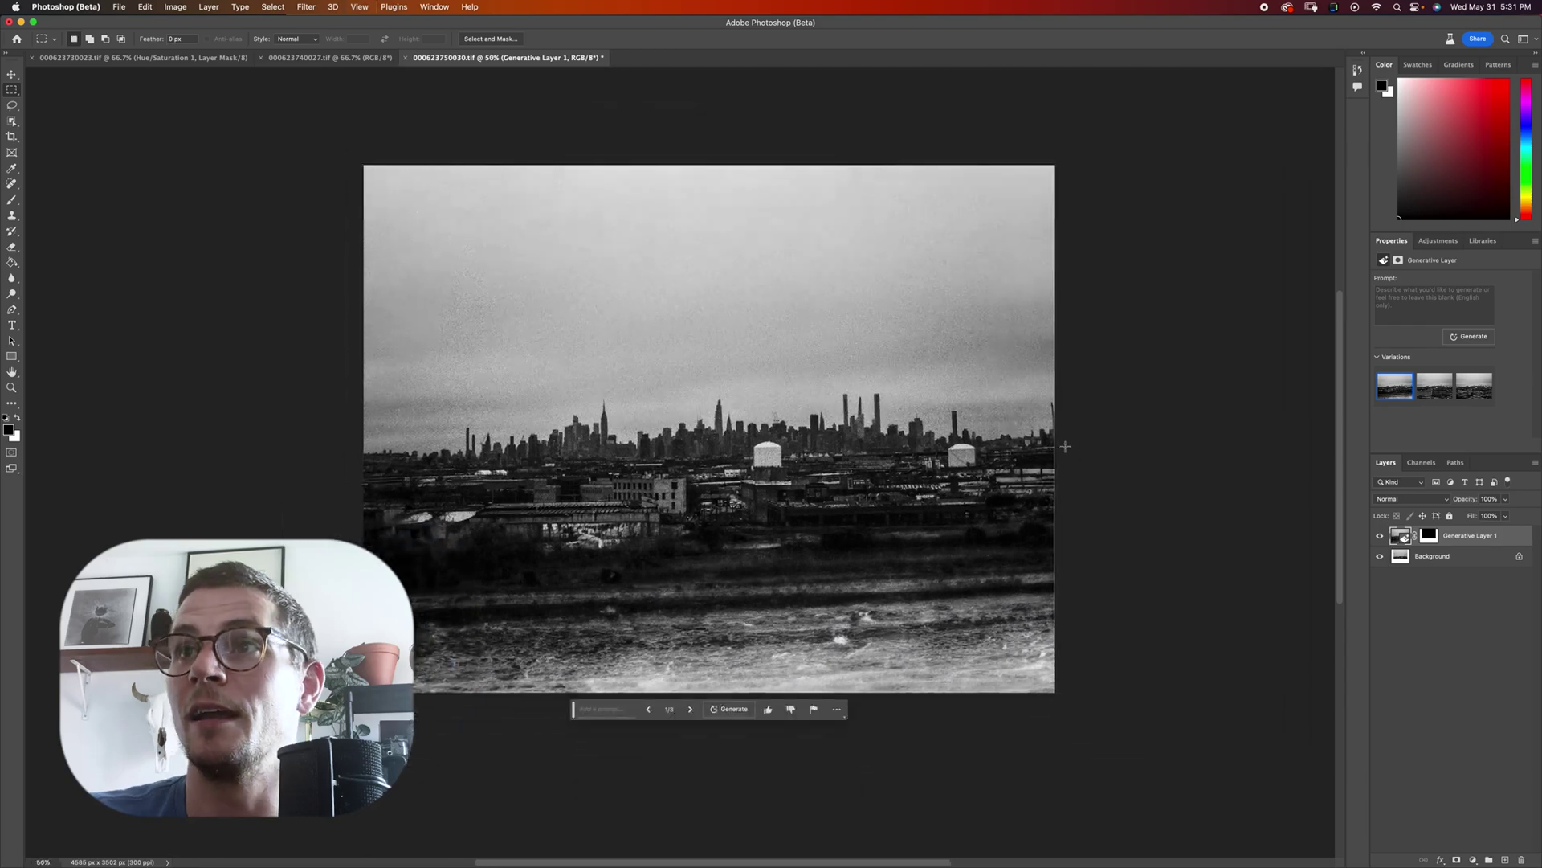
click(1381, 536)
click(1381, 537)
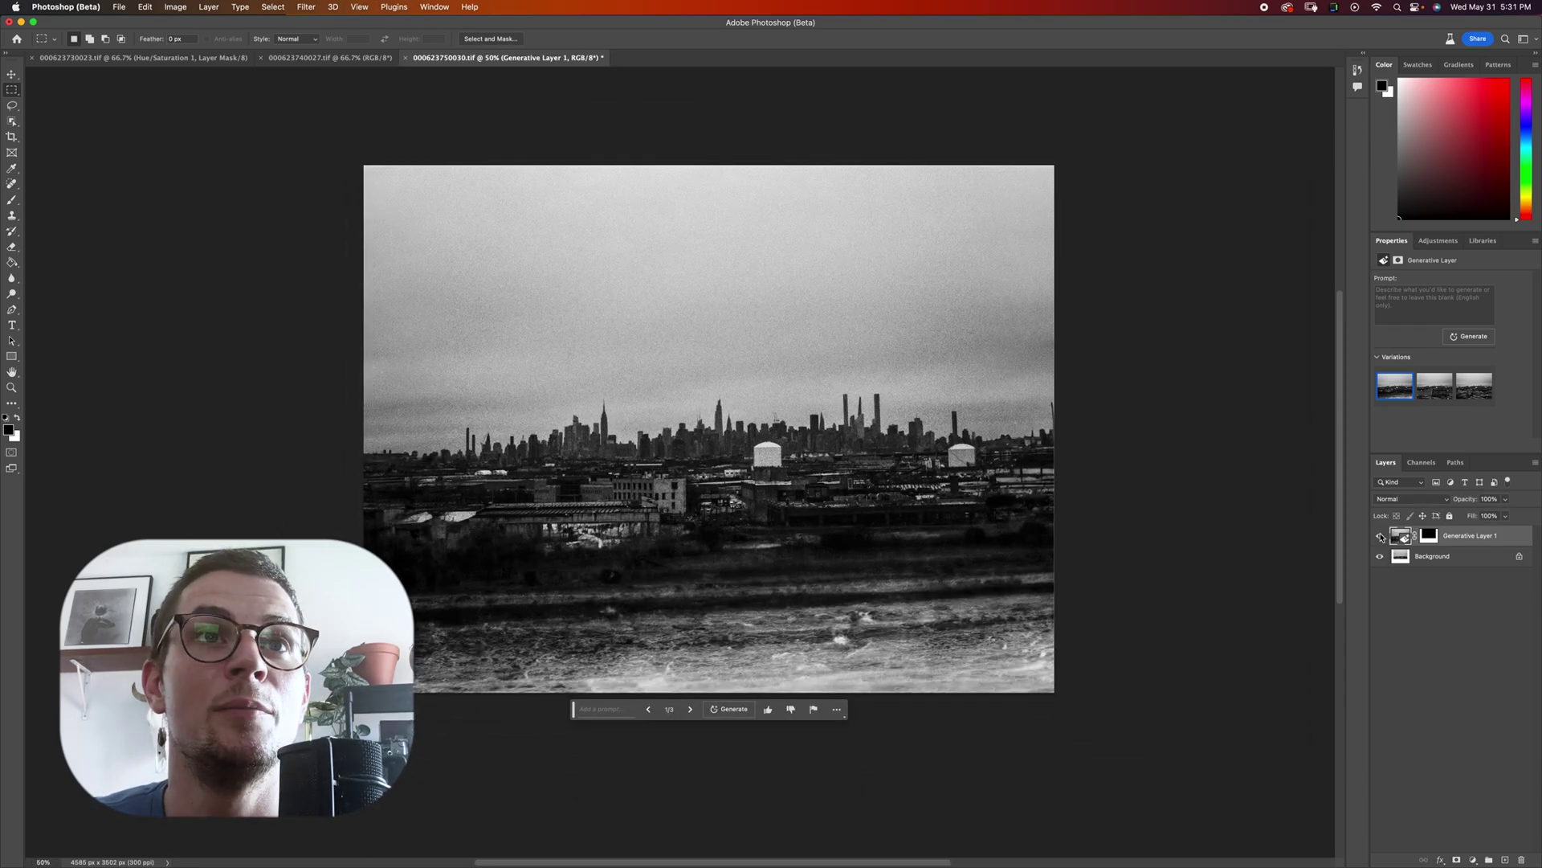
- Add a blank layer above Generative Layer 1 and clone sky texture over the upper-right part of the sky
key(super+shift+alt+n)
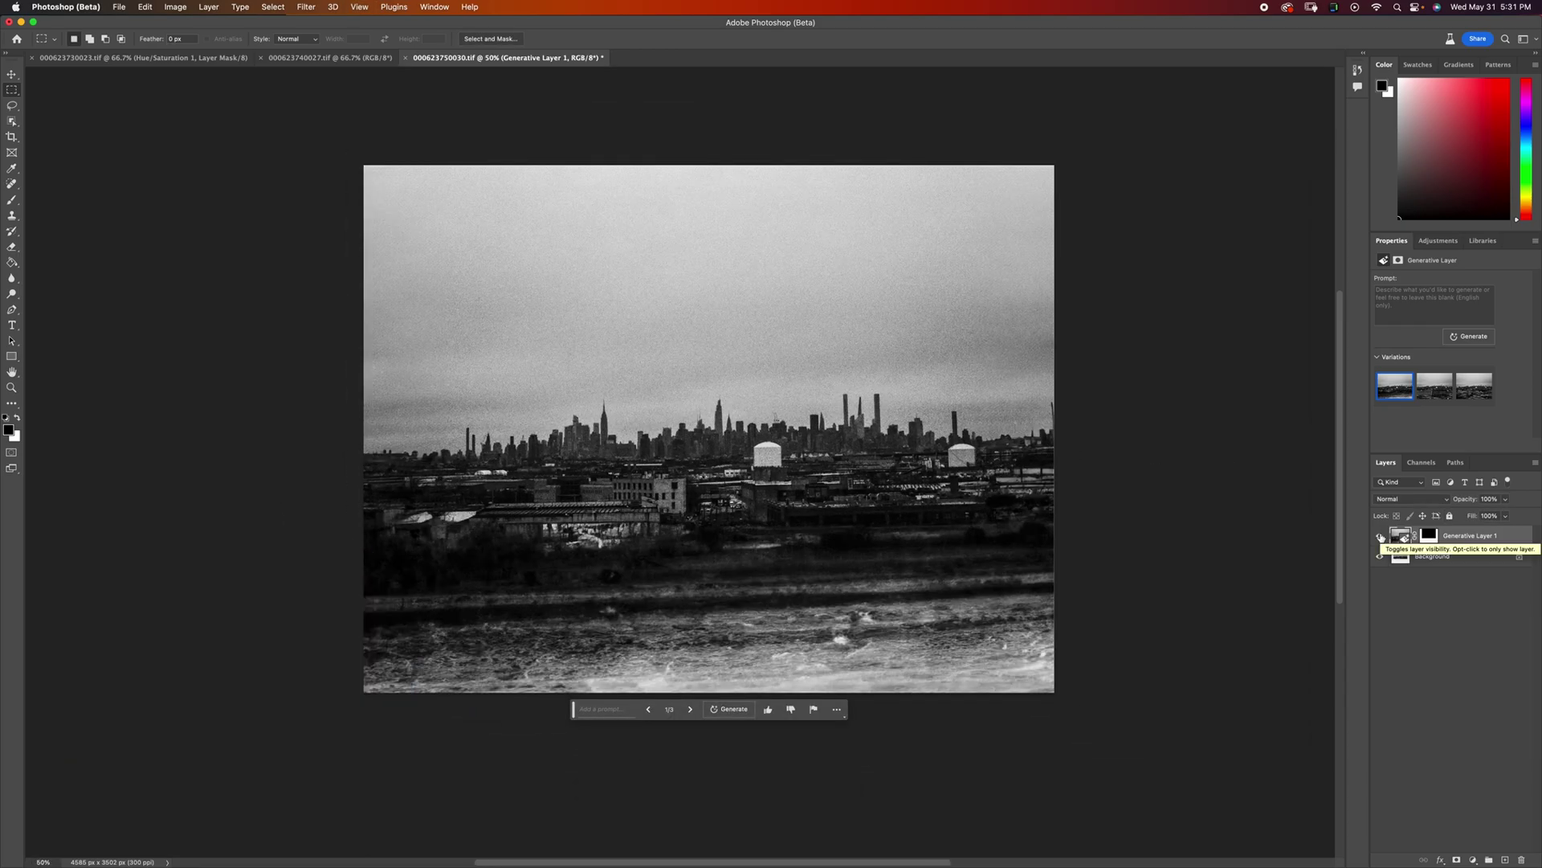
key(s)
mouse_move(967, 330)
mouse_down()
mouse_move(1009, 444)
mouse_move(892, 451)
mouse_move(948, 362)
mouse_up()
key(super+equal)
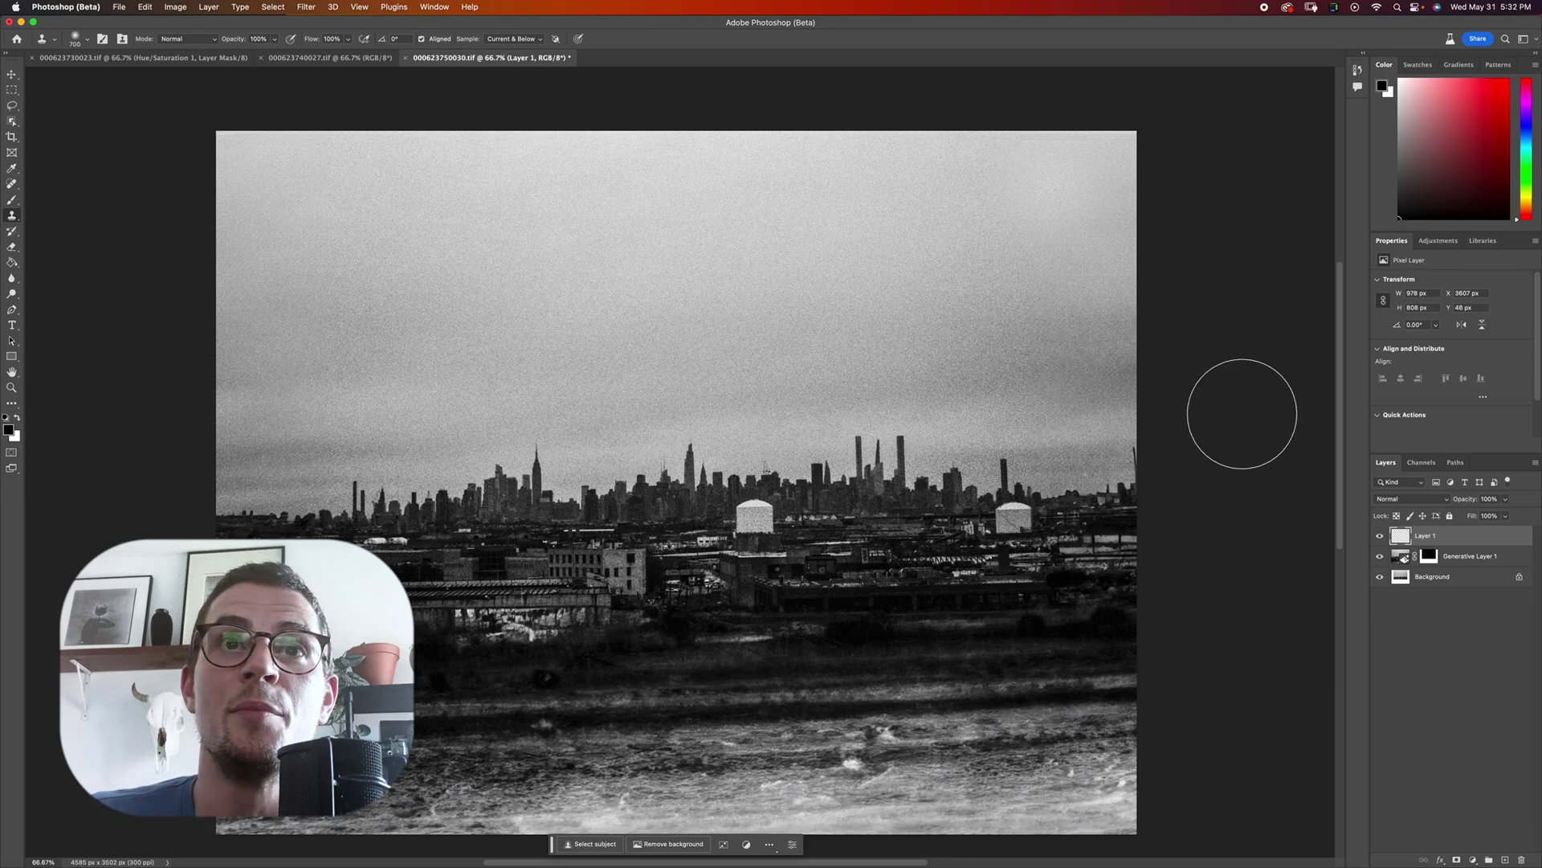
- Close the skyline document and extend the canvas of 000623740027.tif on both sides to about 3243 px wide
key(super+w)
key(super+minus)
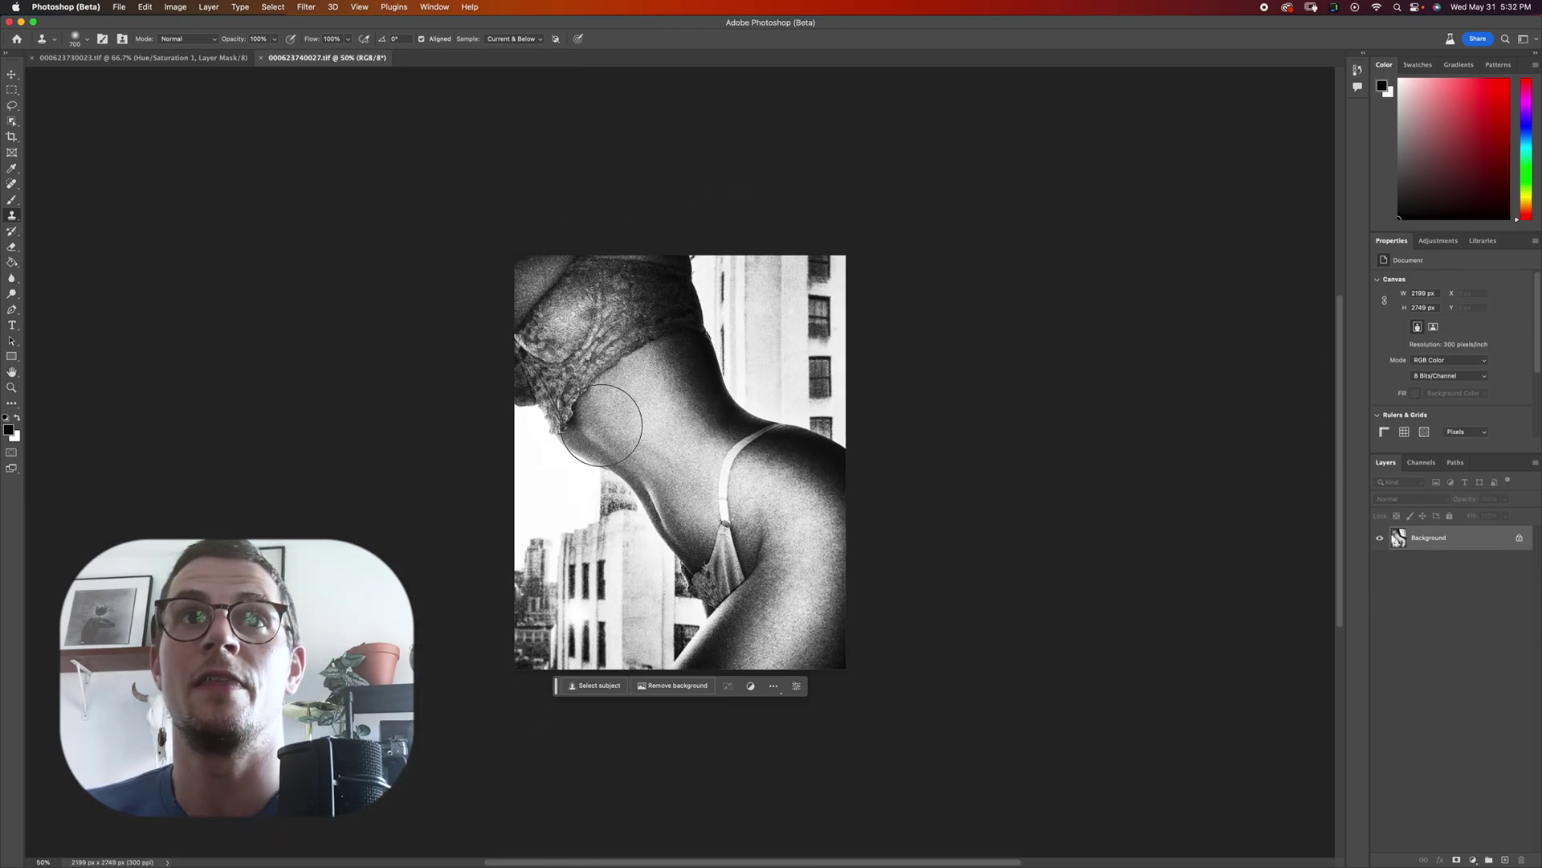
key(c)
drag(514, 462, 482, 464)
drag(879, 462, 929, 450)
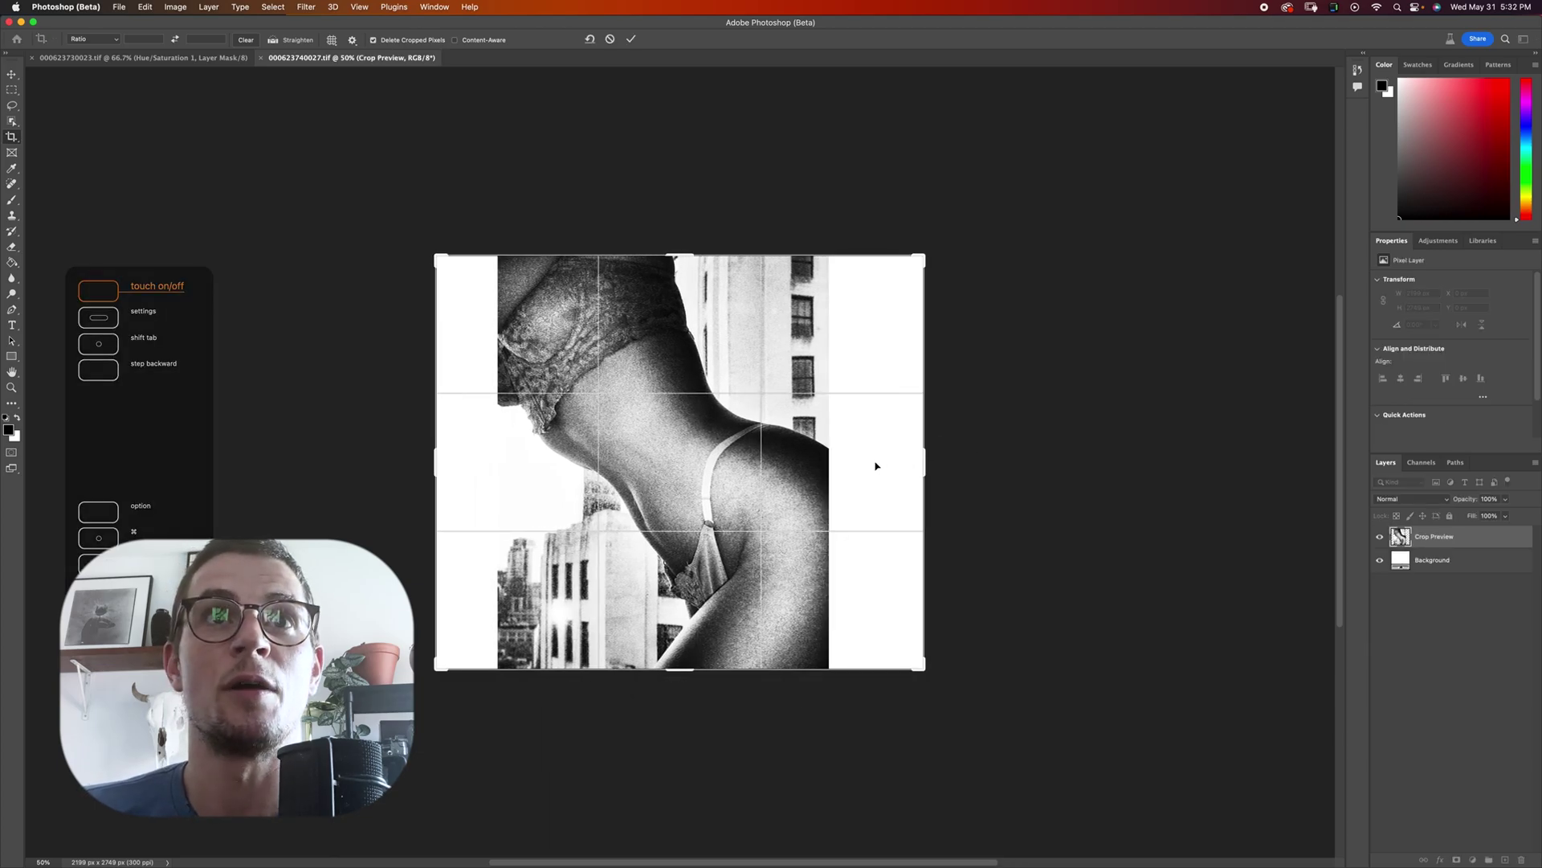
key(Return)
- Try Generative Fill without a prompt on both blank side strips, and delete the generated layer
key(m)
drag(498, 245, 830, 753)
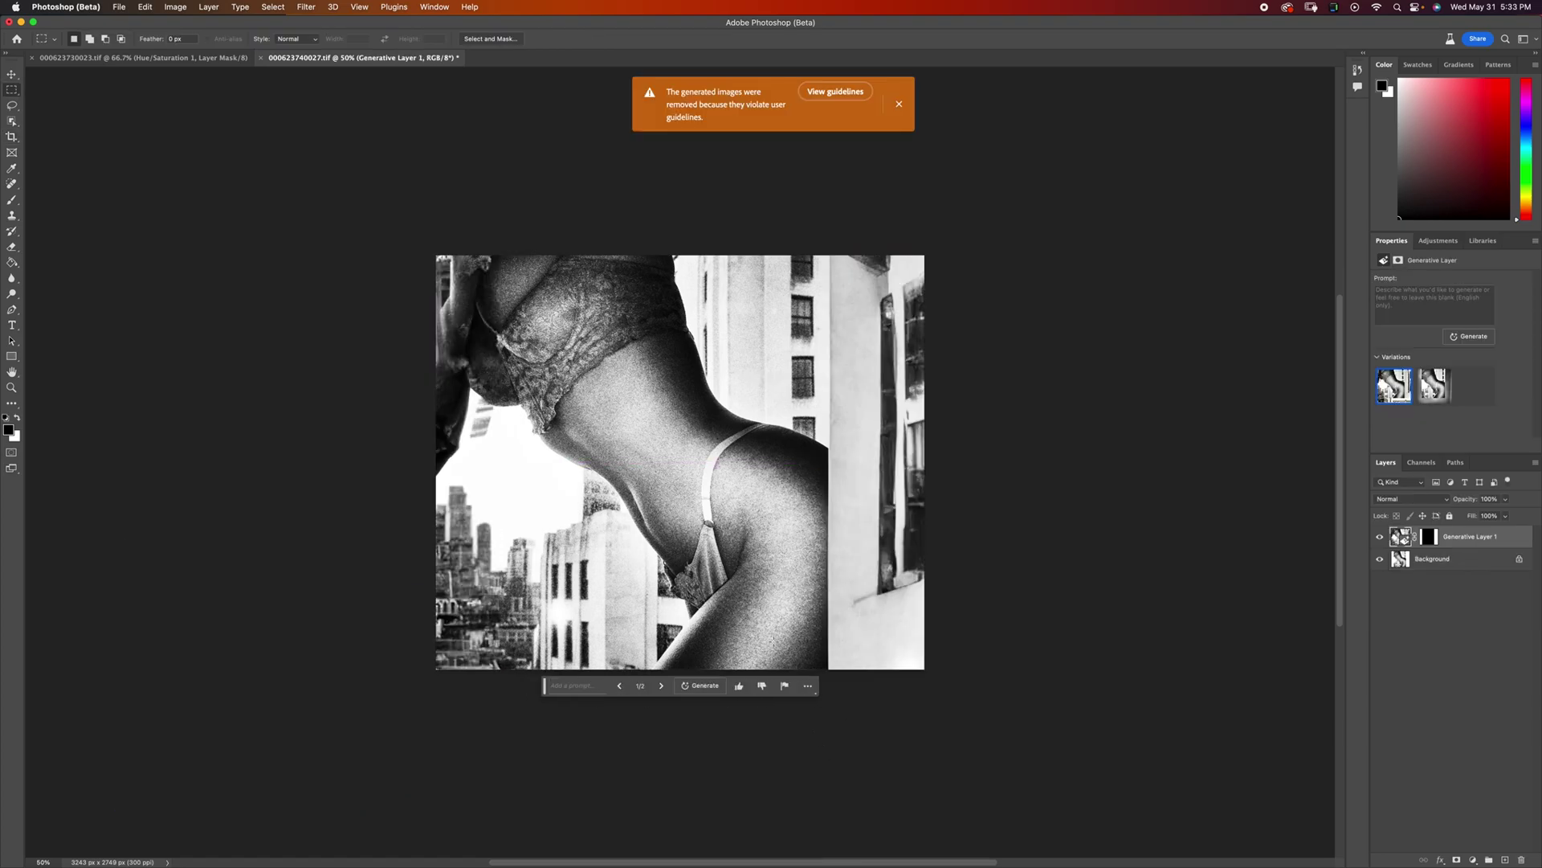
click(899, 107)
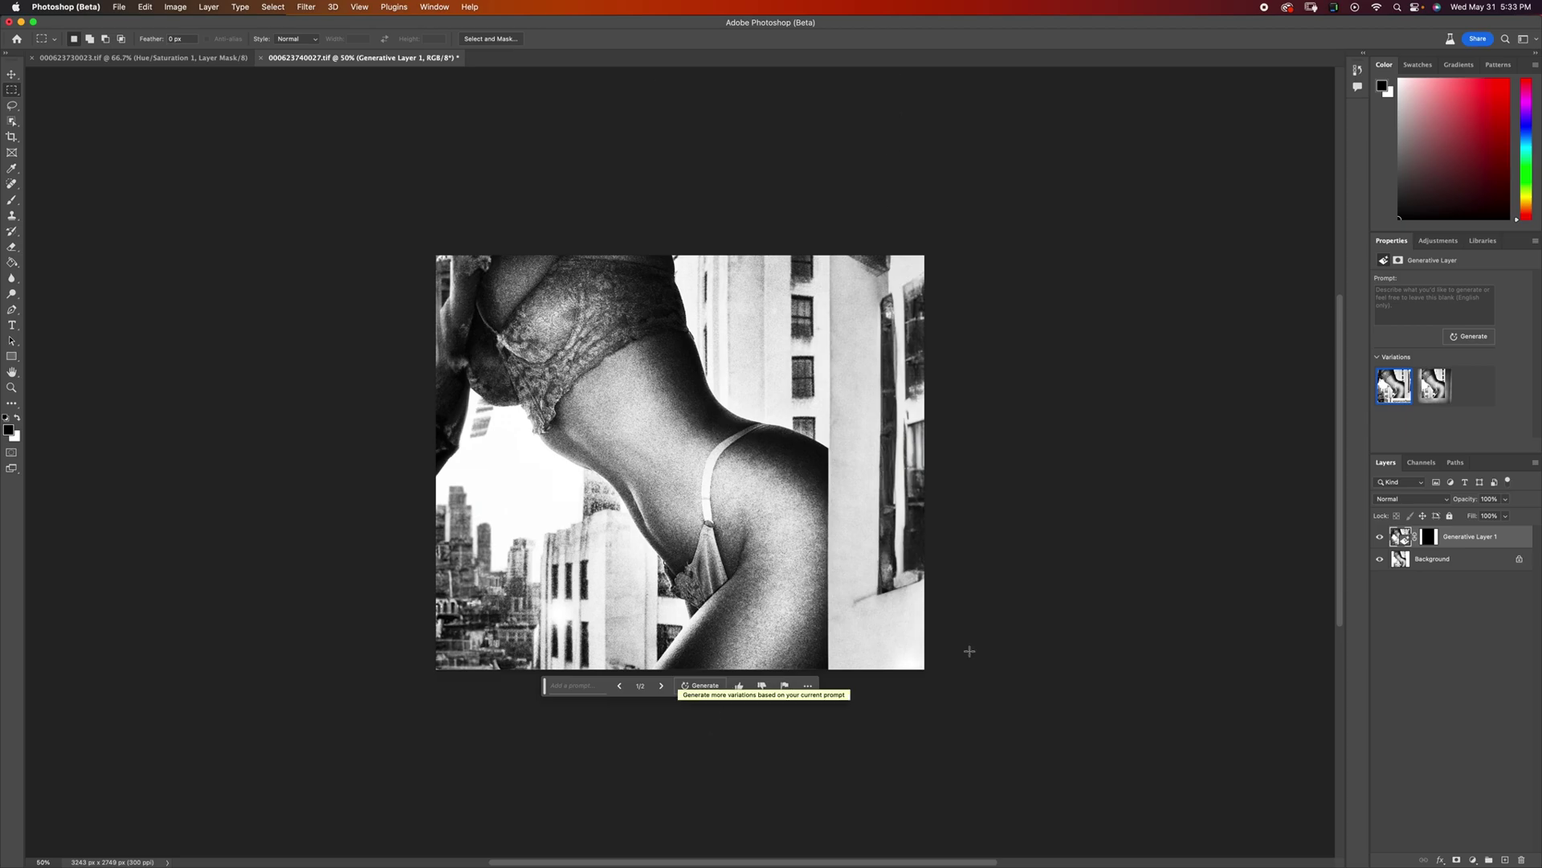
key(Delete)
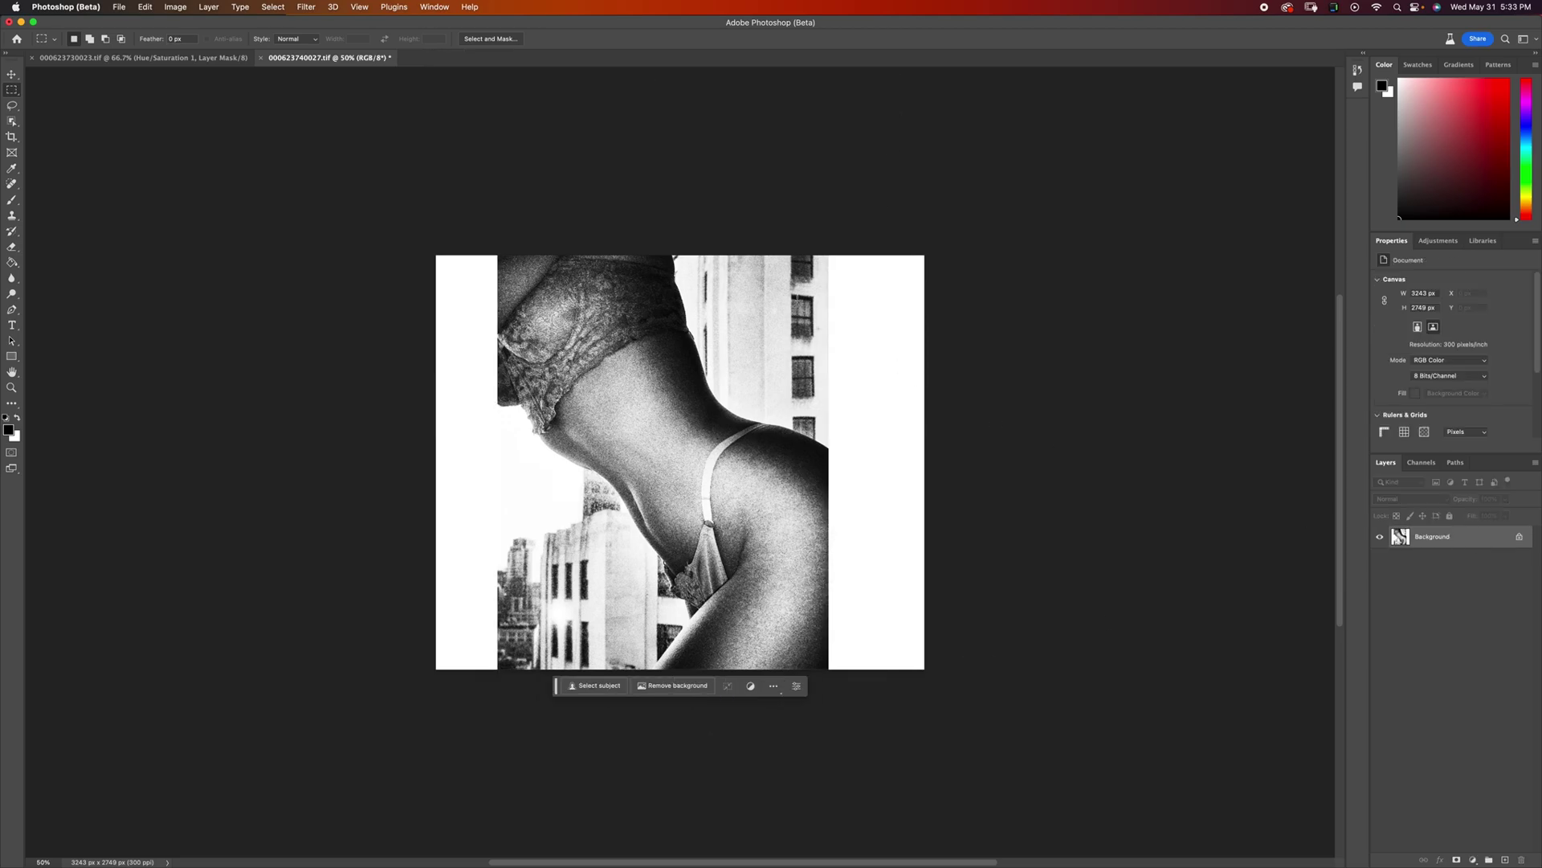
- Try Generative Fill on the area from the hip to the right canvas edge, compare it, and delete the generated layer
drag(707, 225, 1021, 702)
click(727, 685)
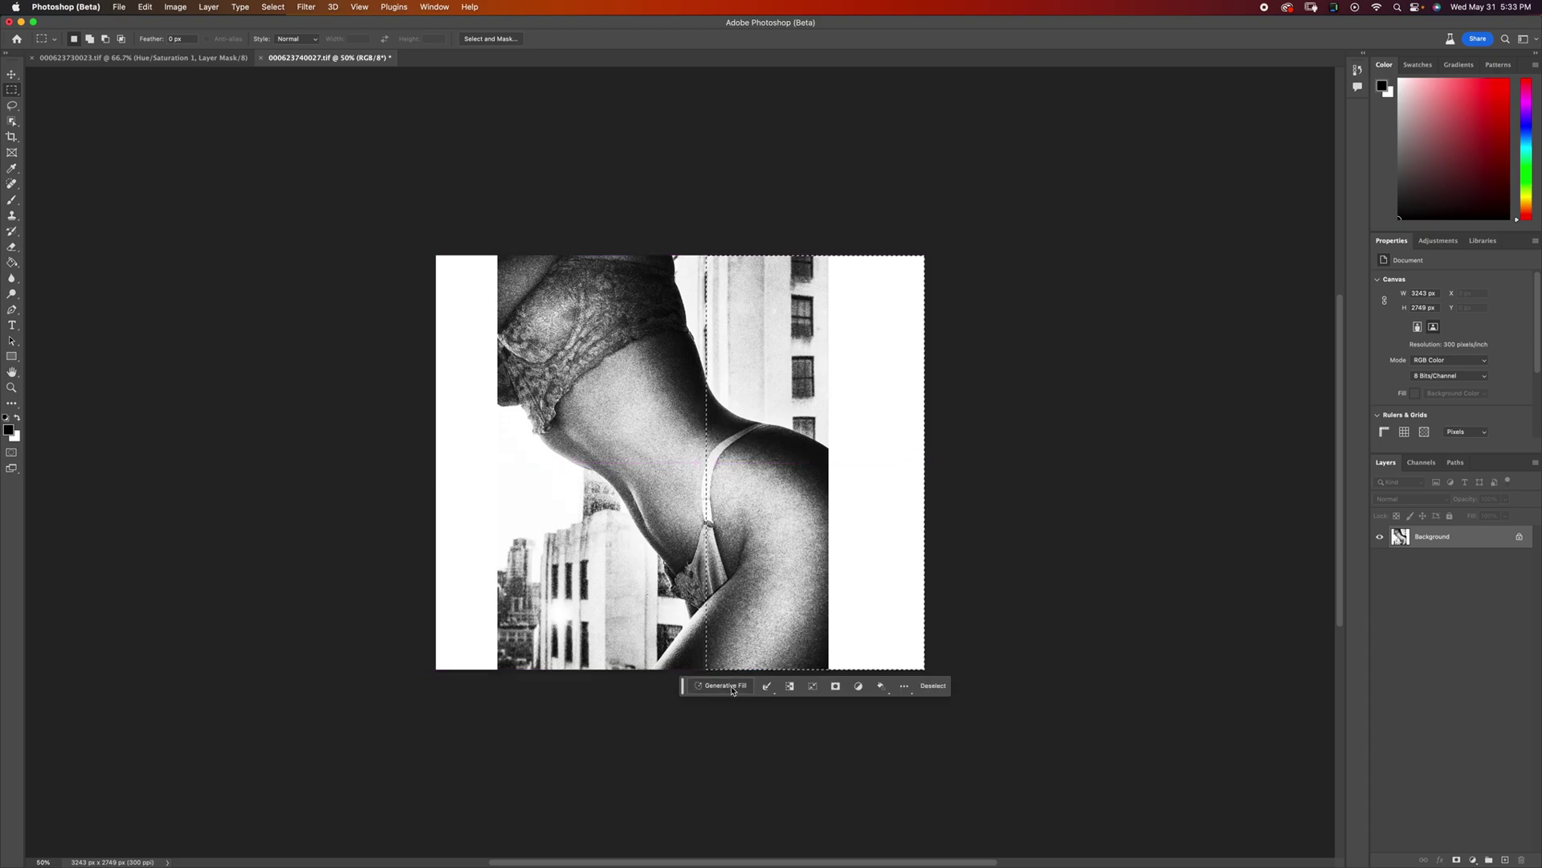
click(895, 685)
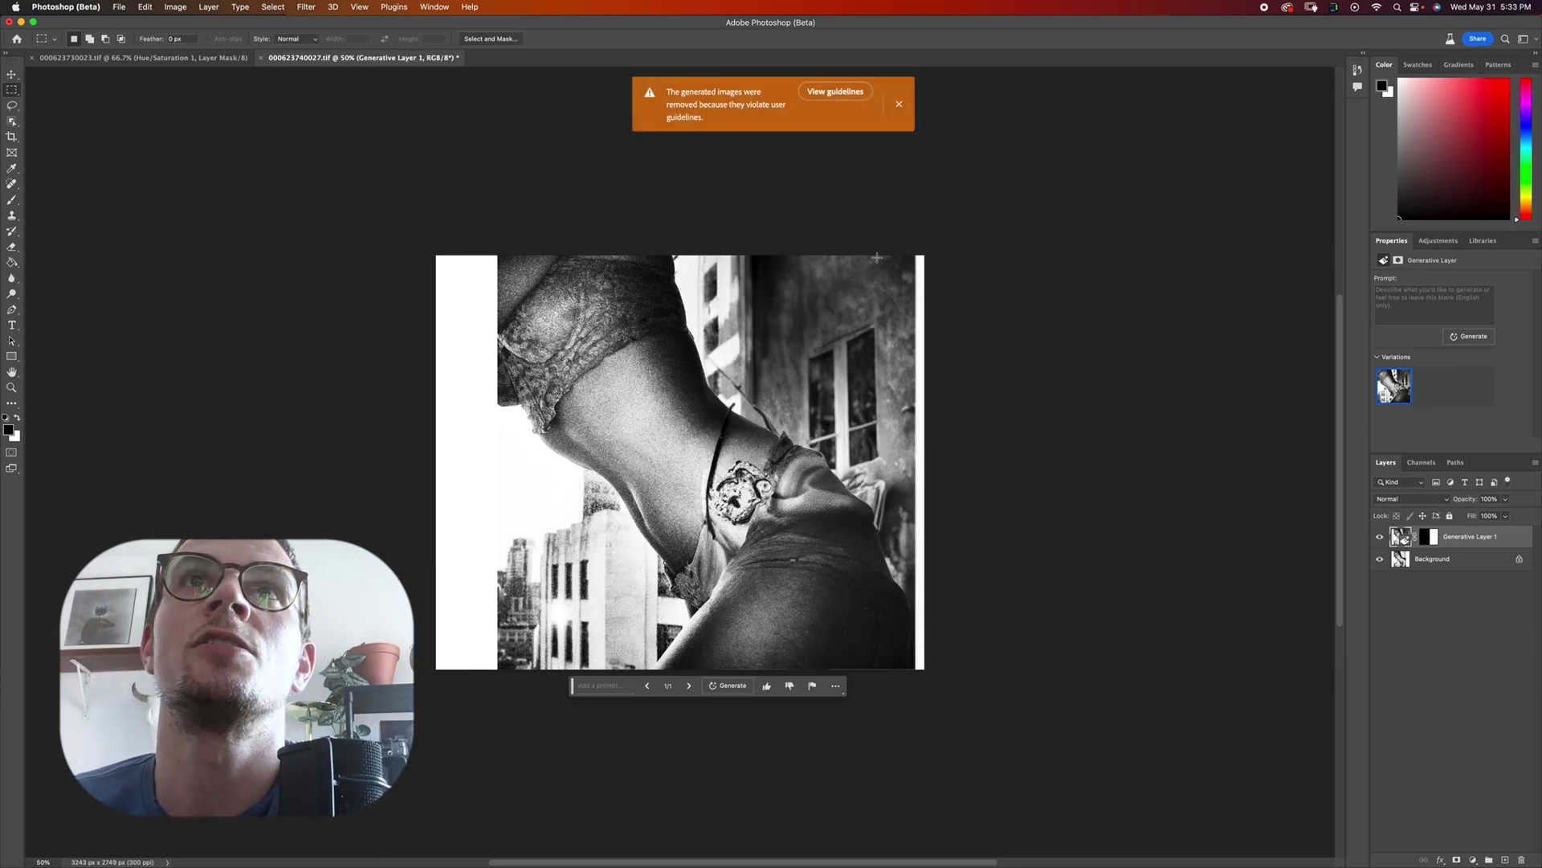
click(1380, 537)
click(1380, 538)
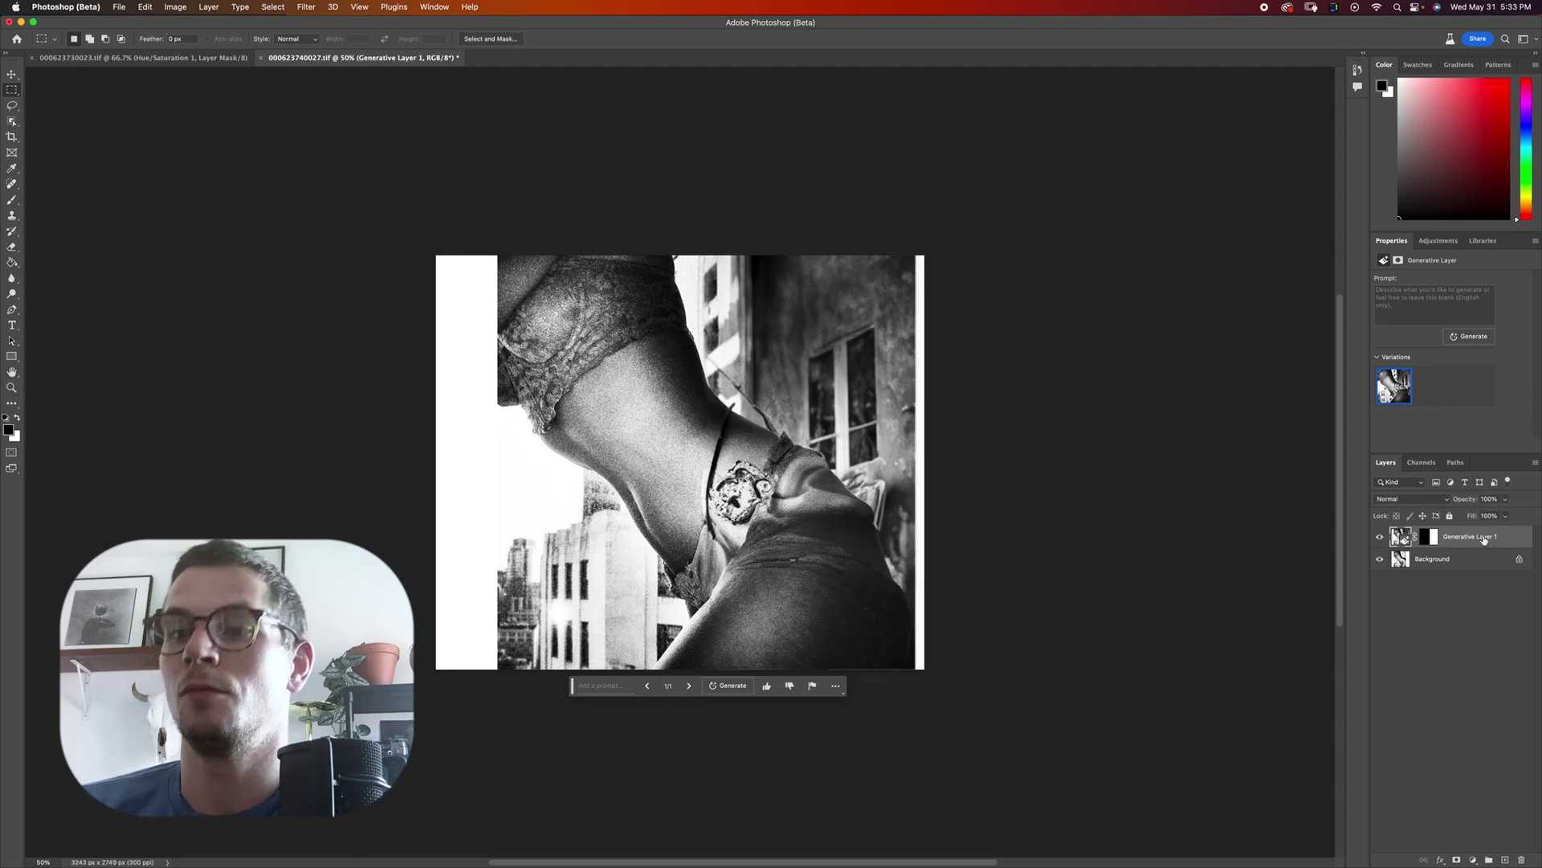
key(BackSpace)
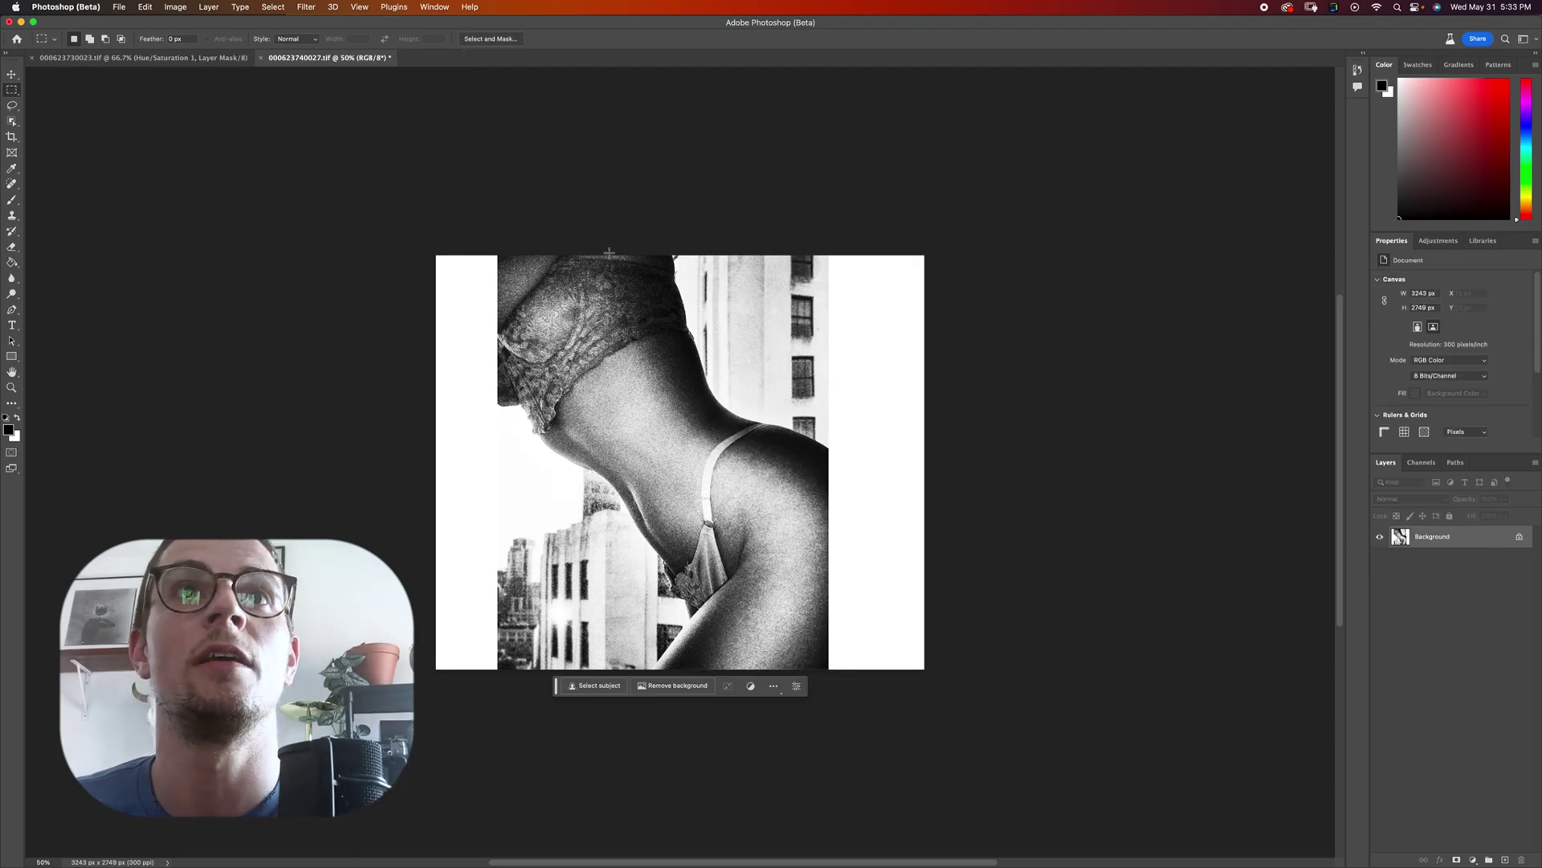
- Close the torso photo and review the manual retouching in 000623730023.tif by hiding its layers and revealing them one by one
key(super+z)
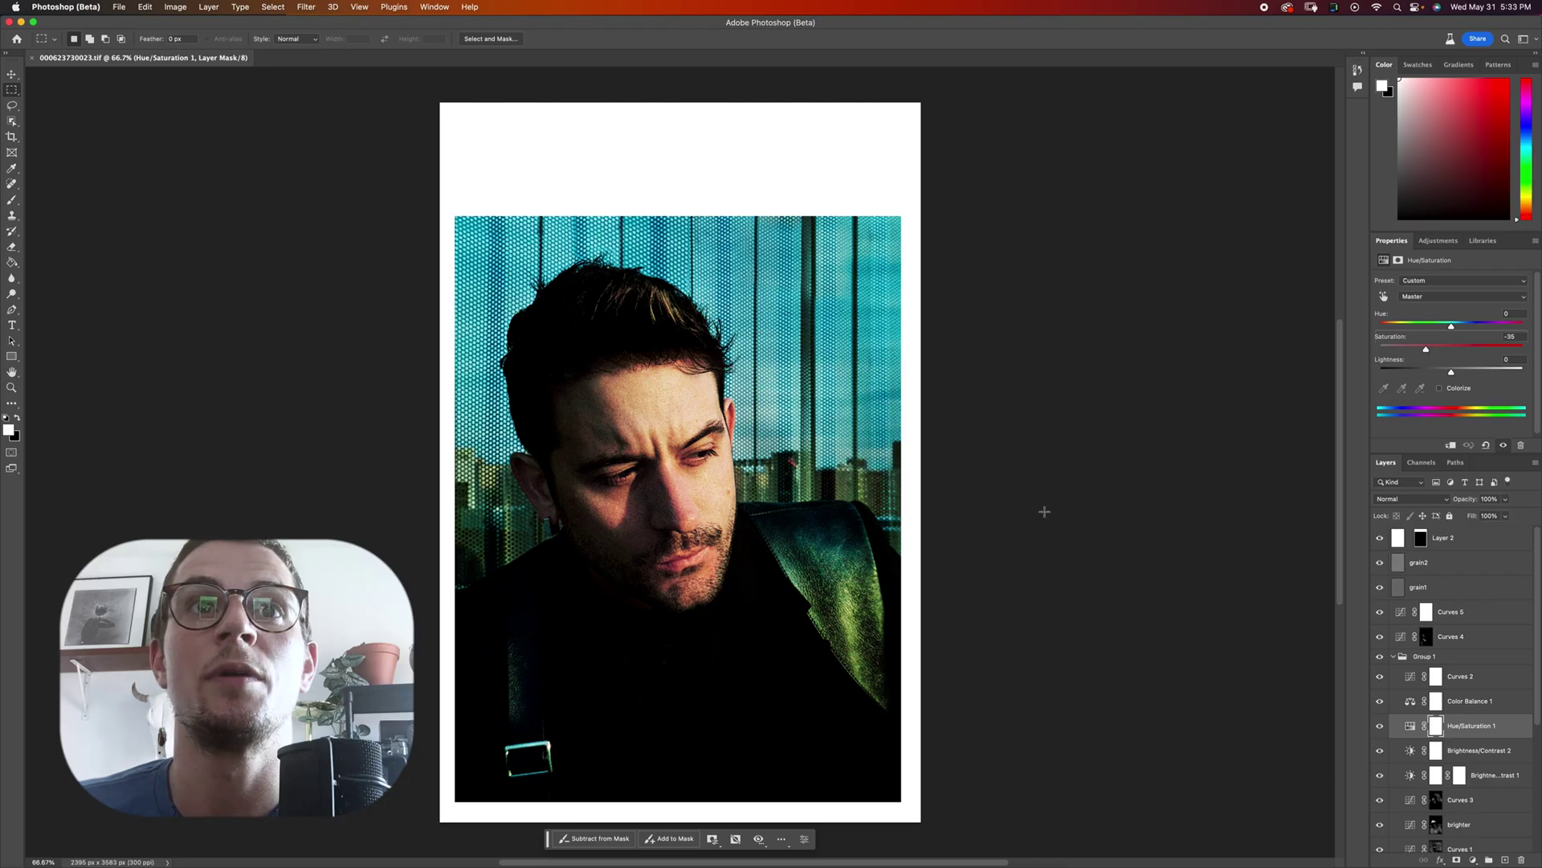
drag(1379, 751, 1379, 835)
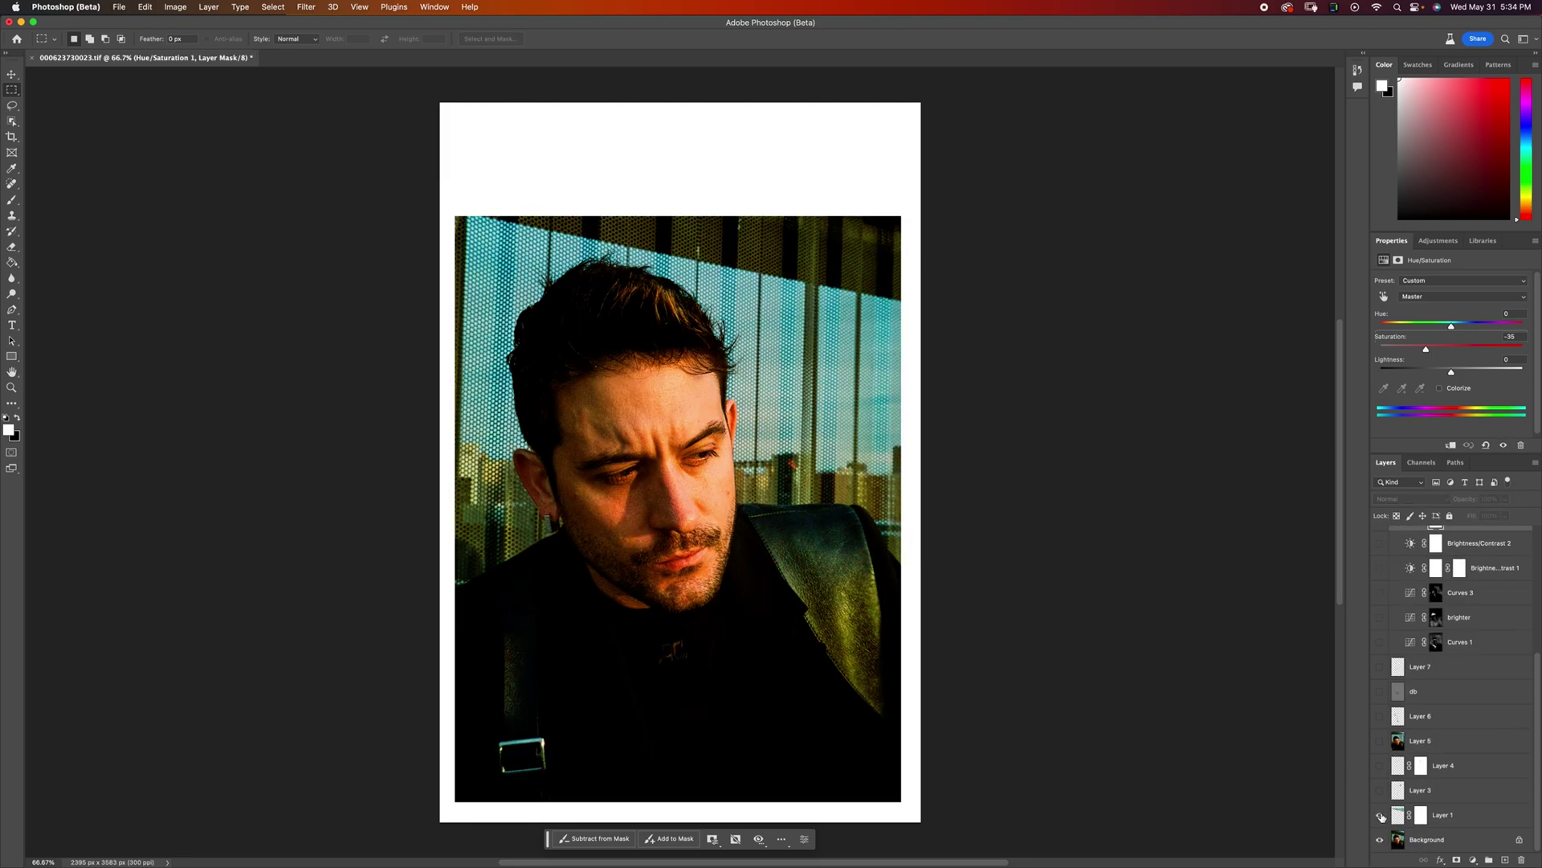
click(1381, 816)
click(1380, 790)
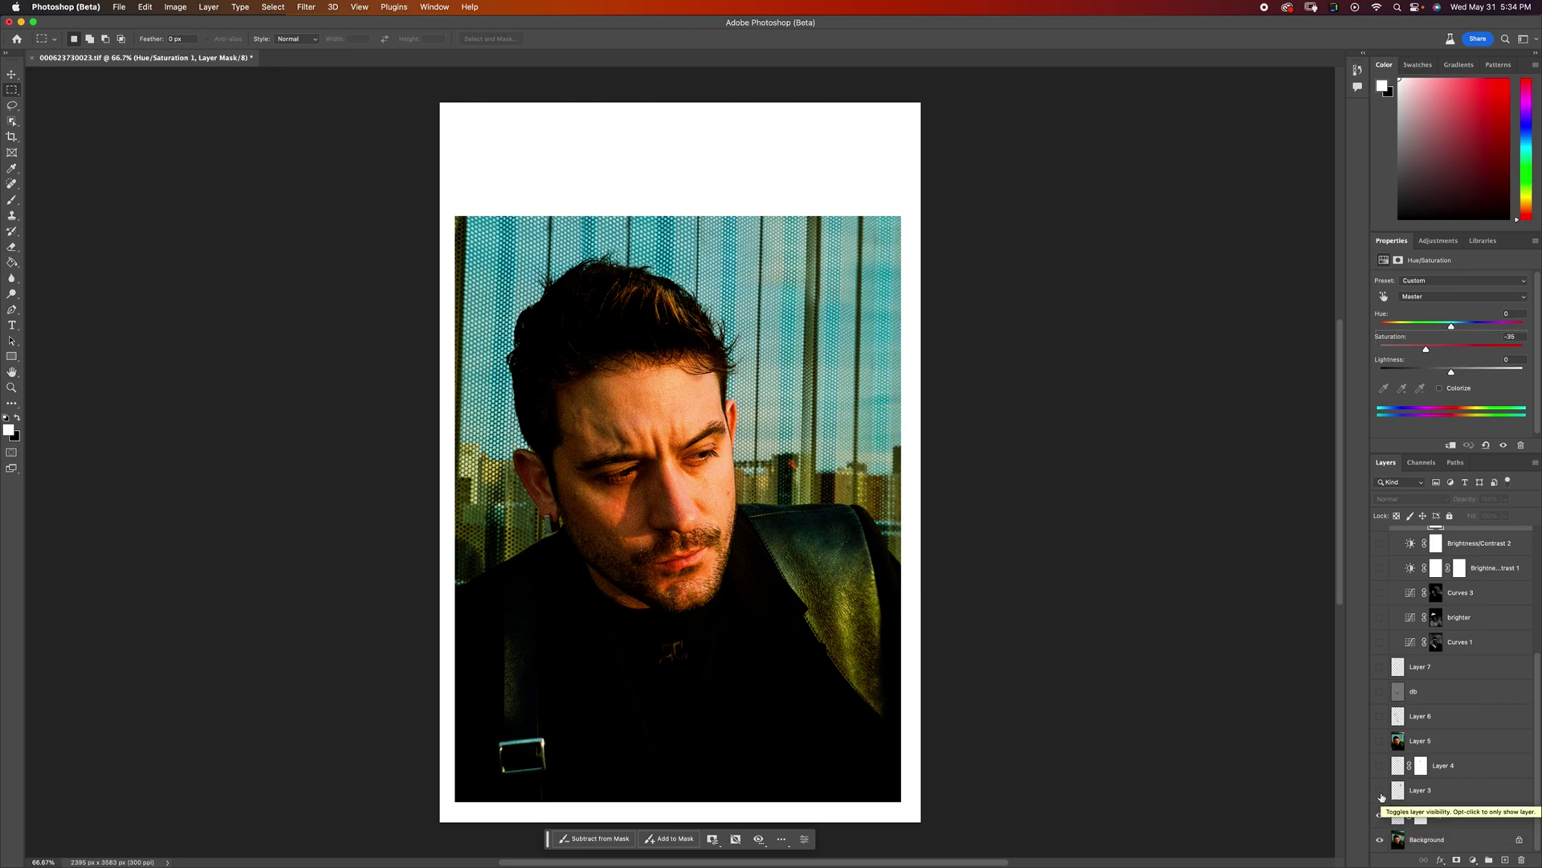
click(1379, 766)
drag(1379, 741, 1369, 535)
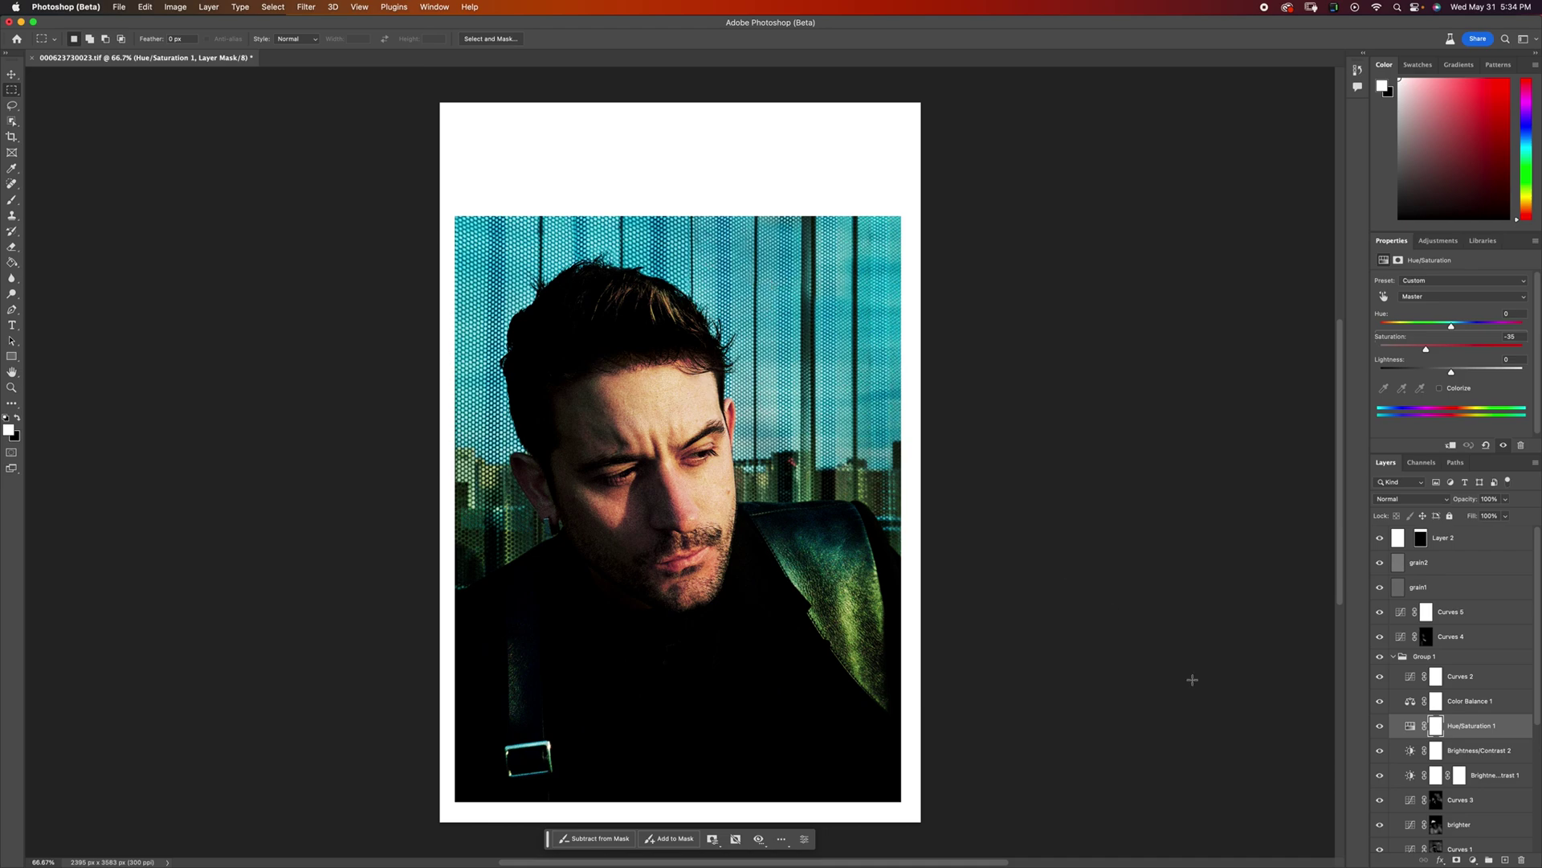
- Generate a fill without a prompt for the lassoed background above the man's head and compare it with the original
scroll(1414, 723, down, 5)
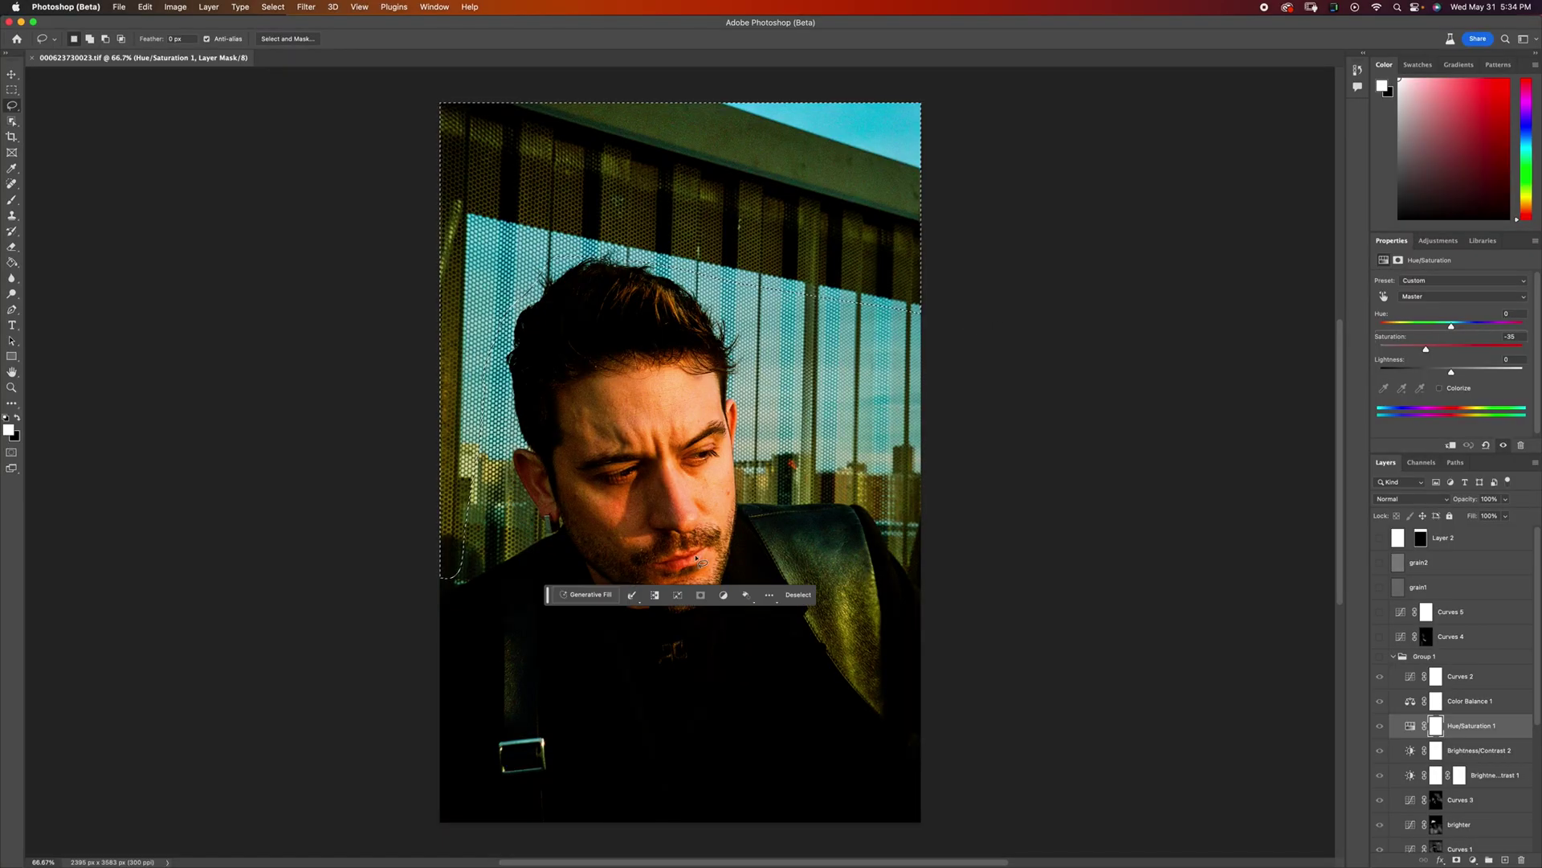
click(756, 598)
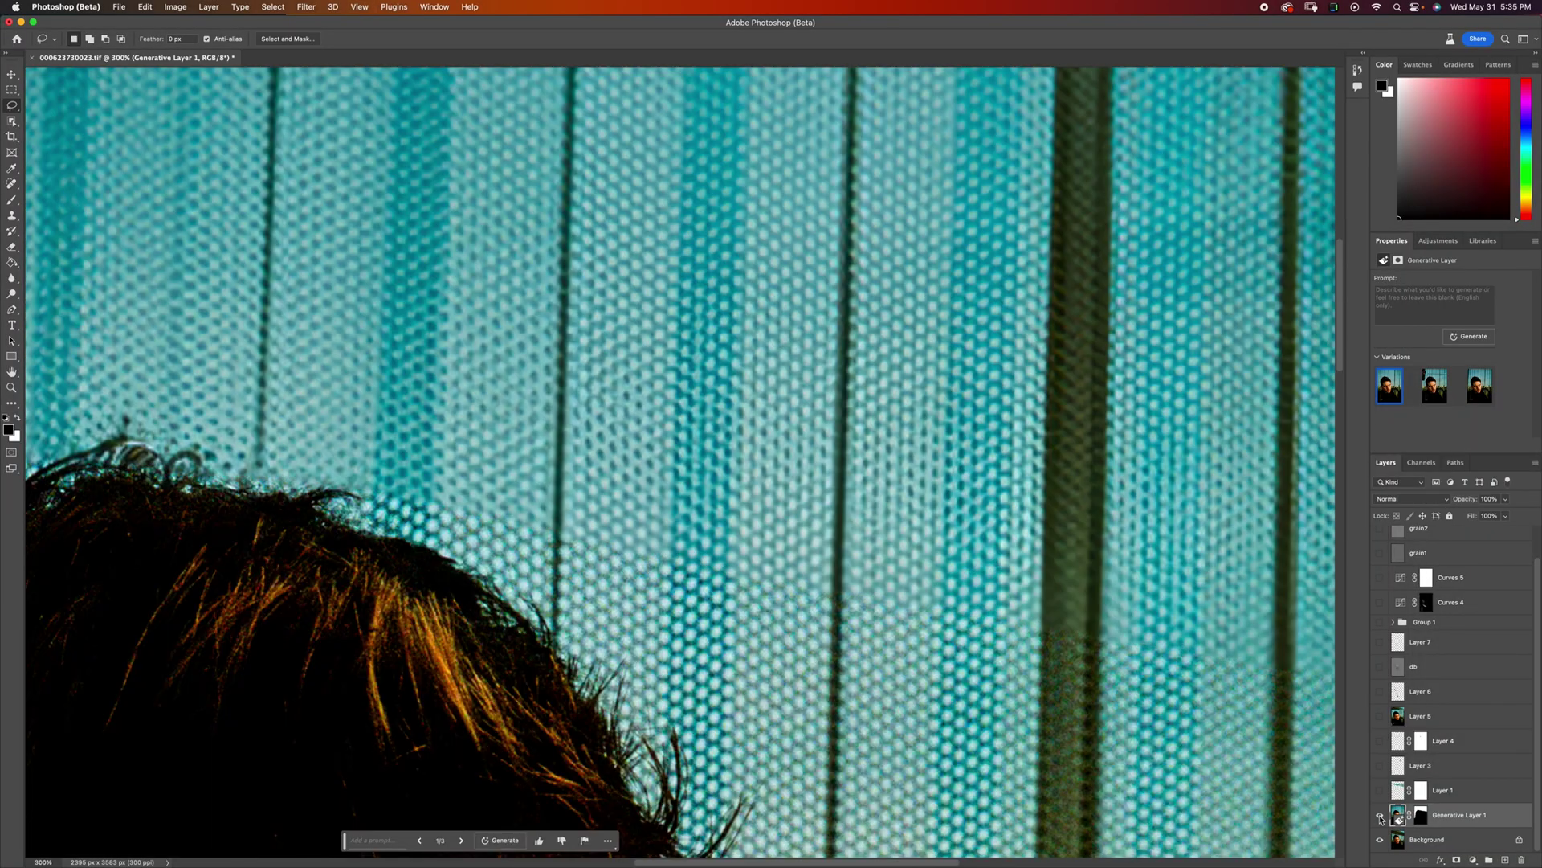
click(1381, 817)
click(1381, 817)
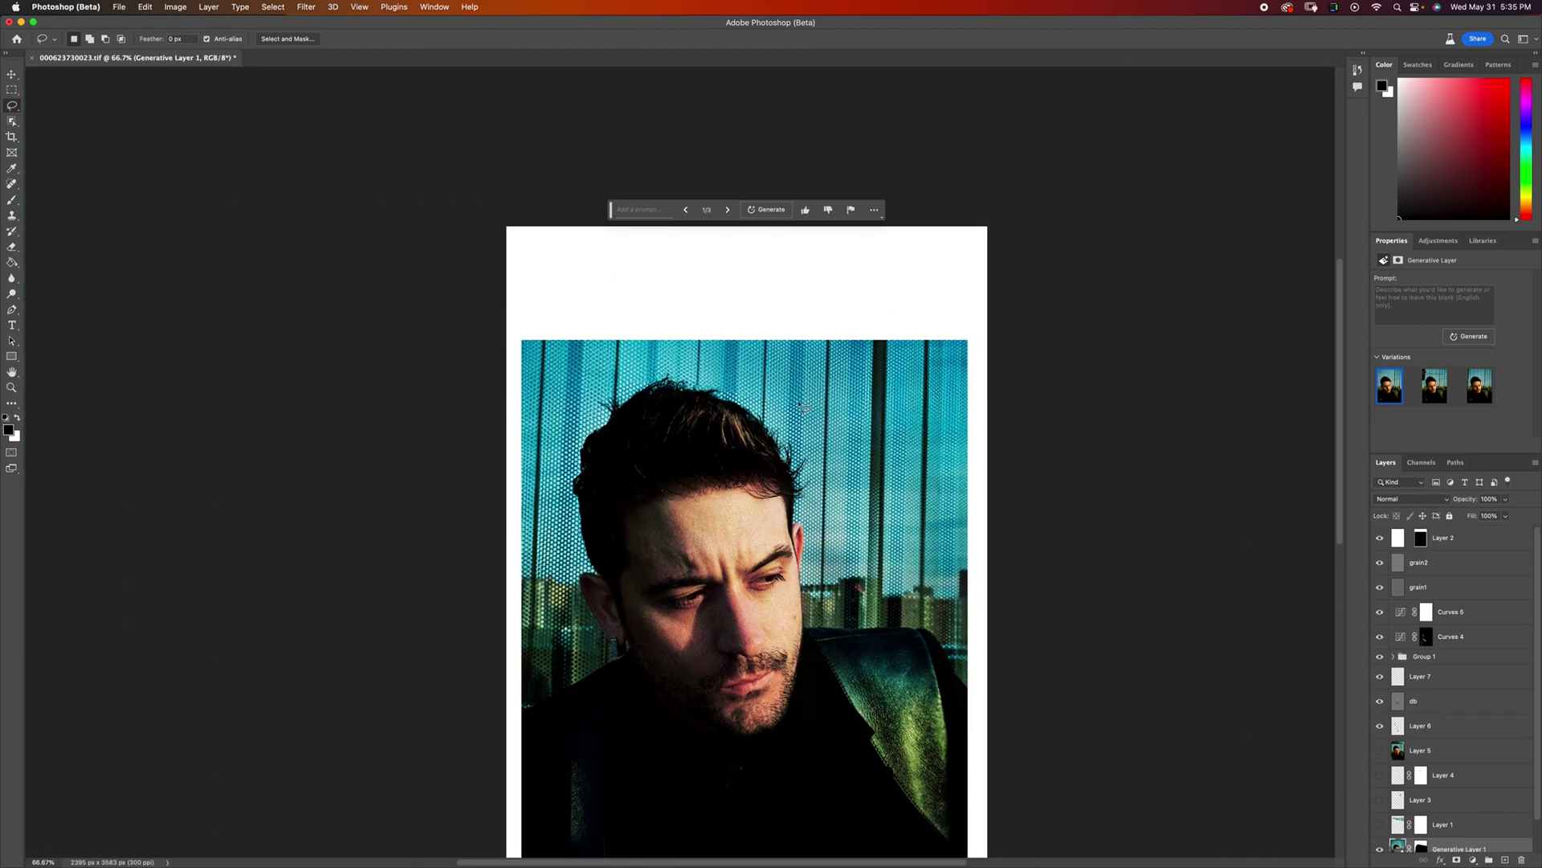
- Add a Curves adjustment directly above Generative Layer 1 and raise its midtones to brighten the portrait
scroll(1490, 850, down, 1)
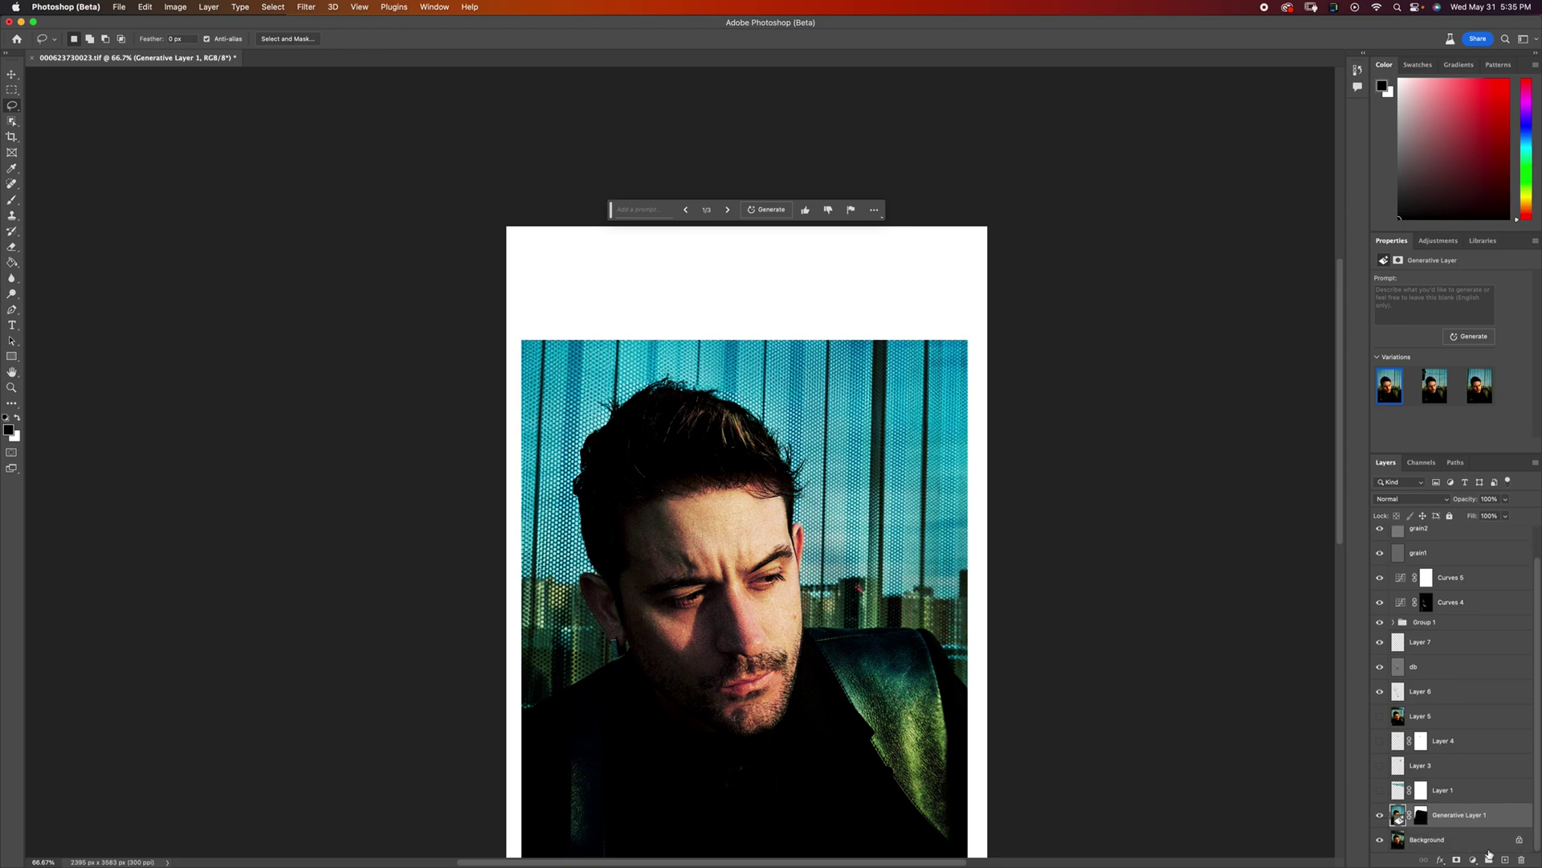
click(1474, 861)
click(1486, 768)
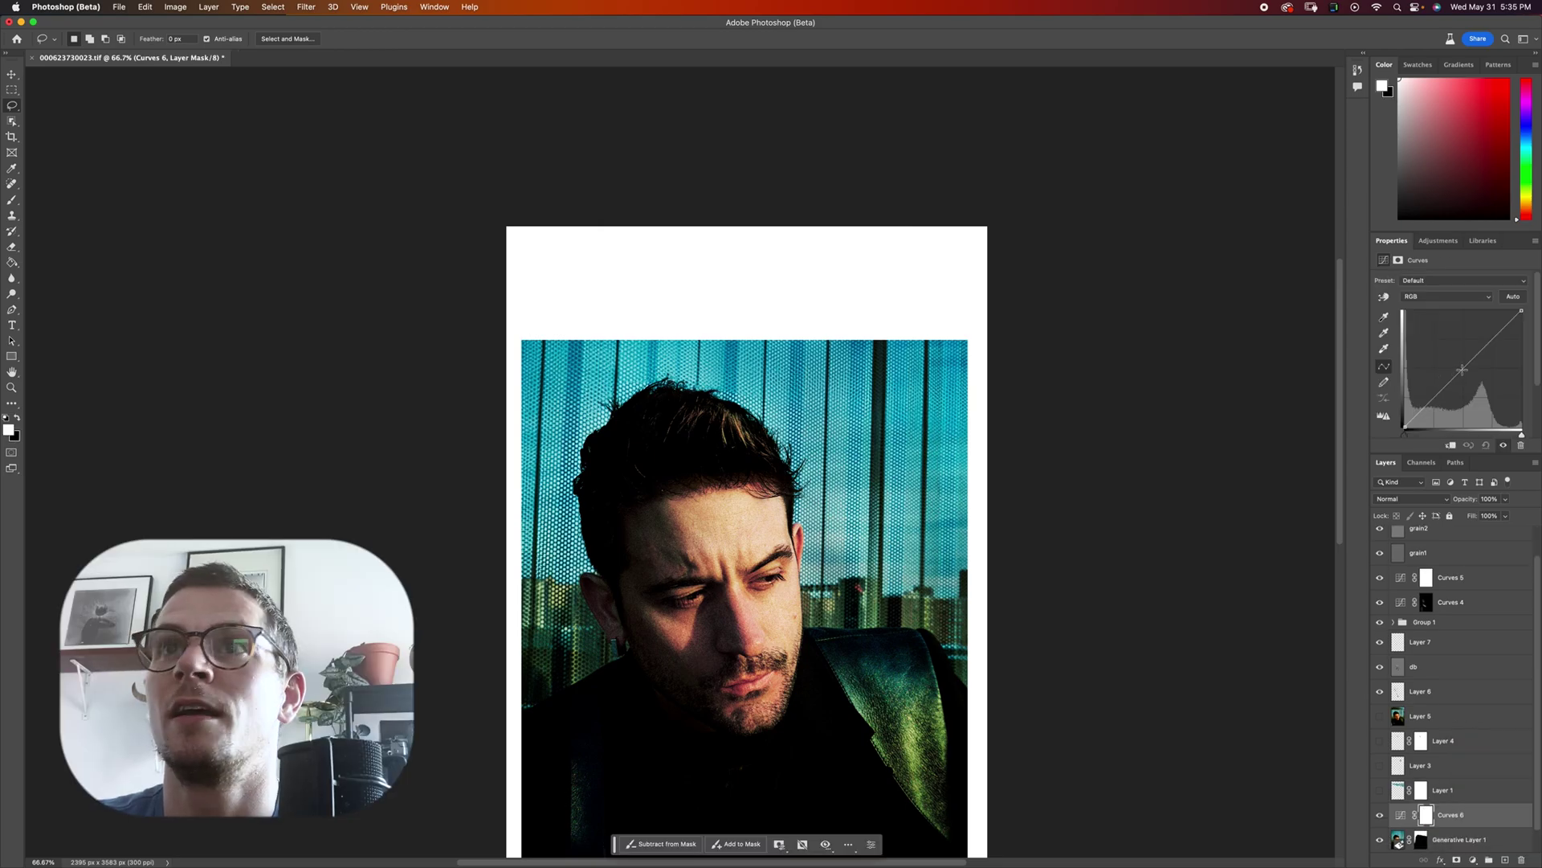
drag(1461, 370, 1454, 367)
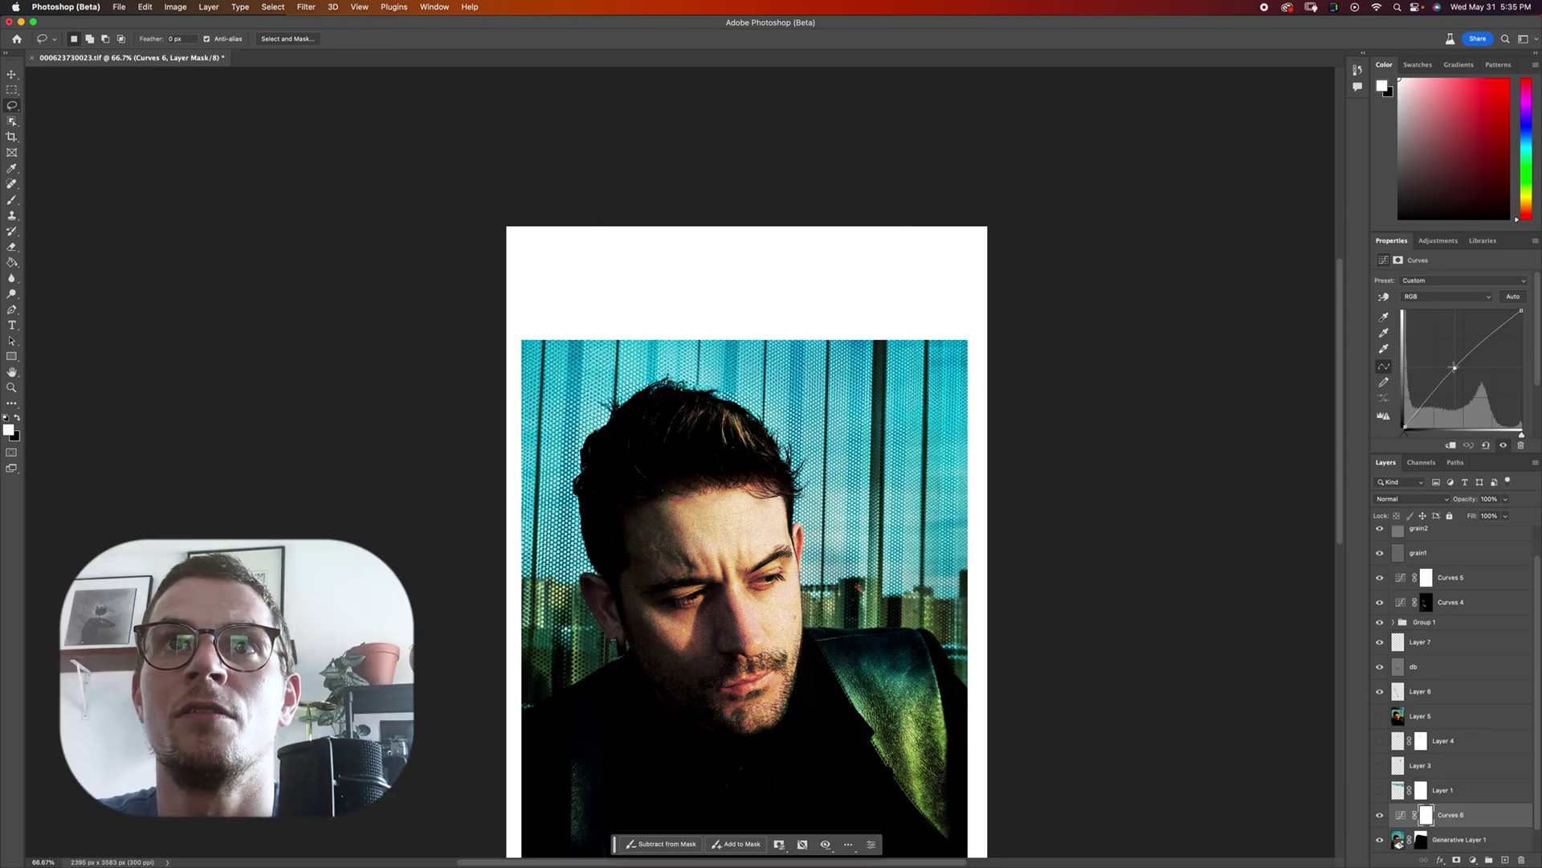
drag(1454, 367, 1448, 365)
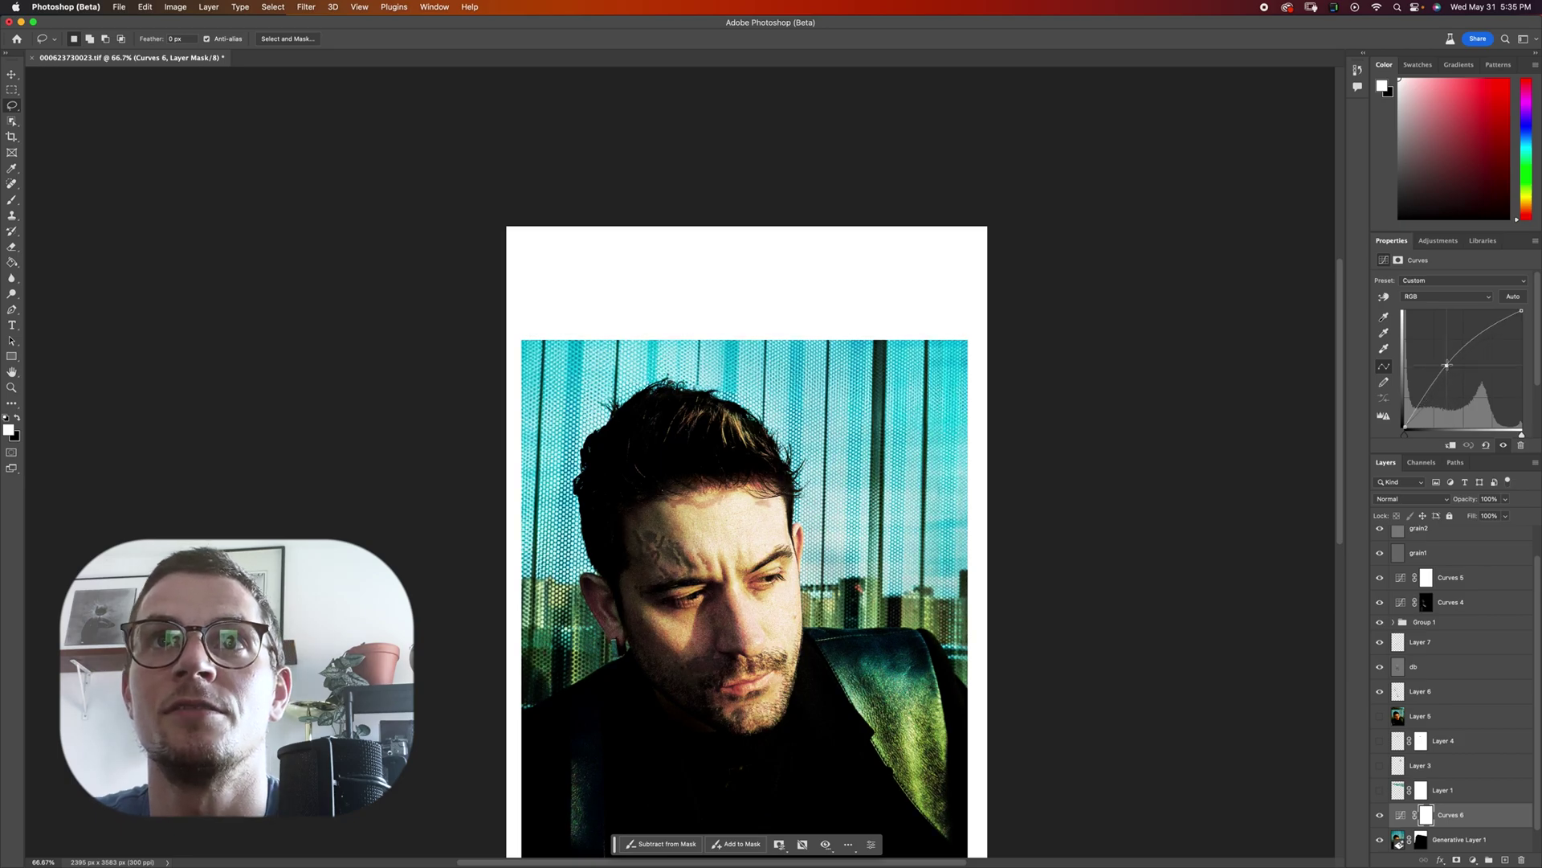
- Invert the Curves 6 mask and paint white over the background around the head with a 500 px brush at 18% opacity
key(b)
key(ctrl+i)
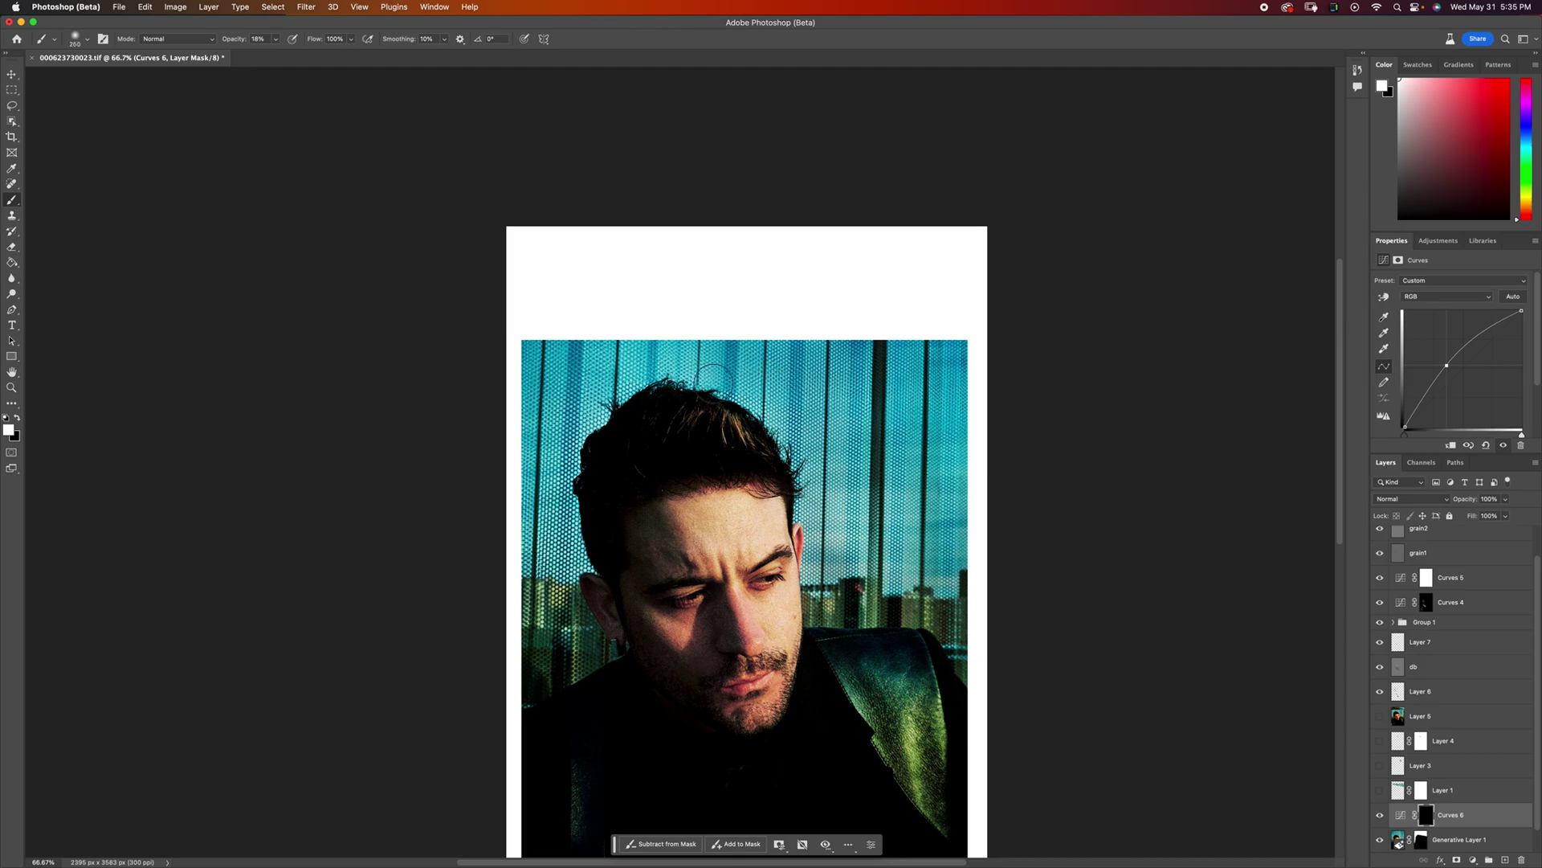
key(bracketright)
key(bracketright)
key(bracketright)
key(bracketright)
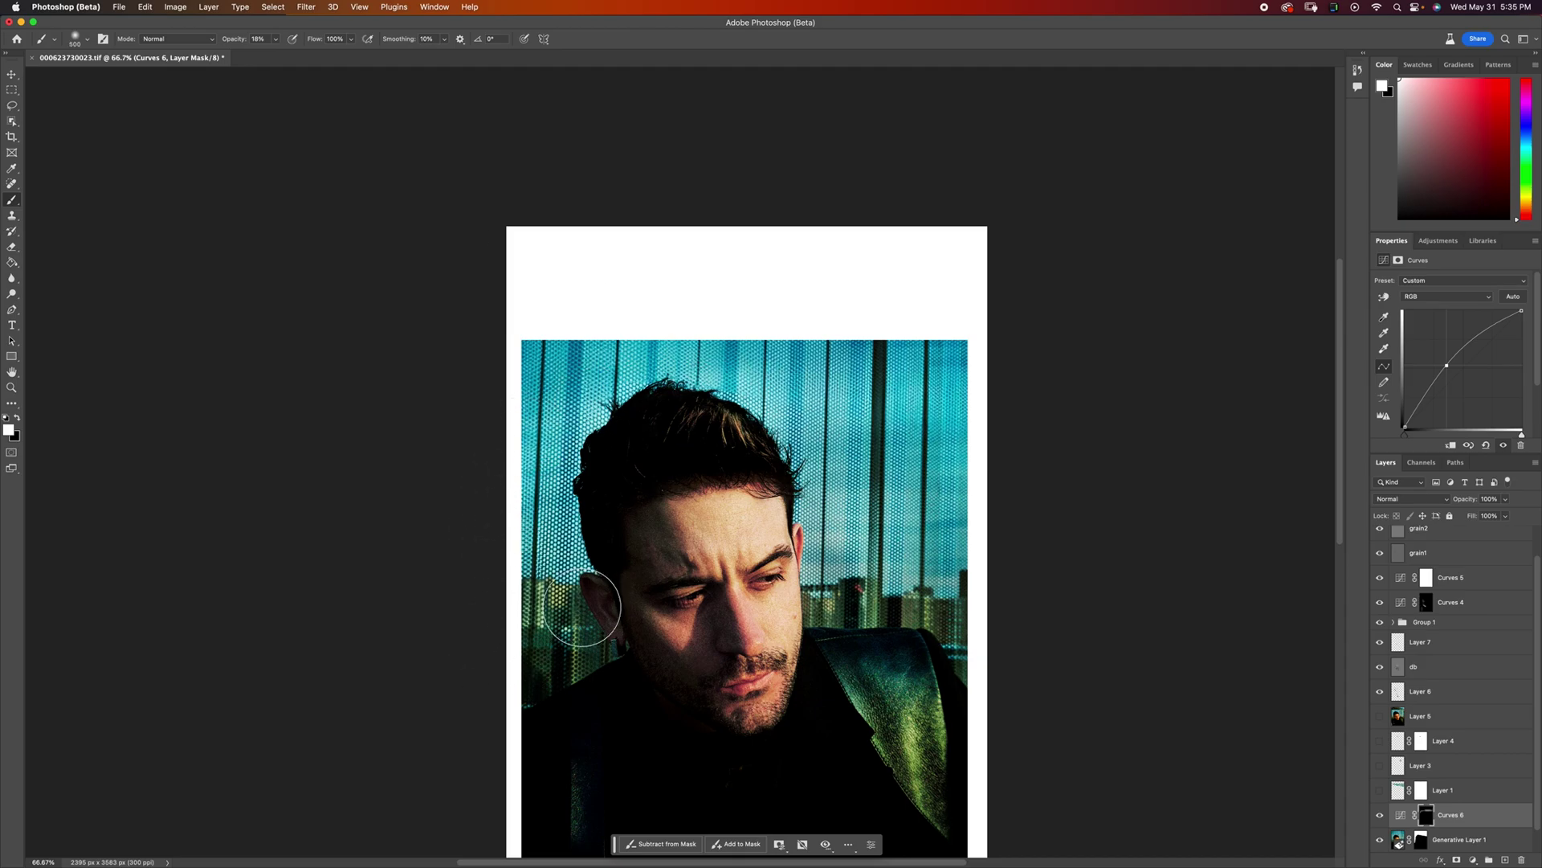
- Refine the Generative Layer 1 mask by painting black at 100% opacity with a smaller brush over the background just above the hair
key(super+equal)
key(super+equal)
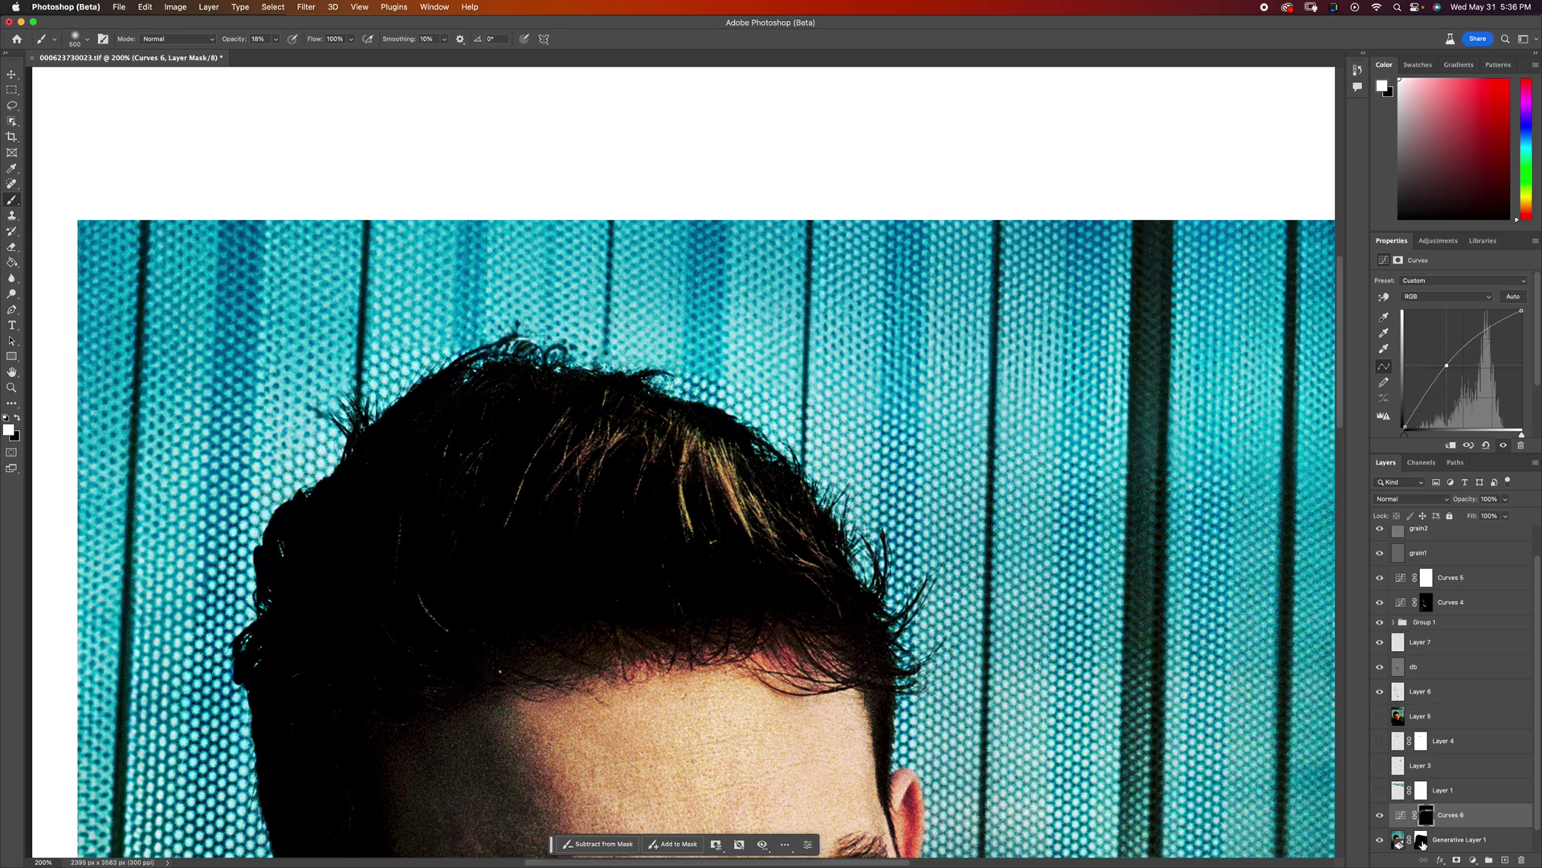
click(1422, 839)
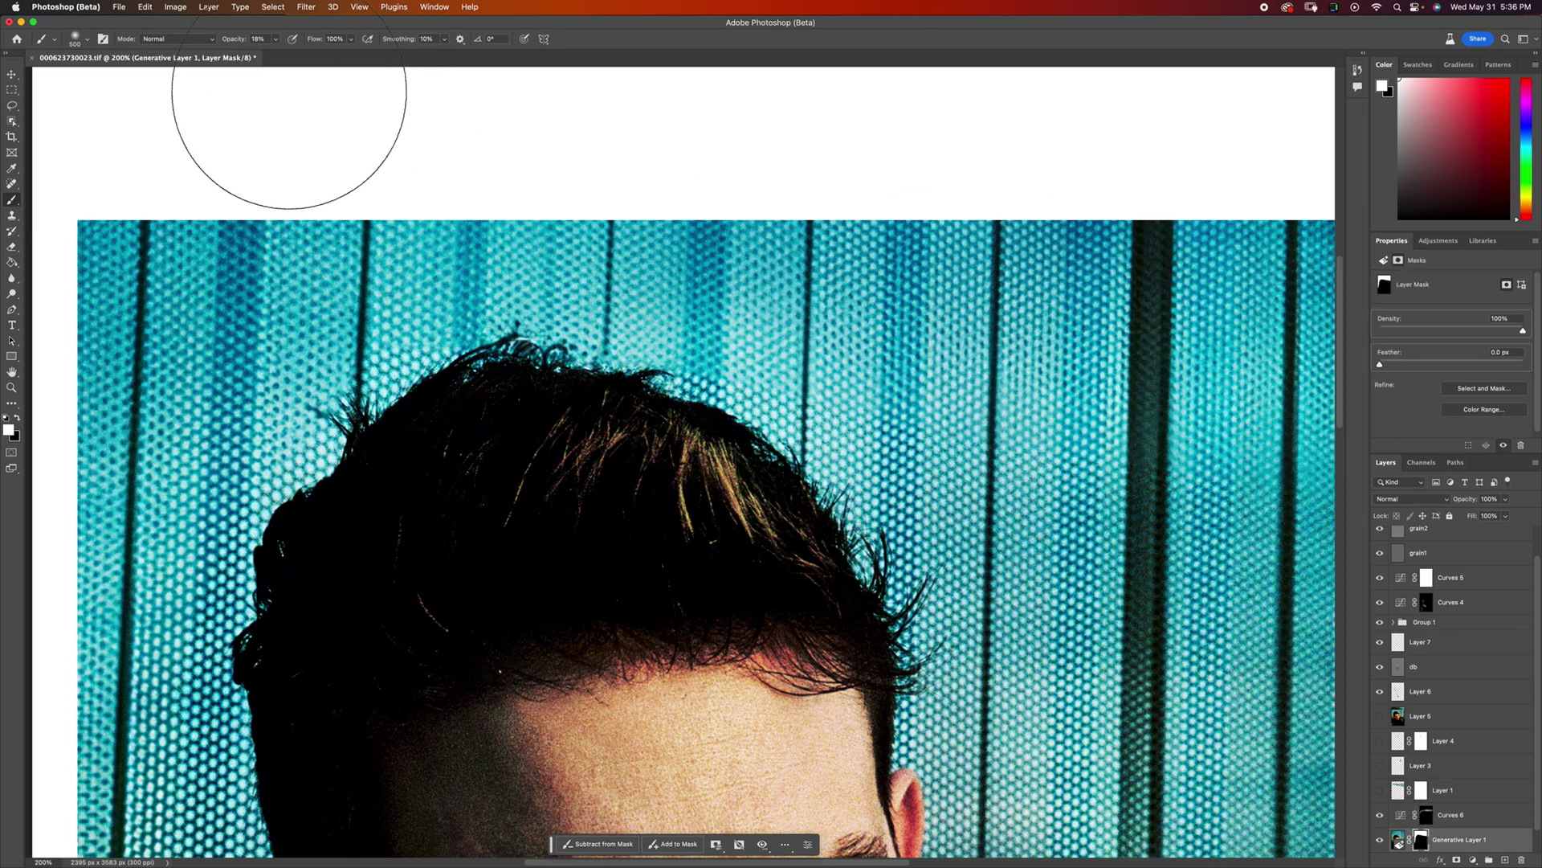
key(x)
key(bracketleft)
key(bracketleft)
key(bracketleft)
key(bracketleft)
key(bracketleft)
key(bracketleft)
key(bracketleft)
key(bracketleft)
key(bracketleft)
key(bracketleft)
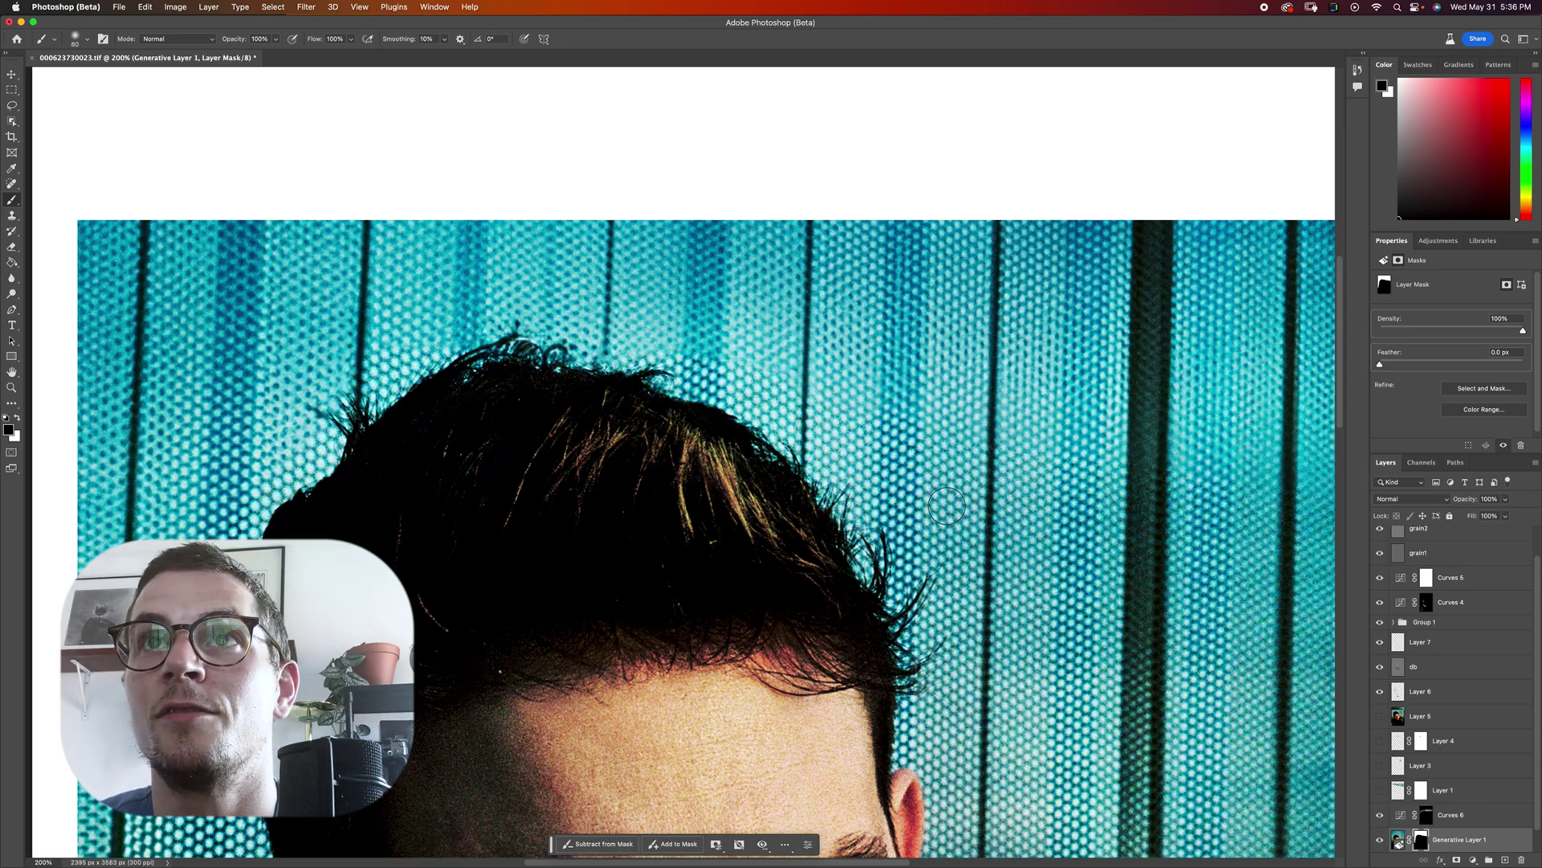
key(bracketright)
key(bracketright)
key(bracketright)
key(bracketright)
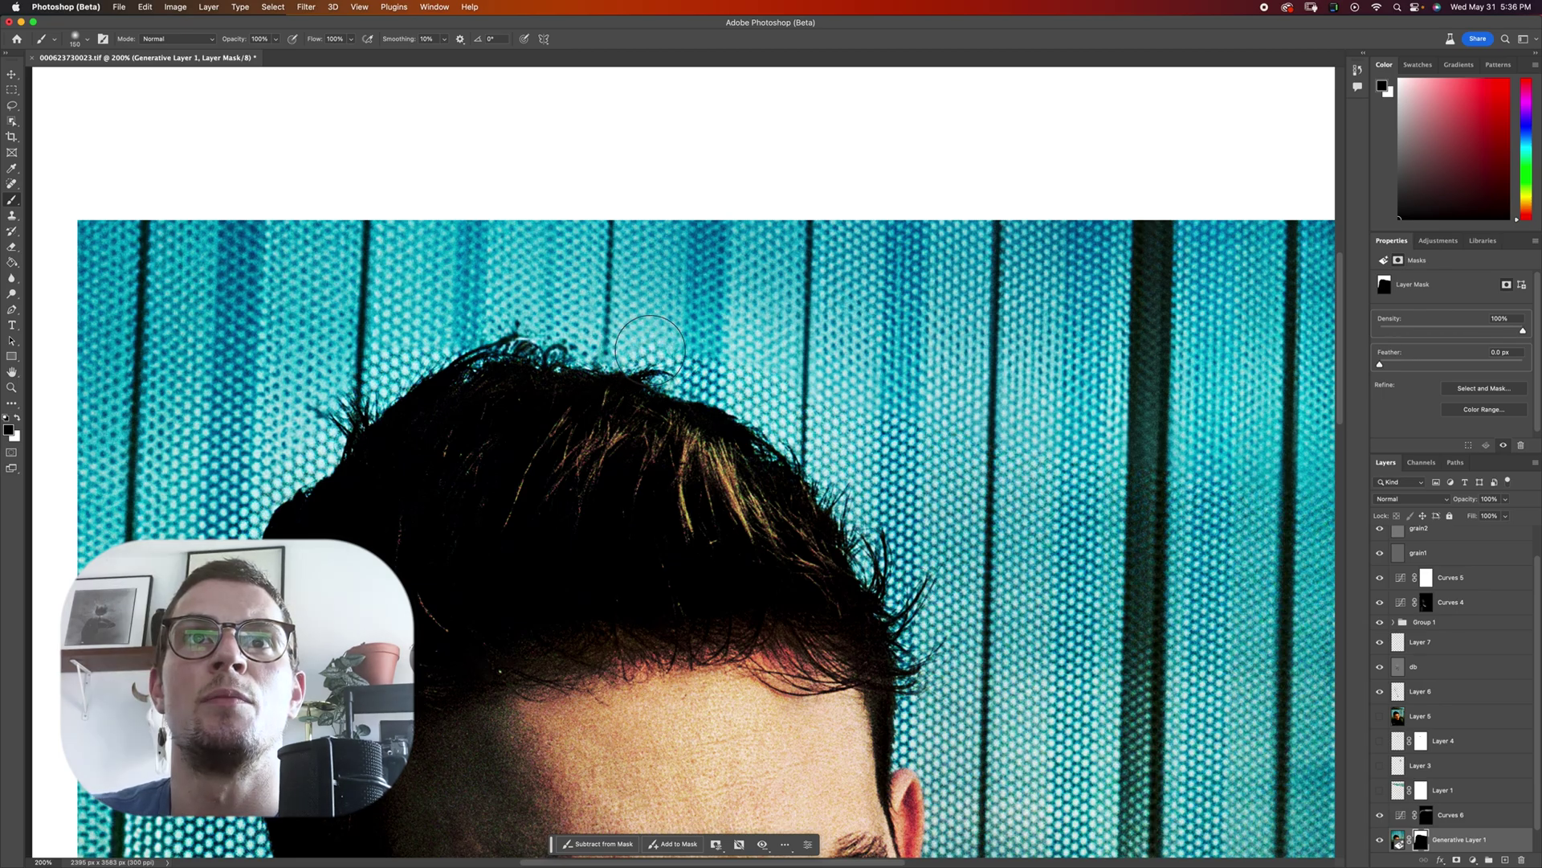
drag(739, 334, 776, 345)
key(x)
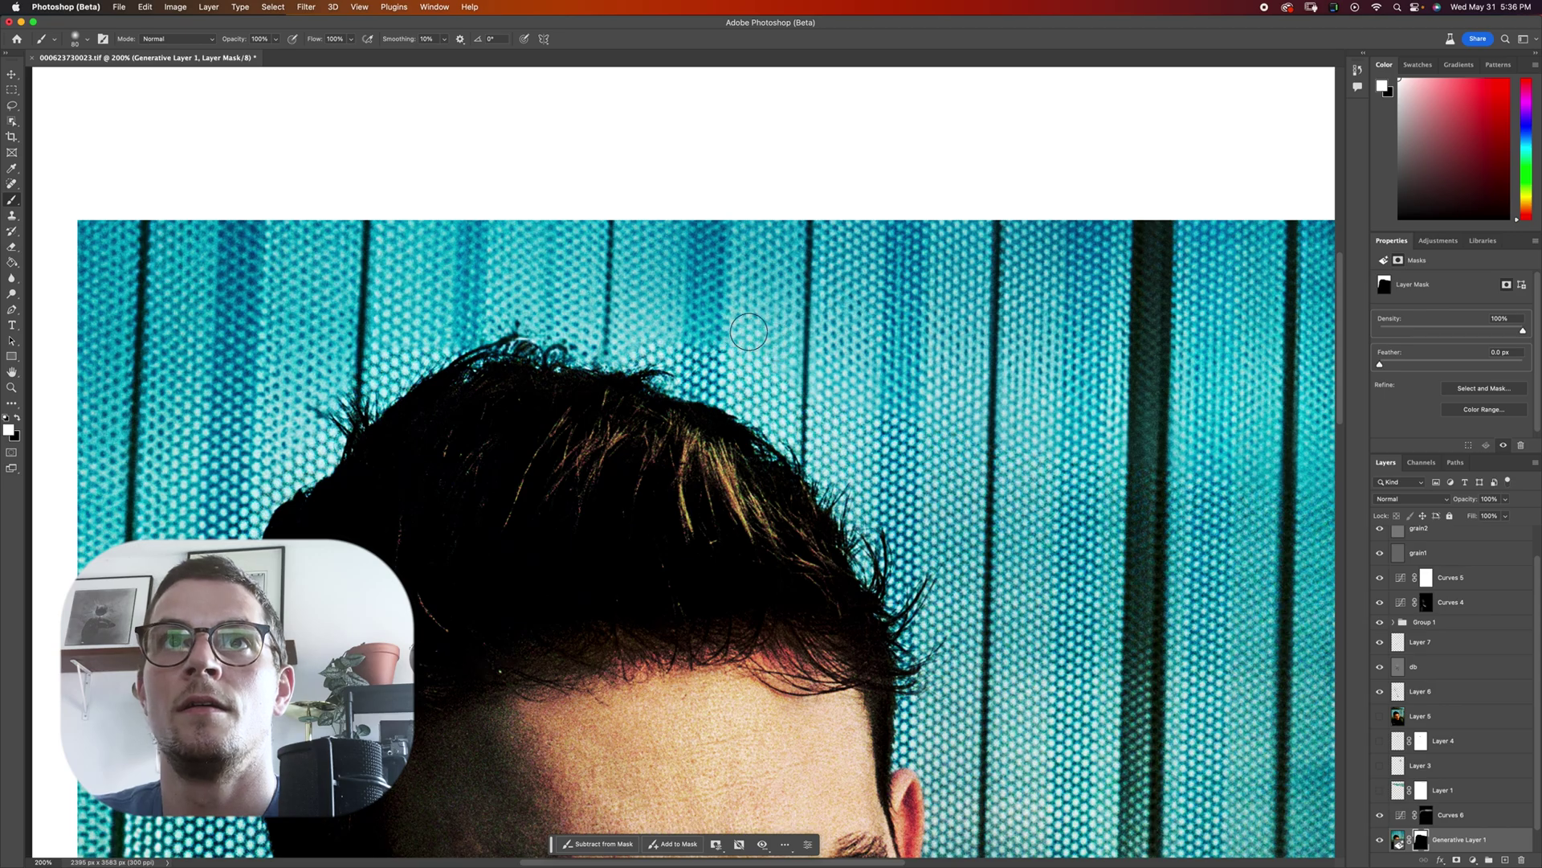
key(super+minus)
key(super+minus)
key(super+minus)
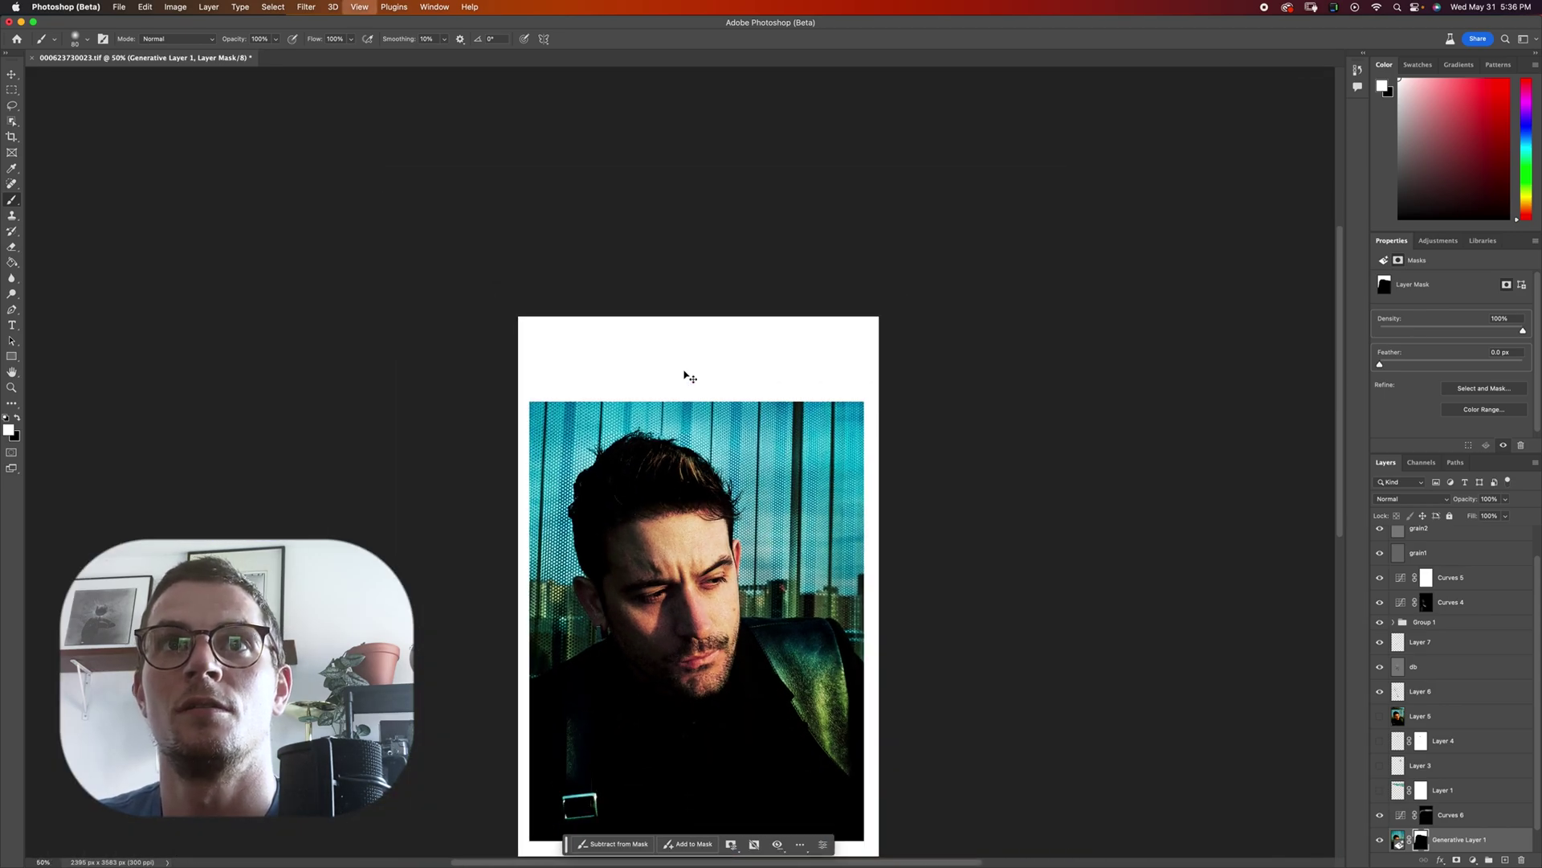
key(super+plus)
drag(748, 345, 755, 235)
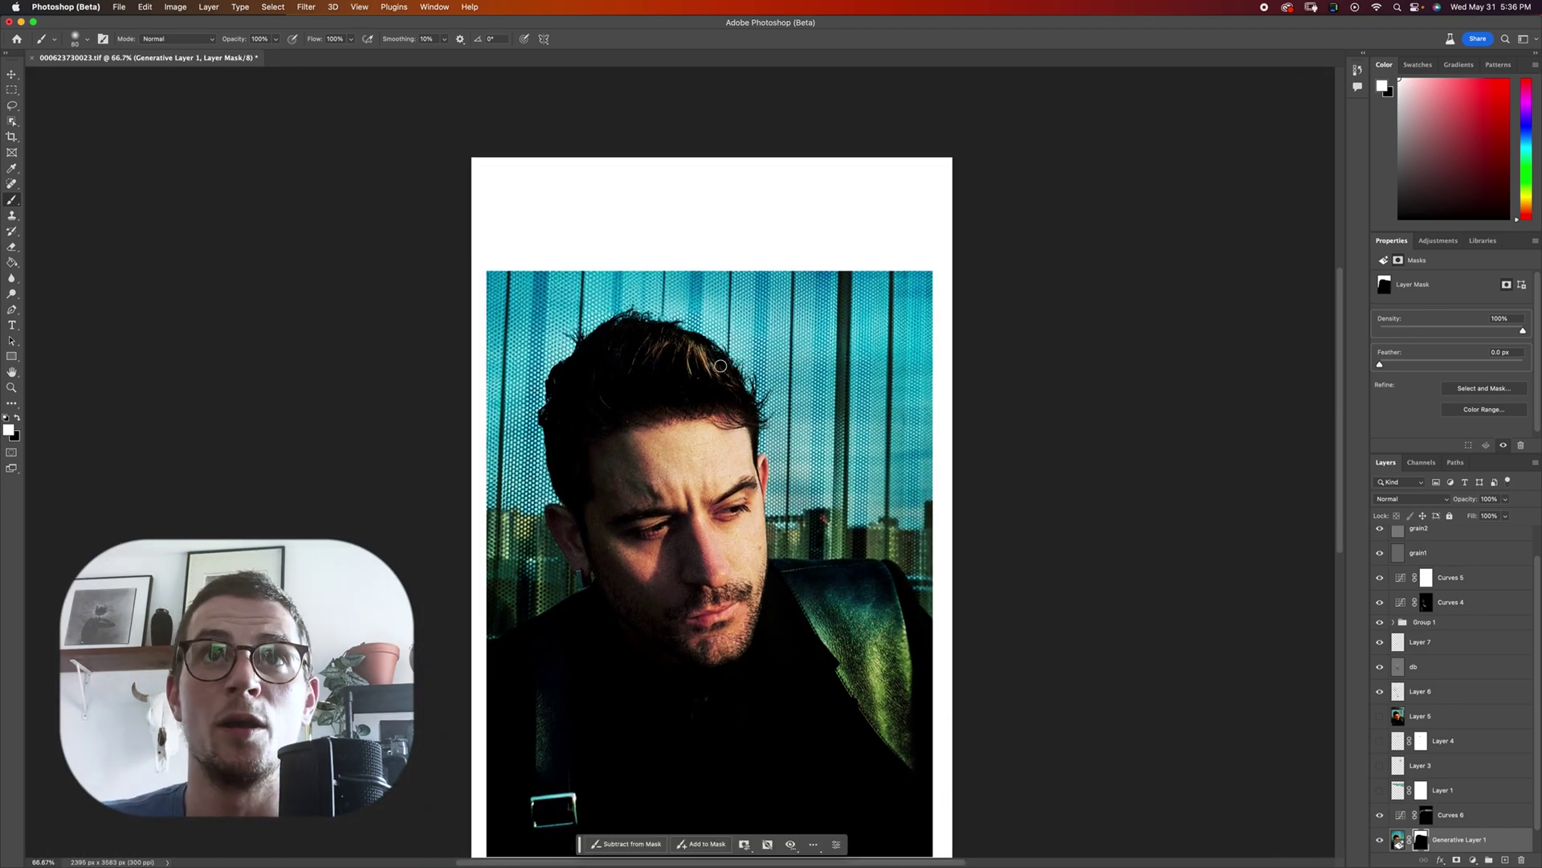